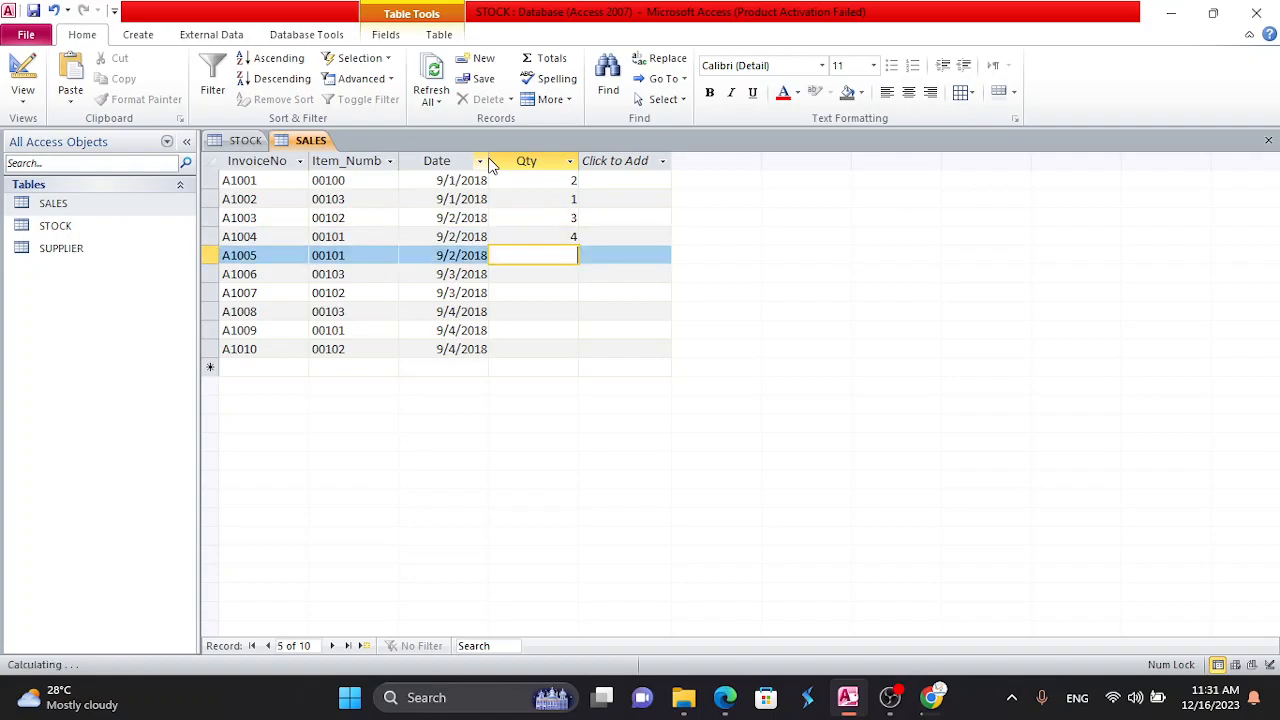
- Enter the Qty values 1, 5, 1, 4, 5 and 4 in records 5 to 10 of the SALES table, and close both open tables
{"action": "type", "text": "1"}
{"action": "key", "text": "Return"}
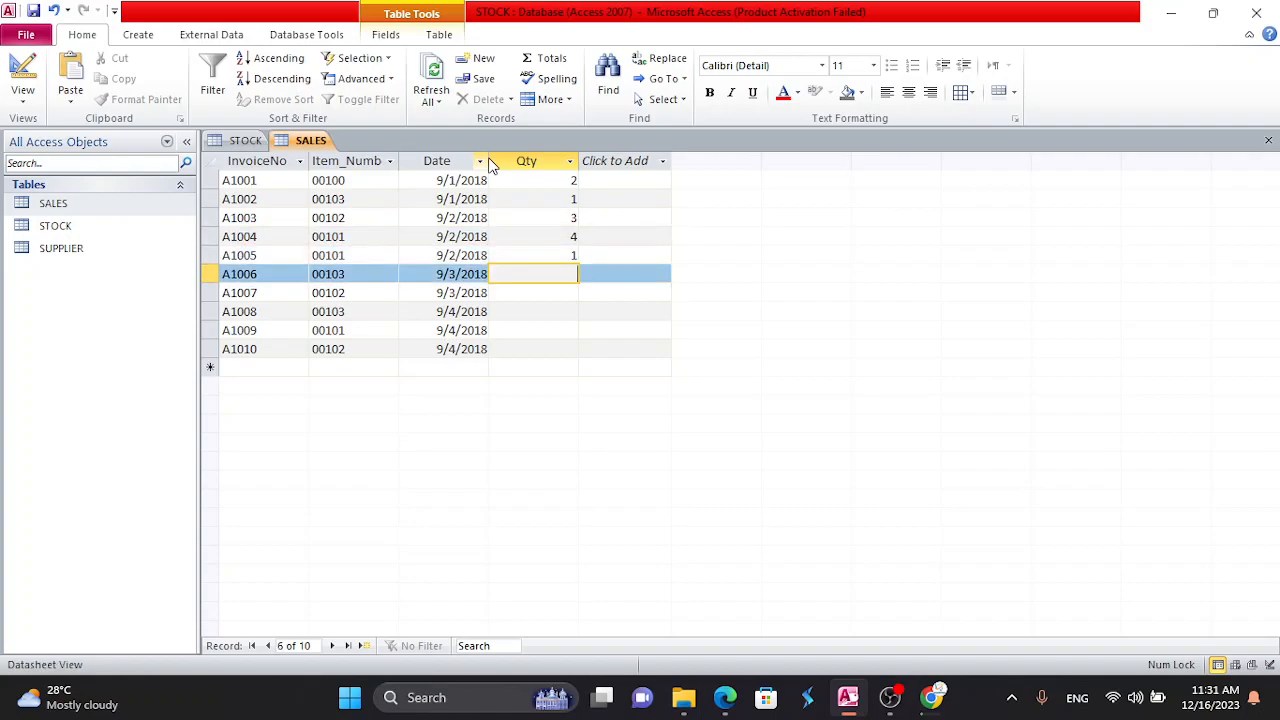
{"action": "type", "text": "5"}
{"action": "key", "text": "Return"}
{"action": "type", "text": "1"}
{"action": "key", "text": "Return"}
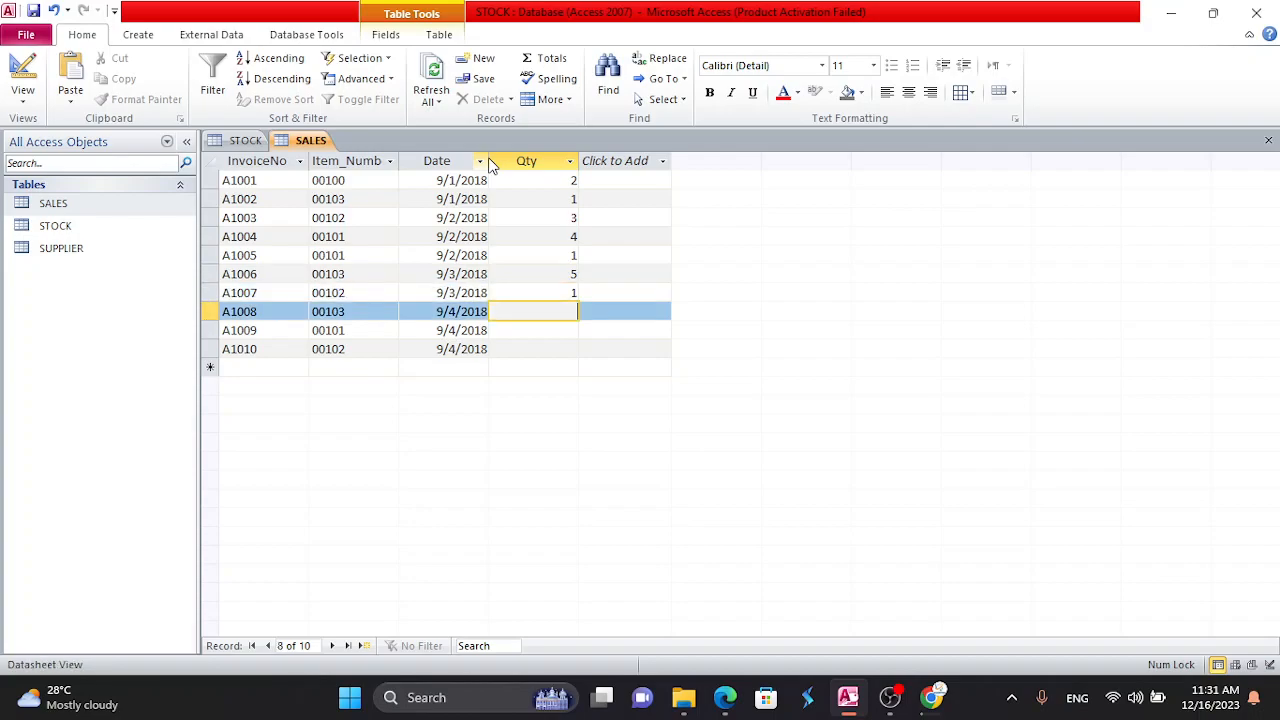
{"action": "type", "text": "4"}
{"action": "key", "text": "Return"}
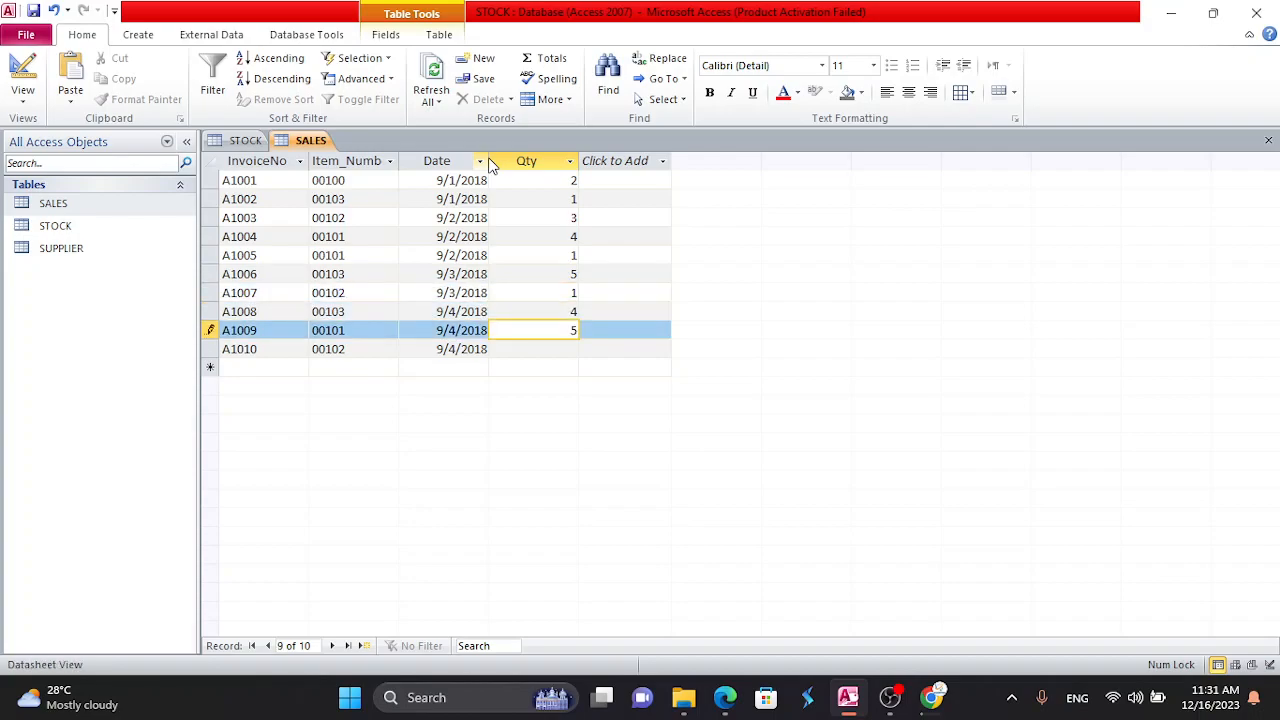
{"action": "key", "text": "Return"}
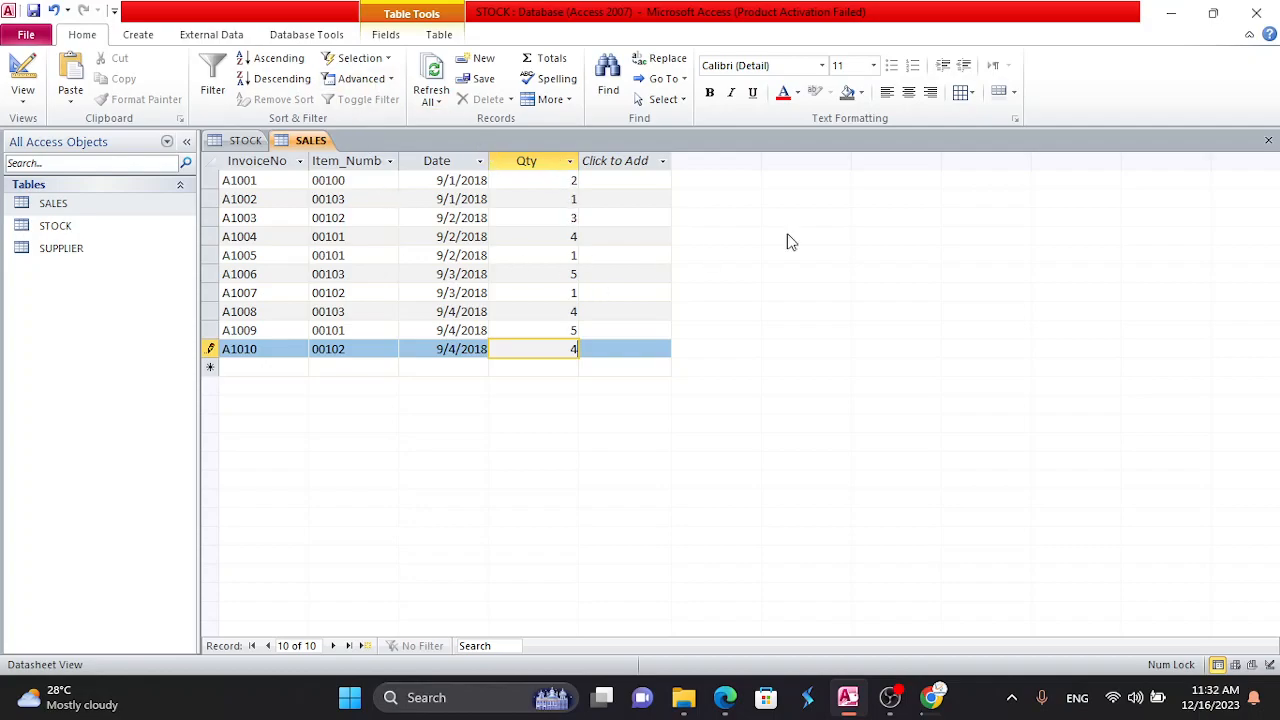
{"action": "left_click", "coordinate": [1268, 140]}
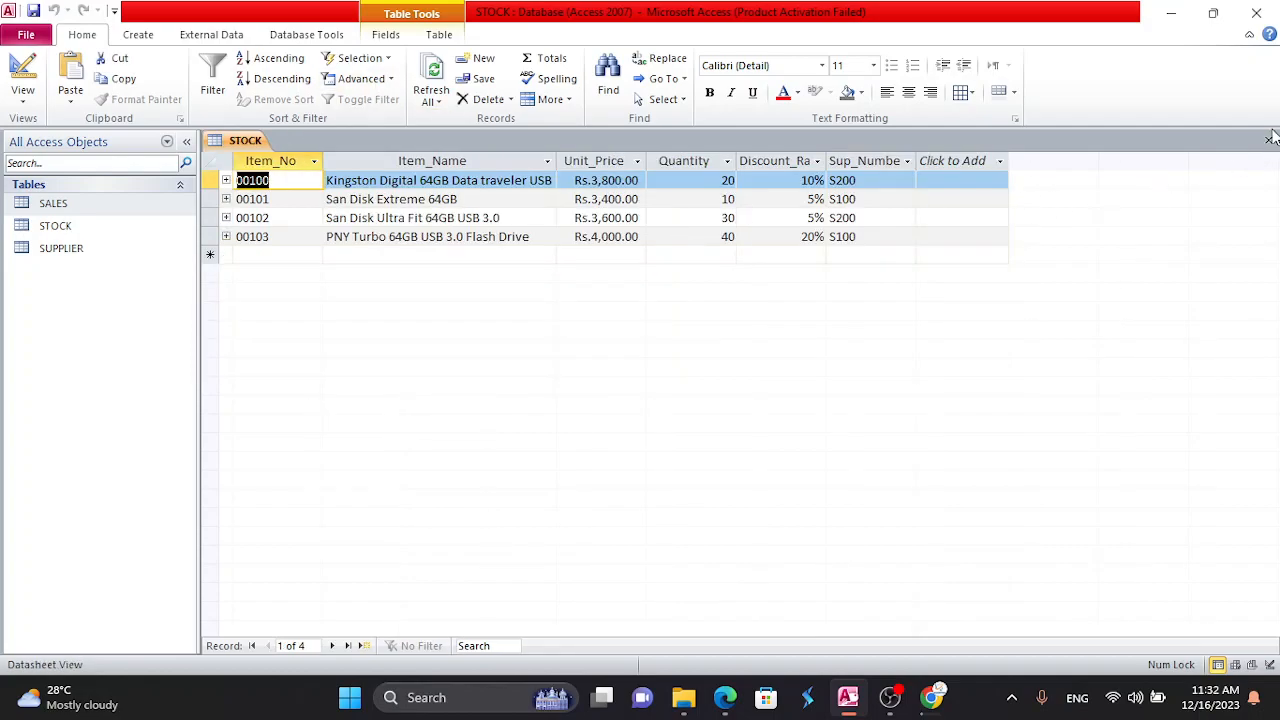
{"action": "left_click", "coordinate": [1268, 140]}
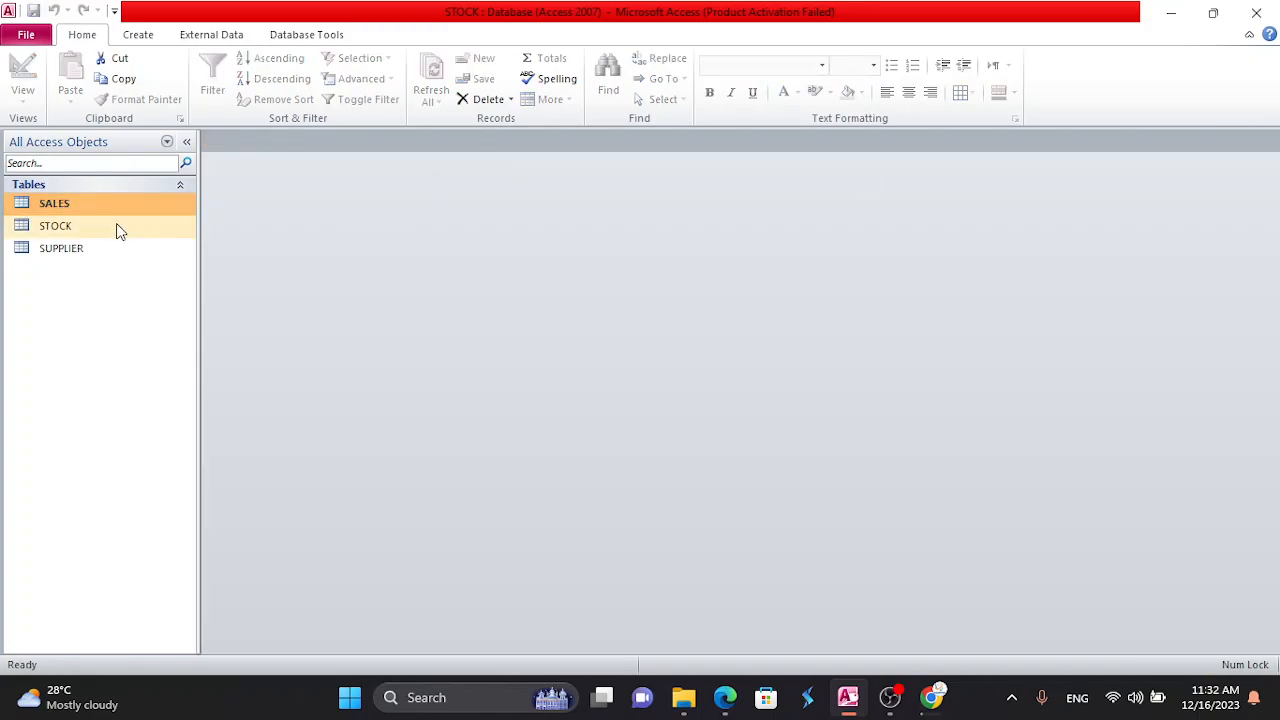
- Review the records of the STOCK, SALES and SUPPLIER tables, and close all three
{"action": "double_click", "coordinate": [89, 223]}
{"action": "double_click", "coordinate": [90, 205]}
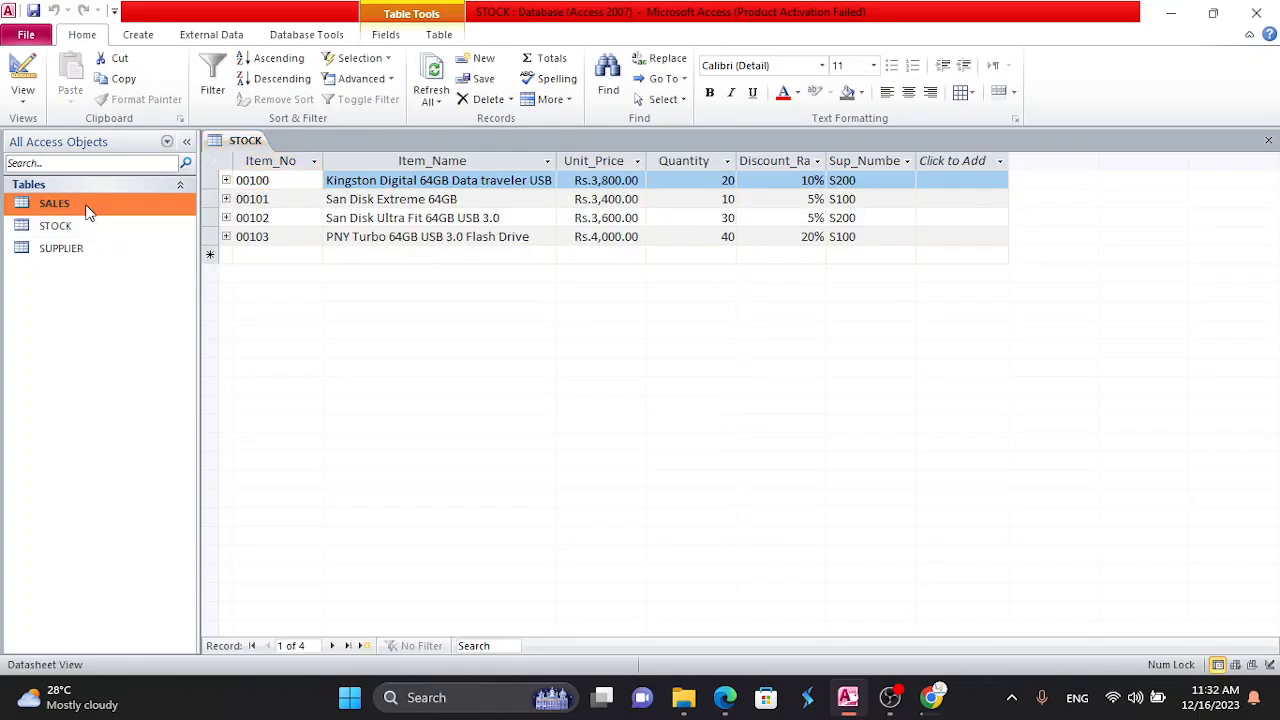
{"action": "double_click", "coordinate": [60, 248]}
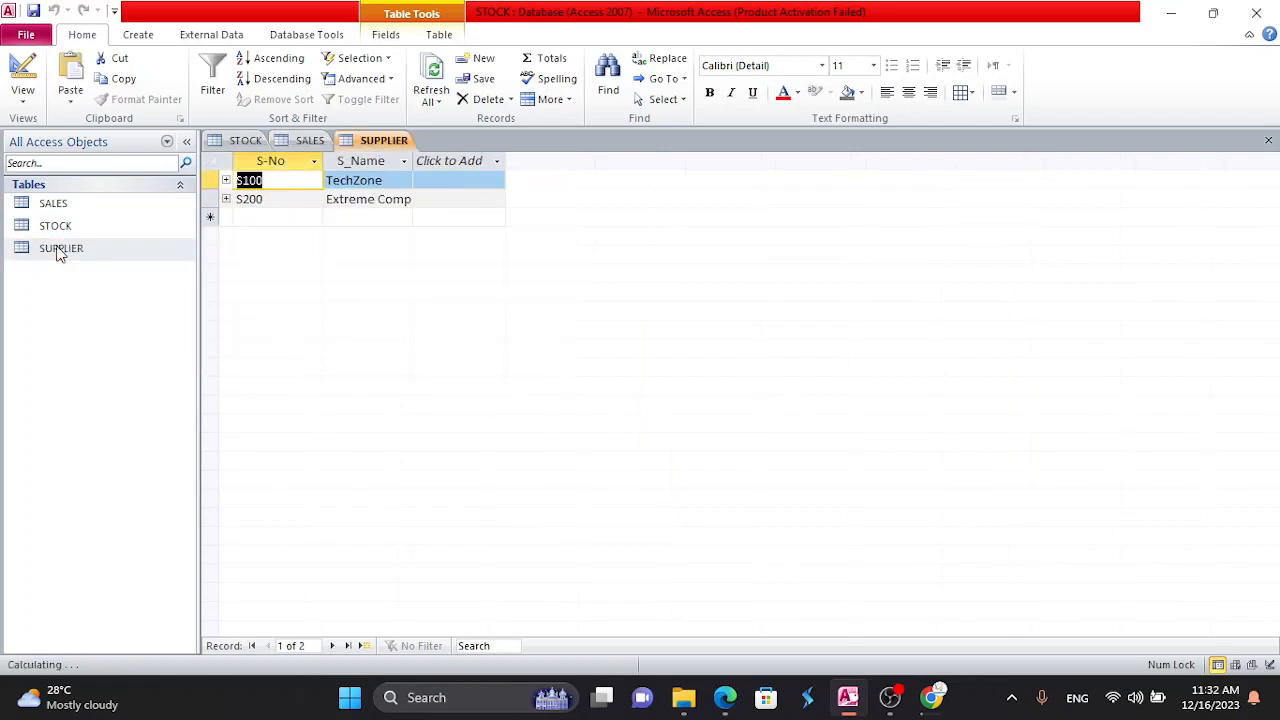
{"action": "left_click", "coordinate": [1268, 141]}
{"action": "left_click", "coordinate": [1268, 141]}
{"action": "left_click", "coordinate": [1268, 141]}
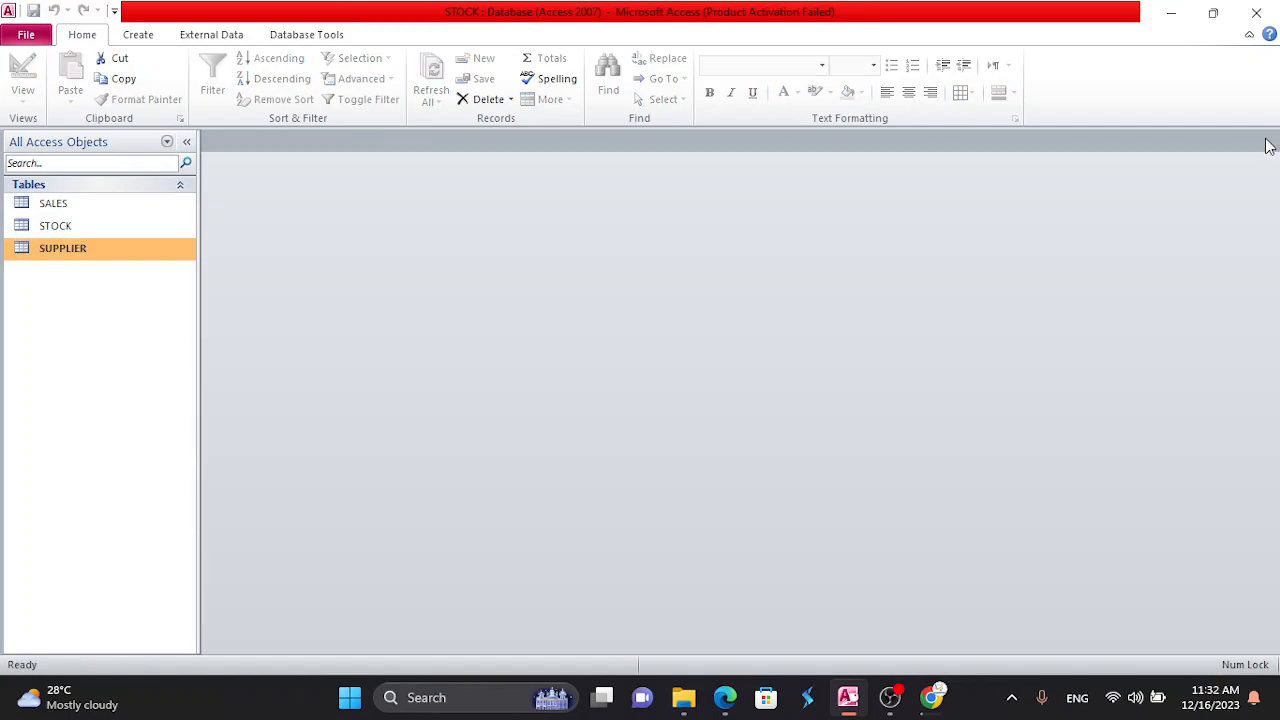
- Edit the STOCK–SALES relationship to enforce referential integrity and cascade updates of related fields
{"action": "left_click", "coordinate": [300, 34]}
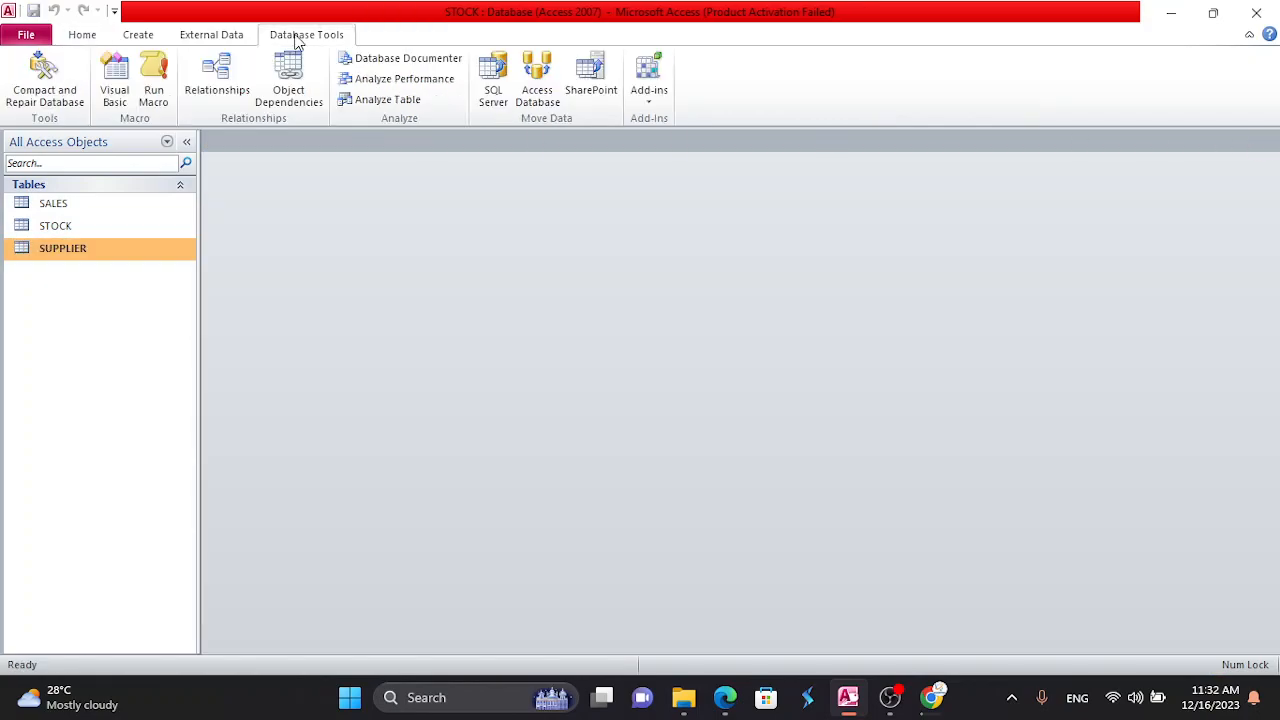
{"action": "left_click", "coordinate": [216, 88]}
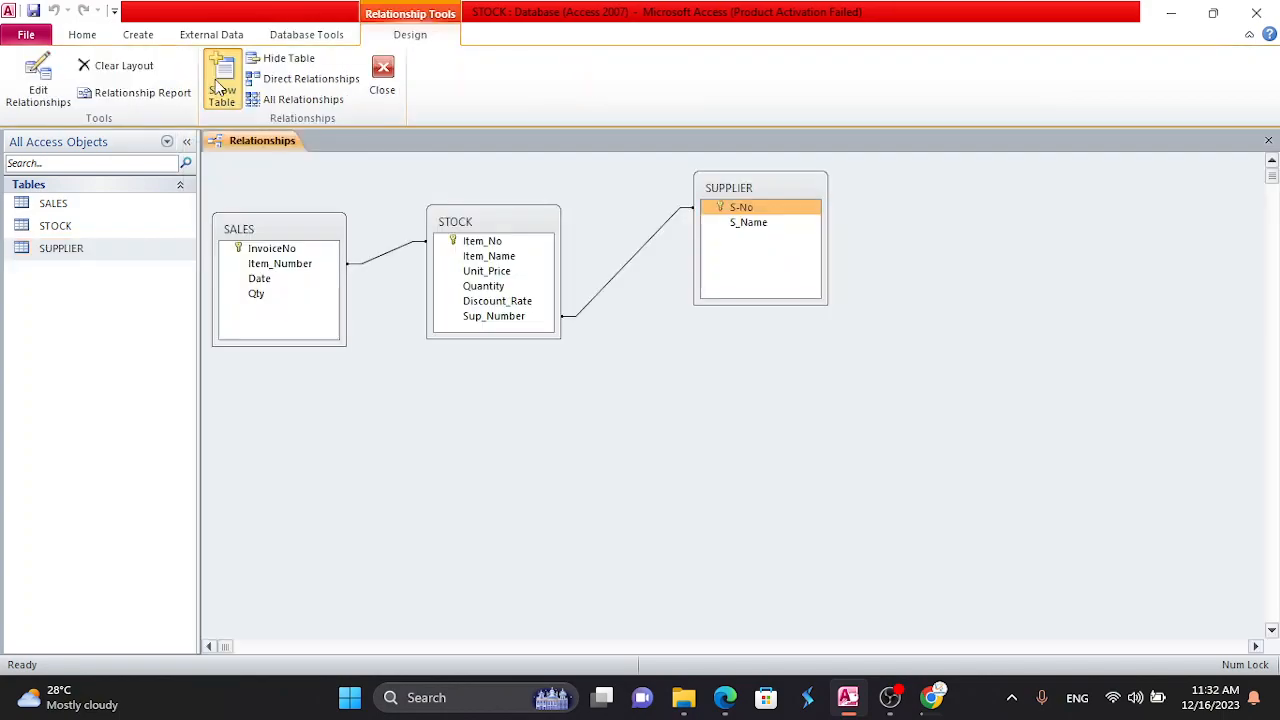
{"action": "left_click", "coordinate": [780, 140]}
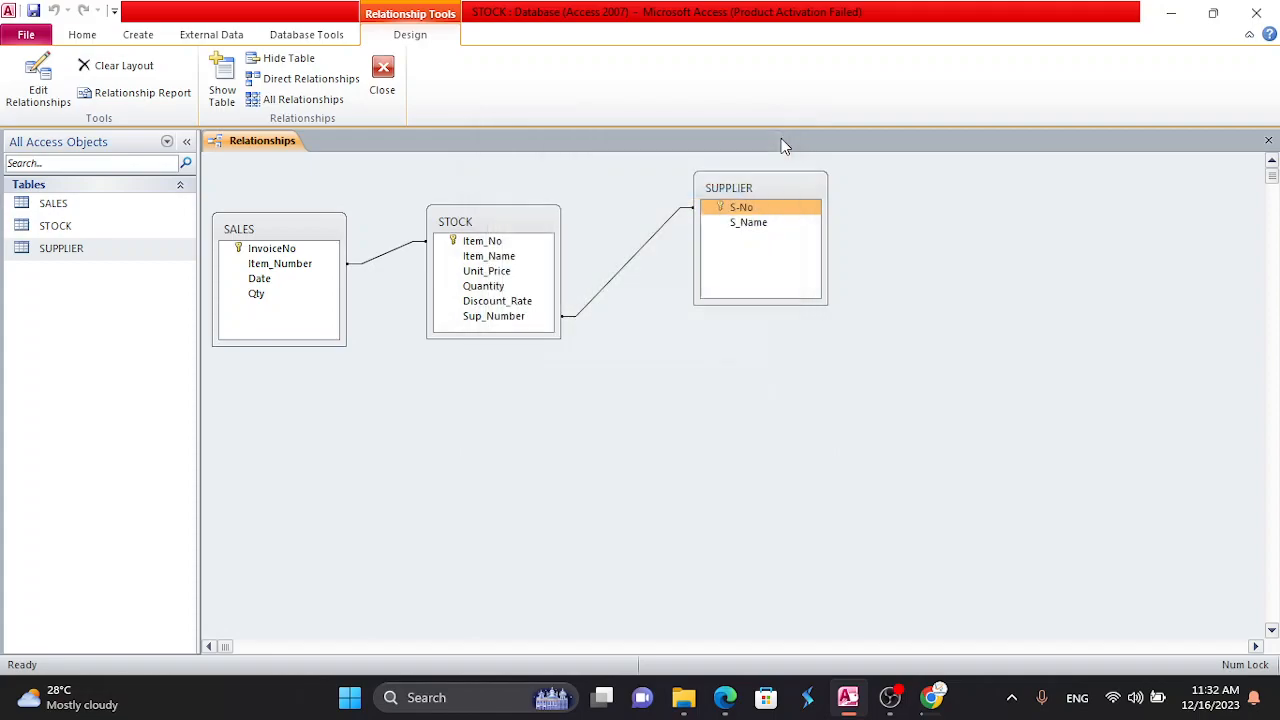
{"action": "double_click", "coordinate": [372, 263]}
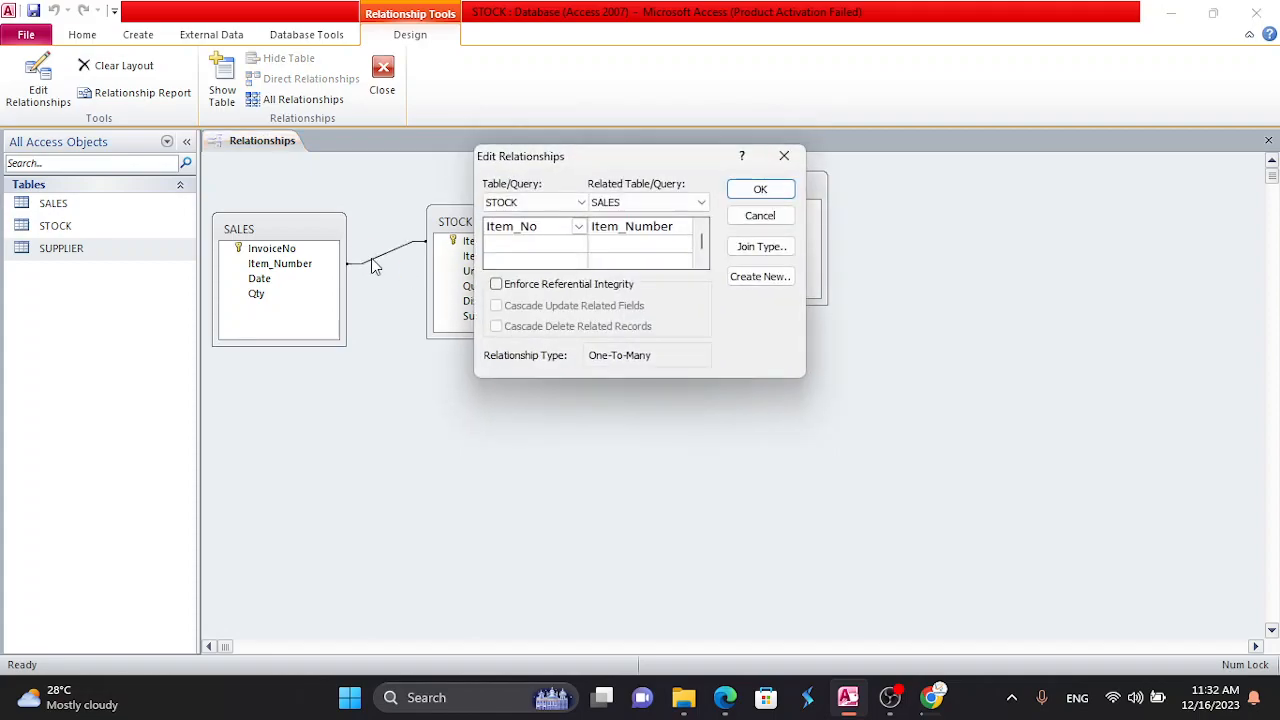
{"action": "left_click", "coordinate": [497, 285]}
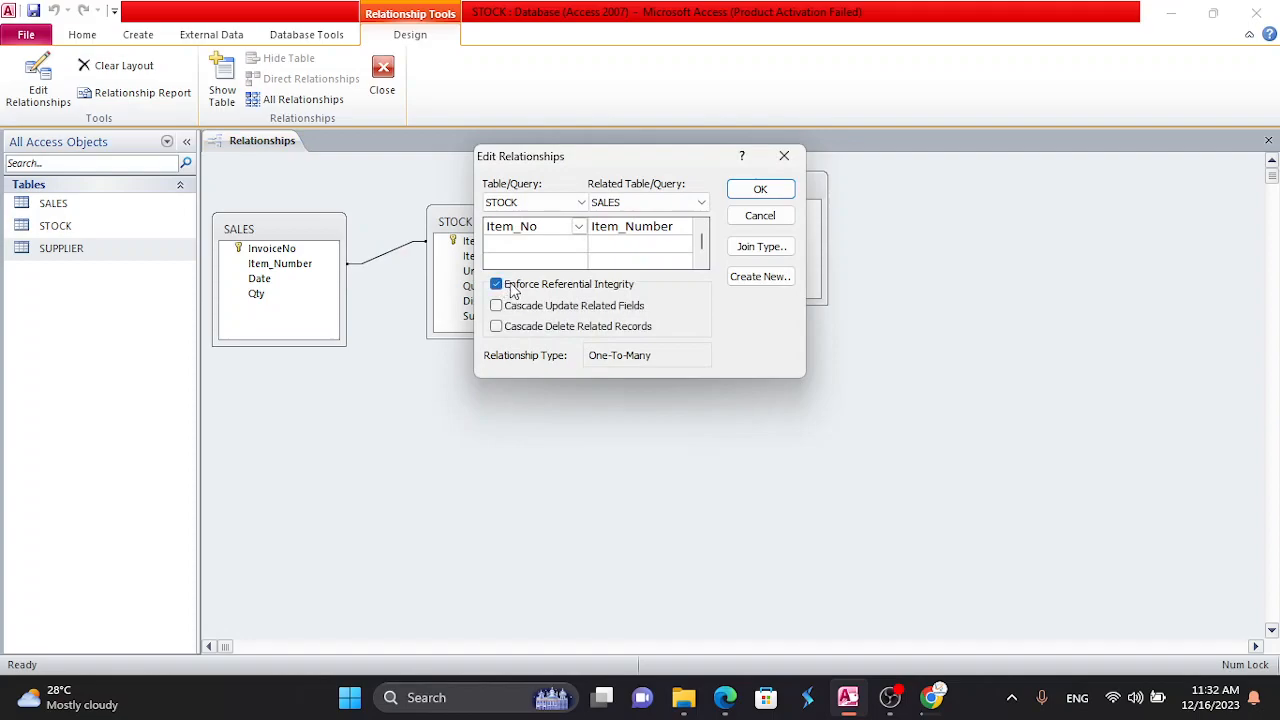
{"action": "left_click", "coordinate": [496, 305]}
{"action": "left_click", "coordinate": [752, 189]}
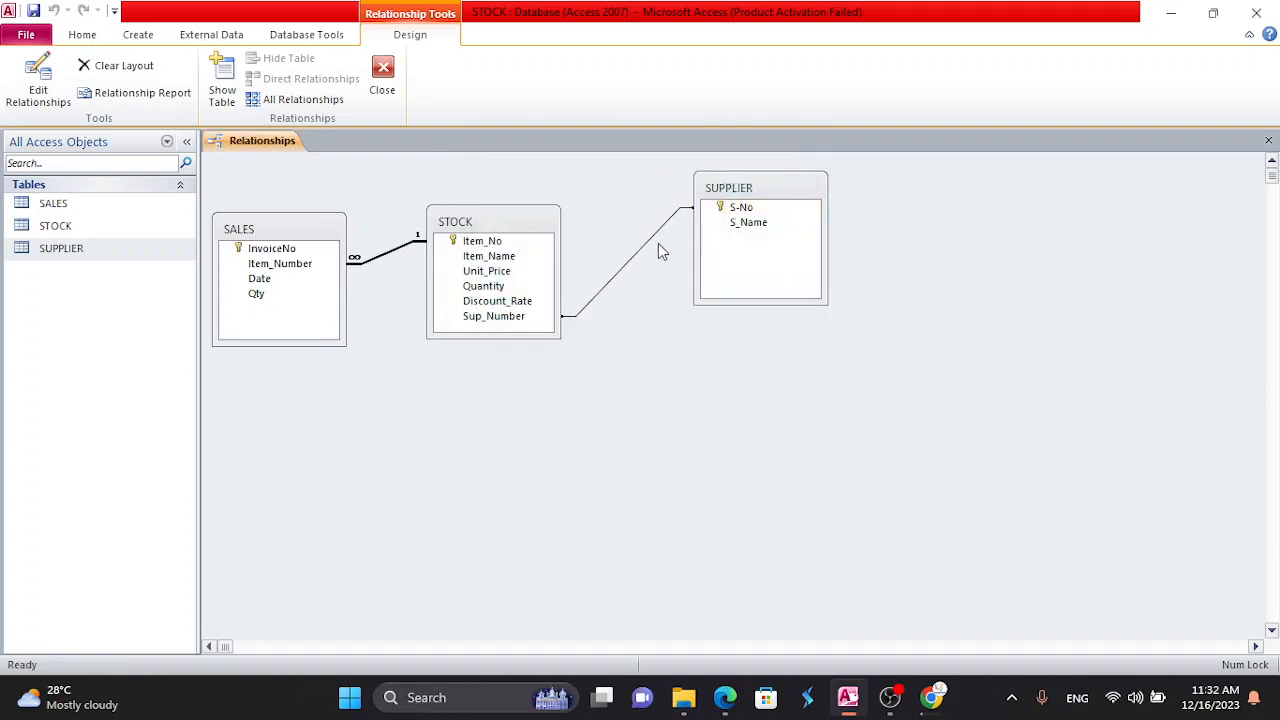
- Enforce referential integrity with cascading updates and deletes on the SUPPLIER–STOCK relationship, and close the relationships layout
{"action": "left_click", "coordinate": [645, 243]}
{"action": "double_click", "coordinate": [645, 243]}
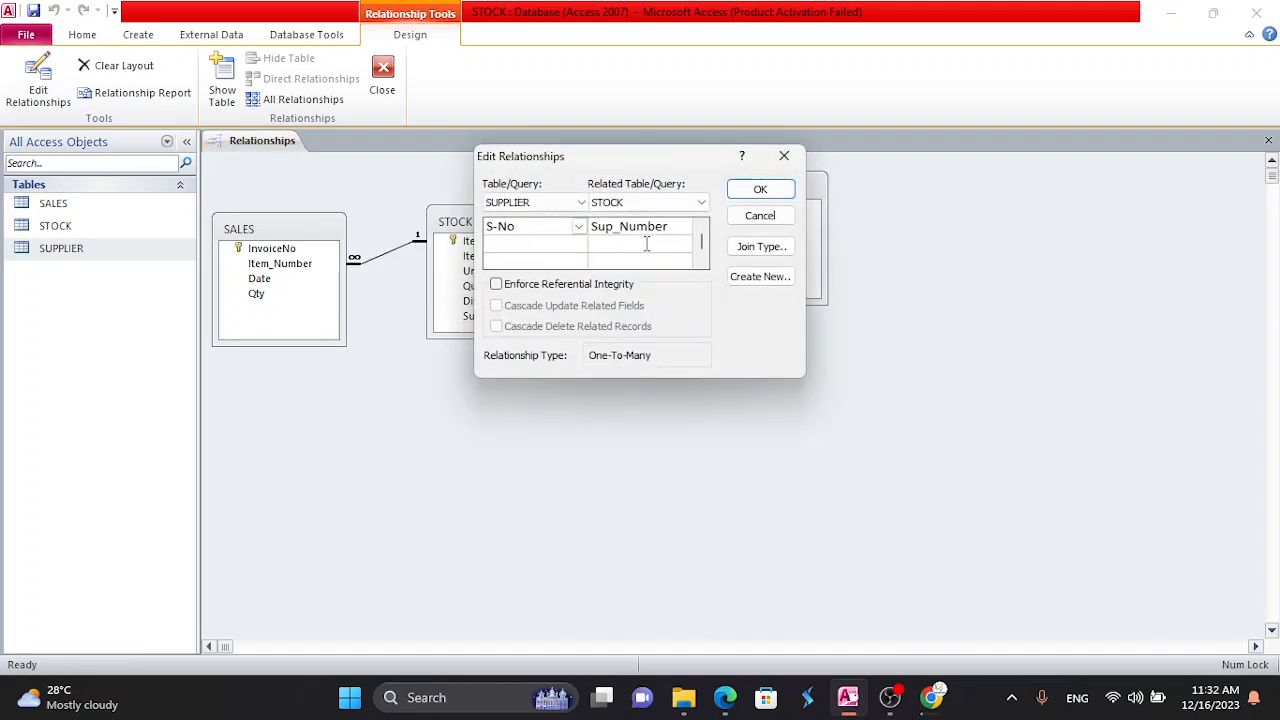
{"action": "left_click", "coordinate": [496, 284]}
{"action": "left_click", "coordinate": [496, 305]}
{"action": "left_click", "coordinate": [496, 326]}
{"action": "left_click", "coordinate": [757, 190]}
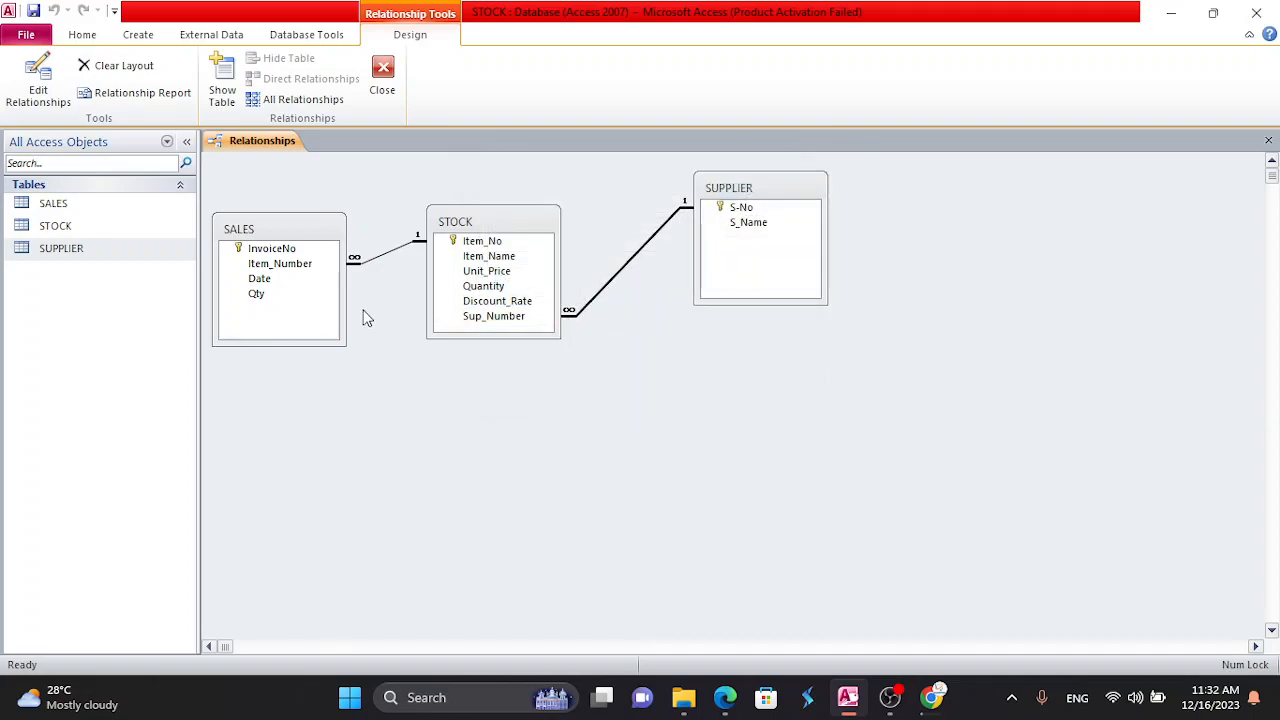
{"action": "left_click", "coordinate": [1268, 140]}
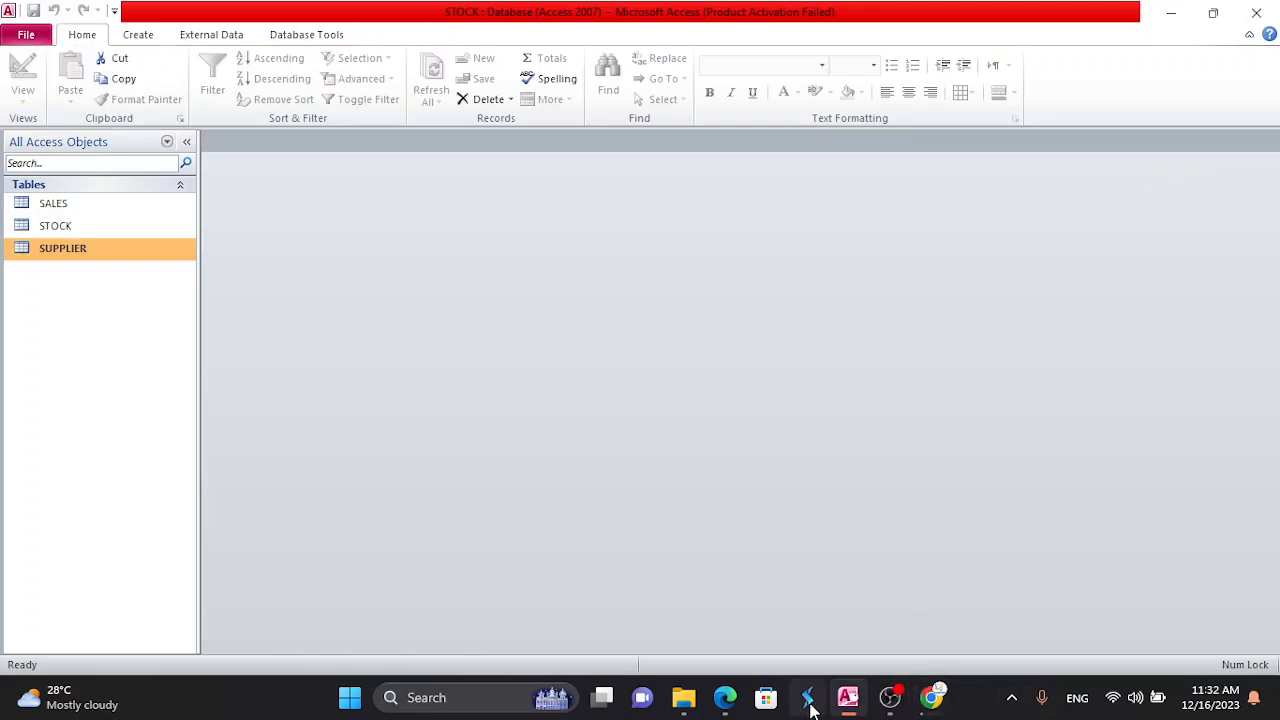
- Switch to Edge and examine the practical sheet's table data and the requirements for the queries
{"action": "left_click", "coordinate": [727, 697]}
{"action": "scroll", "coordinate": [651, 398], "scroll_direction": "down", "scroll_amount": 1}
{"action": "scroll", "coordinate": [651, 398], "scroll_direction": "down", "scroll_amount": 2}
{"action": "scroll", "coordinate": [663, 389], "scroll_direction": "up", "scroll_amount": 6}
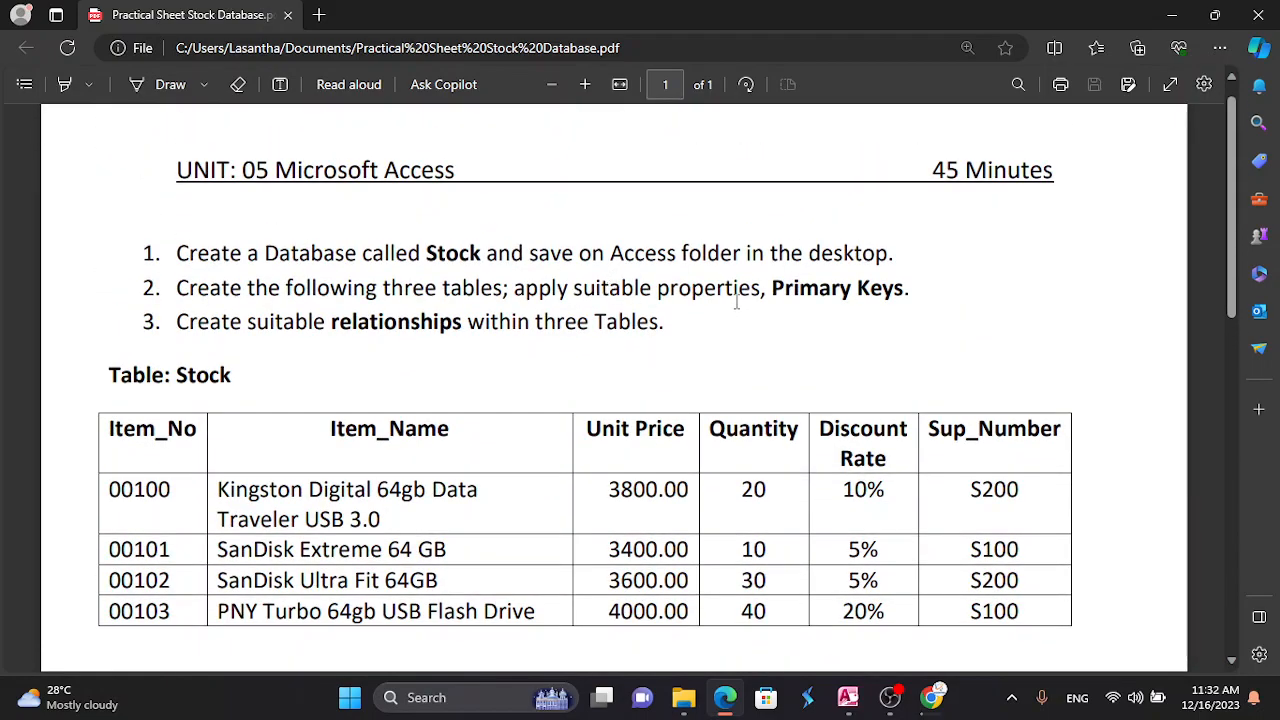
{"action": "scroll", "coordinate": [390, 338], "scroll_direction": "down", "scroll_amount": 6}
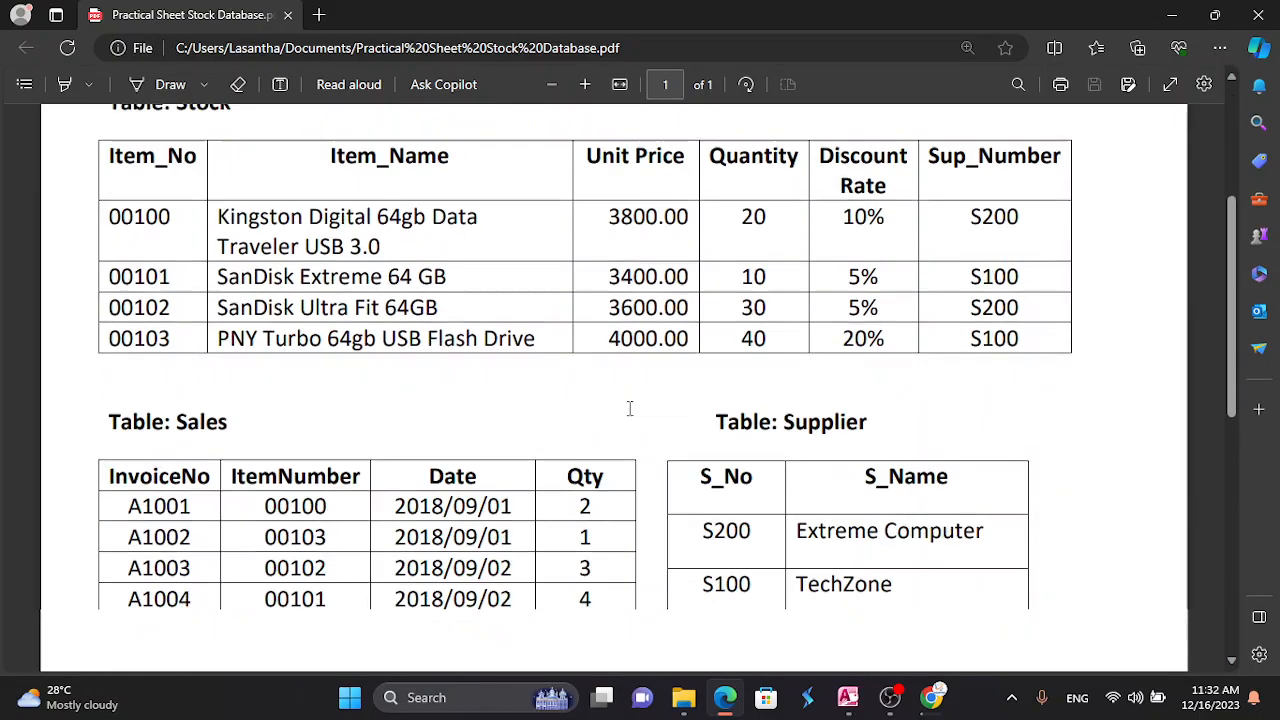
{"action": "scroll", "coordinate": [556, 423], "scroll_direction": "down", "scroll_amount": 3}
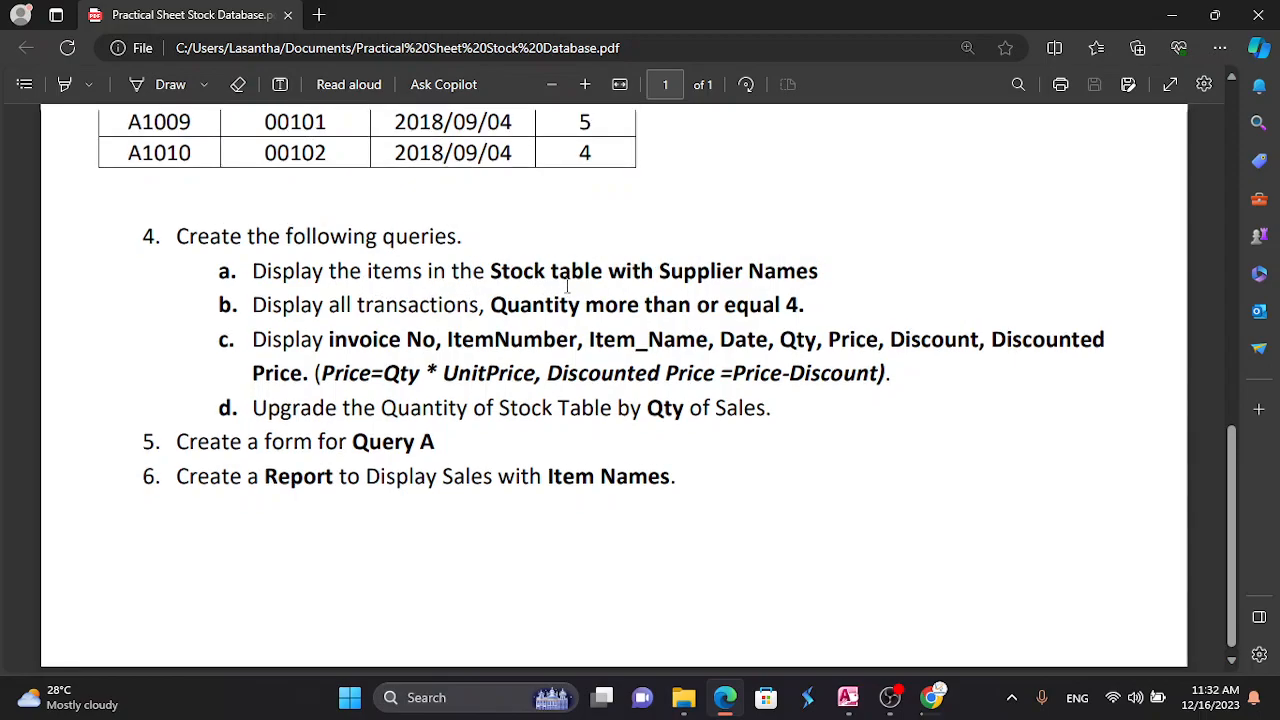
{"action": "scroll", "coordinate": [571, 272], "scroll_direction": "up", "scroll_amount": 7}
{"action": "scroll", "coordinate": [567, 285], "scroll_direction": "down", "scroll_amount": 5}
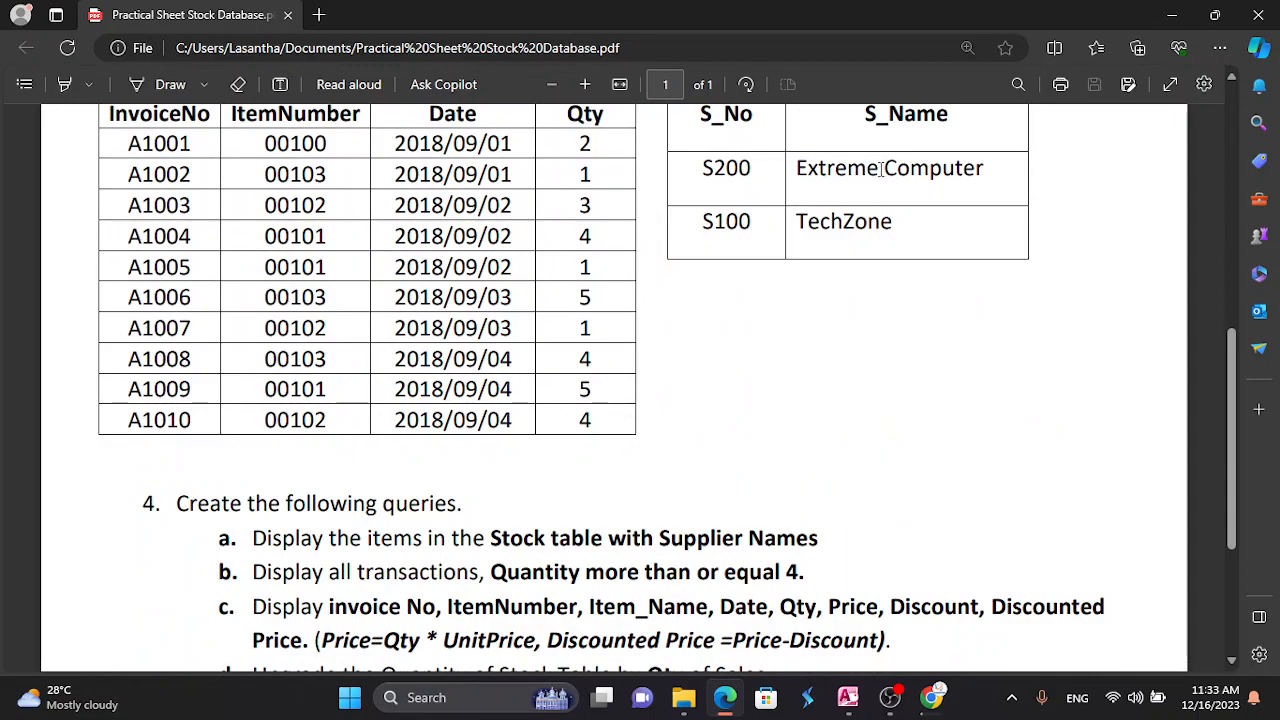
{"action": "scroll", "coordinate": [607, 463], "scroll_direction": "up", "scroll_amount": 4}
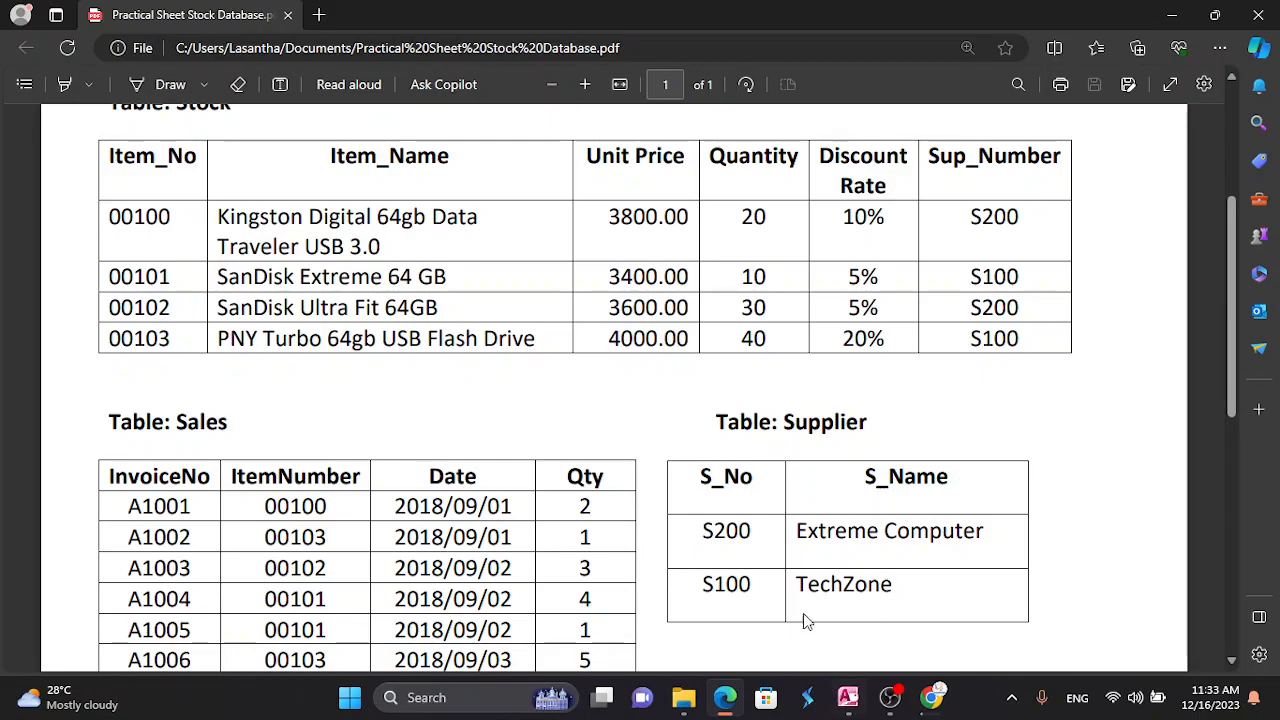
{"action": "scroll", "coordinate": [784, 545], "scroll_direction": "down", "scroll_amount": 3}
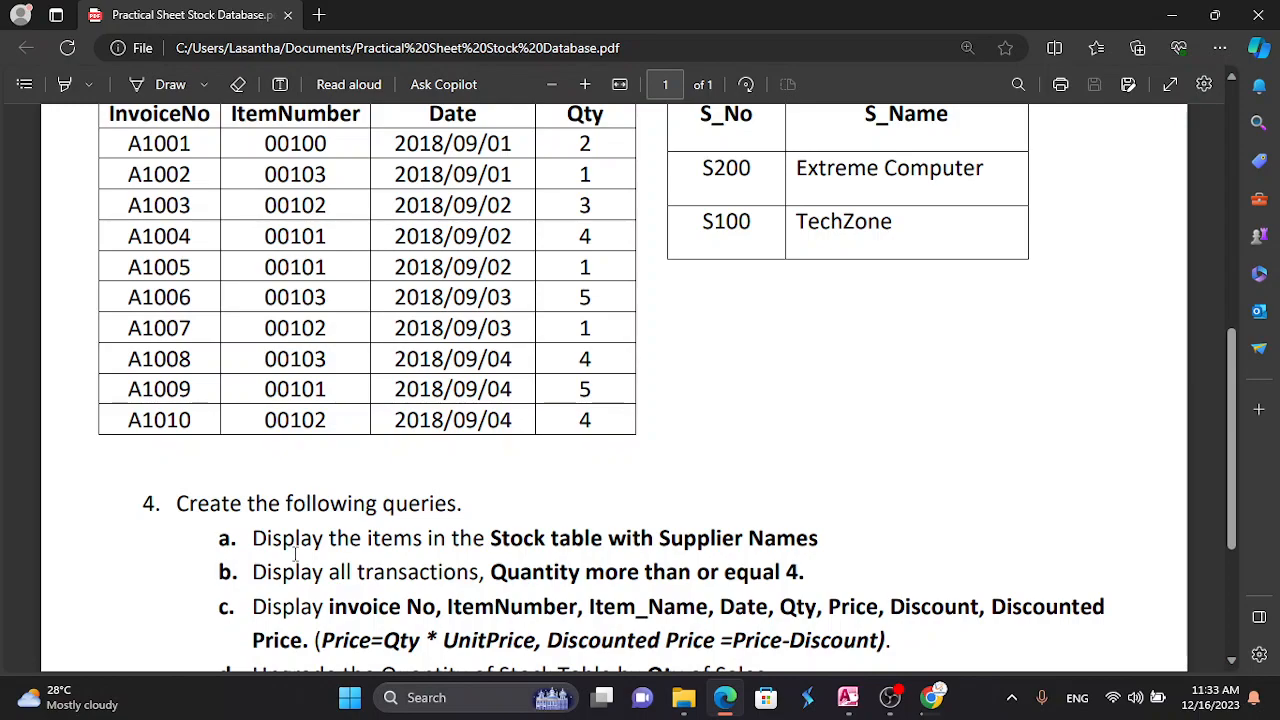
- Switch back to Access and start a new query design containing the SALES, STOCK and SUPPLIER tables
{"action": "left_click", "coordinate": [848, 697]}
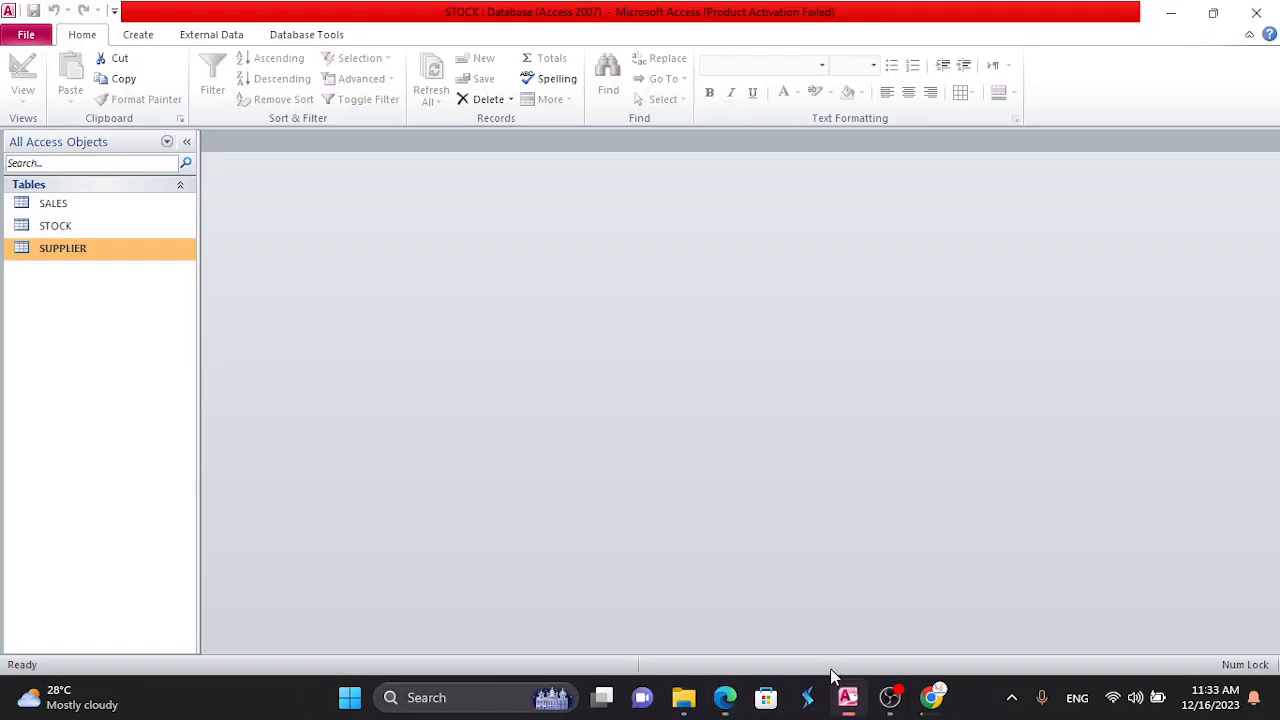
{"action": "left_click", "coordinate": [150, 37]}
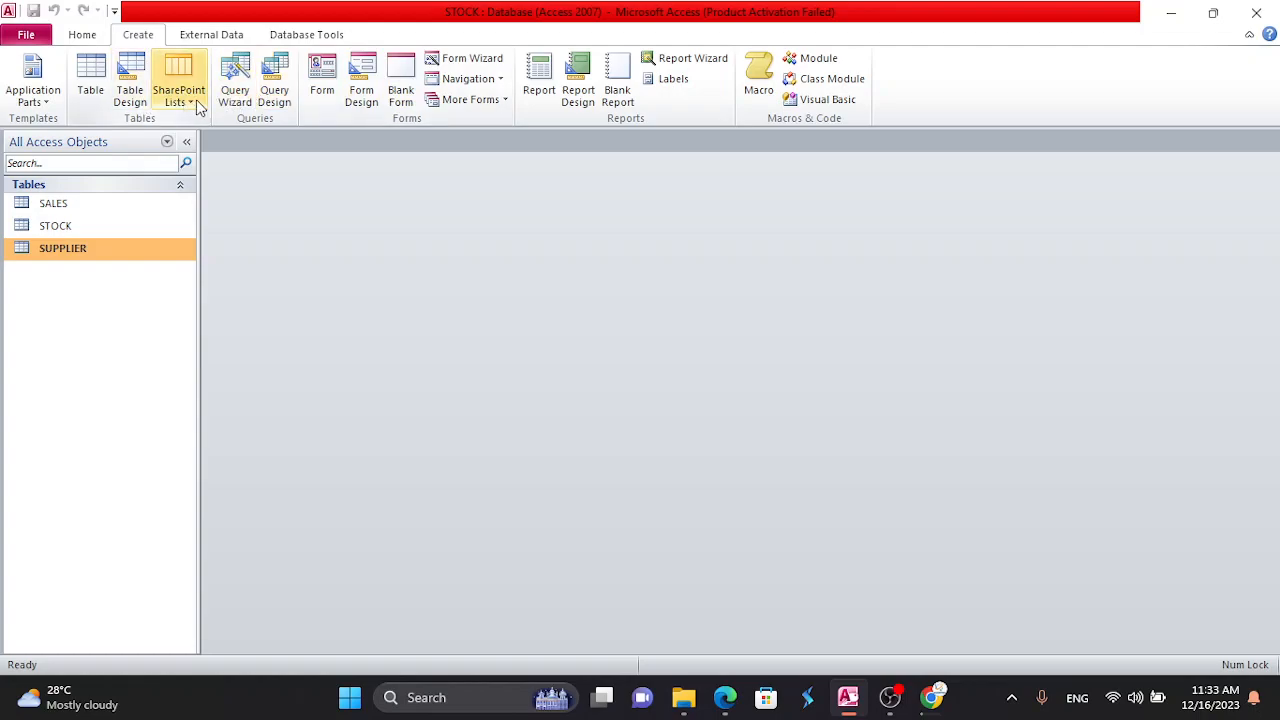
{"action": "left_click", "coordinate": [282, 86]}
{"action": "left_click_drag", "start_coordinate": [630, 501], "coordinate": [549, 448]}
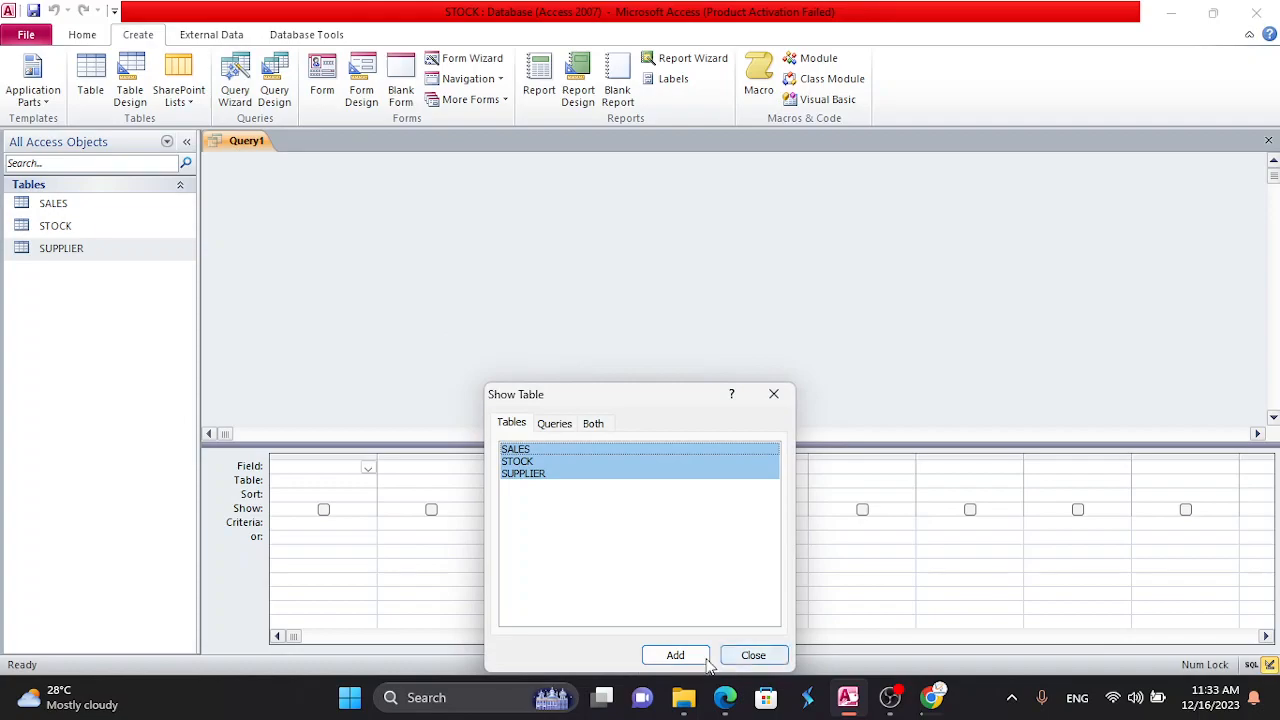
{"action": "left_click", "coordinate": [675, 655]}
{"action": "left_click", "coordinate": [753, 655]}
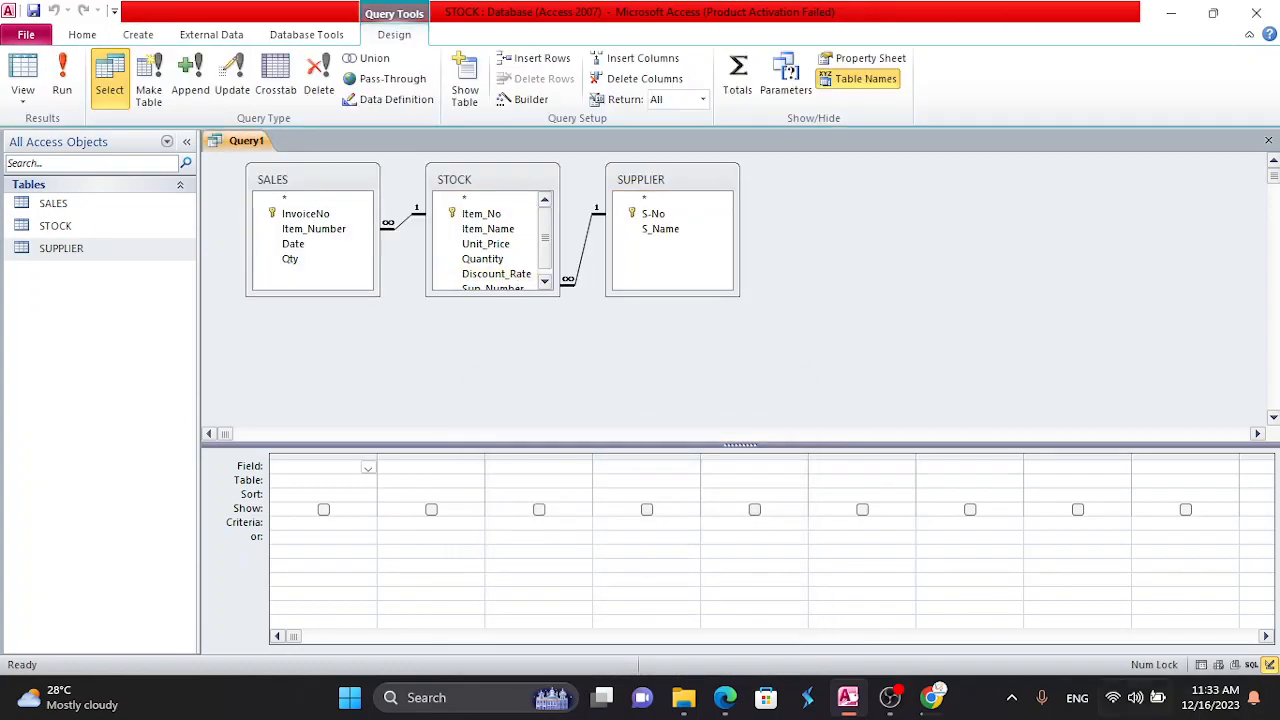
- Add Item_No, Item_Name, Unit_Price, Quantity, Discount_Rate and Sup_Number from STOCK and S_Name from SUPPLIER to the query
{"action": "left_click", "coordinate": [490, 200]}
{"action": "left_click_drag", "start_coordinate": [524, 295], "coordinate": [533, 326]}
{"action": "double_click", "coordinate": [470, 214]}
{"action": "left_click", "coordinate": [488, 229]}
{"action": "double_click", "coordinate": [488, 229]}
{"action": "double_click", "coordinate": [486, 244]}
{"action": "double_click", "coordinate": [484, 259]}
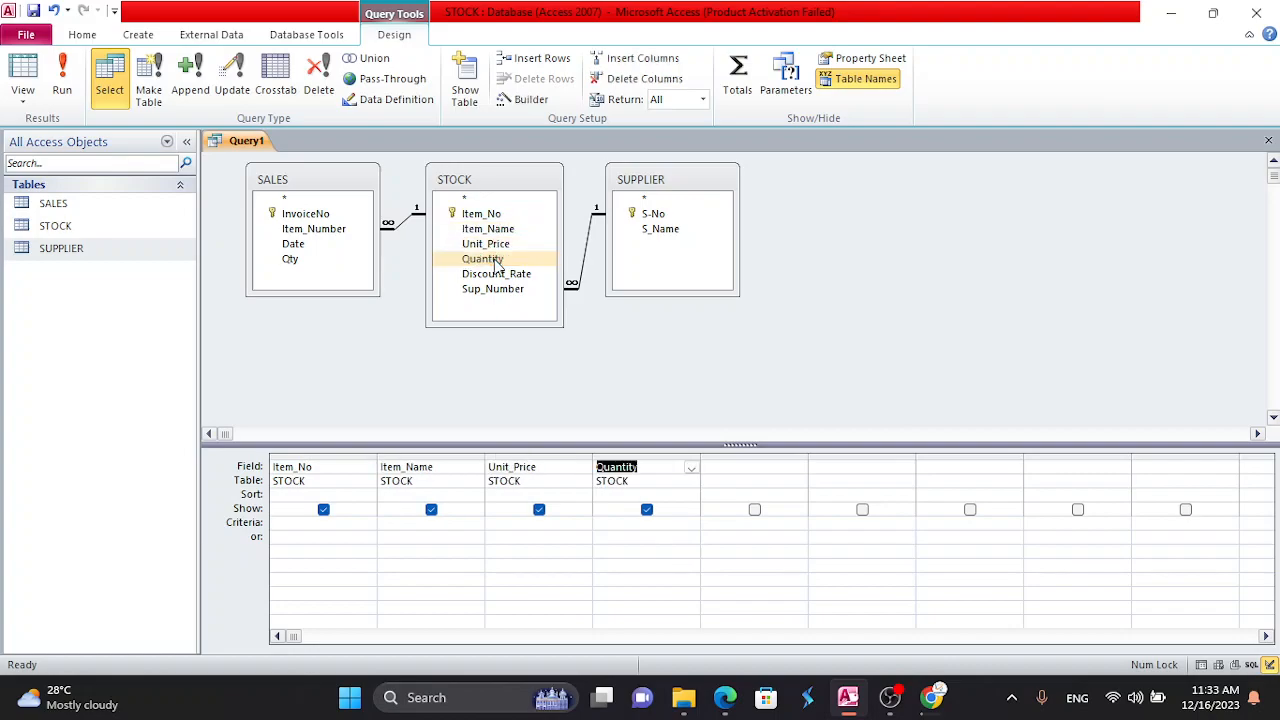
{"action": "double_click", "coordinate": [496, 274]}
{"action": "double_click", "coordinate": [492, 289]}
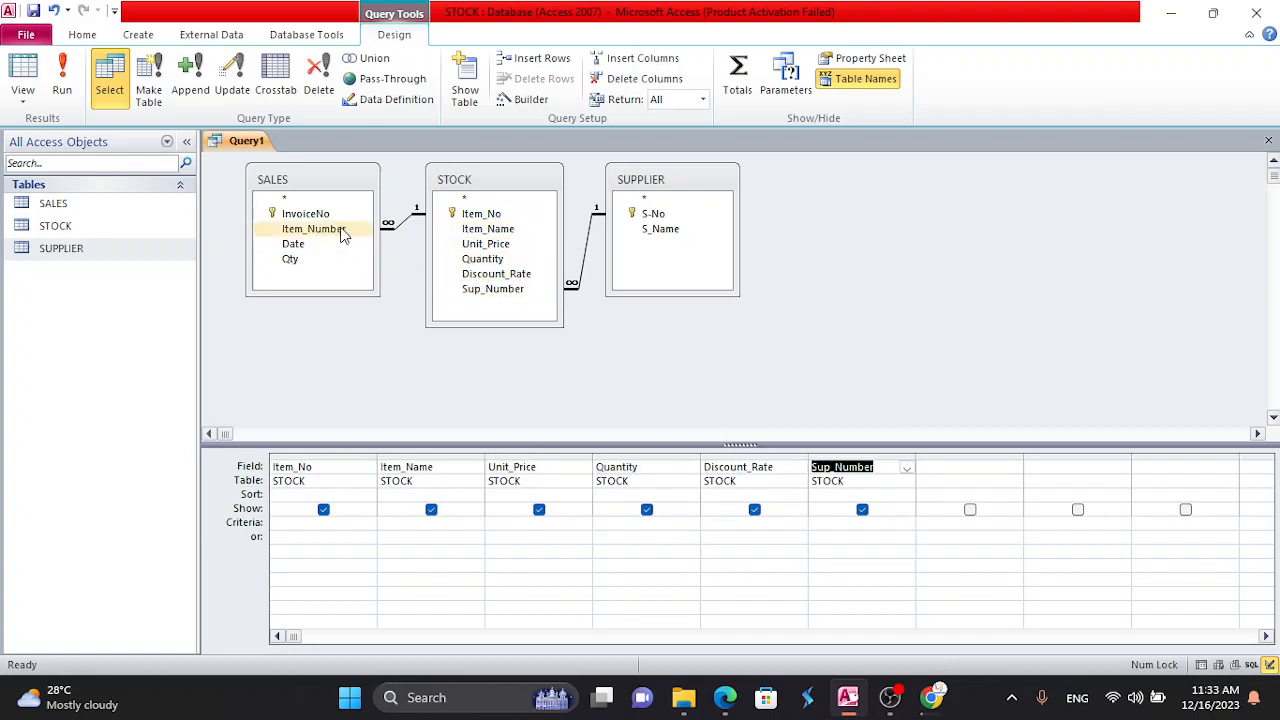
{"action": "double_click", "coordinate": [674, 230]}
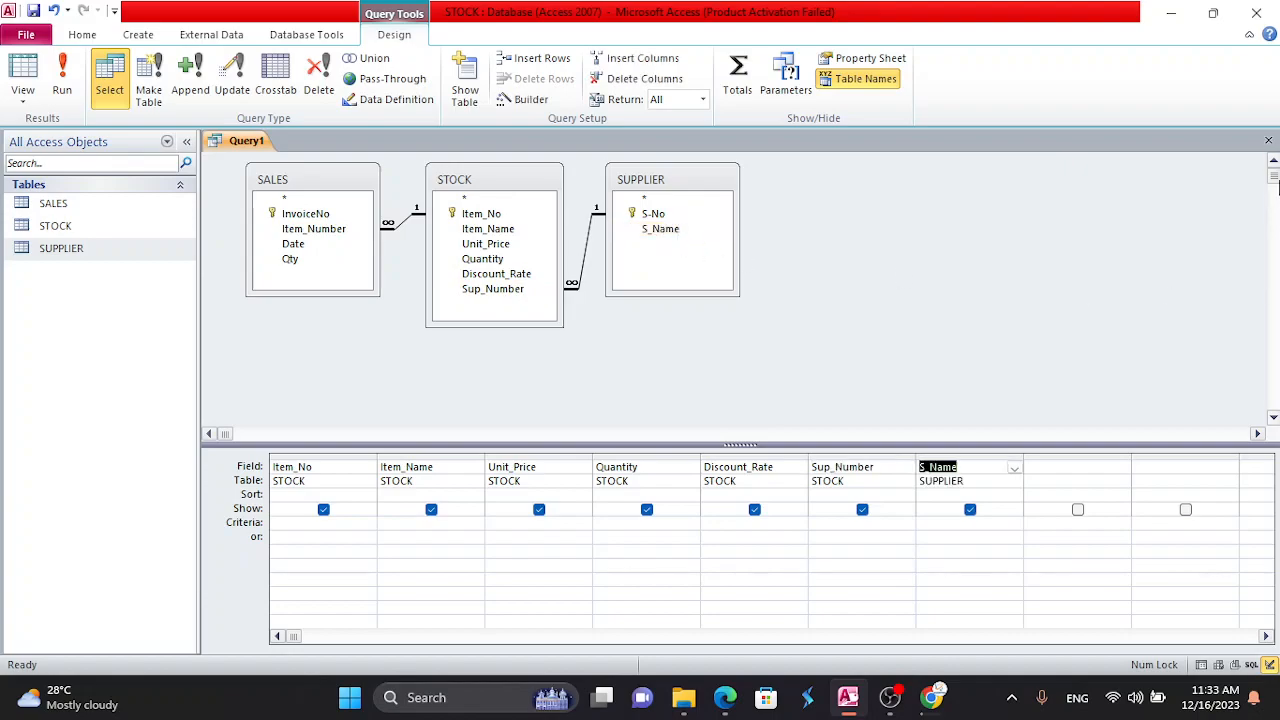
- Close the query design, saving it as Query A, and open the saved query's datasheet
{"action": "left_click", "coordinate": [1268, 140]}
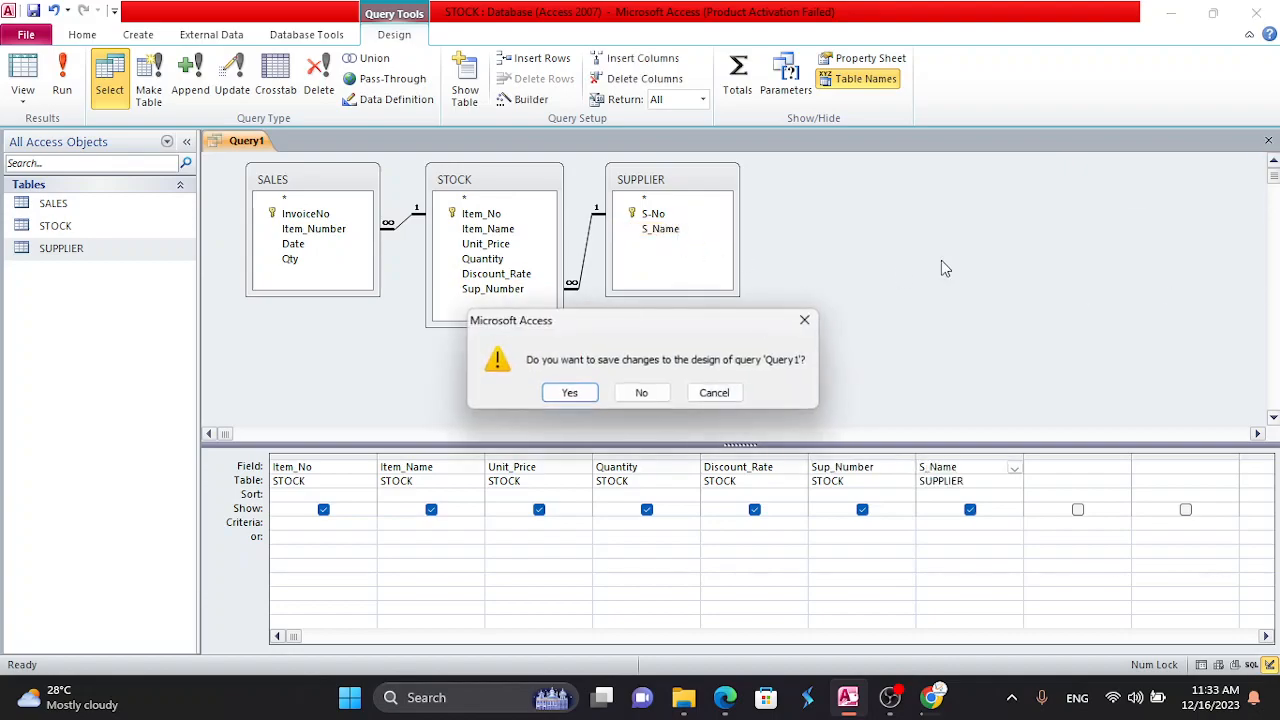
{"action": "left_click", "coordinate": [569, 394]}
{"action": "left_click", "coordinate": [560, 241]}
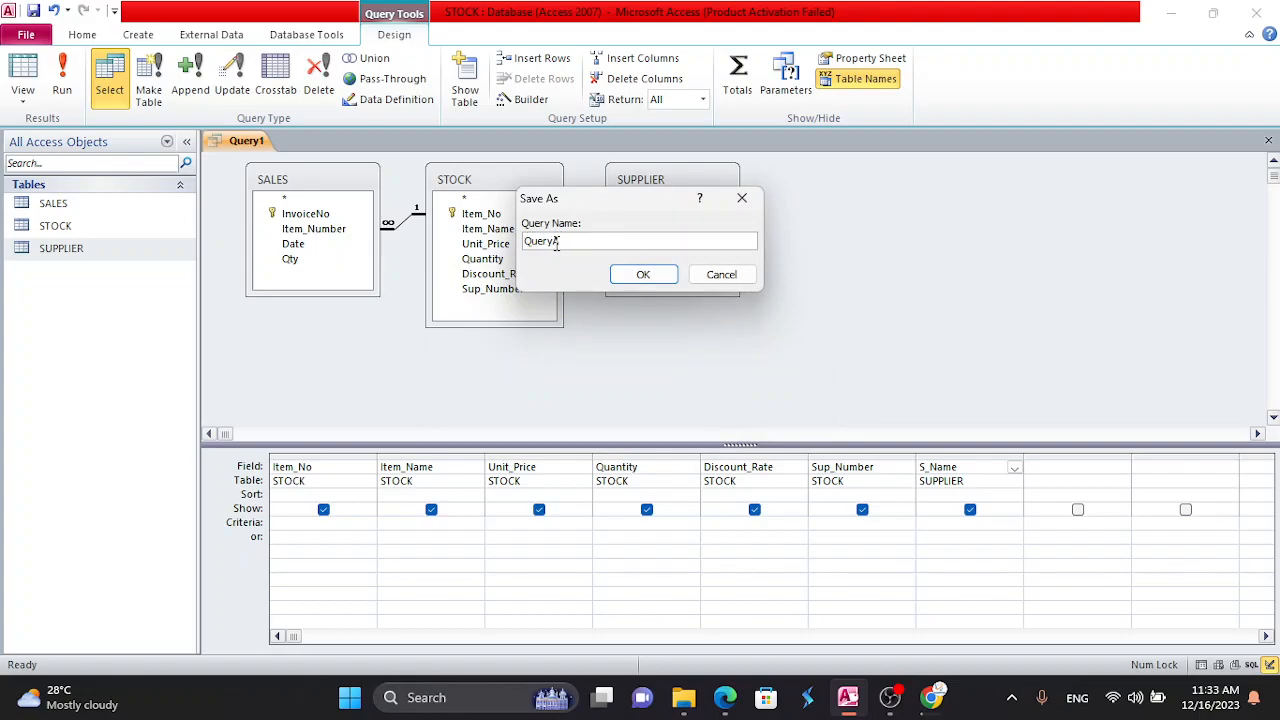
{"action": "key", "text": "BackSpace"}
{"action": "type", "text": "A"}
{"action": "left_click", "coordinate": [625, 279]}
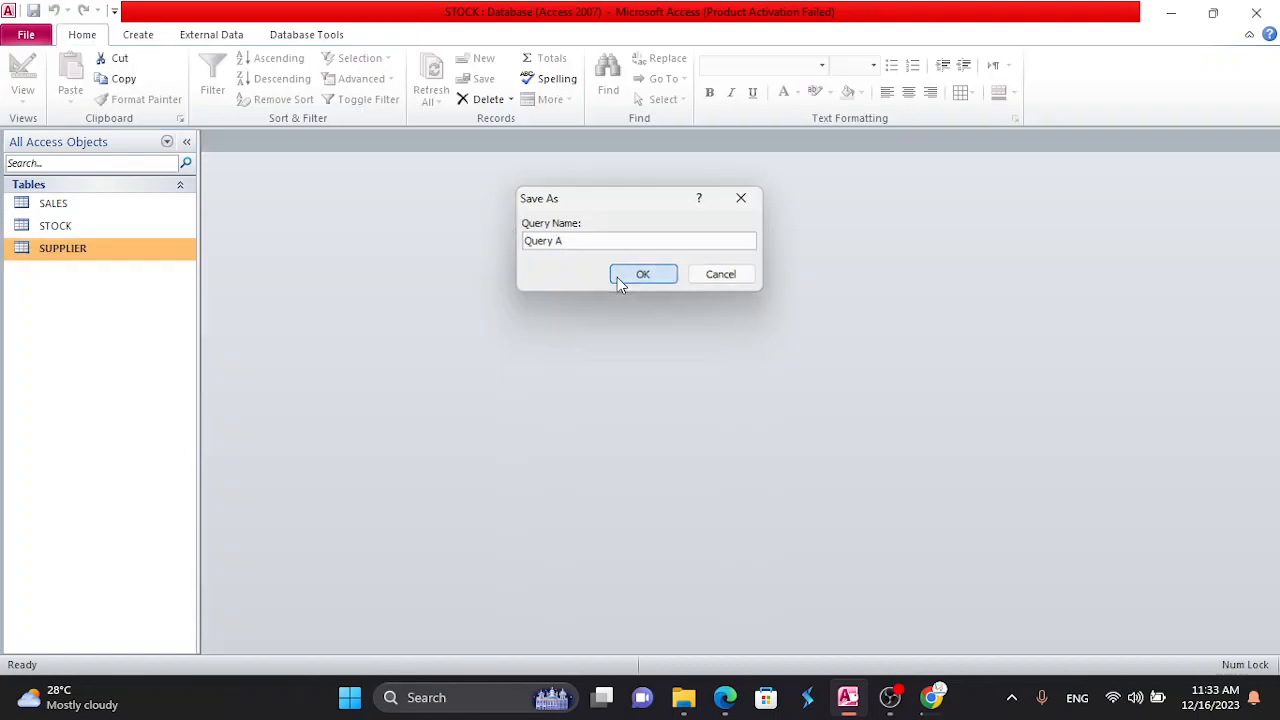
{"action": "double_click", "coordinate": [86, 292]}
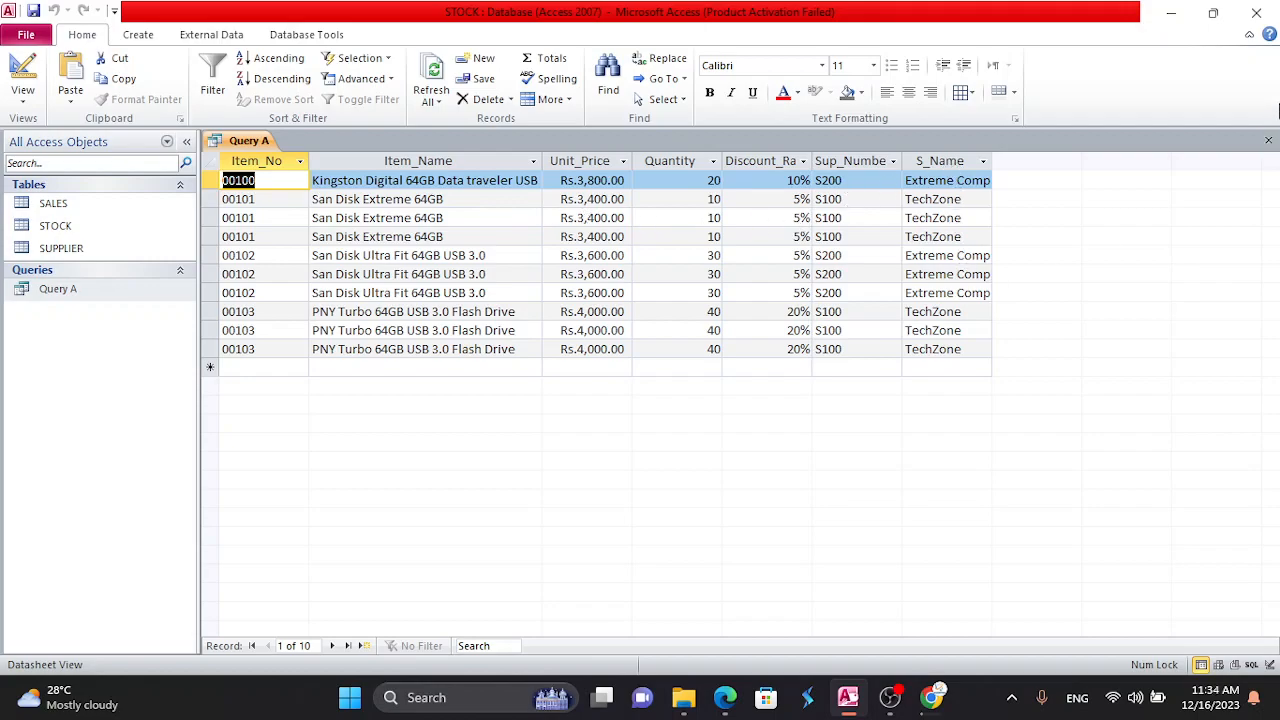
- Close the Query A datasheet, look through the records of the SALES and STOCK tables, and close both tables
{"action": "left_click", "coordinate": [1268, 140]}
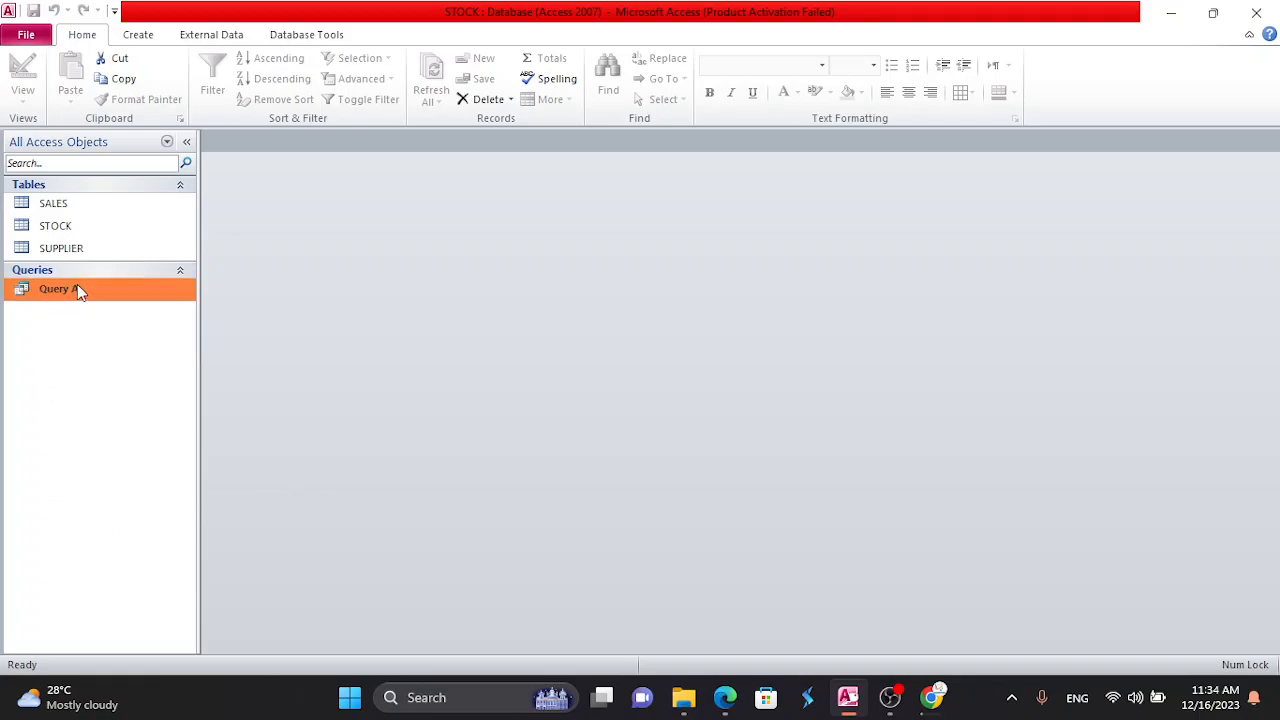
{"action": "double_click", "coordinate": [88, 206]}
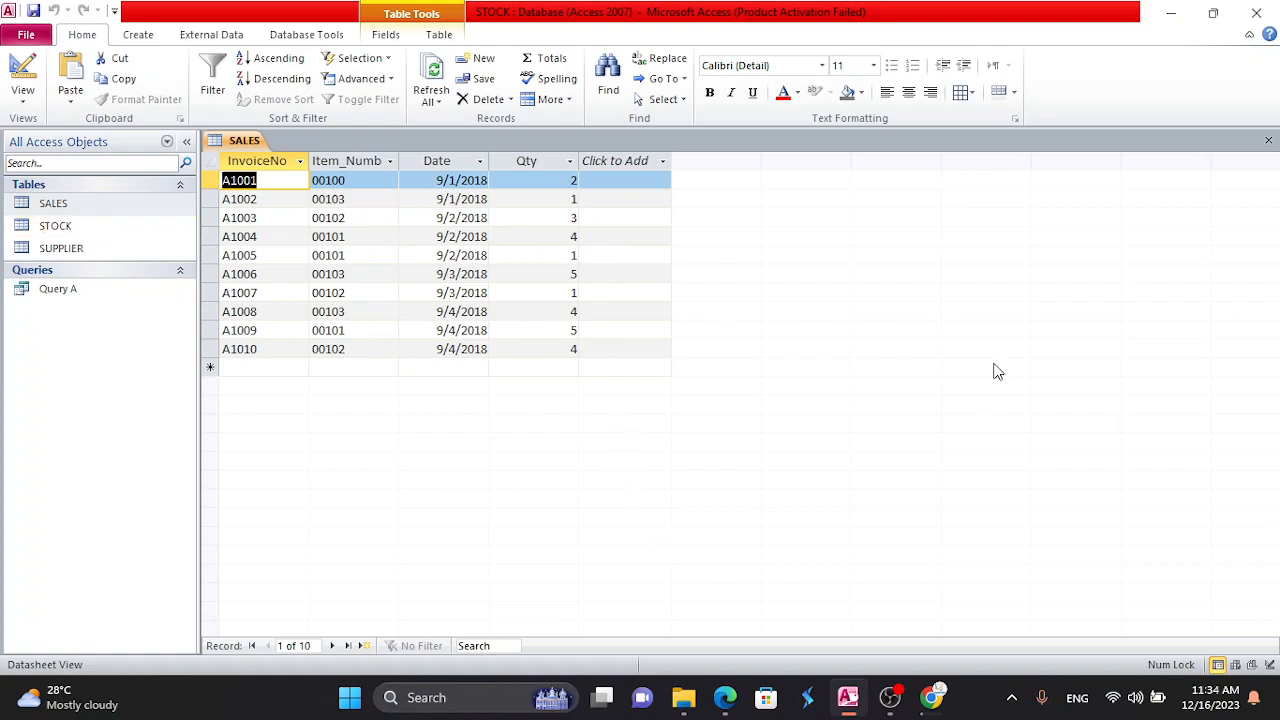
{"action": "double_click", "coordinate": [150, 207]}
{"action": "left_click", "coordinate": [62, 200]}
{"action": "double_click", "coordinate": [82, 226]}
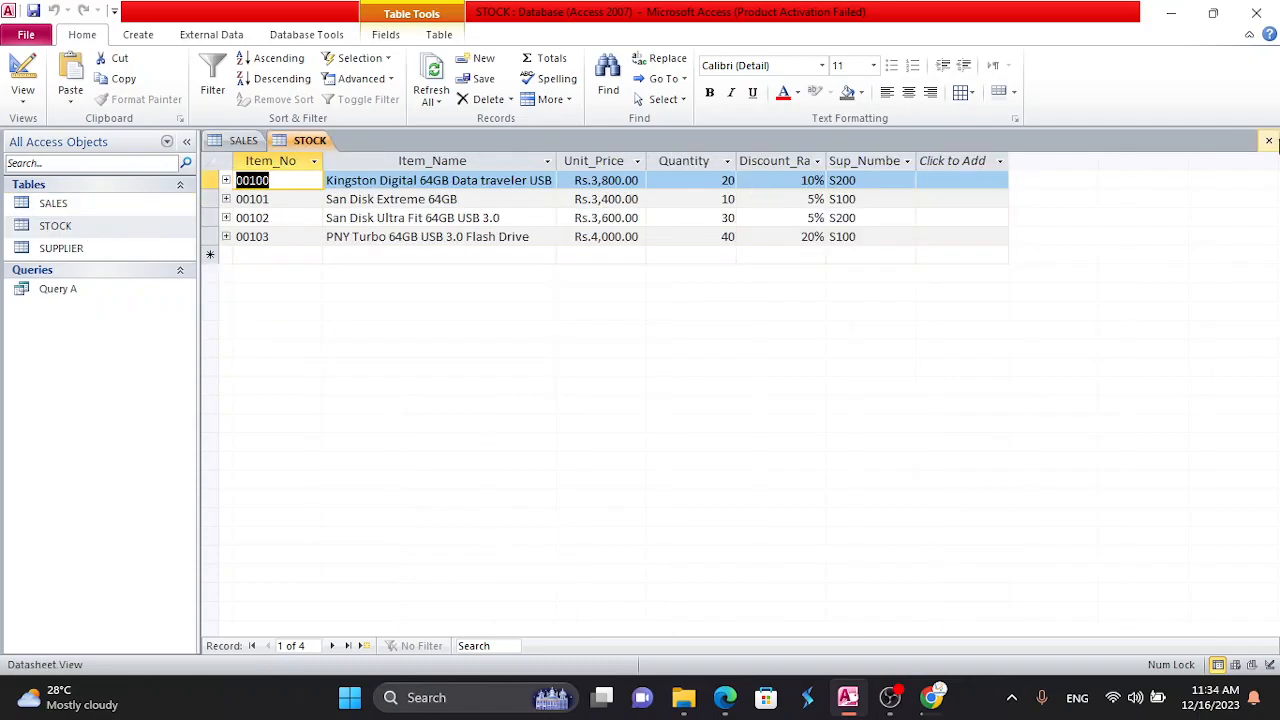
{"action": "left_click", "coordinate": [1268, 140]}
{"action": "left_click", "coordinate": [73, 207]}
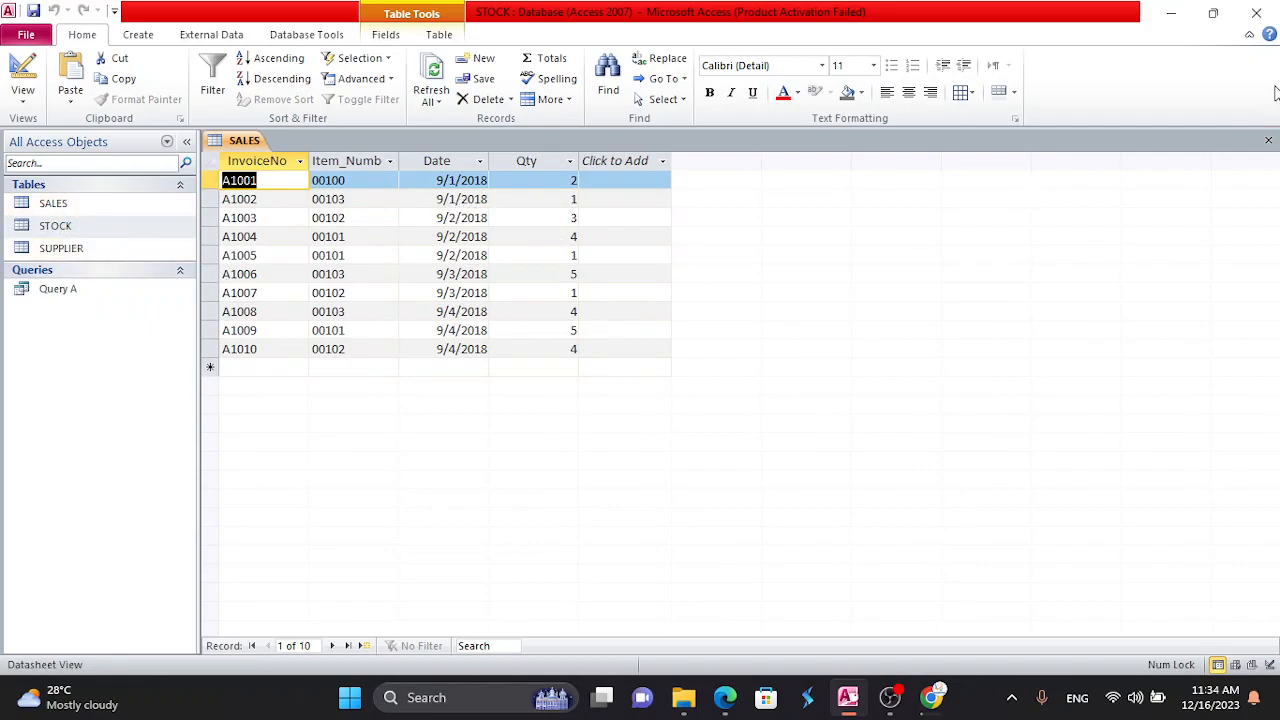
{"action": "left_click", "coordinate": [1268, 140]}
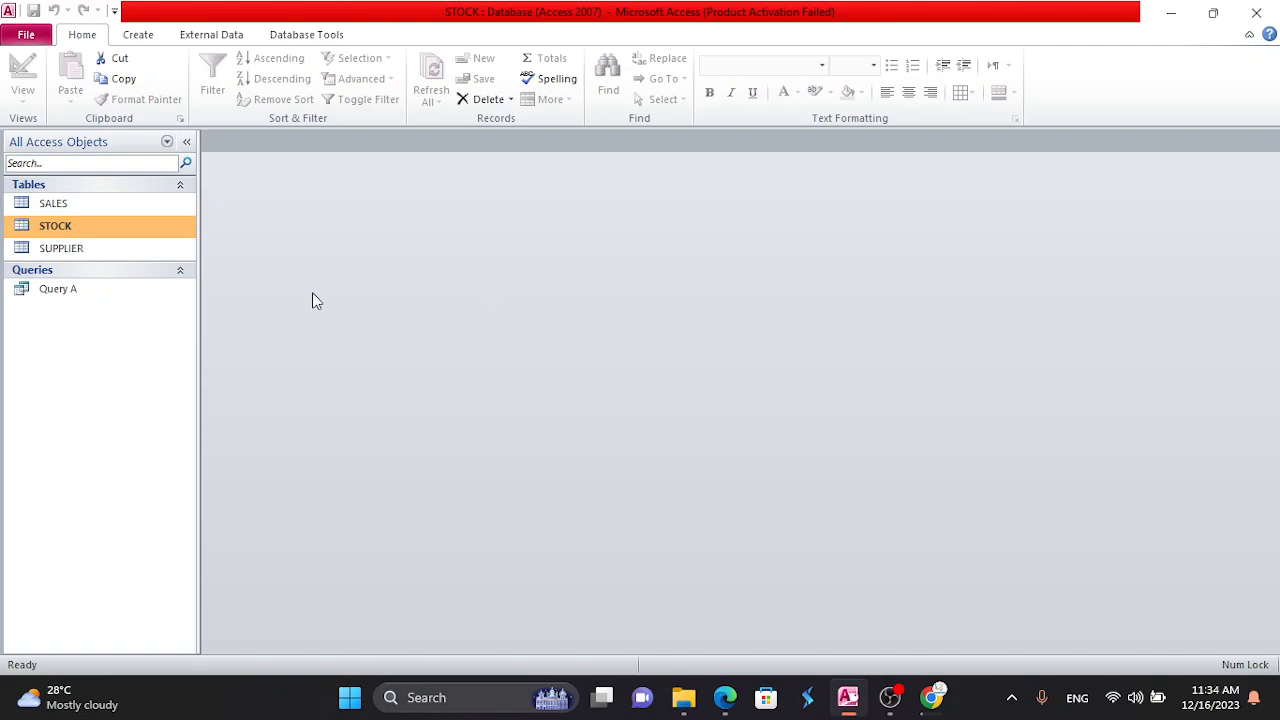
- Start a new query design containing only the SALES table
{"action": "left_click", "coordinate": [140, 36]}
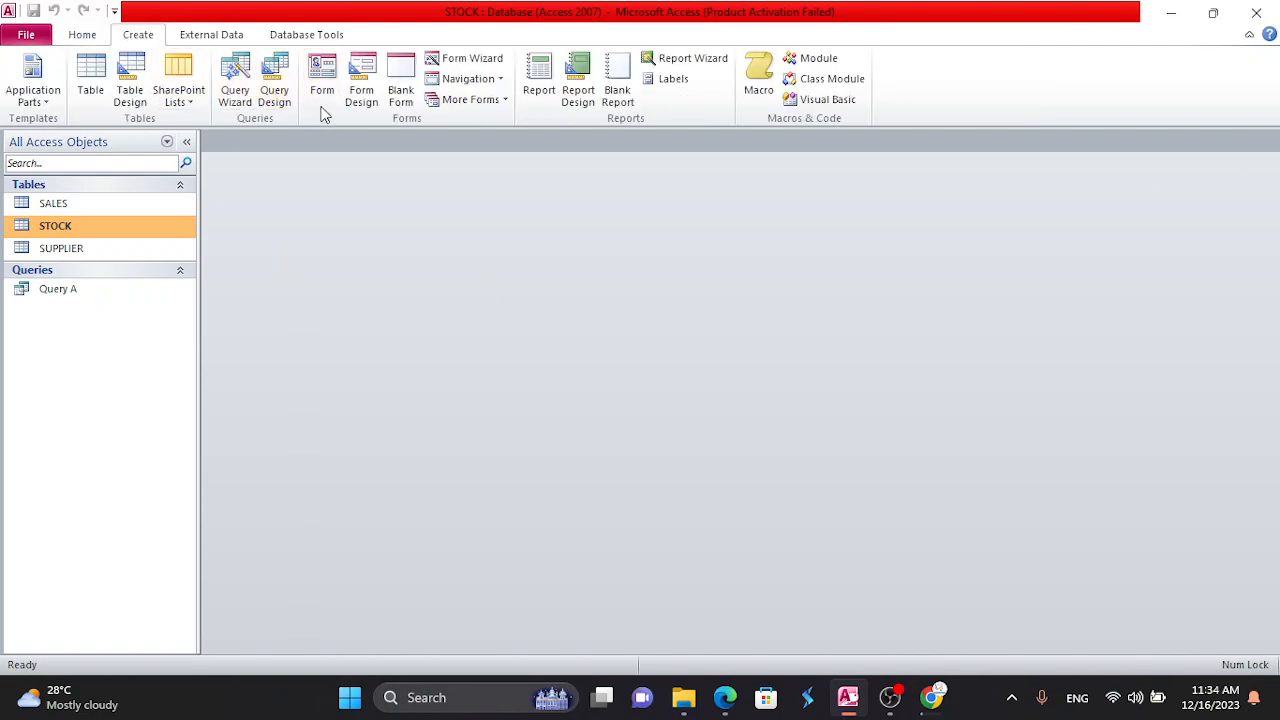
{"action": "left_click", "coordinate": [277, 100]}
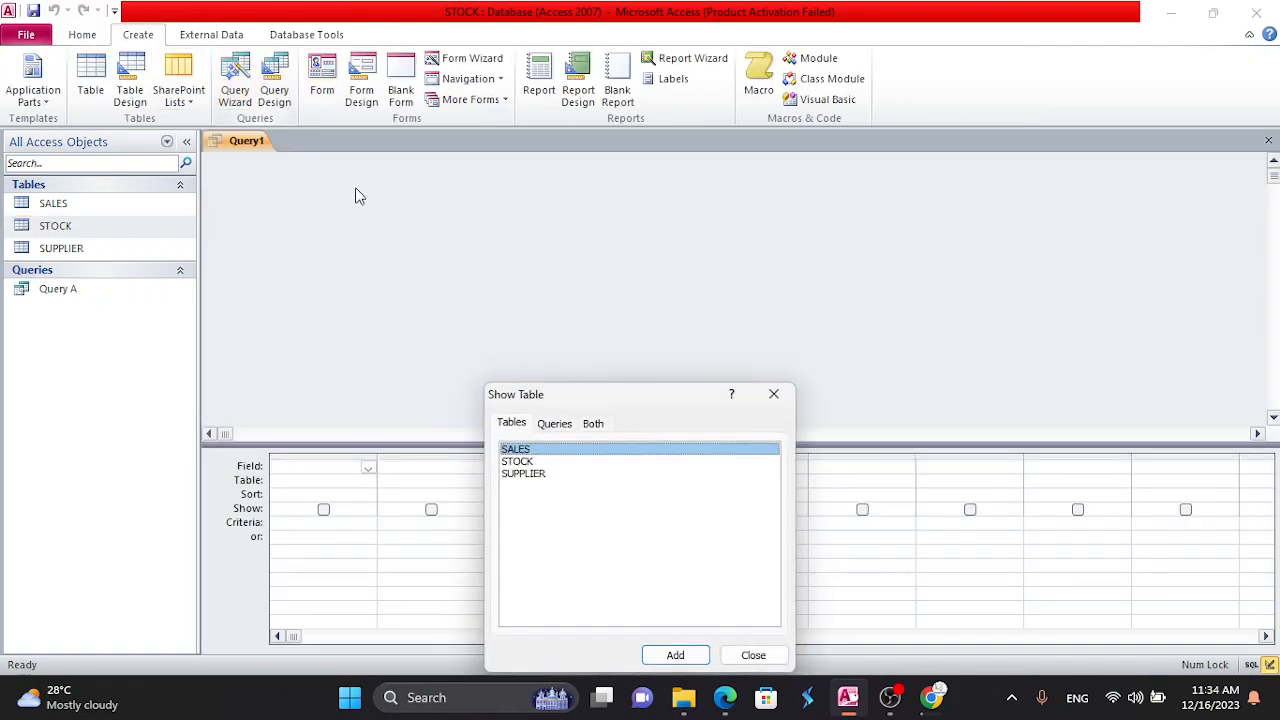
{"action": "left_click", "coordinate": [529, 473]}
{"action": "left_click", "coordinate": [515, 449], "text": "shift"}
{"action": "left_click", "coordinate": [515, 466]}
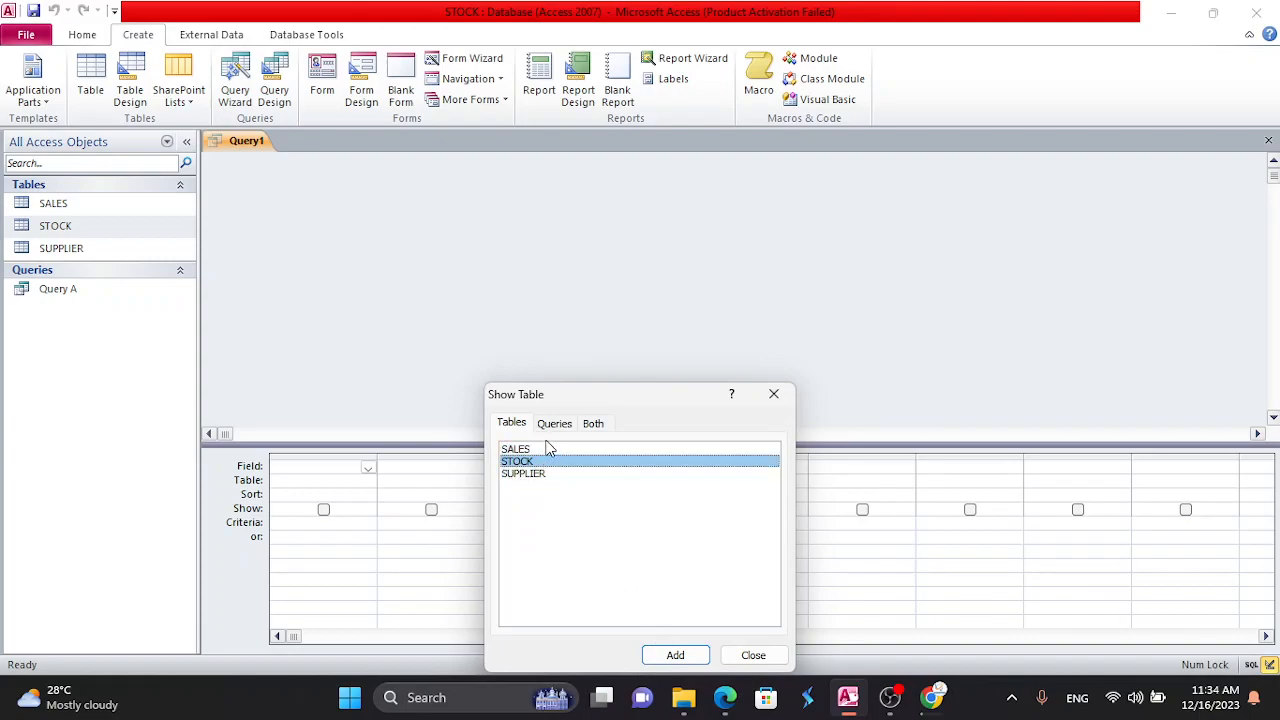
{"action": "double_click", "coordinate": [548, 449]}
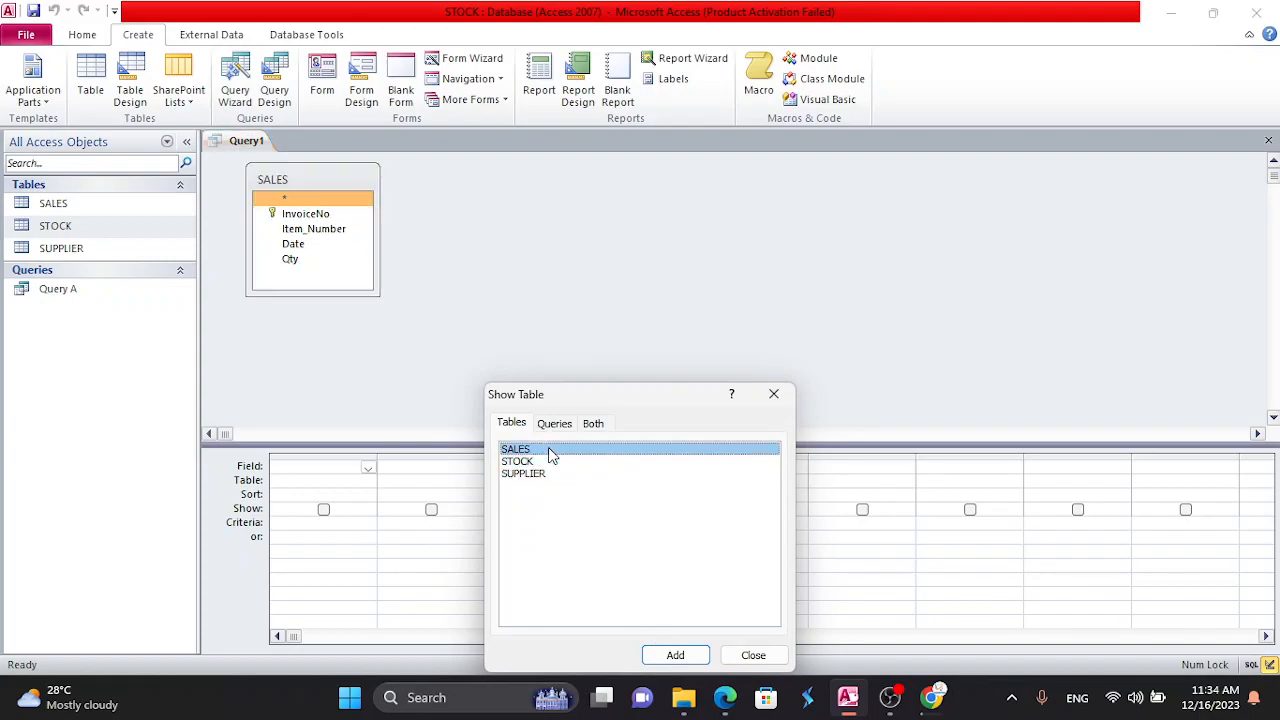
{"action": "left_click", "coordinate": [730, 662]}
- Add InvoiceNo, Item_Number, Date and Qty from SALES to the query and set the Qty criterion to >=4
{"action": "double_click", "coordinate": [312, 214]}
{"action": "double_click", "coordinate": [314, 229]}
{"action": "double_click", "coordinate": [300, 244]}
{"action": "left_click", "coordinate": [300, 259]}
{"action": "double_click", "coordinate": [300, 259]}
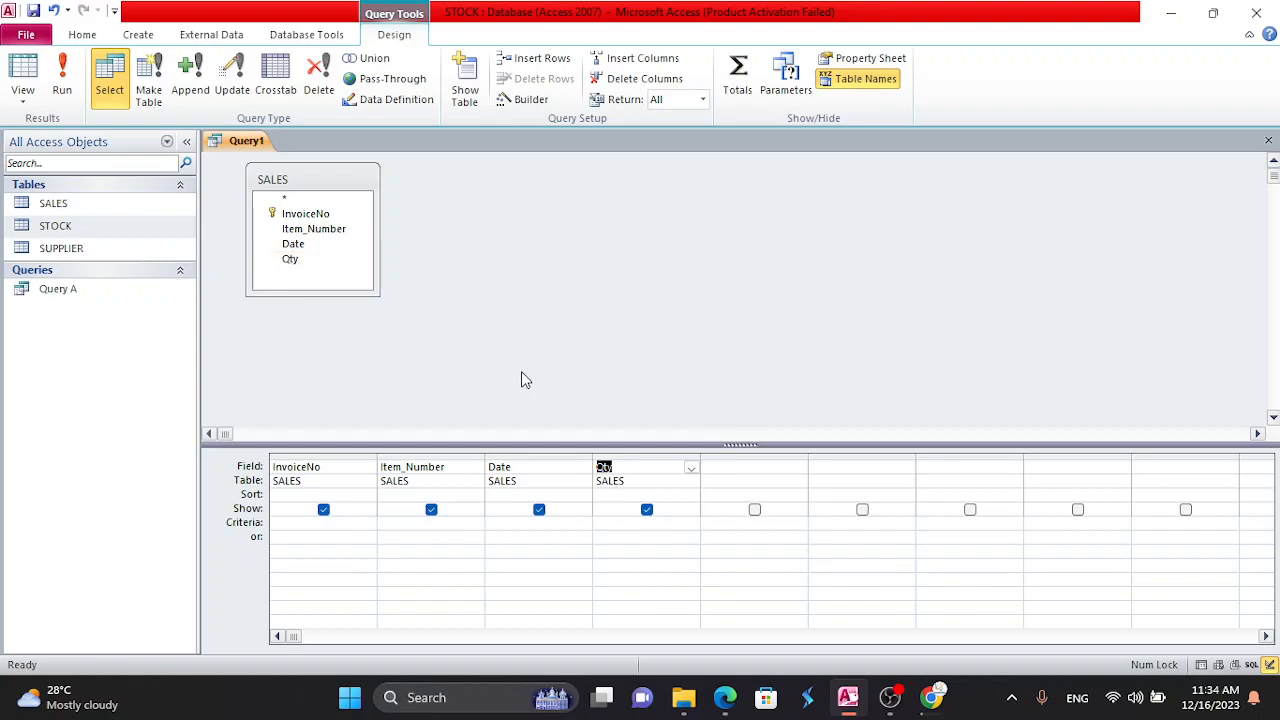
{"action": "left_click", "coordinate": [628, 521]}
- Close the query design, saving it as Query B, and check the saved query's datasheet before closing it
{"action": "left_click", "coordinate": [1268, 140]}
{"action": "left_click", "coordinate": [568, 394]}
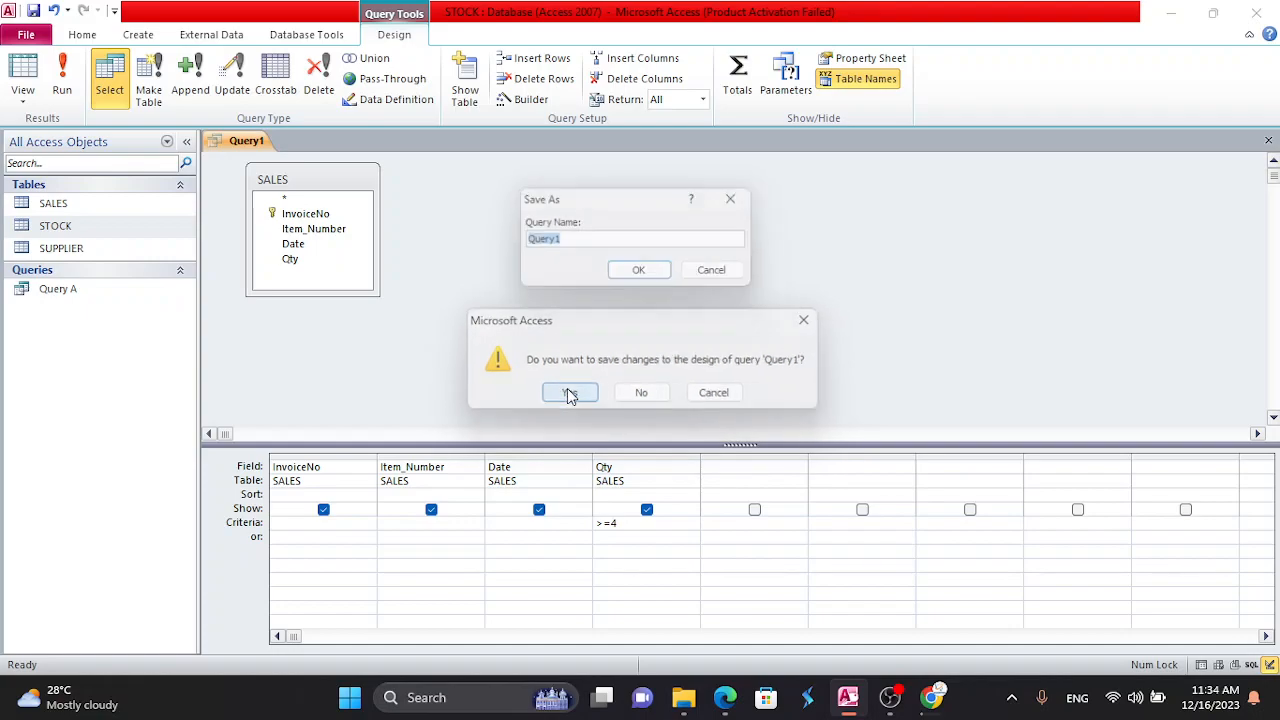
{"action": "left_click", "coordinate": [560, 243]}
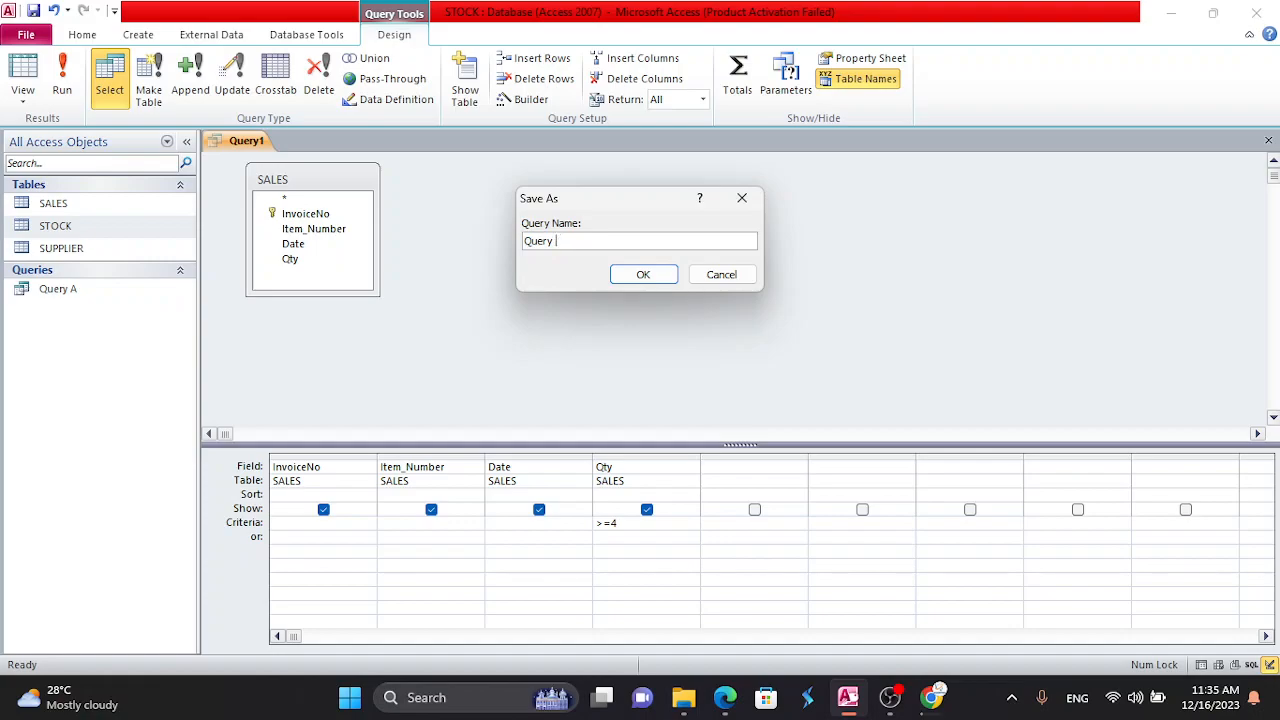
{"action": "type", "text": "B"}
{"action": "left_click", "coordinate": [643, 275]}
{"action": "double_click", "coordinate": [116, 314]}
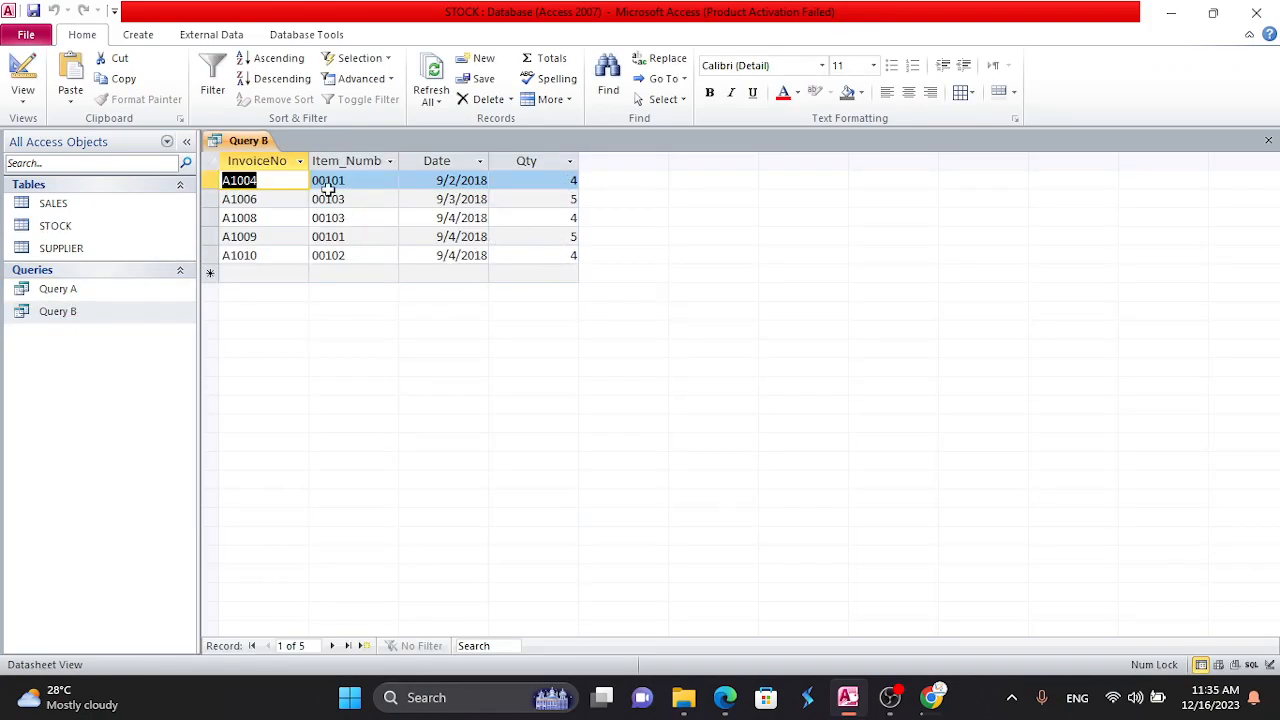
{"action": "left_click", "coordinate": [1270, 148]}
{"action": "left_click", "coordinate": [1270, 142]}
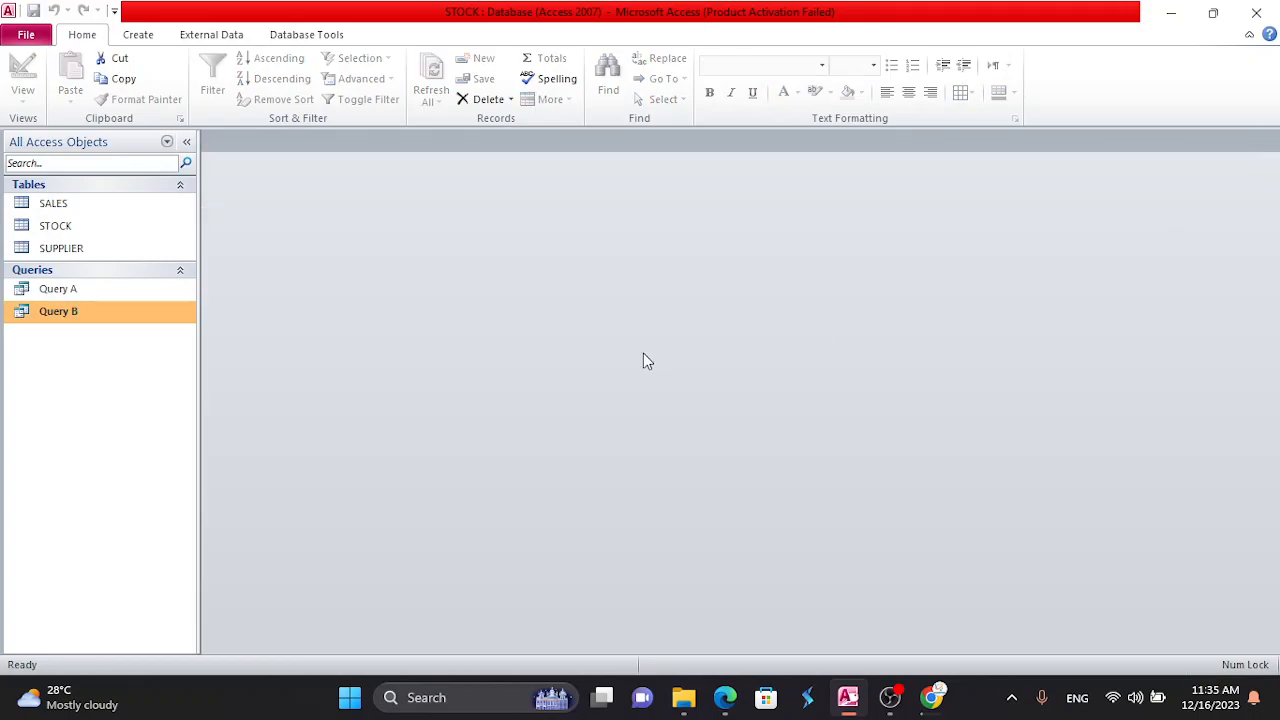
- Switch to Edge and read the practical sheet's requirements for query c, including the Price and Discounted Price formulas
{"action": "left_click", "coordinate": [725, 697]}
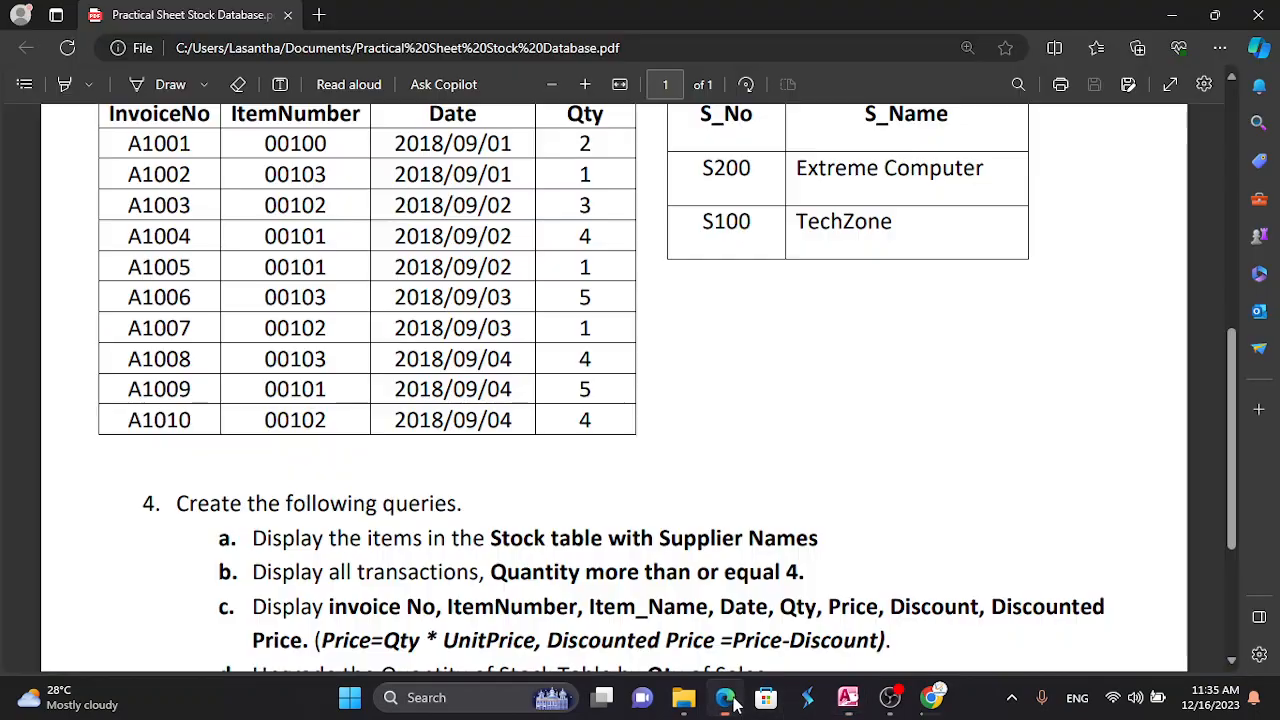
{"action": "scroll", "coordinate": [500, 415], "scroll_direction": "down", "scroll_amount": 5}
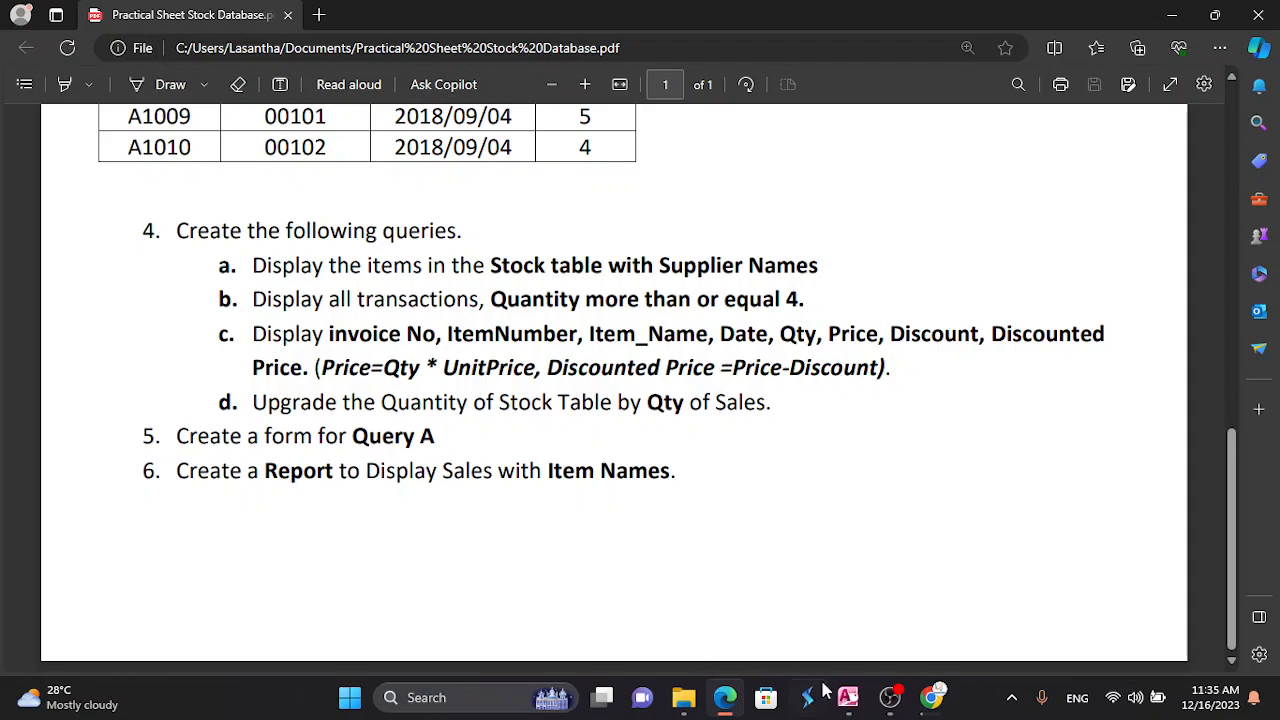
{"action": "mouse_move", "coordinate": [928, 705]}
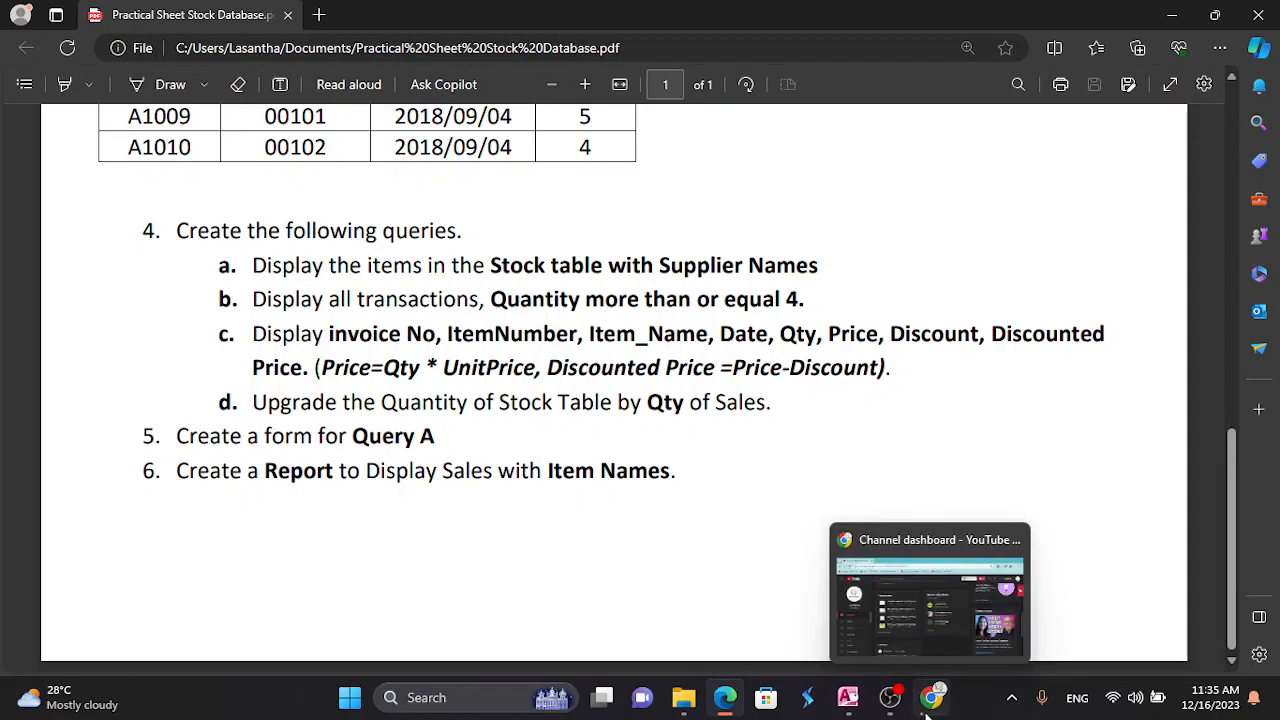
- Switch back to Access and start another query design containing the SALES, STOCK and SUPPLIER tables, enlarging the field grid area
{"action": "left_click", "coordinate": [848, 697]}
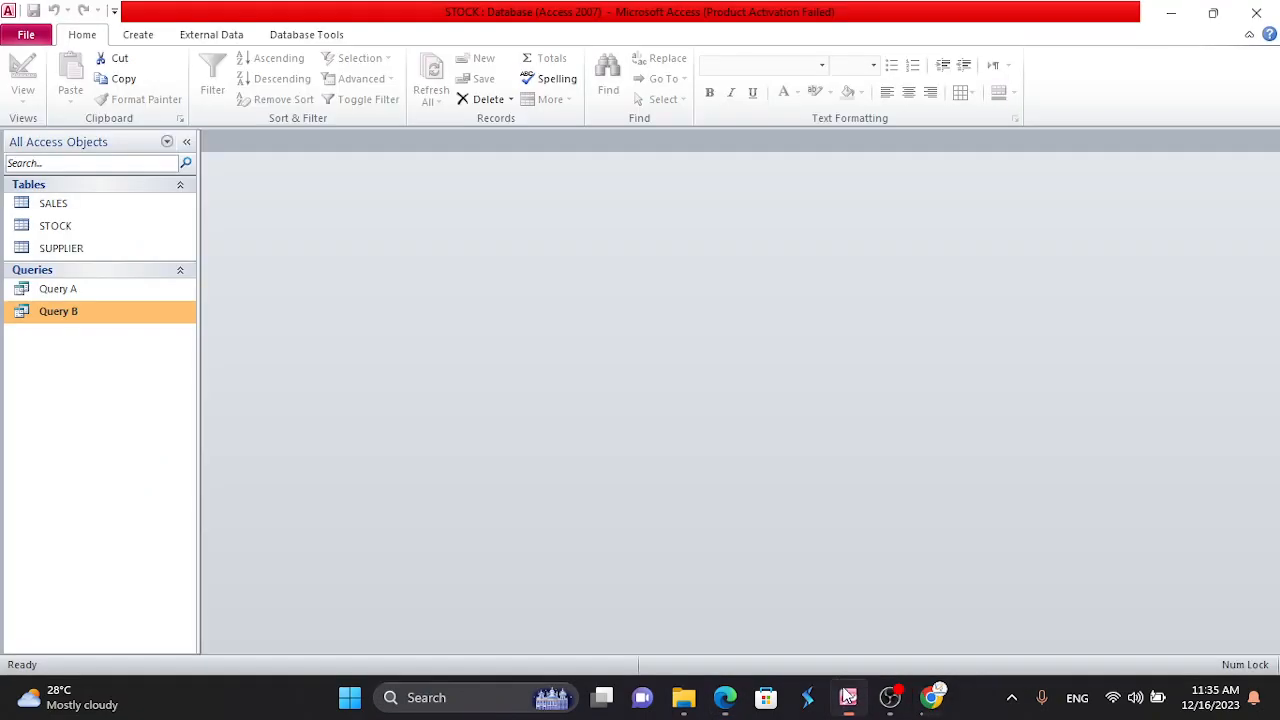
{"action": "left_click", "coordinate": [143, 38]}
{"action": "left_click", "coordinate": [281, 96]}
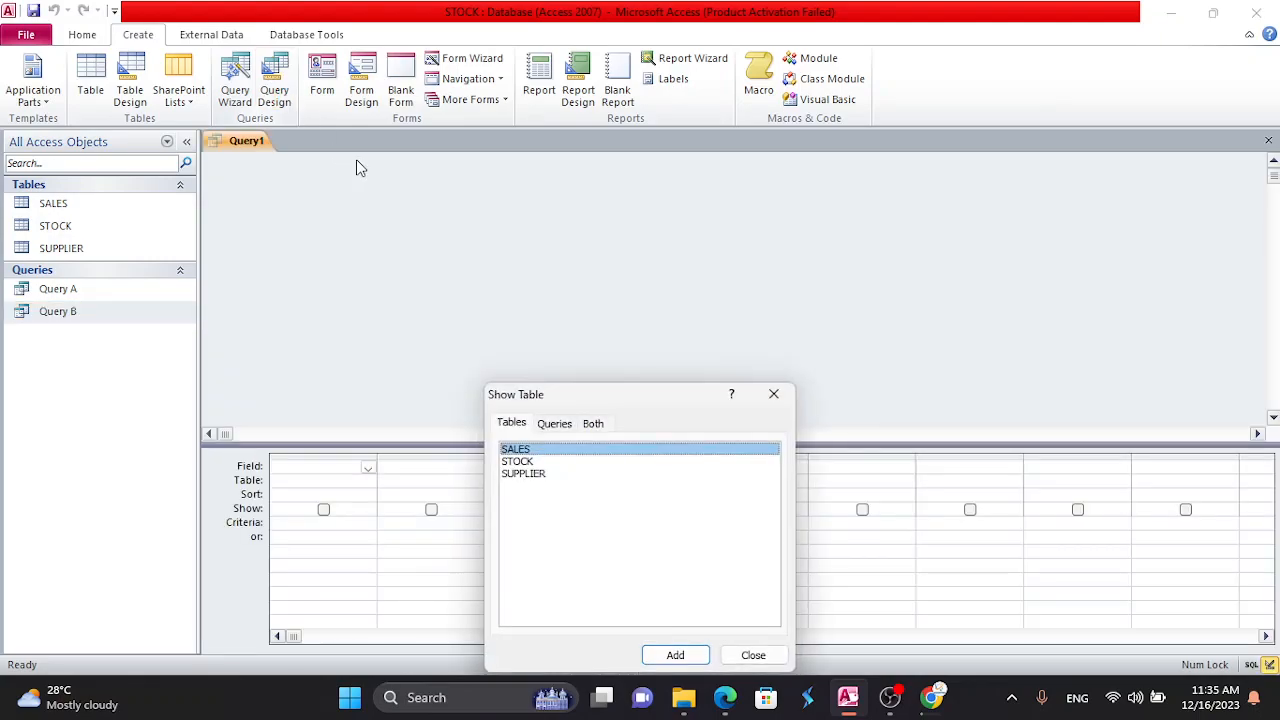
{"action": "left_click_drag", "start_coordinate": [594, 509], "coordinate": [529, 449]}
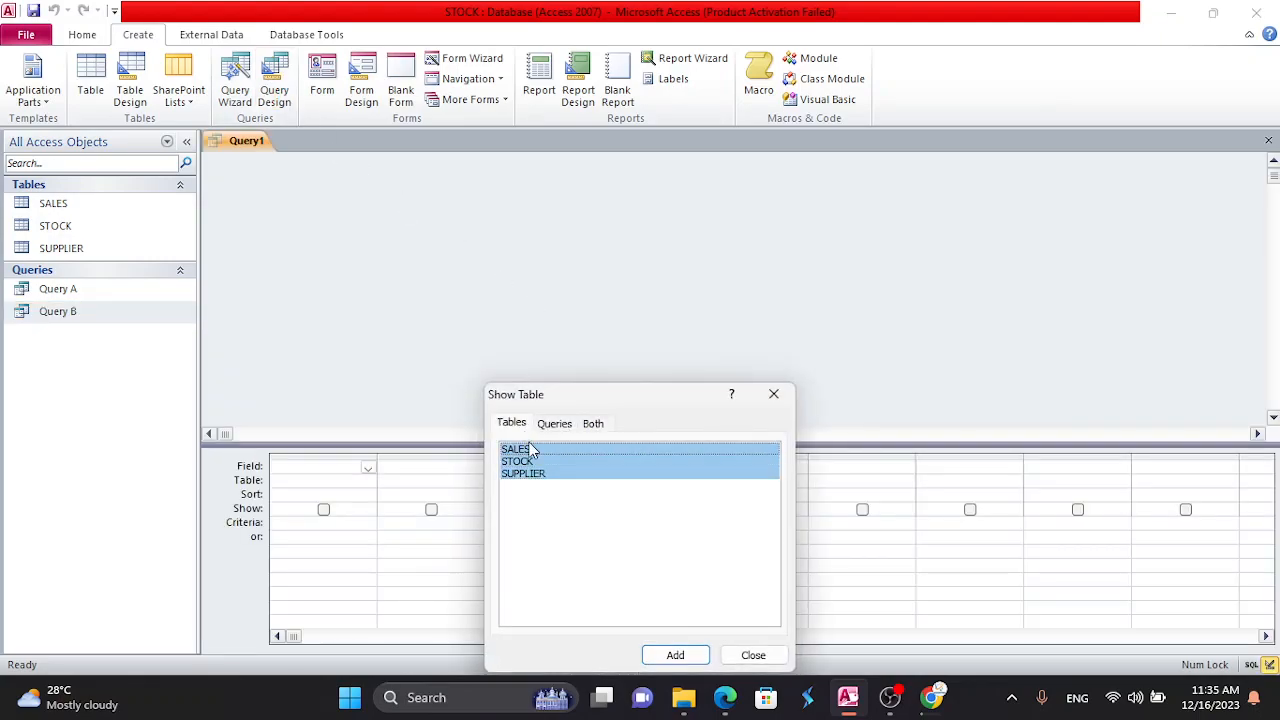
{"action": "left_click", "coordinate": [675, 655]}
{"action": "left_click", "coordinate": [753, 655]}
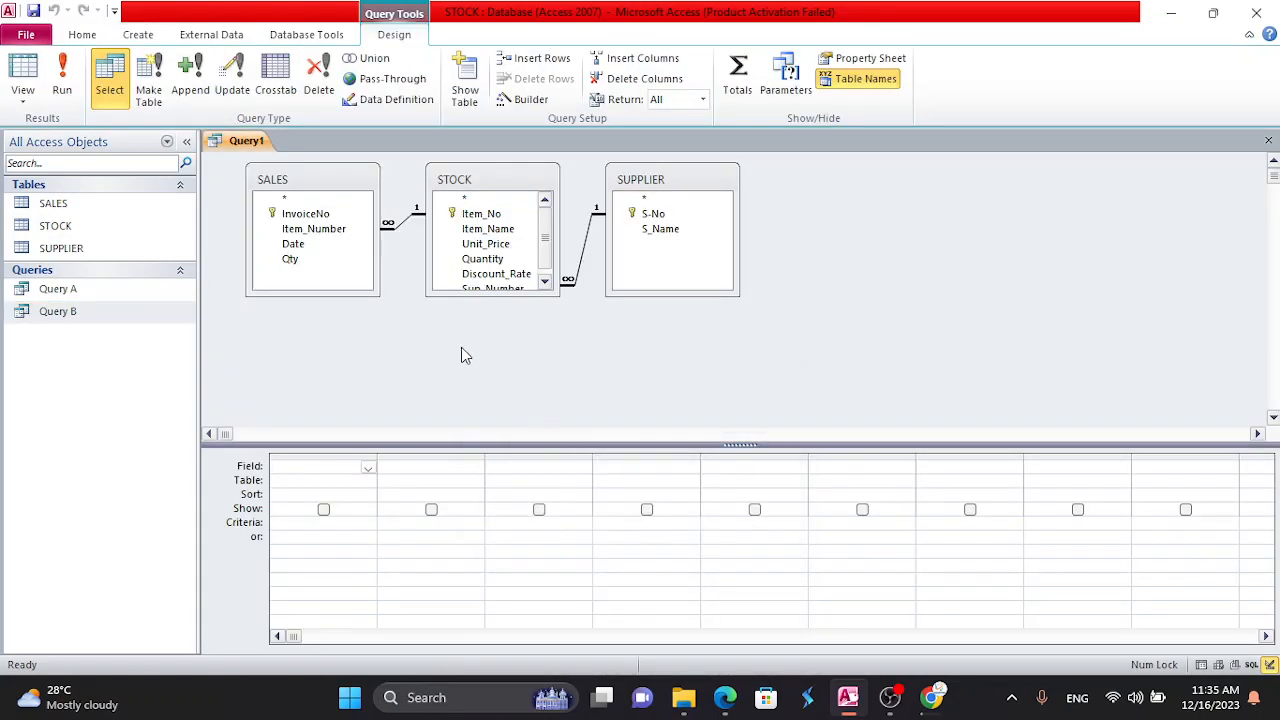
{"action": "left_click_drag", "start_coordinate": [728, 444], "coordinate": [711, 343]}
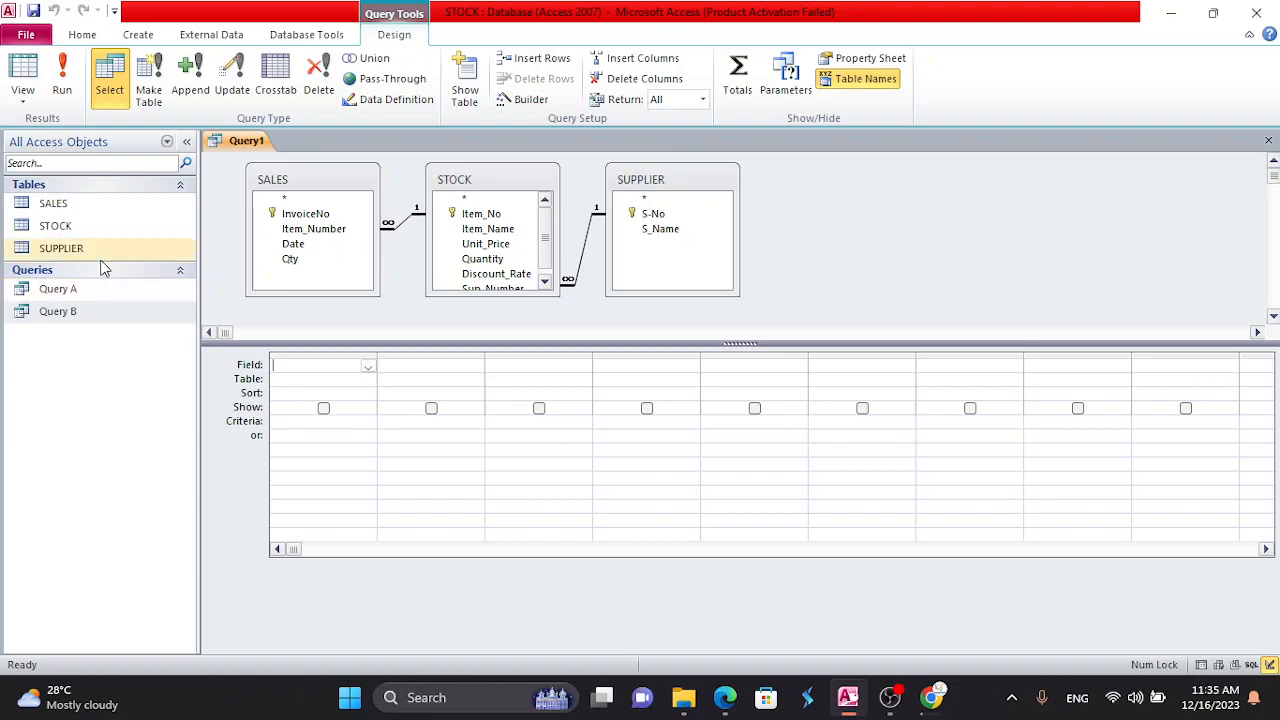
- Add InvoiceNo and Item_Number from SALES, Item_Name from STOCK, and Date and Qty from SALES to the query
{"action": "double_click", "coordinate": [323, 215]}
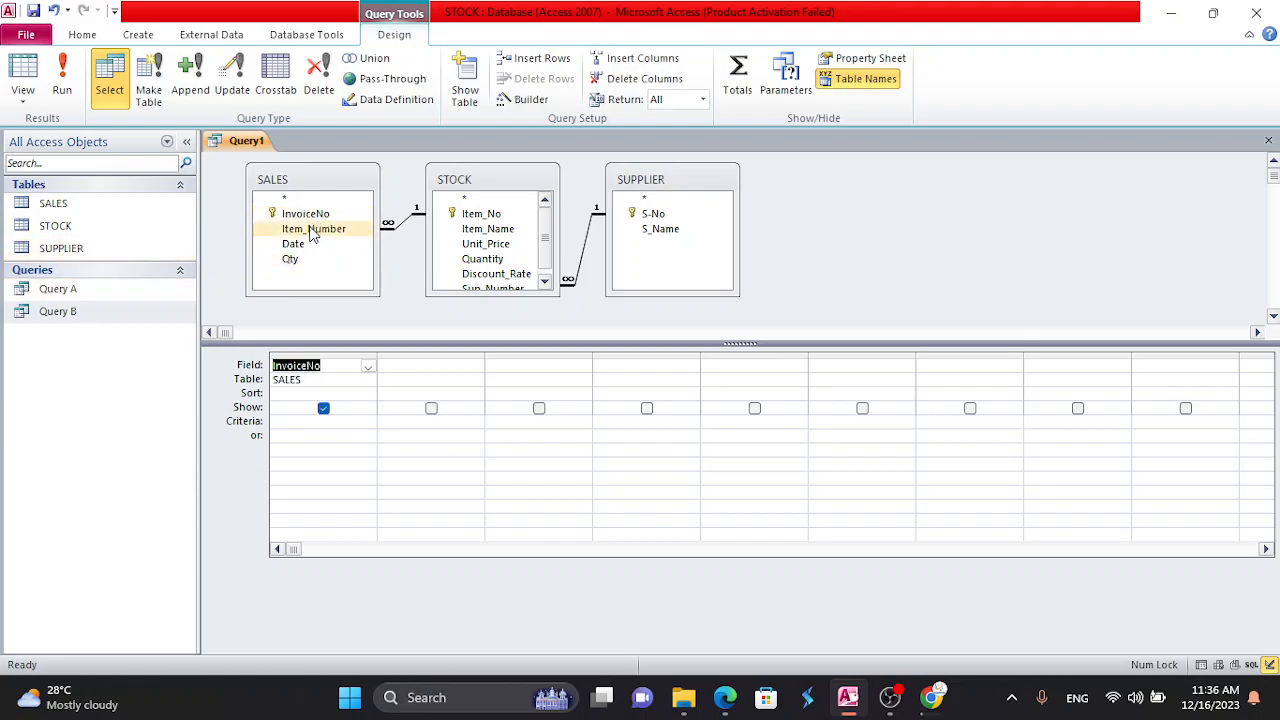
{"action": "double_click", "coordinate": [317, 234]}
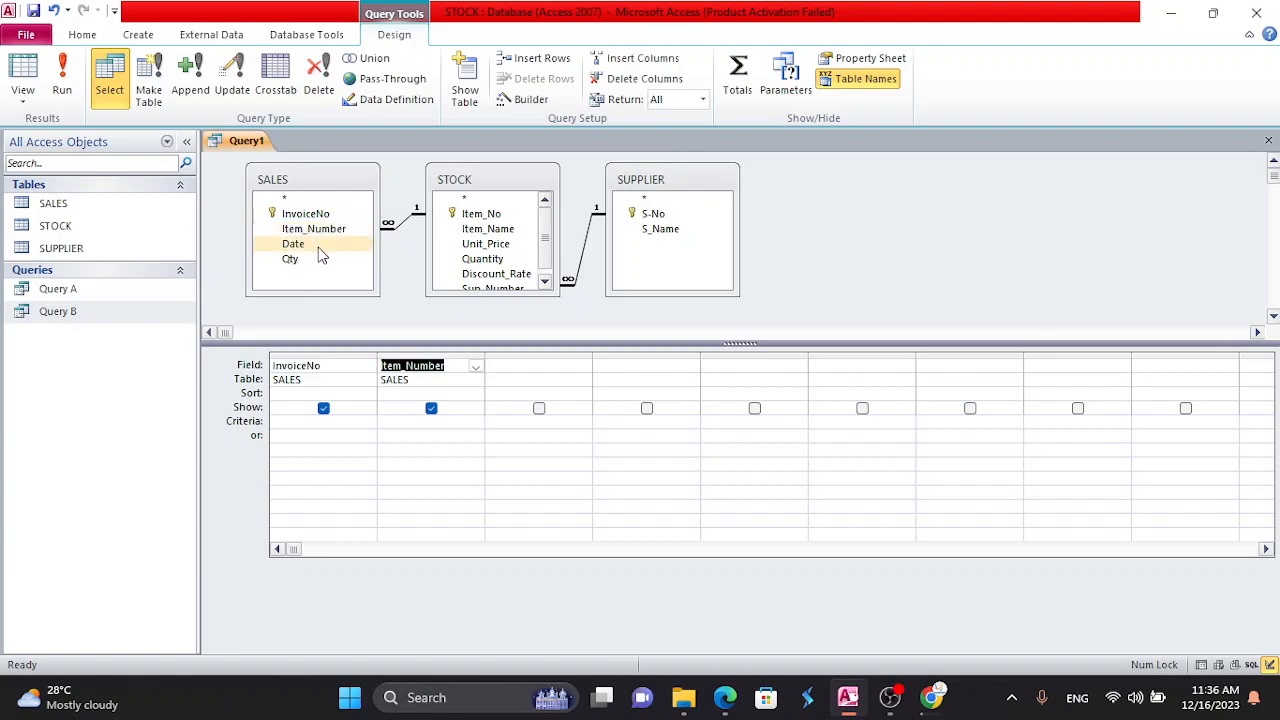
{"action": "double_click", "coordinate": [502, 231]}
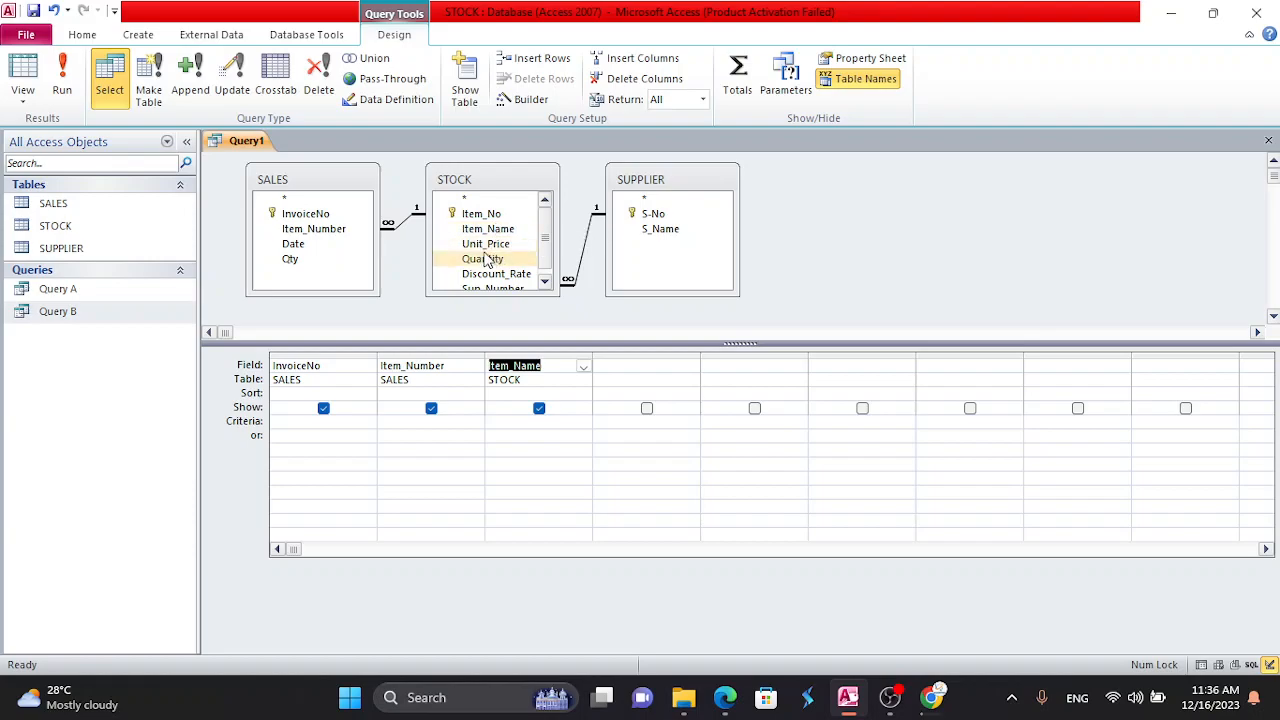
{"action": "double_click", "coordinate": [317, 246]}
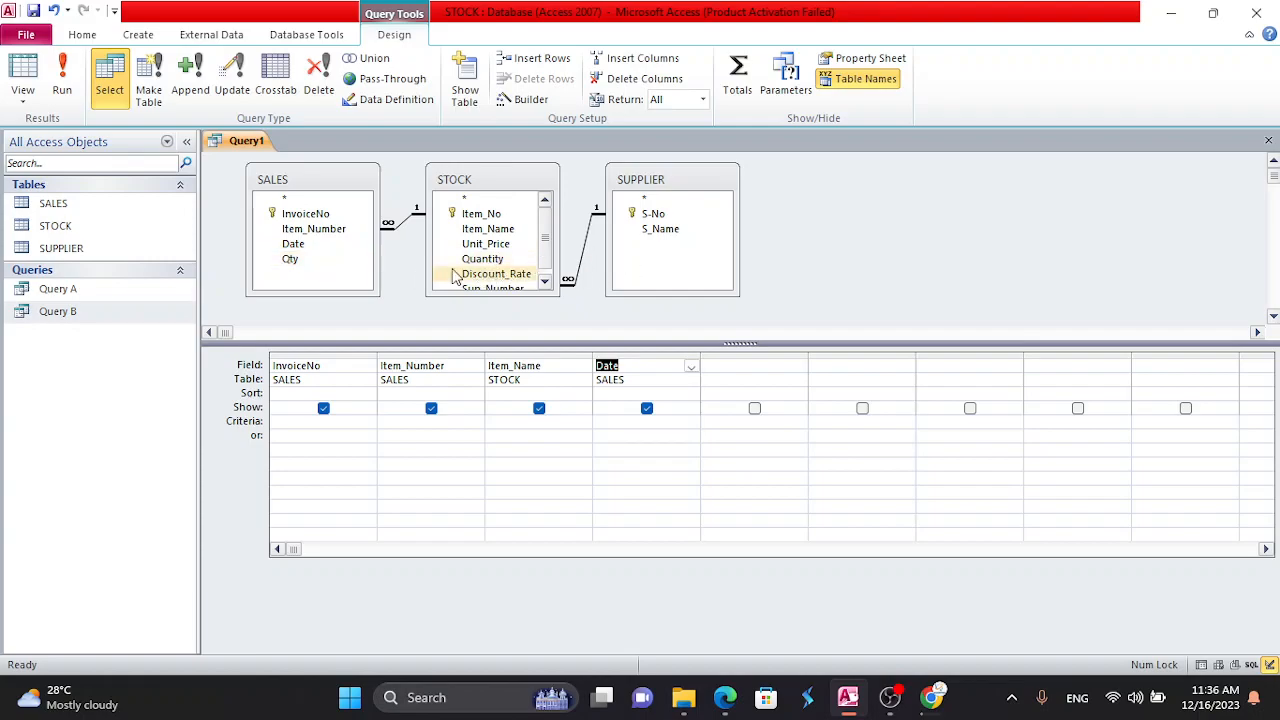
{"action": "left_click", "coordinate": [309, 262]}
{"action": "double_click", "coordinate": [311, 264]}
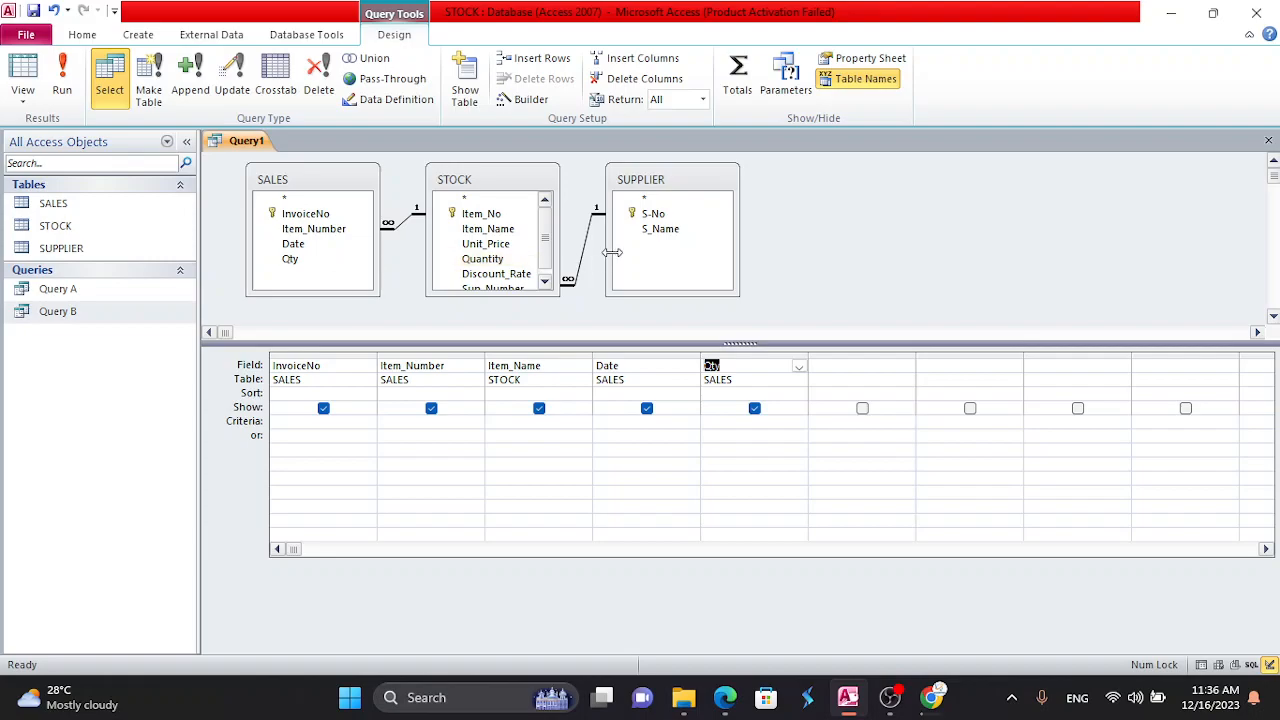
{"action": "scroll", "coordinate": [505, 260], "scroll_direction": "down", "scroll_amount": 1}
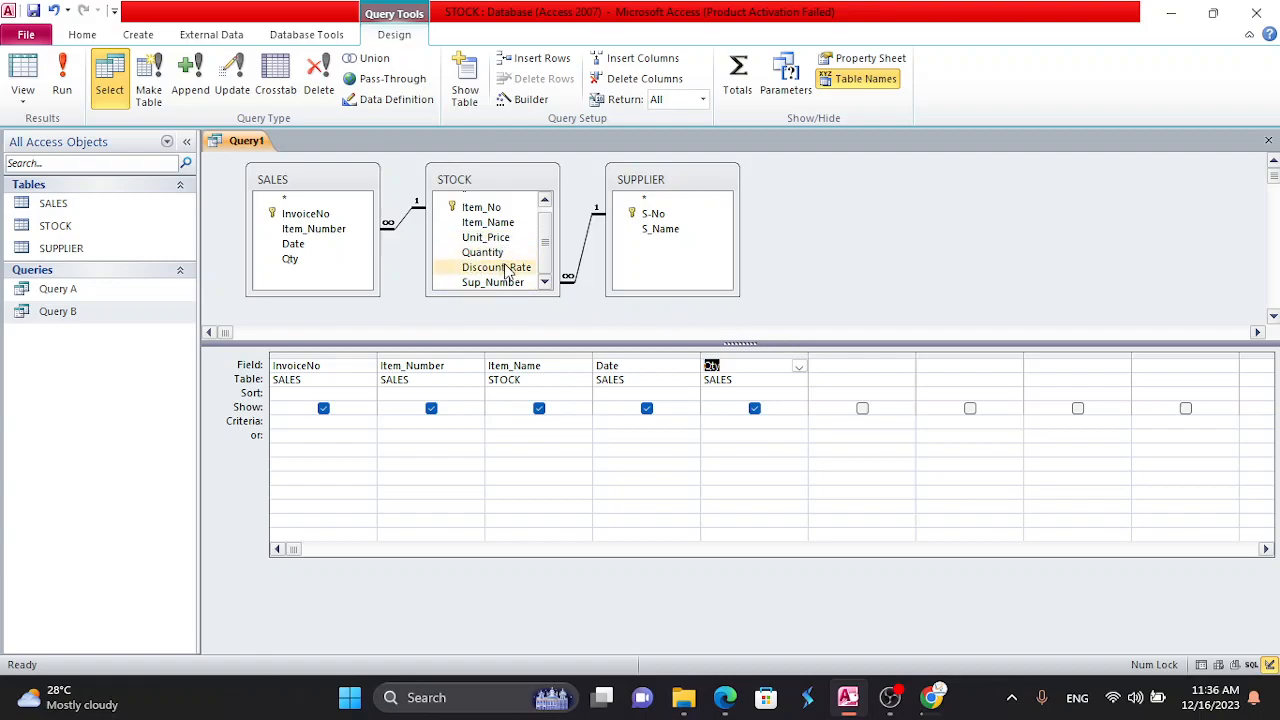
{"action": "left_click", "coordinate": [843, 355]}
{"action": "left_click", "coordinate": [831, 365]}
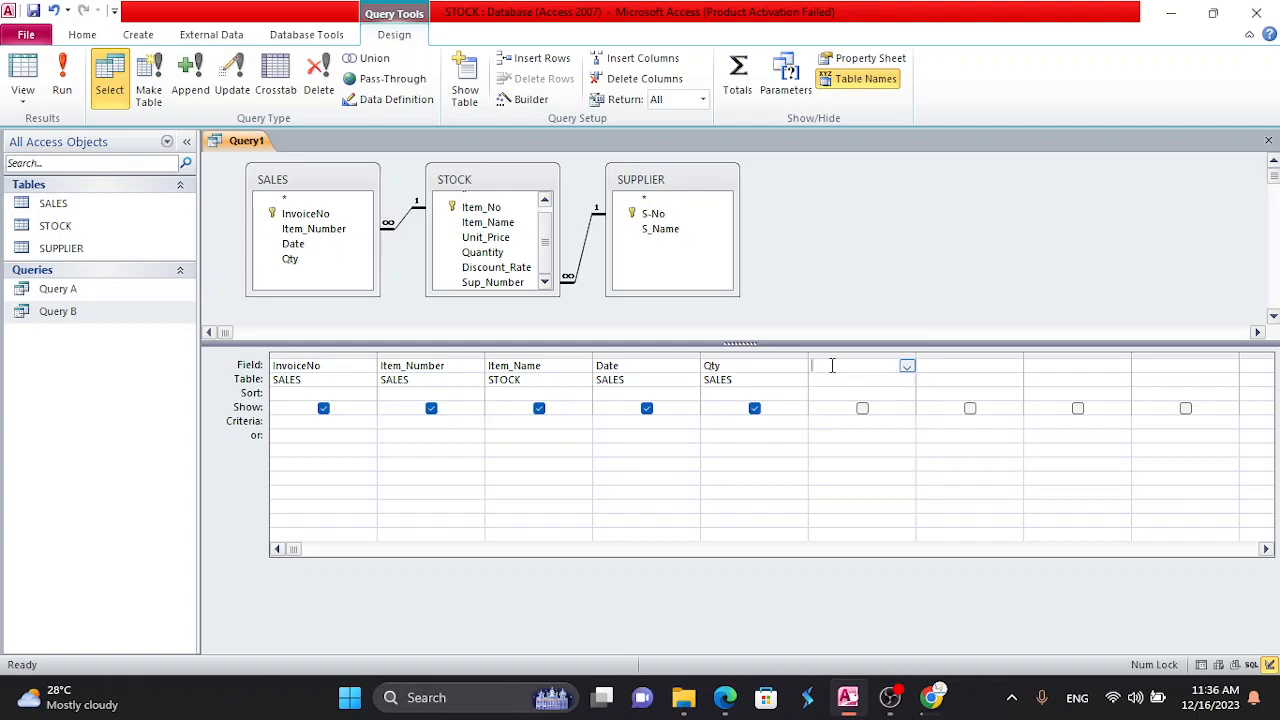
{"action": "right_click", "coordinate": [833, 367]}
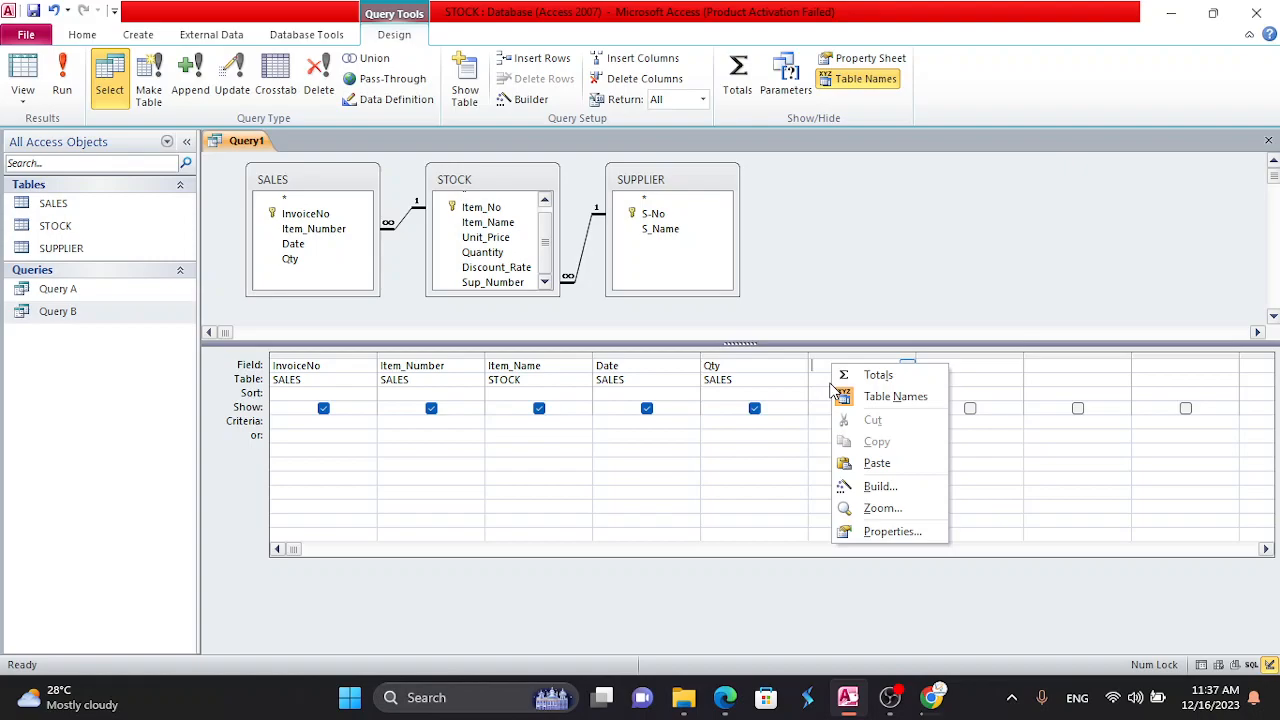
{"action": "left_click", "coordinate": [880, 487]}
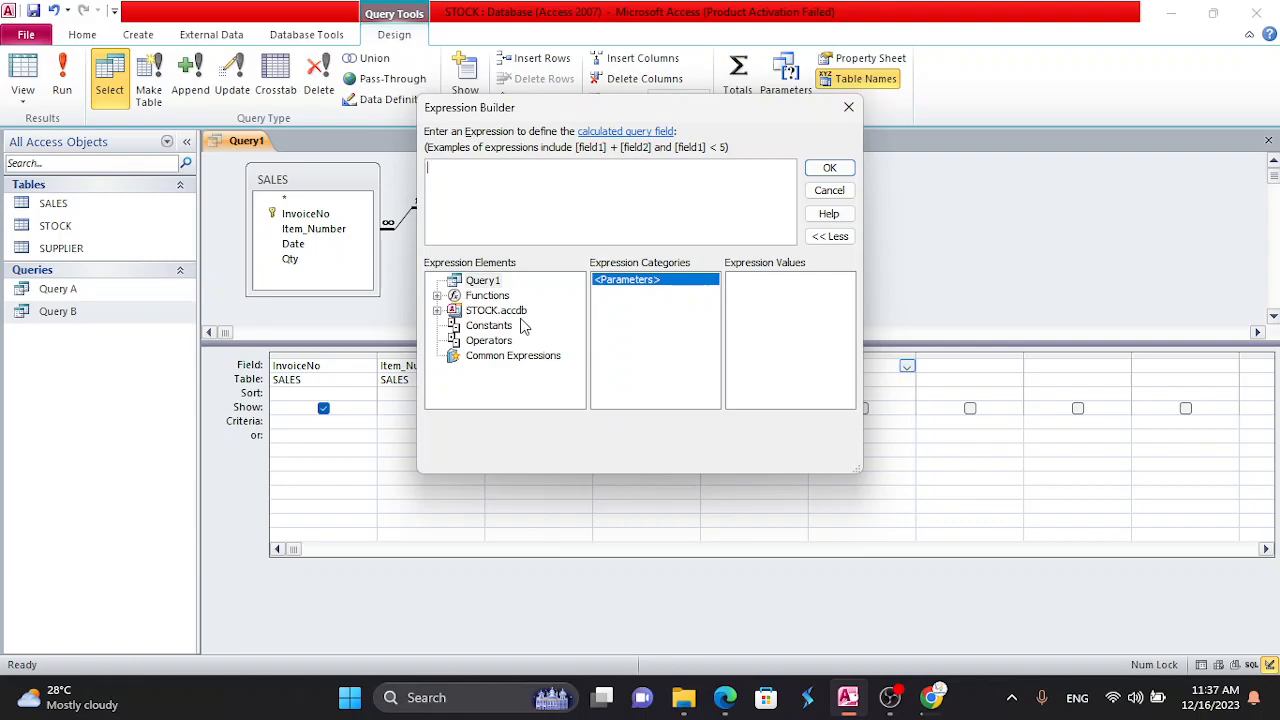
{"action": "double_click", "coordinate": [511, 312]}
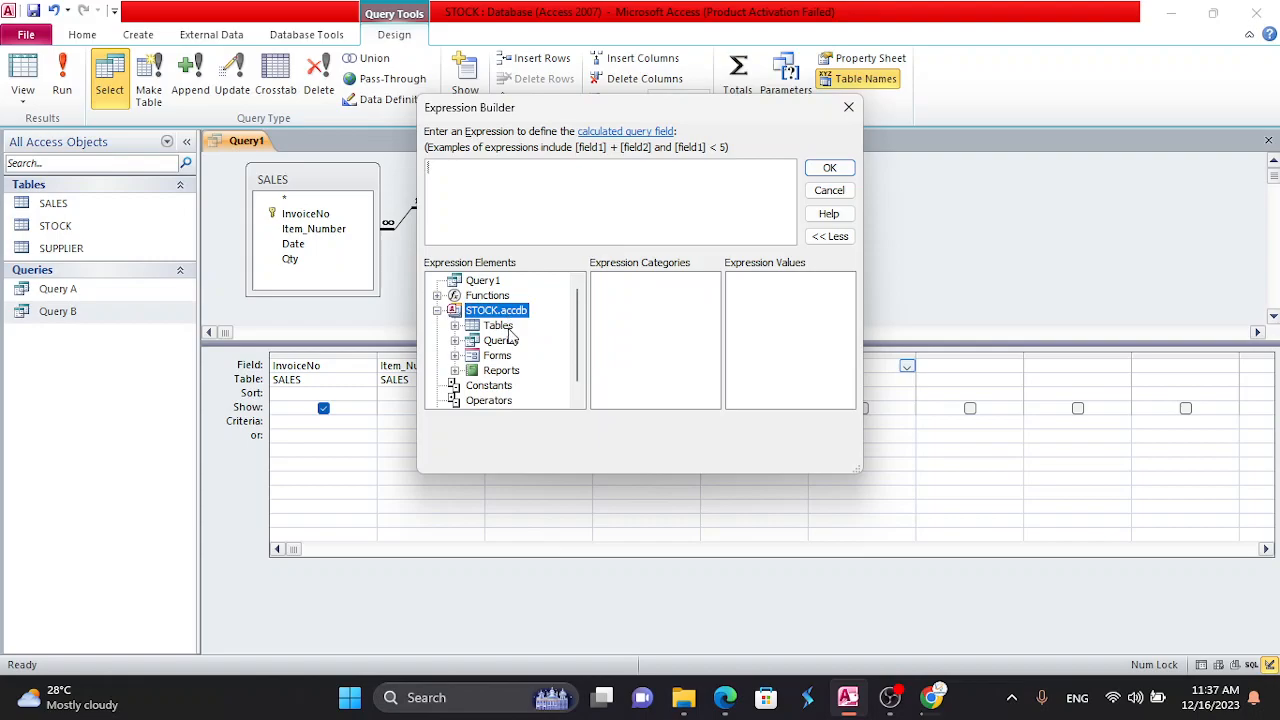
{"action": "double_click", "coordinate": [500, 326]}
{"action": "left_click", "coordinate": [516, 341]}
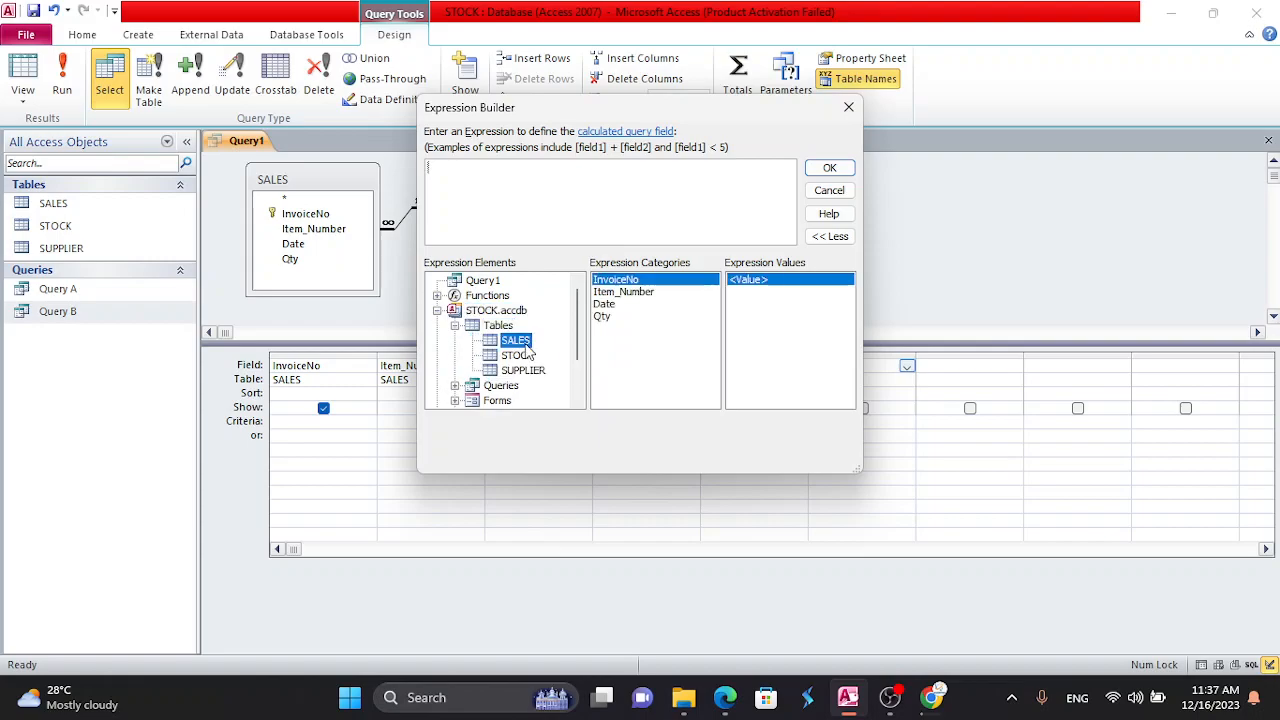
{"action": "left_click", "coordinate": [518, 358]}
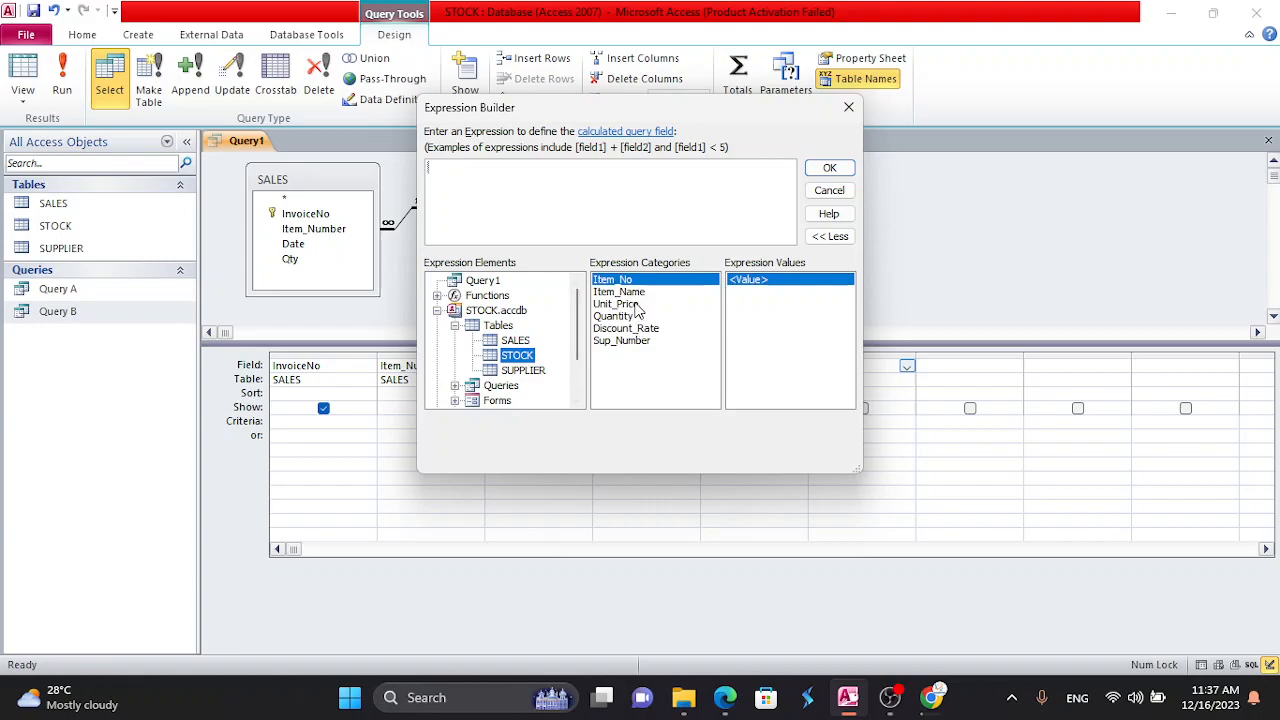
{"action": "left_click", "coordinate": [848, 107]}
- Build a calculated field in the column after Qty with the expression [STOCK]![Unit_Price] * [STOCK]![Quantity]
{"action": "right_click", "coordinate": [820, 364]}
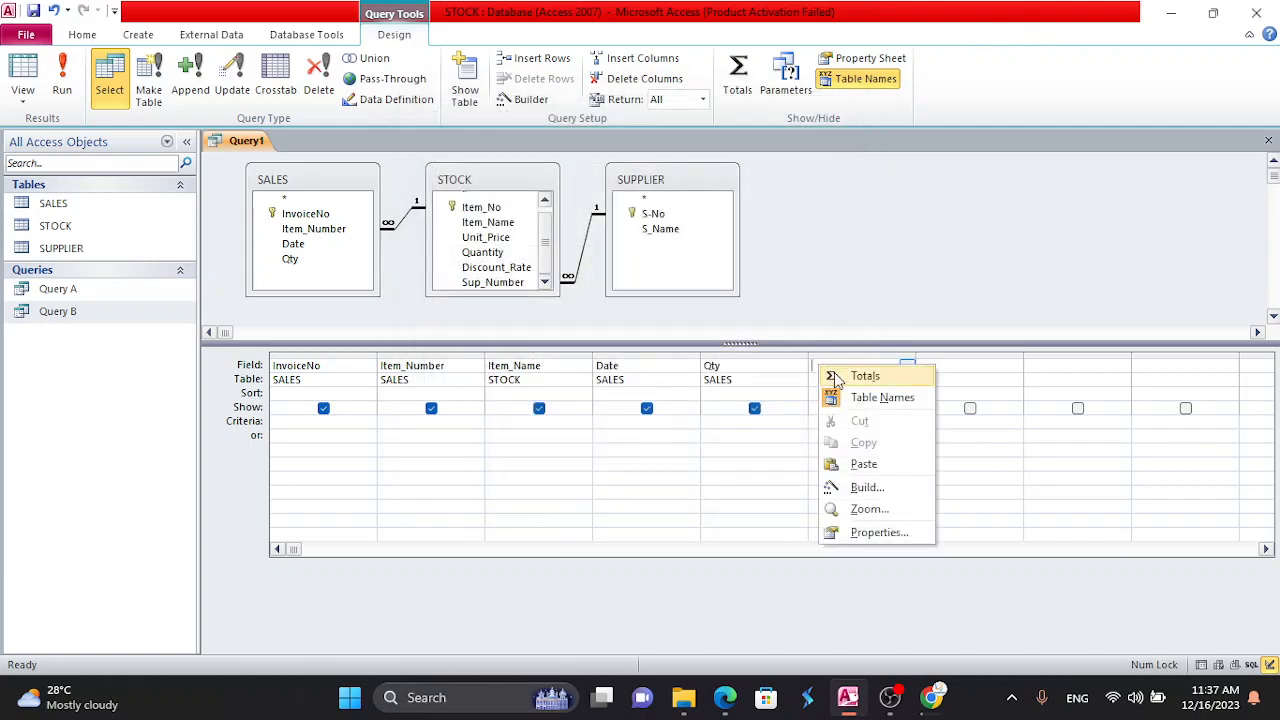
{"action": "left_click", "coordinate": [866, 486]}
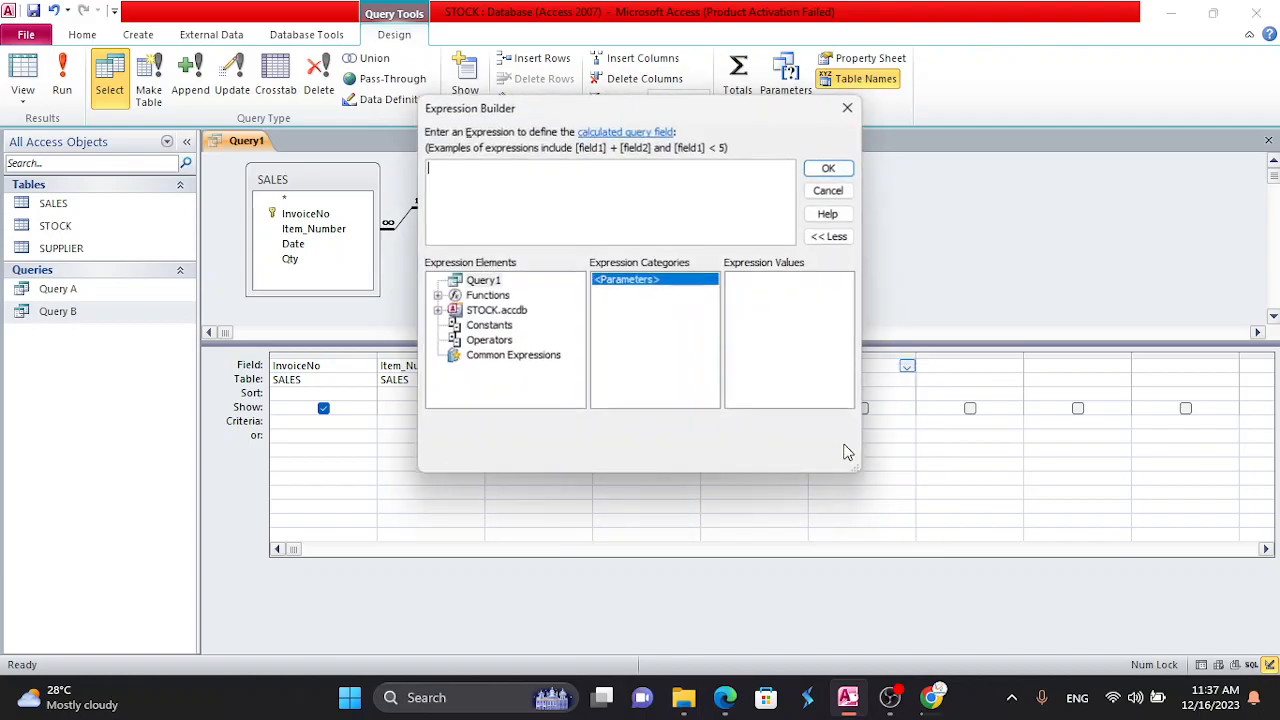
{"action": "double_click", "coordinate": [512, 312]}
{"action": "left_click", "coordinate": [501, 327]}
{"action": "double_click", "coordinate": [501, 327]}
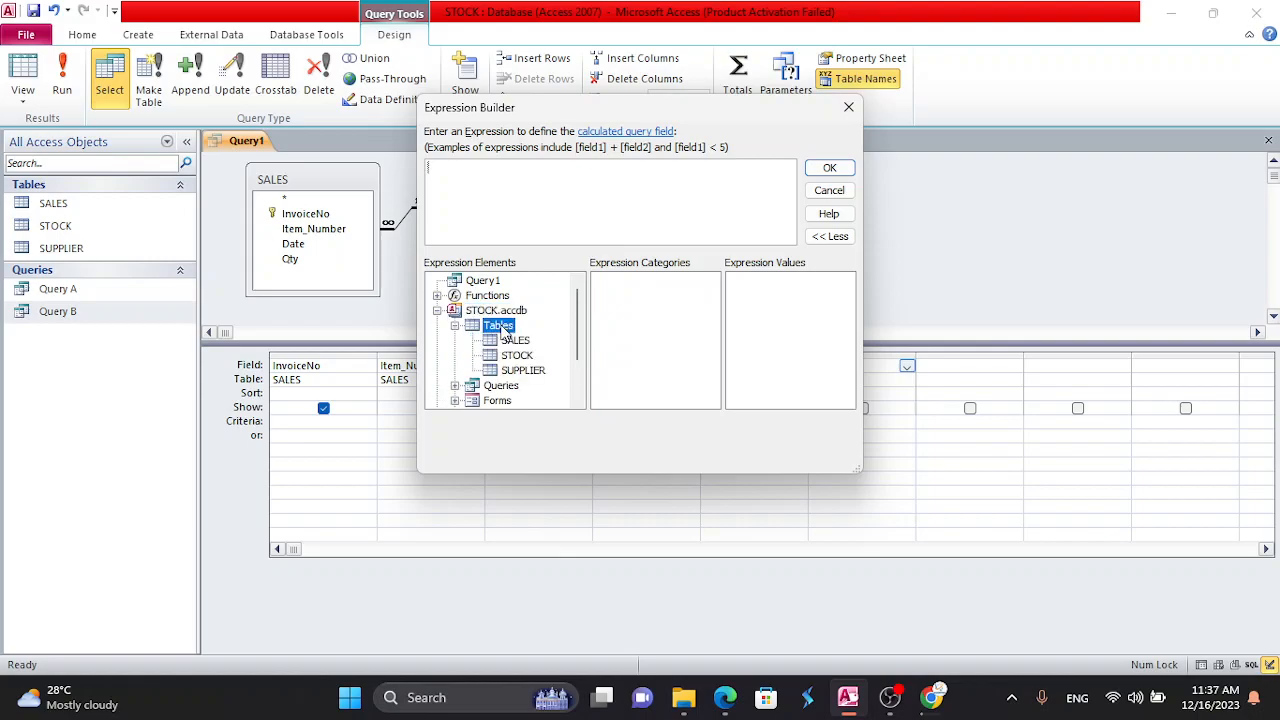
{"action": "left_click", "coordinate": [522, 357]}
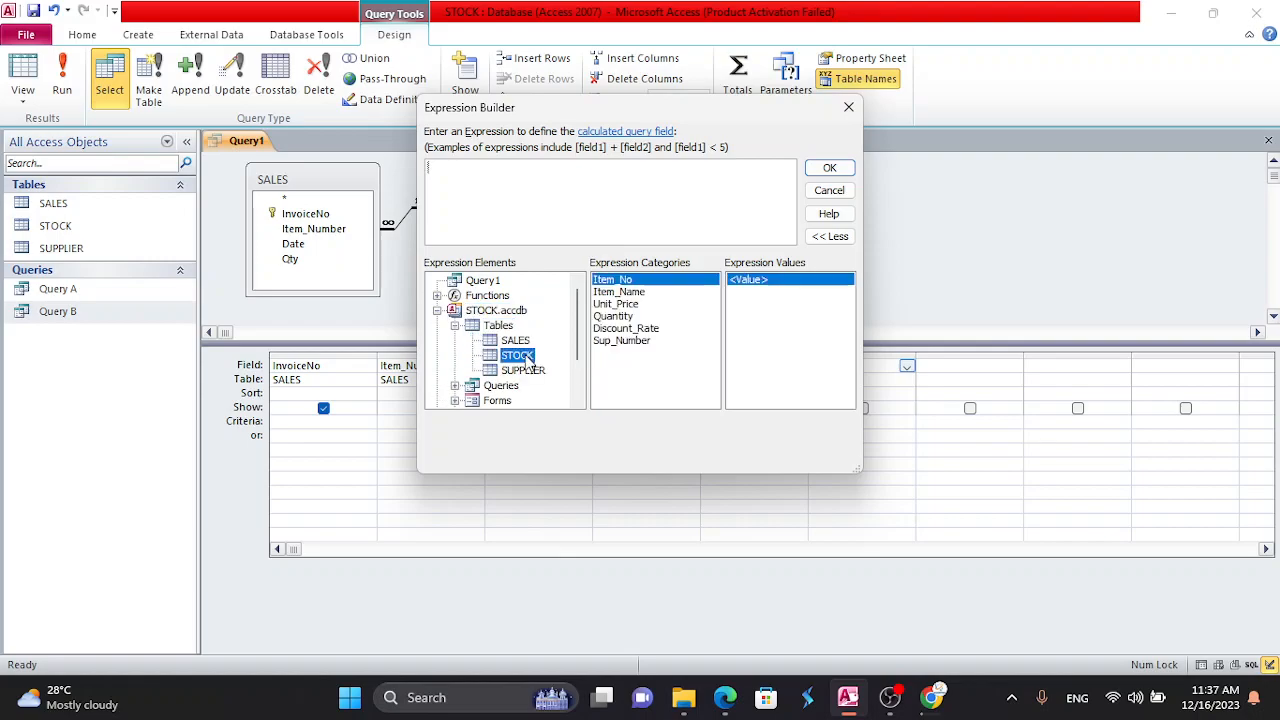
{"action": "double_click", "coordinate": [615, 304]}
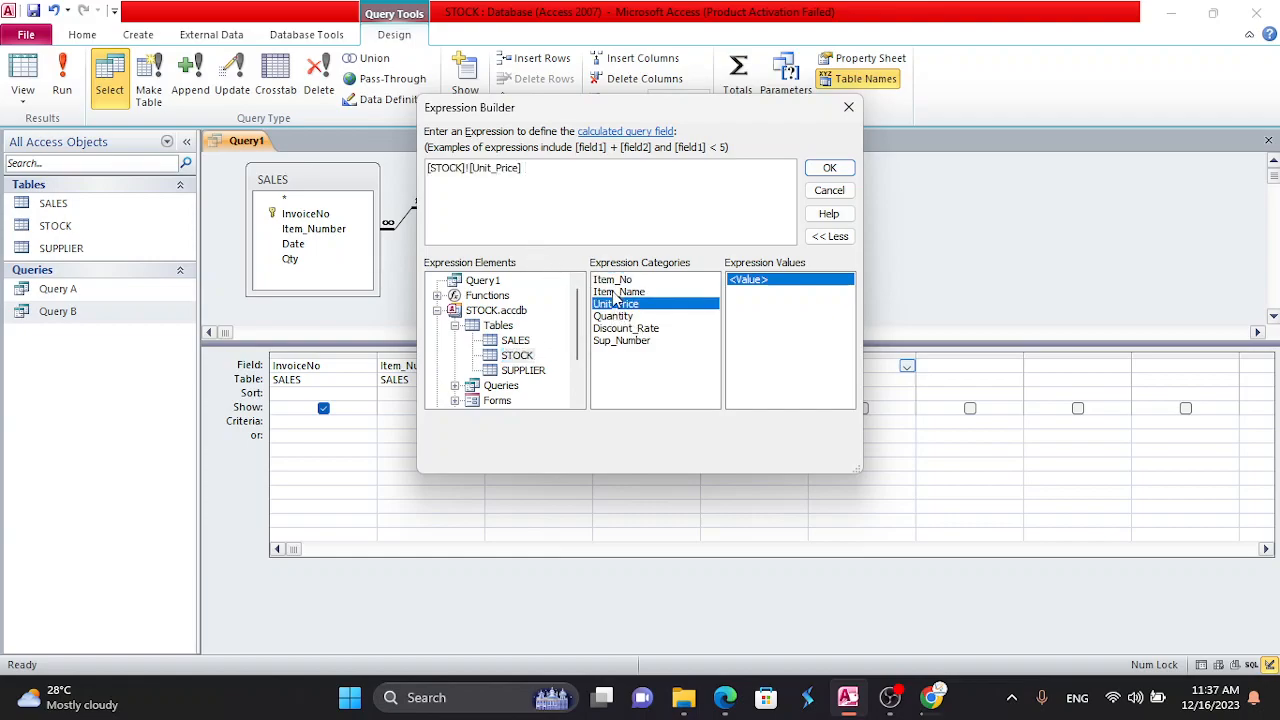
{"action": "type", "text": "*"}
{"action": "double_click", "coordinate": [622, 316]}
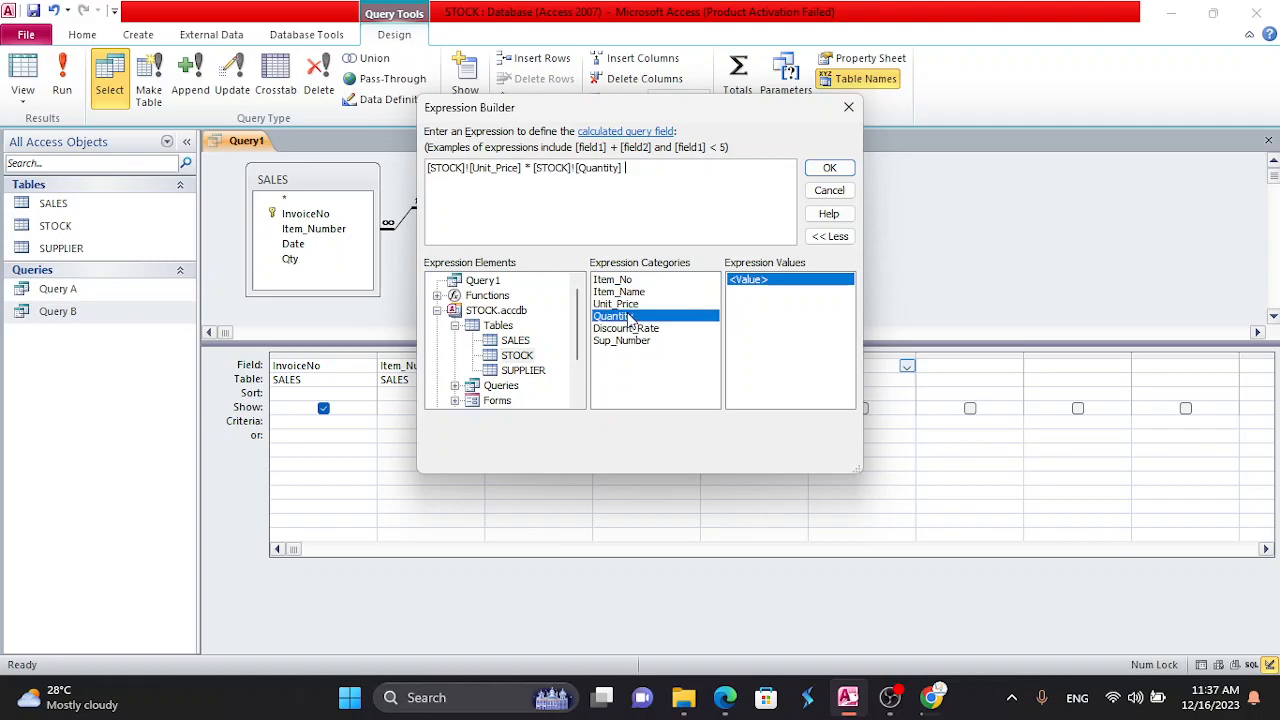
{"action": "left_click", "coordinate": [829, 167]}
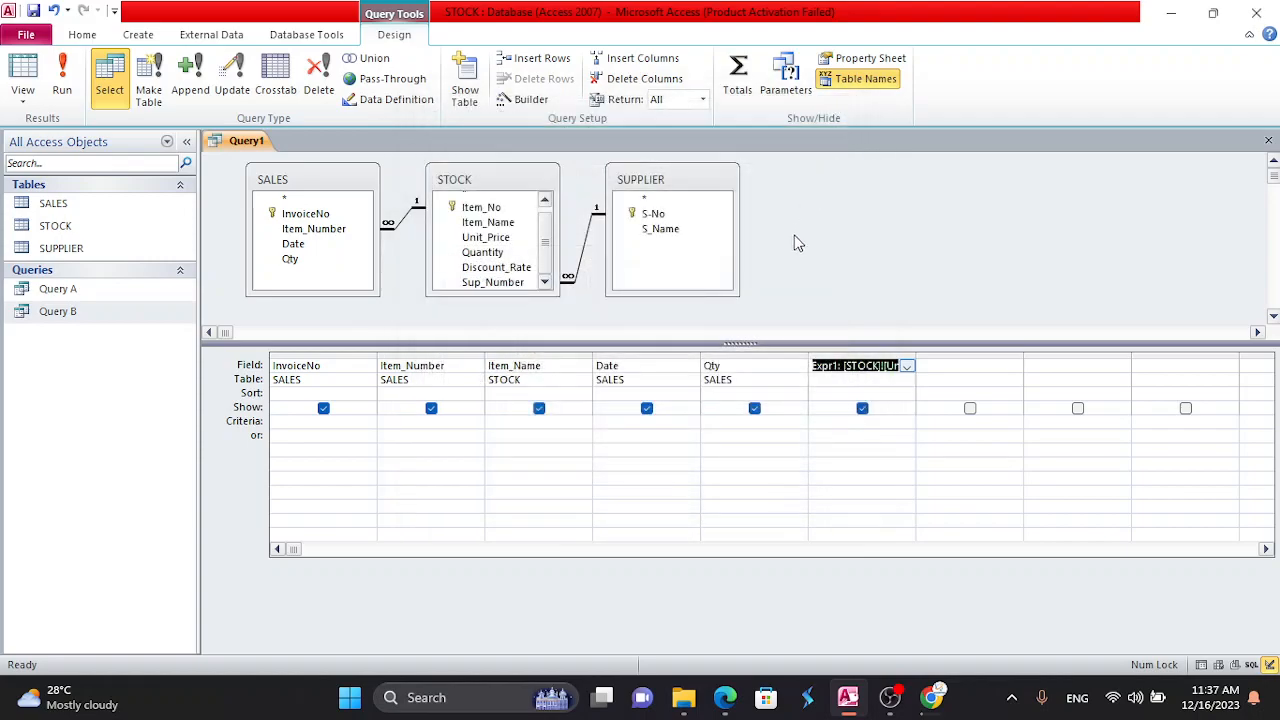
- Rename the new calculated field from its default expression label to Price
{"action": "double_click", "coordinate": [825, 366]}
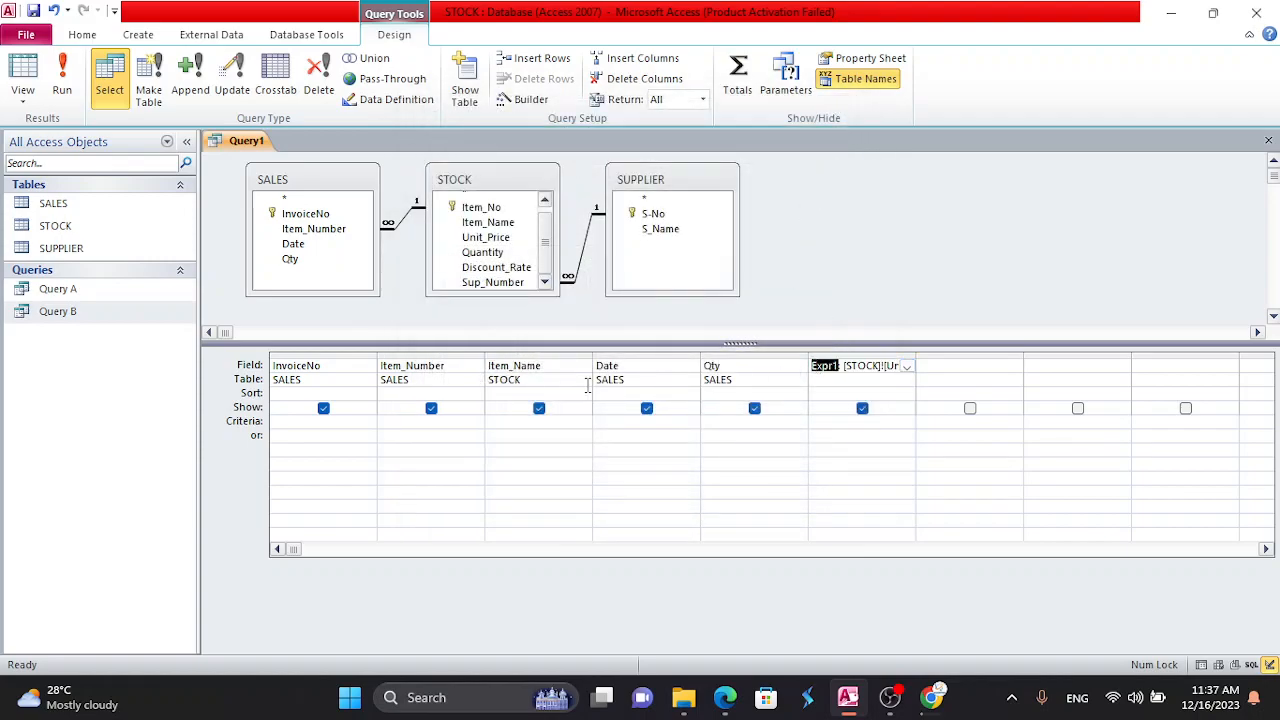
{"action": "type", "text": "Pr"}
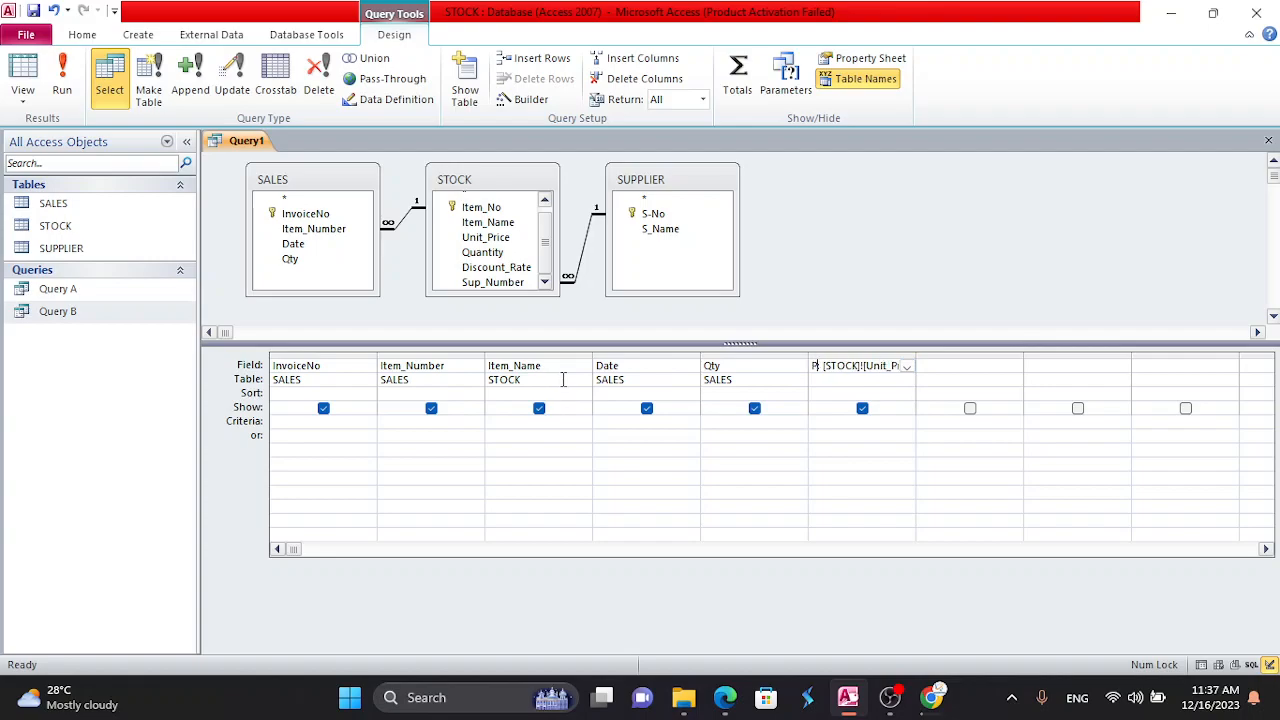
{"action": "type", "text": "ice"}
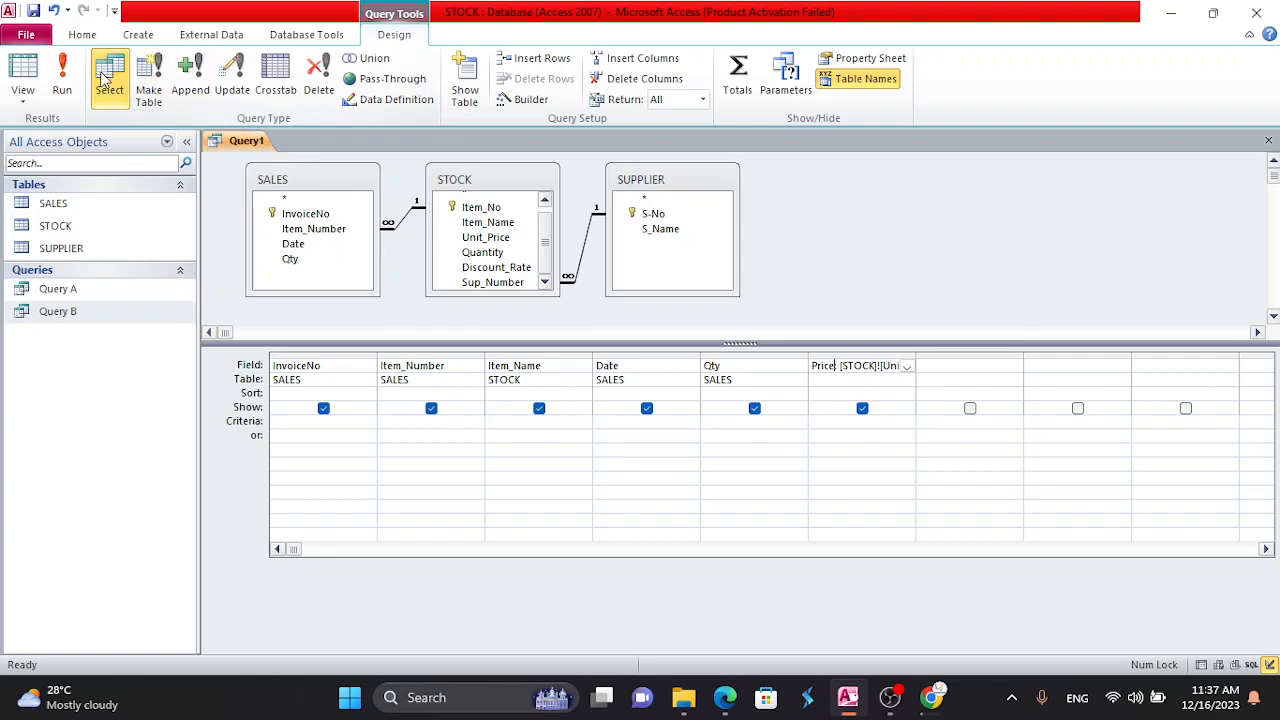
- Run the query to check its datasheet and close it, saving it as Query c
{"action": "left_click", "coordinate": [62, 78]}
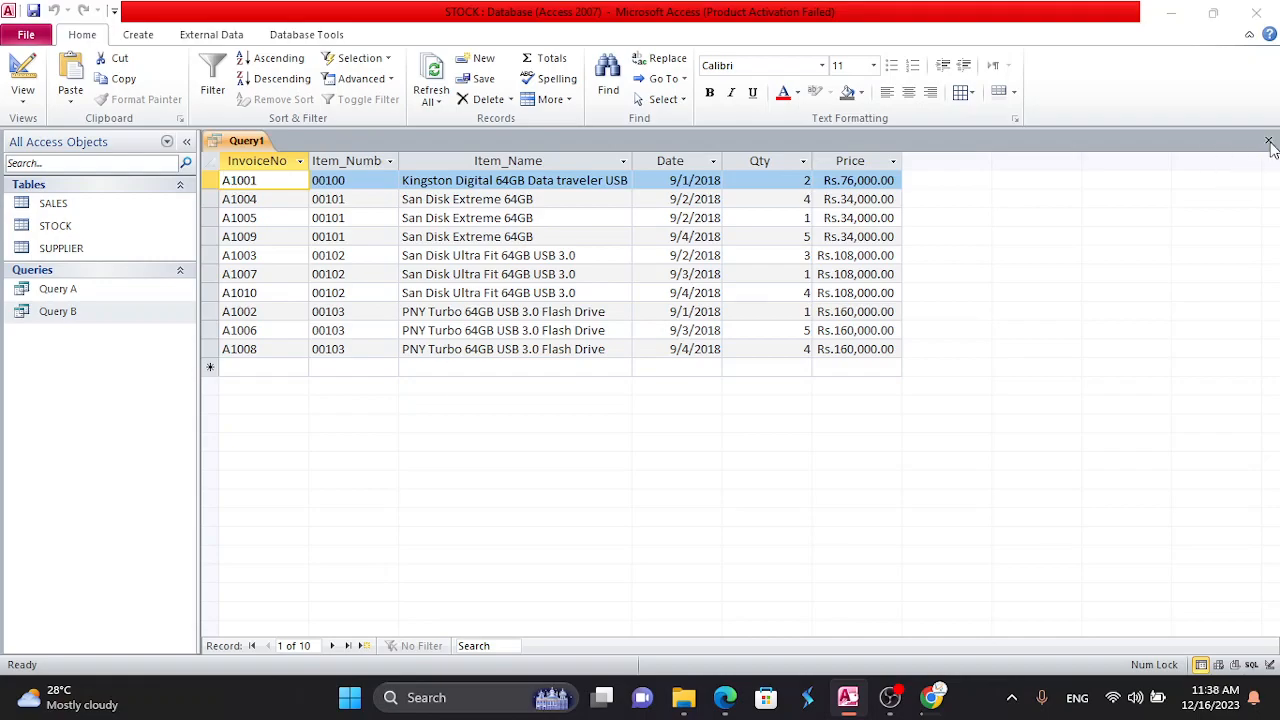
{"action": "left_click", "coordinate": [1268, 143]}
{"action": "left_click", "coordinate": [569, 393]}
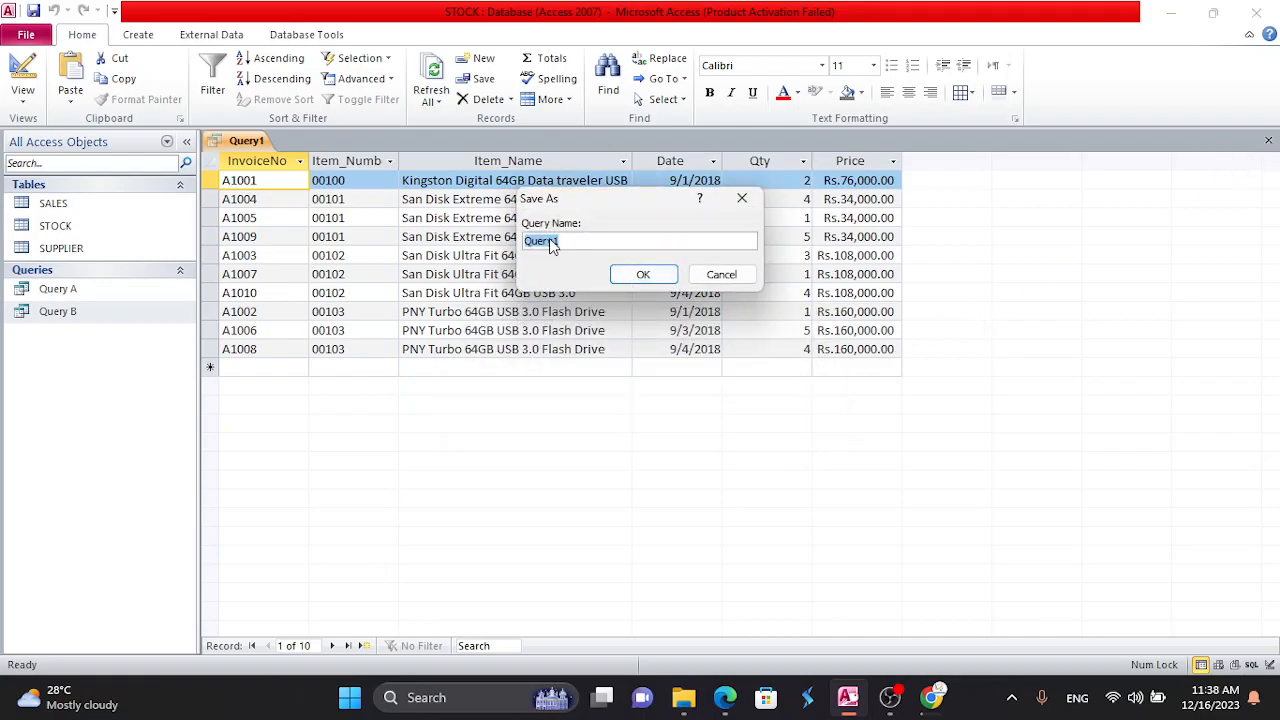
{"action": "left_click_drag", "start_coordinate": [554, 241], "coordinate": [563, 238]}
{"action": "left_click", "coordinate": [643, 274]}
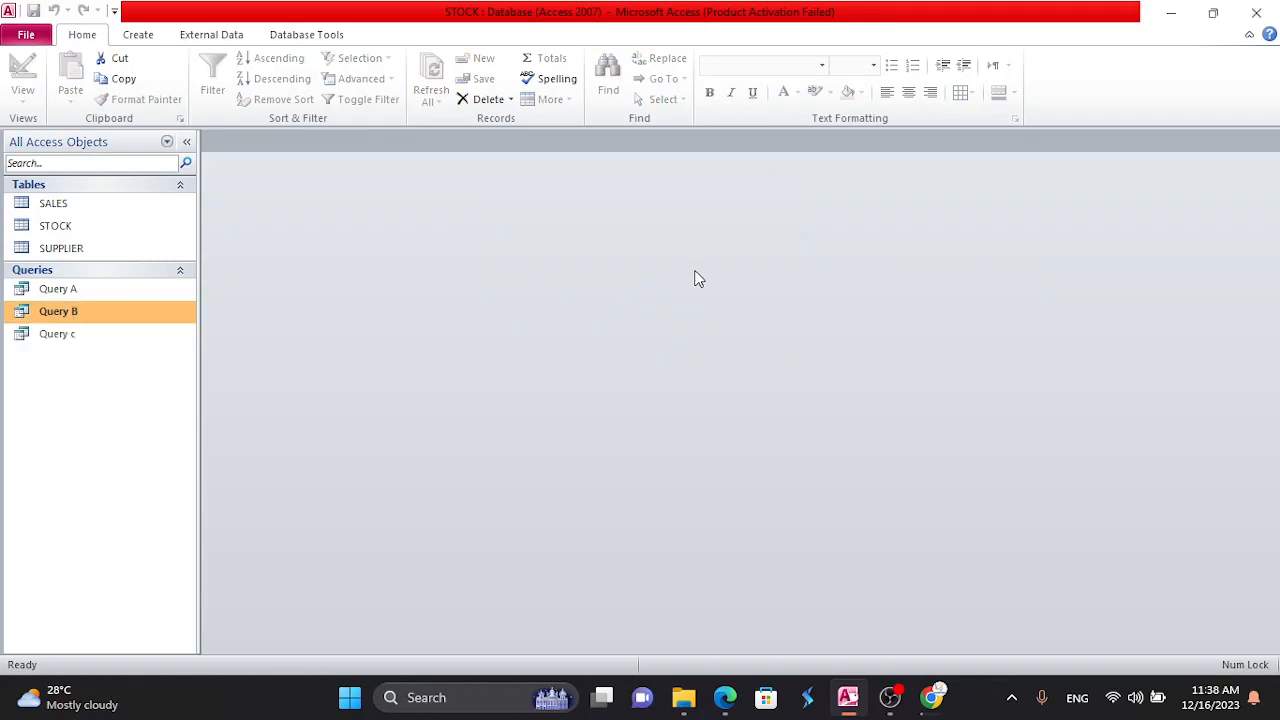
- Reopen the design of Query c and build a calculated field after Price with the expression [Price] * [STOCK]![Discount_Rate]
{"action": "right_click", "coordinate": [100, 336]}
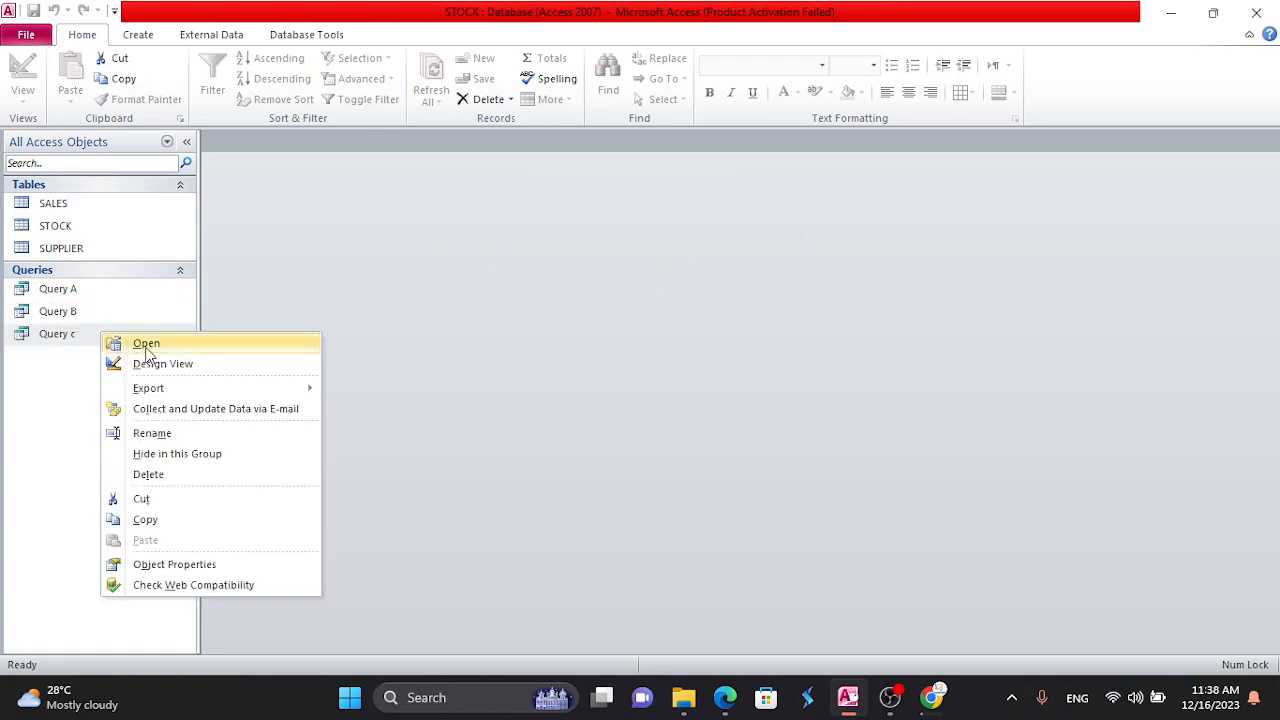
{"action": "left_click", "coordinate": [169, 366]}
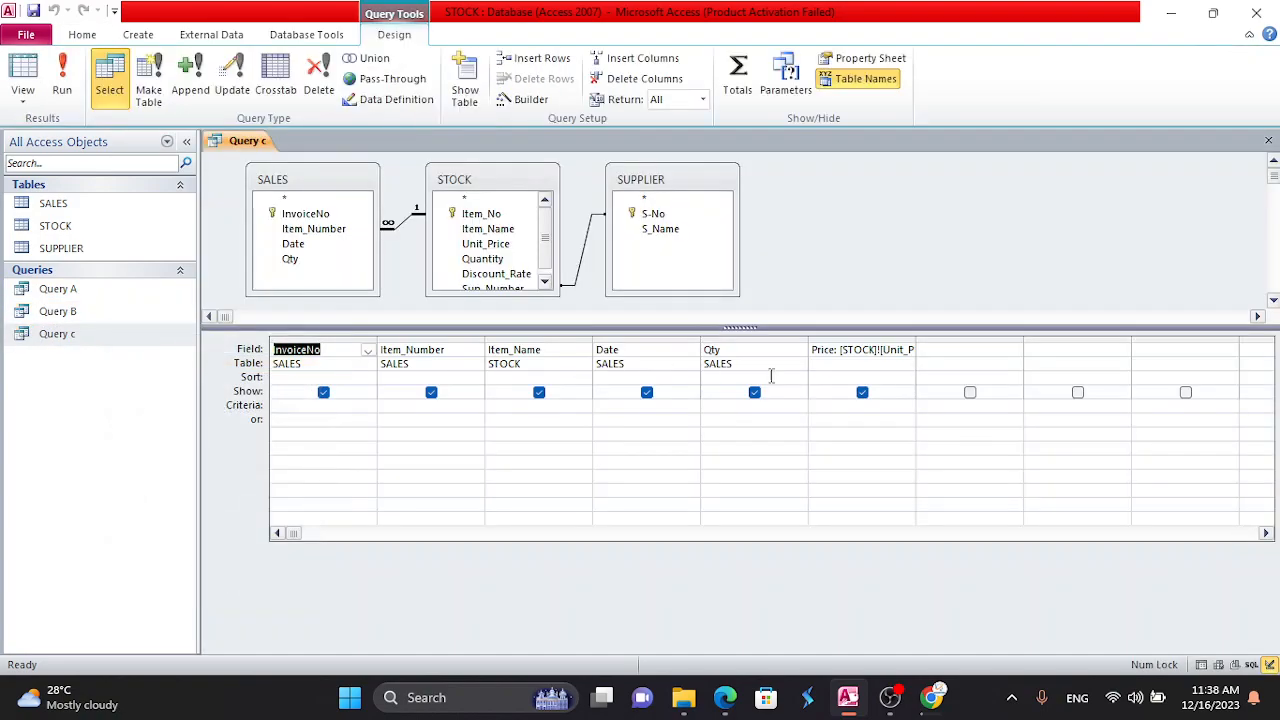
{"action": "right_click", "coordinate": [948, 350]}
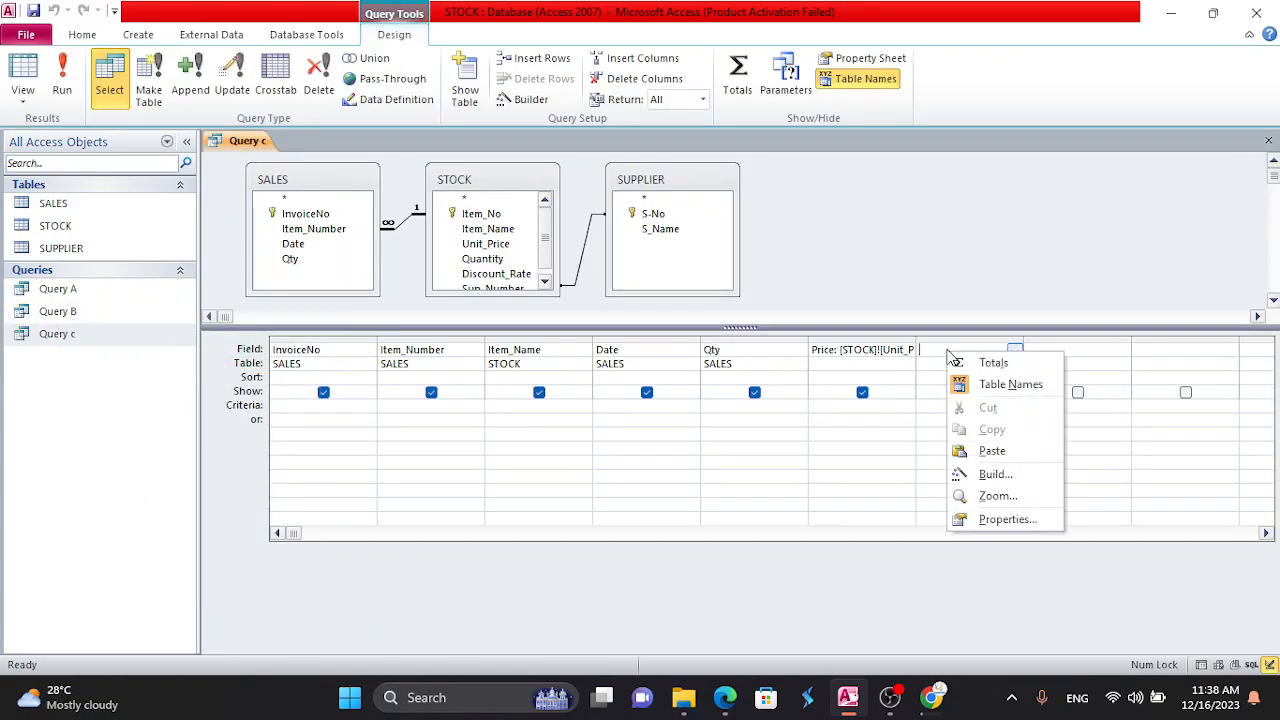
{"action": "left_click", "coordinate": [992, 475]}
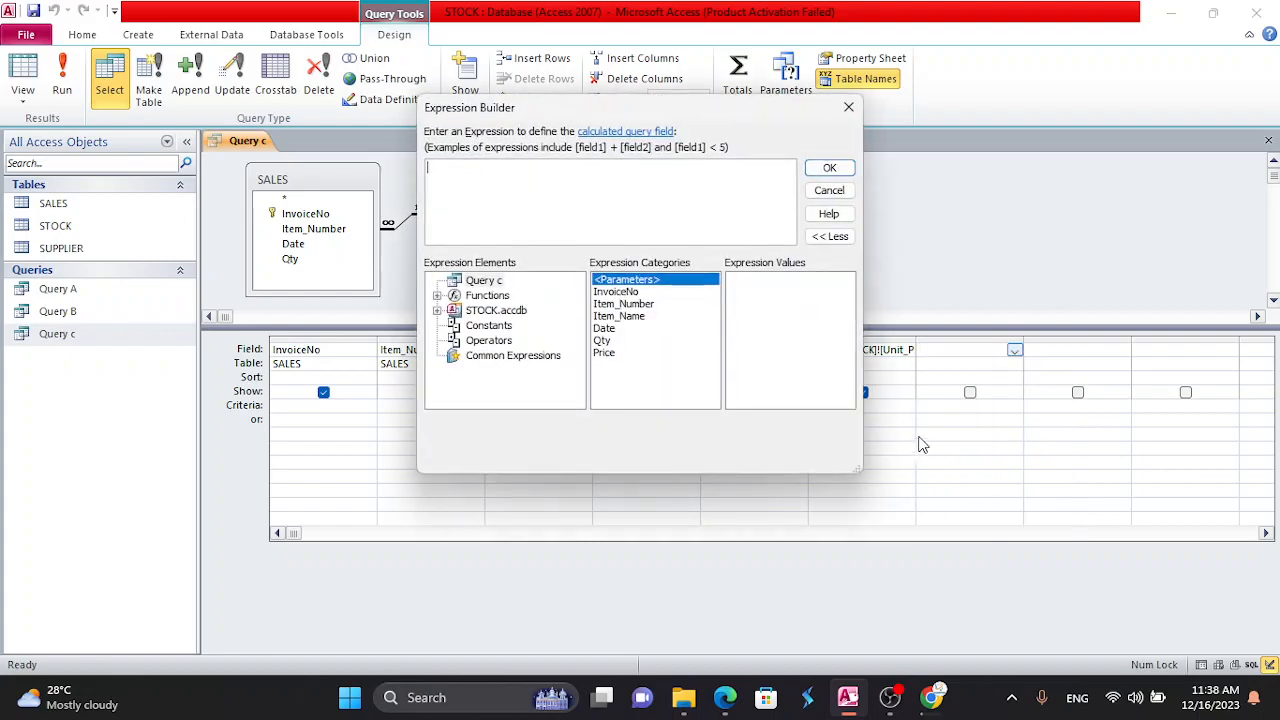
{"action": "double_click", "coordinate": [606, 354]}
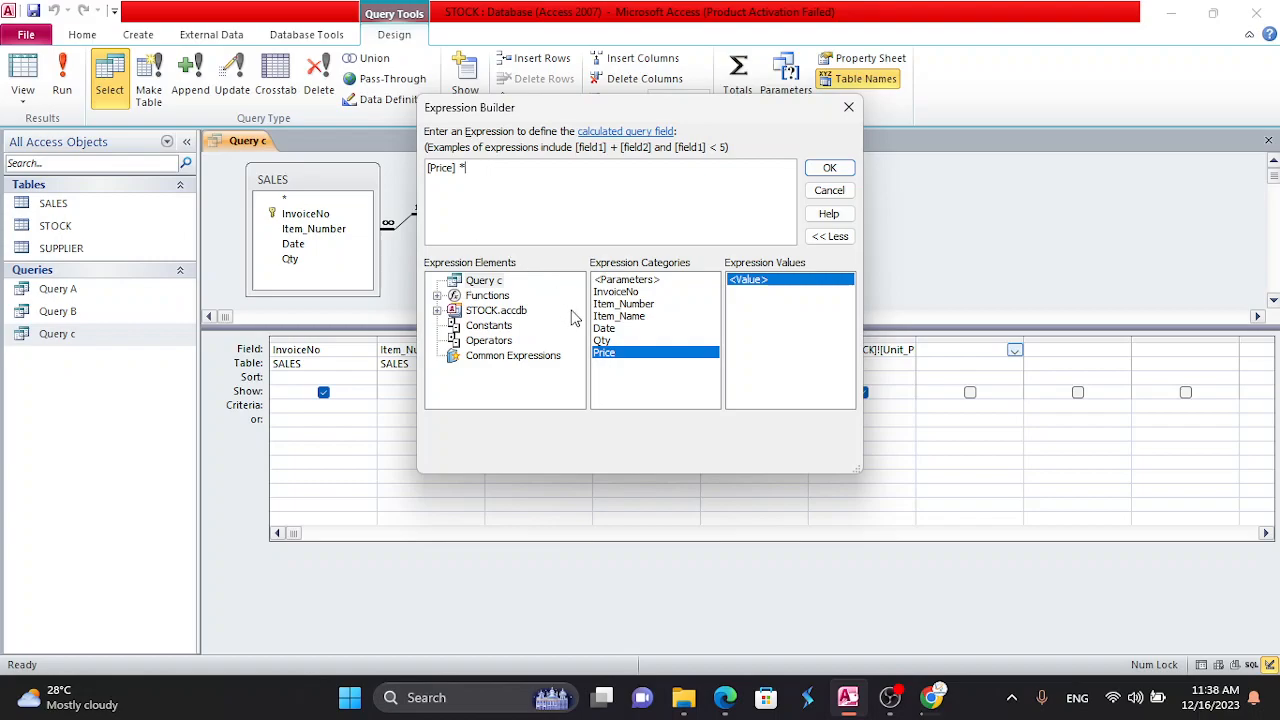
{"action": "double_click", "coordinate": [490, 311]}
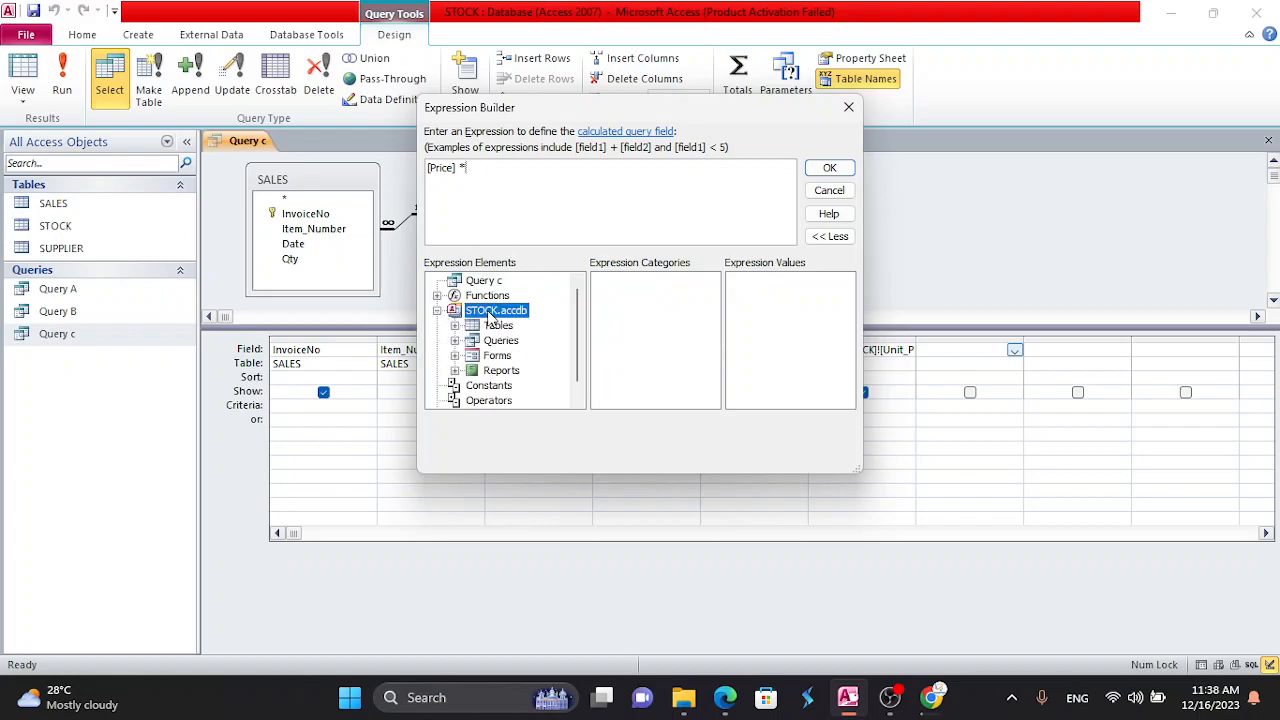
{"action": "double_click", "coordinate": [516, 328]}
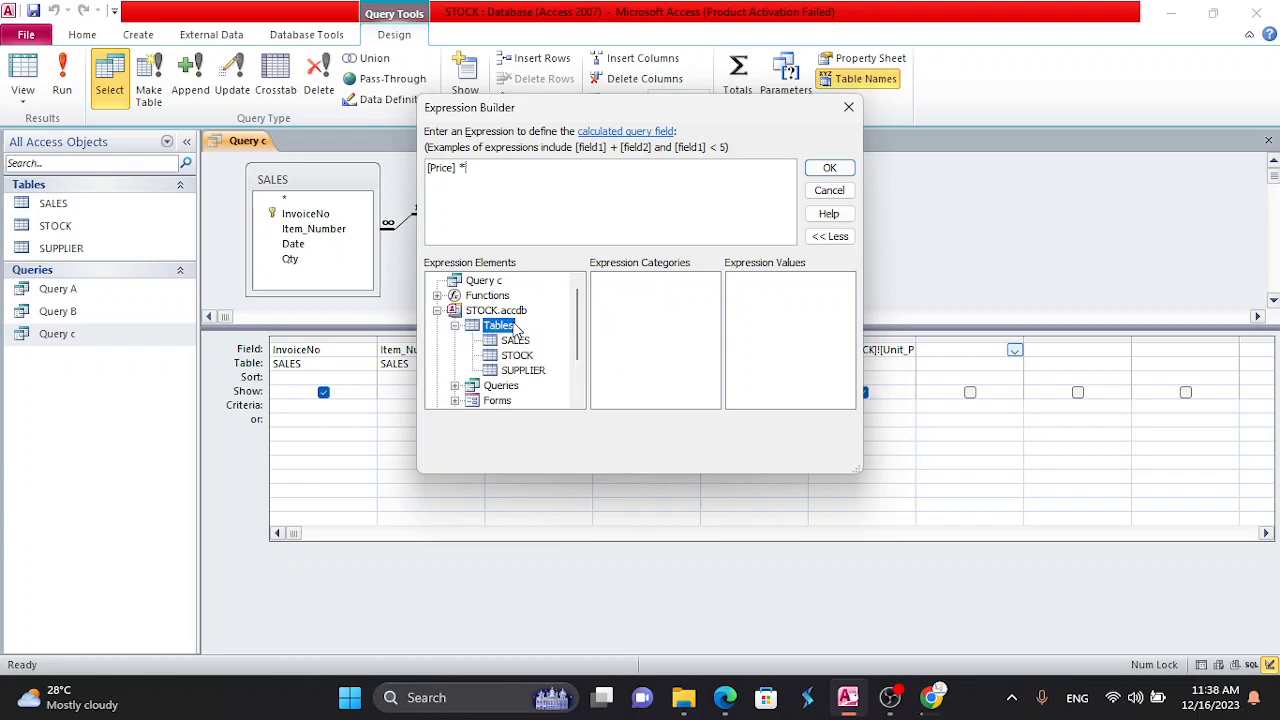
{"action": "left_click", "coordinate": [530, 342]}
{"action": "left_click", "coordinate": [526, 356]}
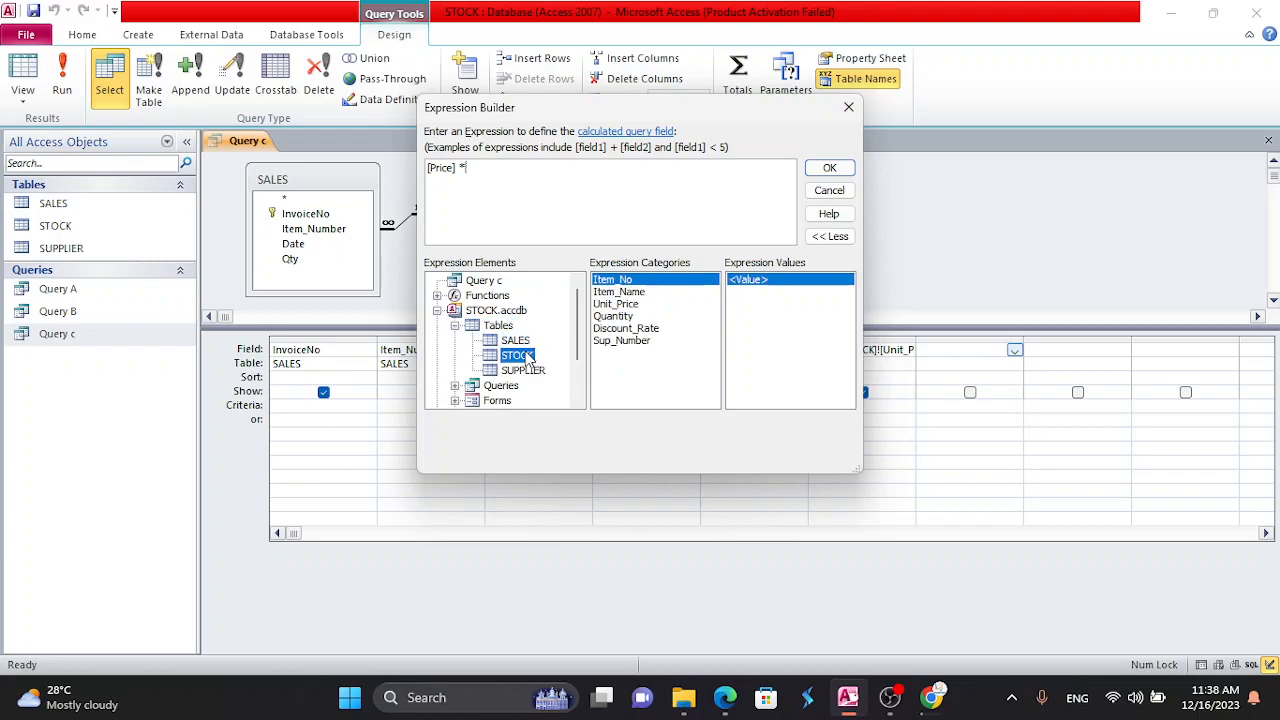
{"action": "double_click", "coordinate": [625, 329]}
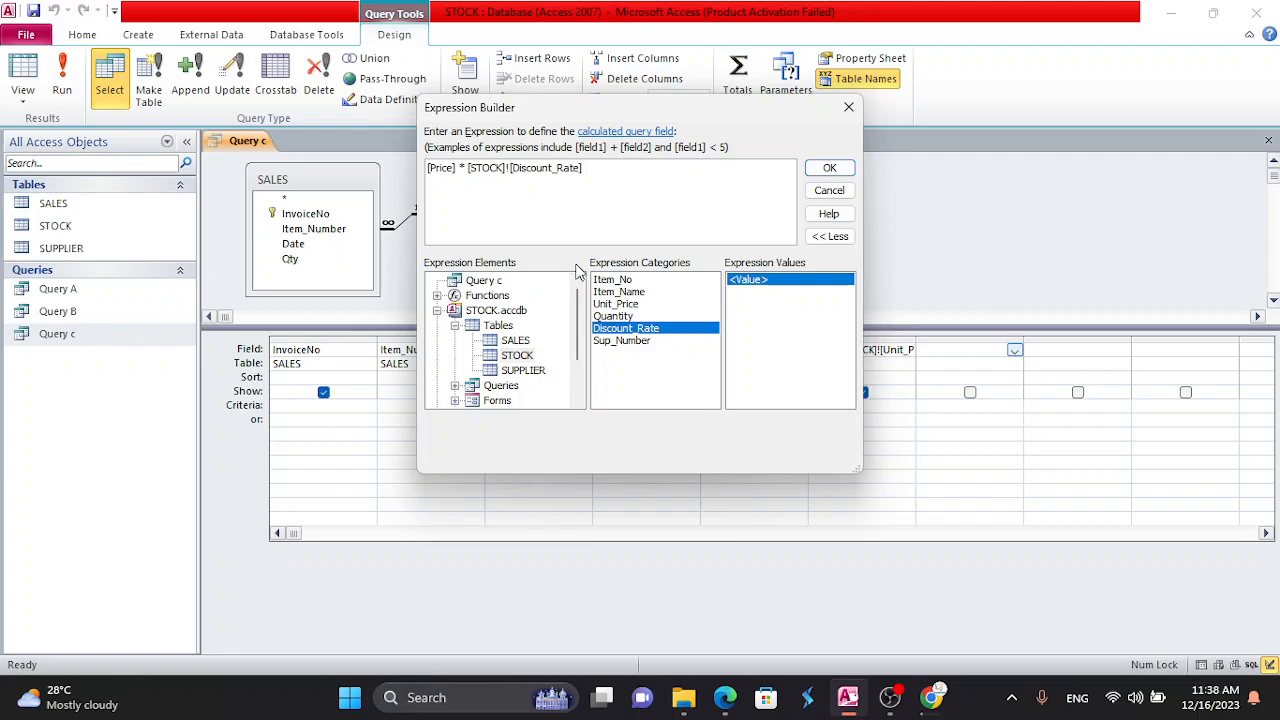
{"action": "left_click", "coordinate": [826, 170]}
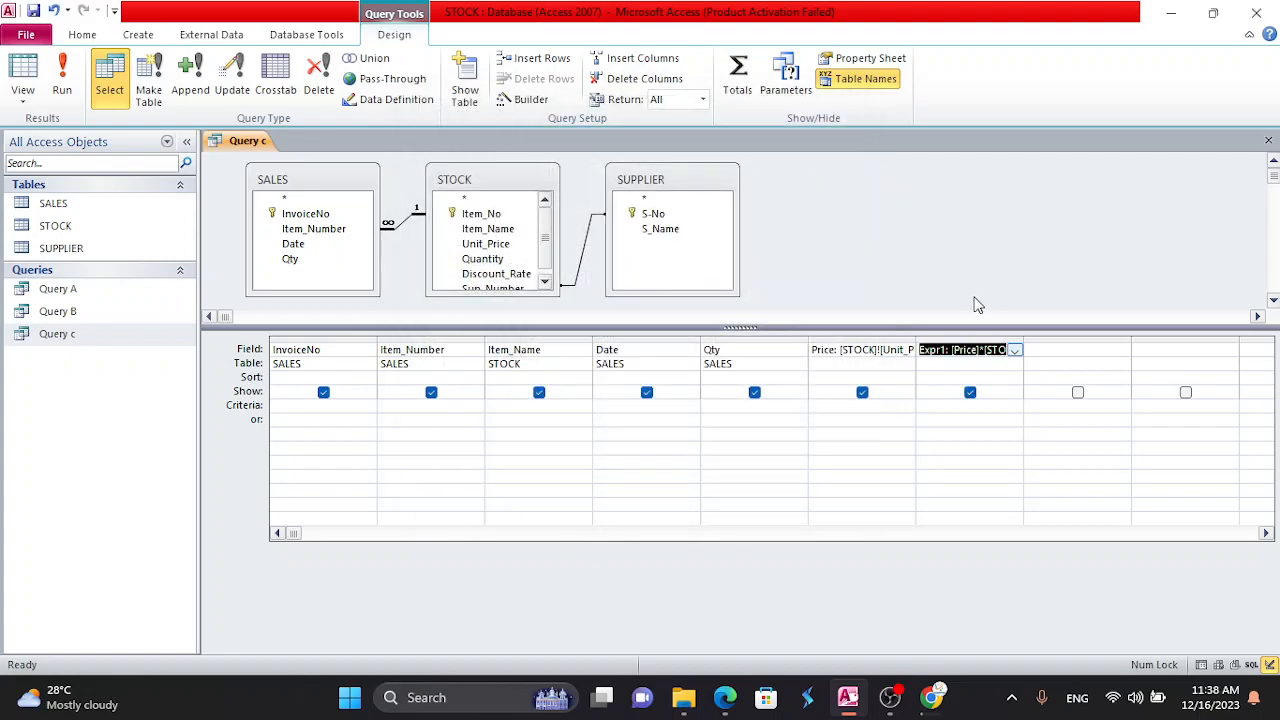
- Rename the field calculated from Price and Discount_Rate as Discounted Price
{"action": "double_click", "coordinate": [932, 350]}
{"action": "type", "text": "D"}
{"action": "right_click", "coordinate": [802, 399]}
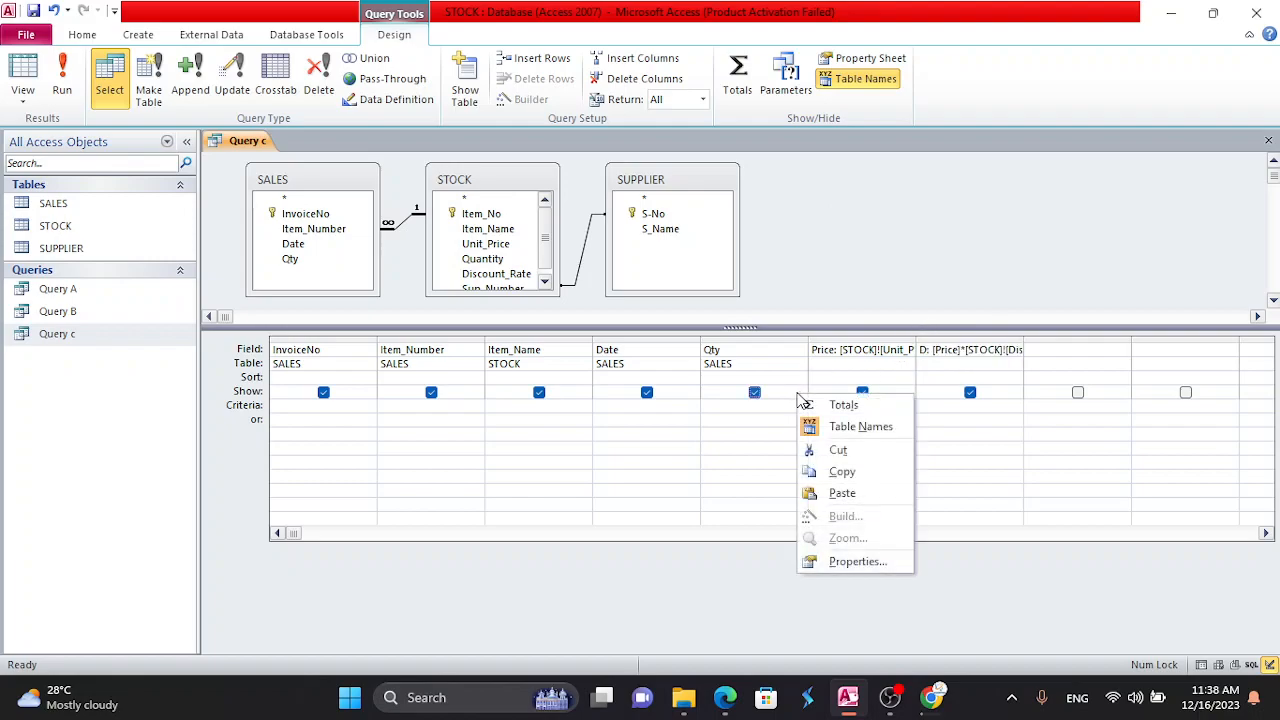
{"action": "left_click", "coordinate": [927, 352]}
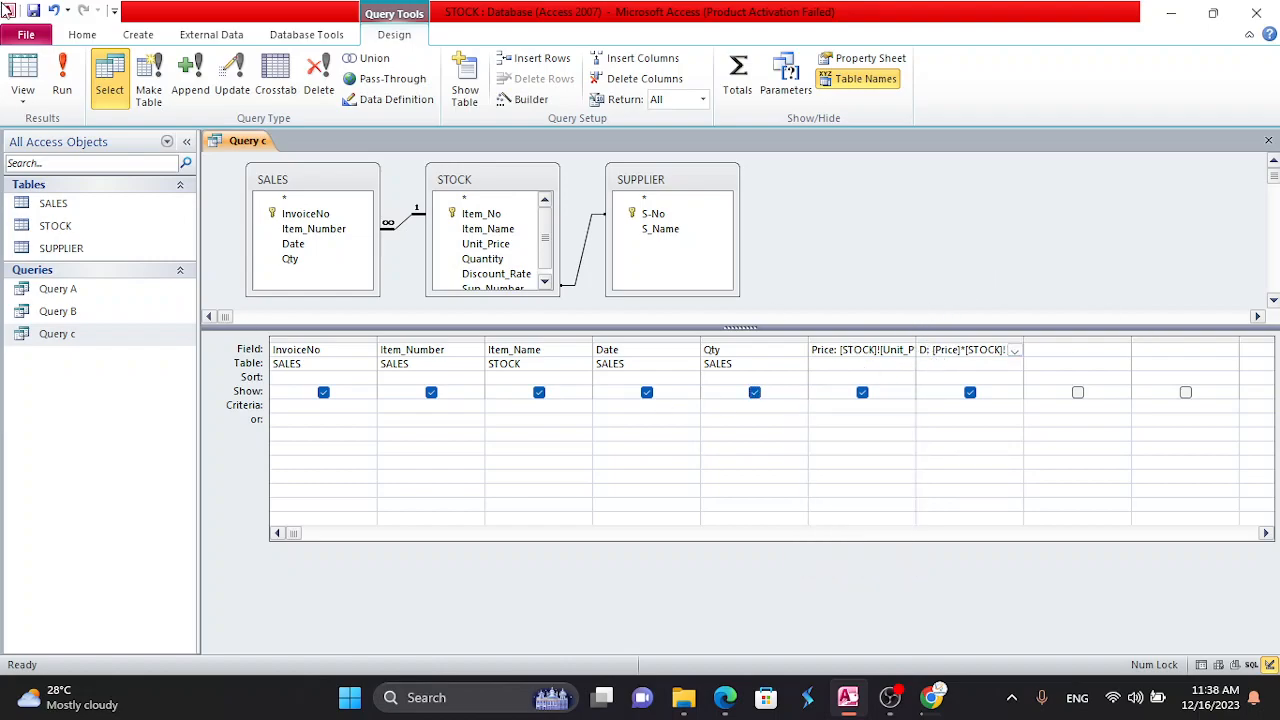
{"action": "type", "text": "iscount:"}
{"action": "key", "text": "BackSpace"}
{"action": "type", "text": "ed:"}
- Run Query c, fit the Discounted Price column to its contents, and close the query with its changes saved
{"action": "left_click", "coordinate": [72, 78]}
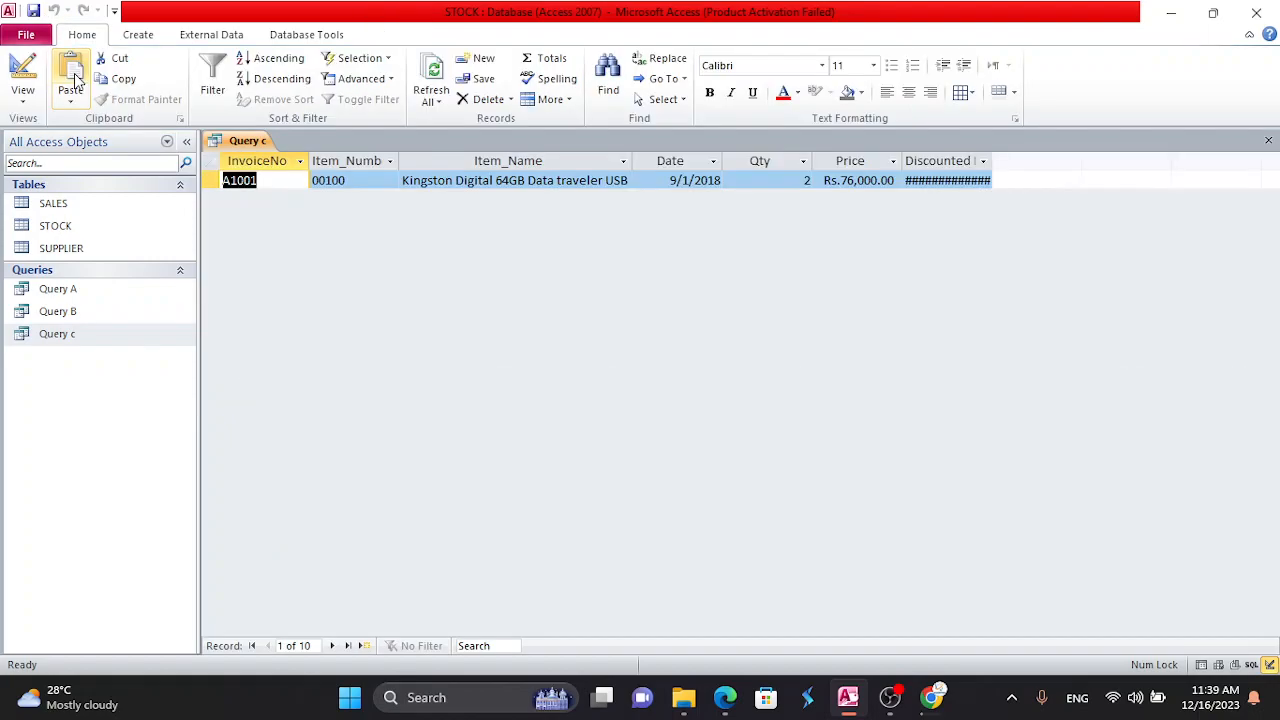
{"action": "double_click", "coordinate": [991, 157]}
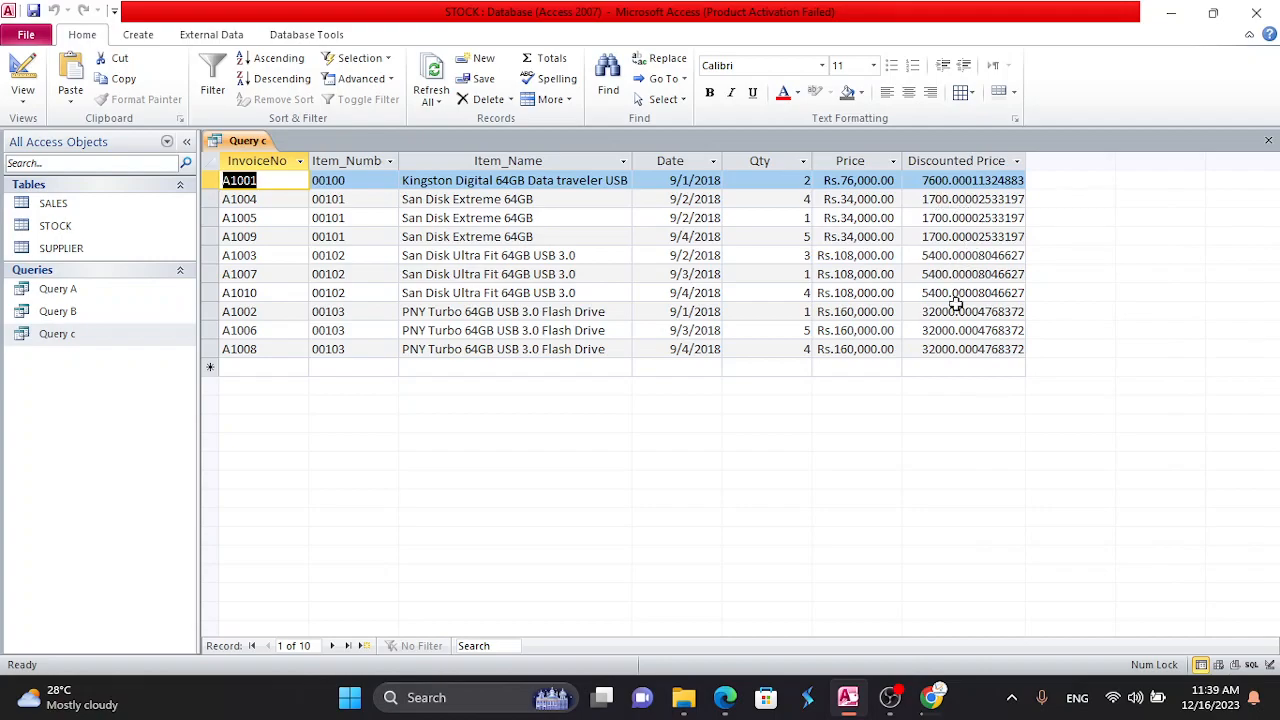
{"action": "left_click", "coordinate": [1268, 143]}
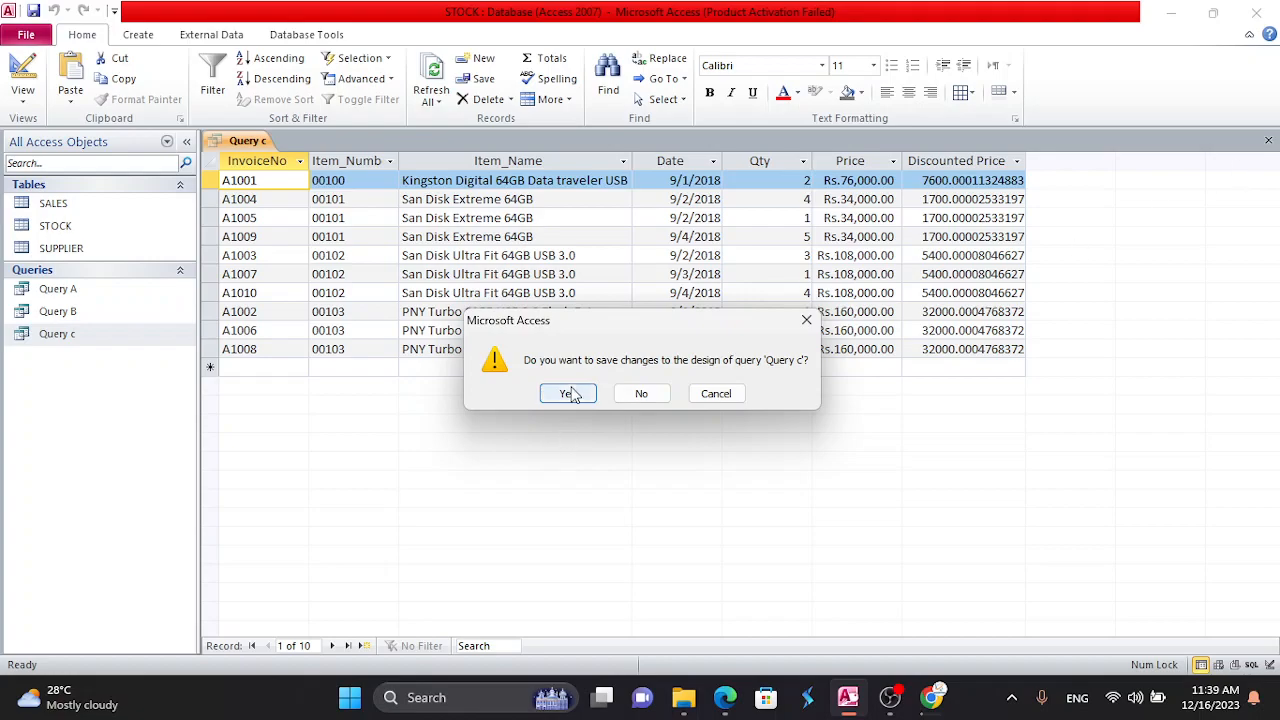
{"action": "left_click", "coordinate": [568, 394]}
- Reopen the design of Query c and clear the whole Discounted Price expression in the Expression Builder
{"action": "right_click", "coordinate": [52, 340]}
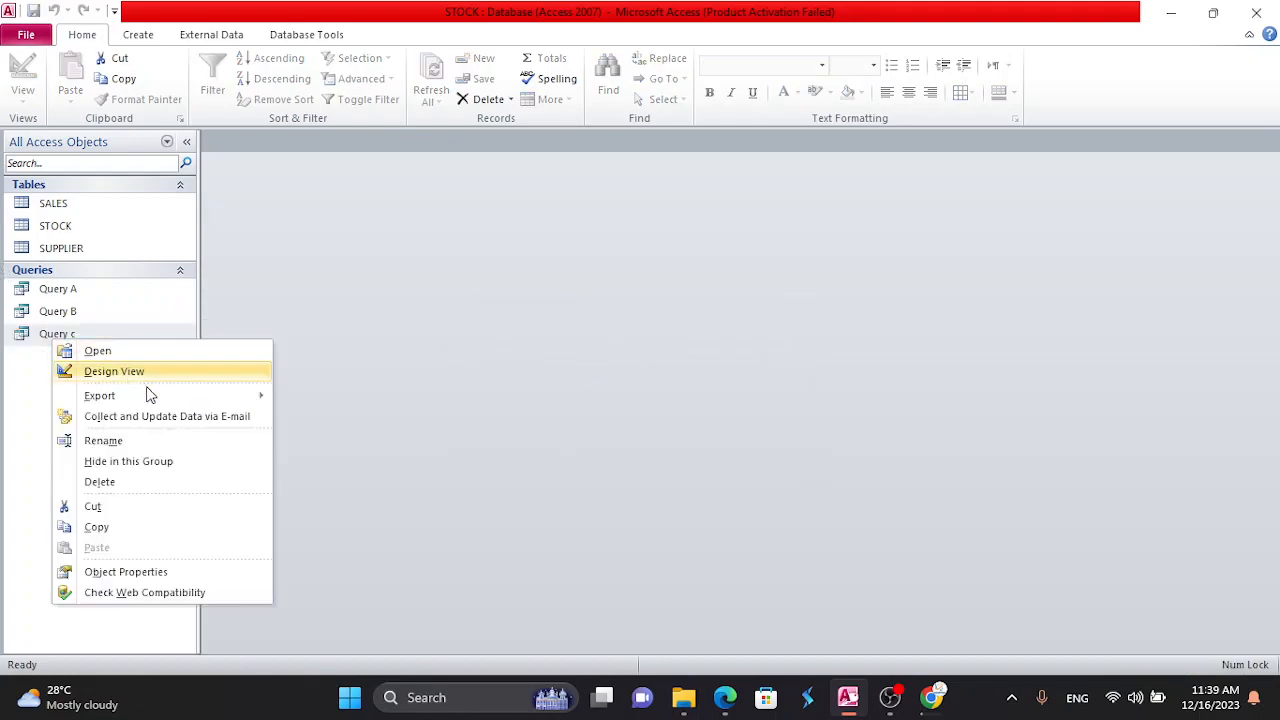
{"action": "left_click", "coordinate": [150, 372]}
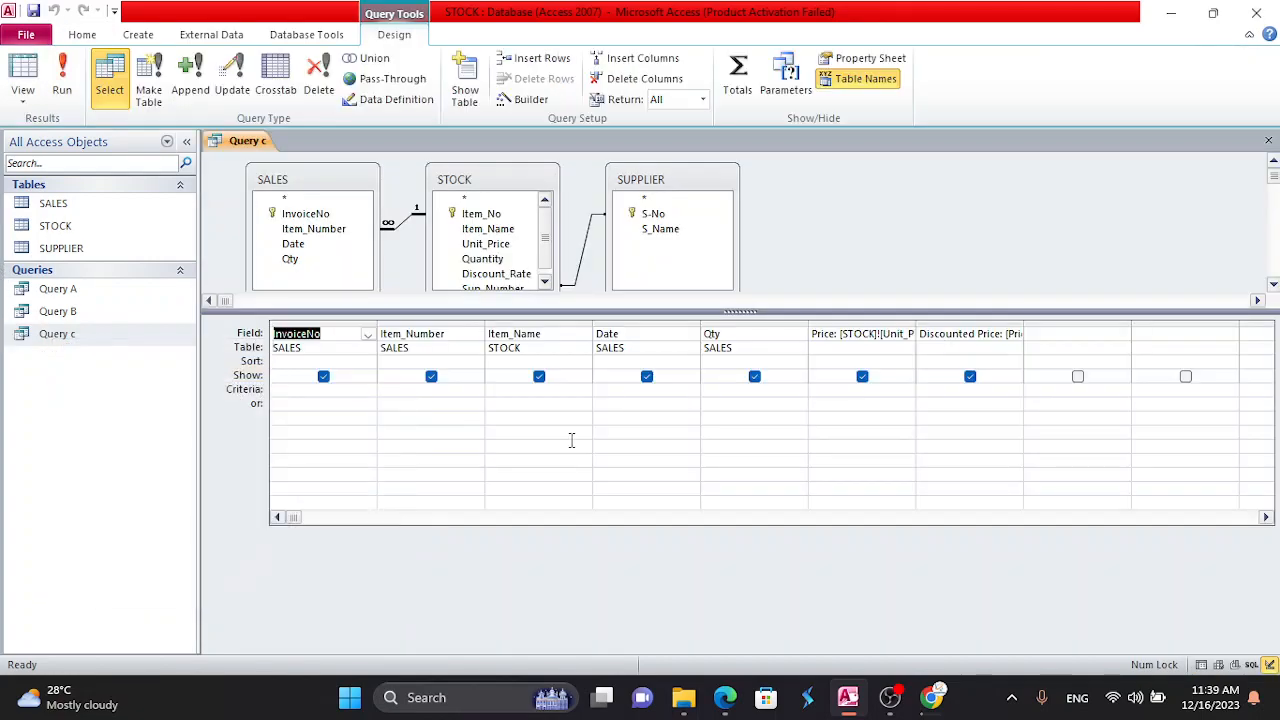
{"action": "right_click", "coordinate": [937, 335]}
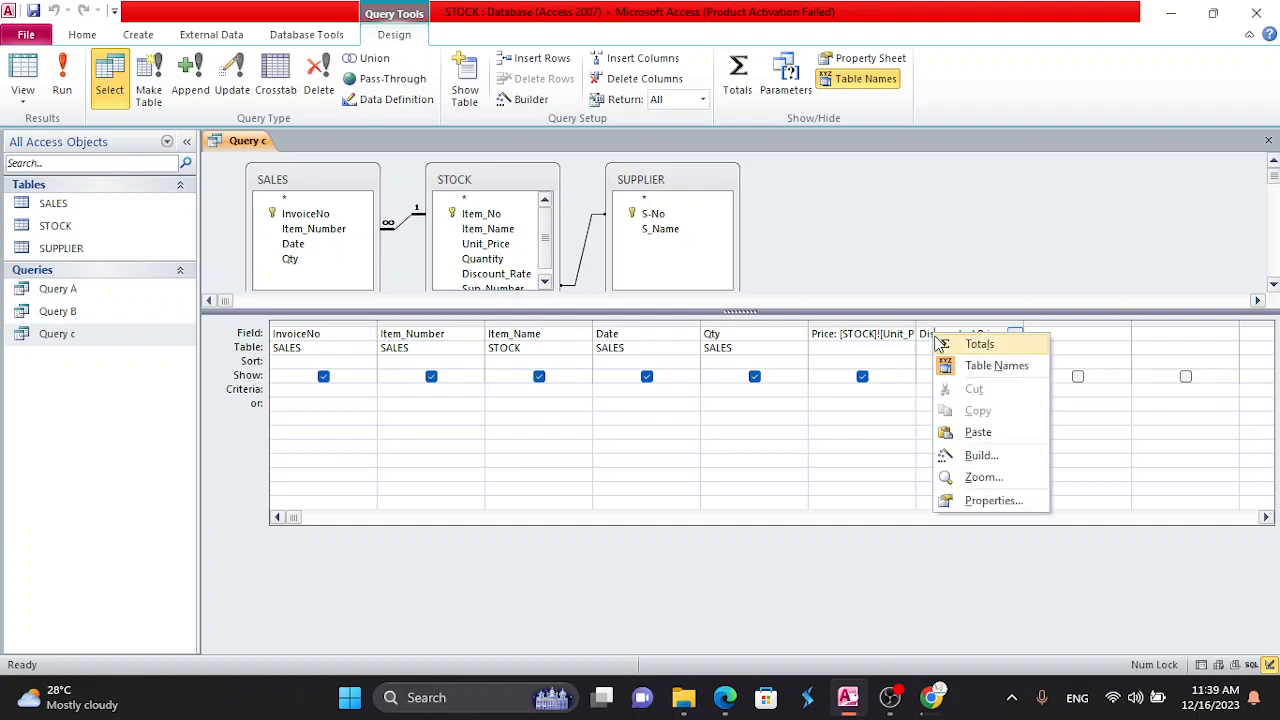
{"action": "left_click", "coordinate": [978, 455]}
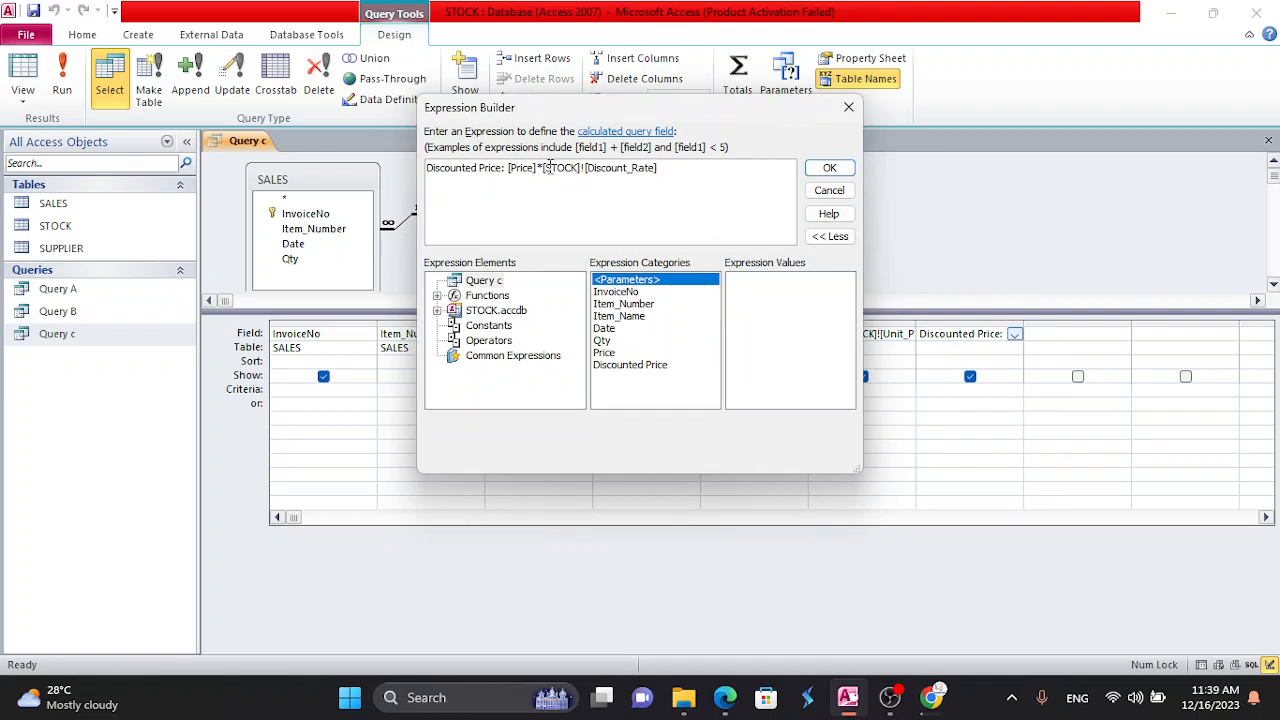
{"action": "left_click_drag", "start_coordinate": [668, 168], "coordinate": [184, 197]}
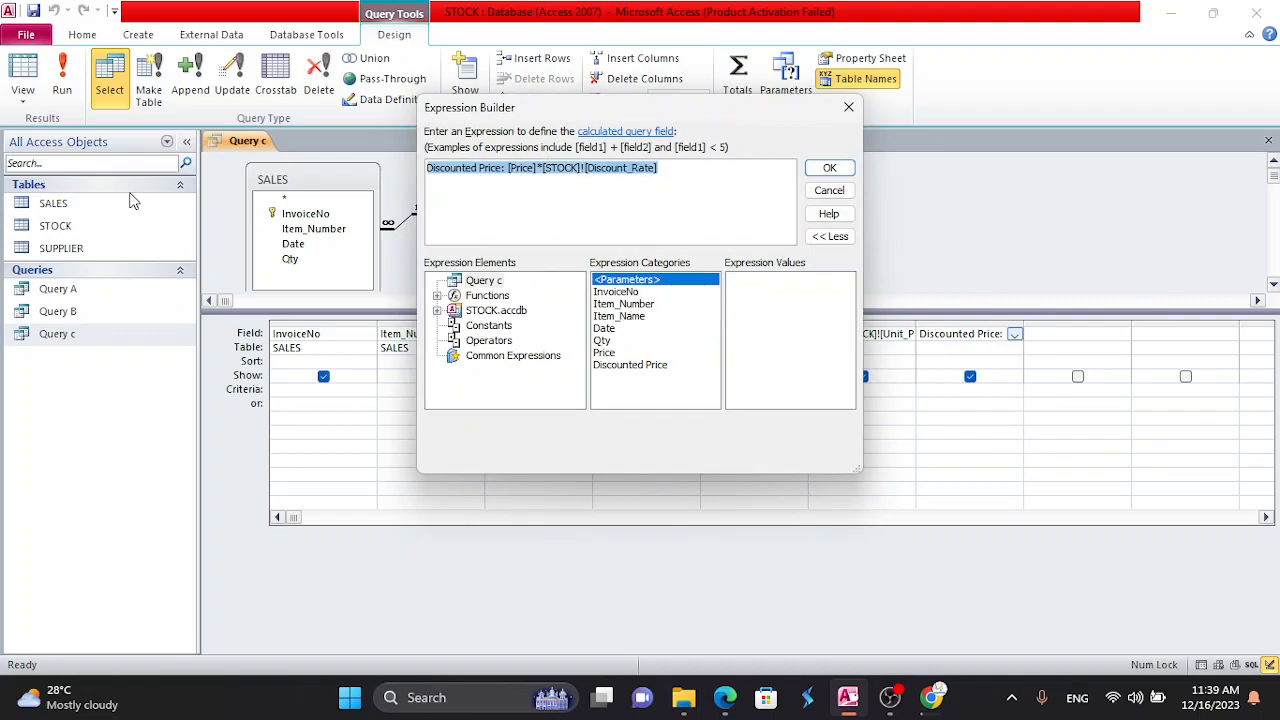
{"action": "key", "text": "Delete"}
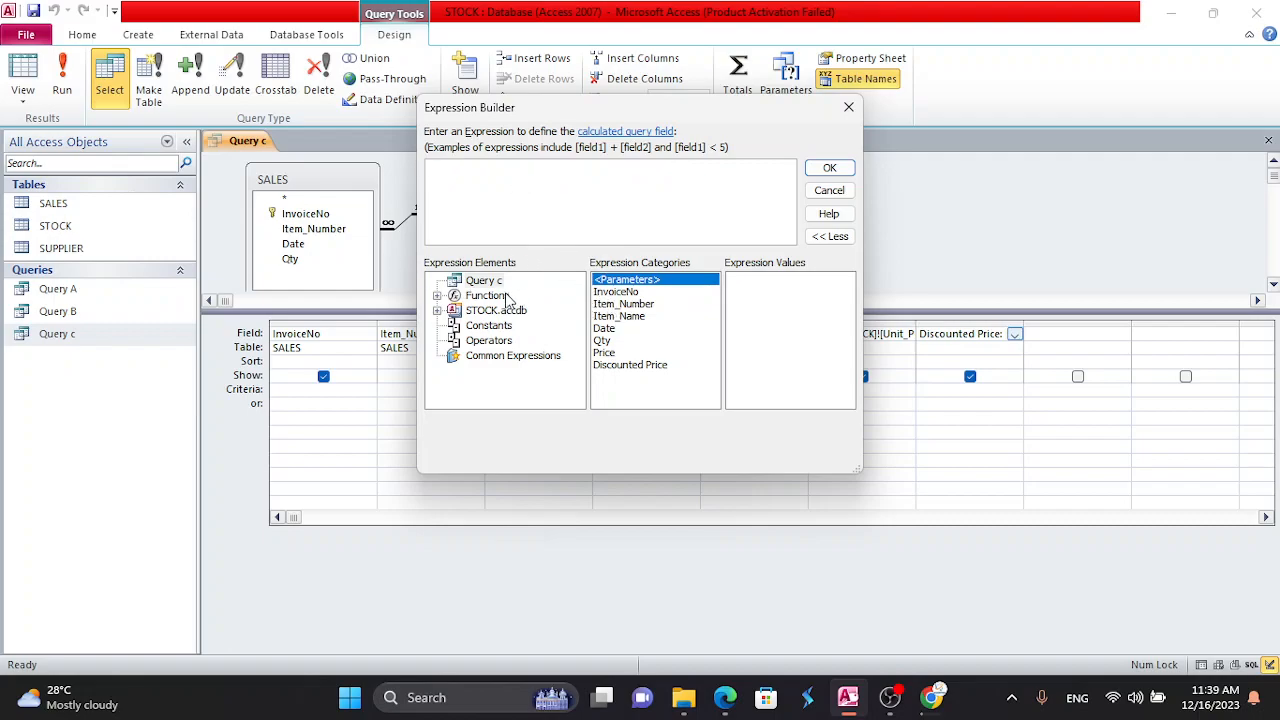
- Build the emptied field's expression from the STOCK table fields as [STOCK]![Unit_Price] * [STOCK]![Discount_Rate]
{"action": "double_click", "coordinate": [505, 312]}
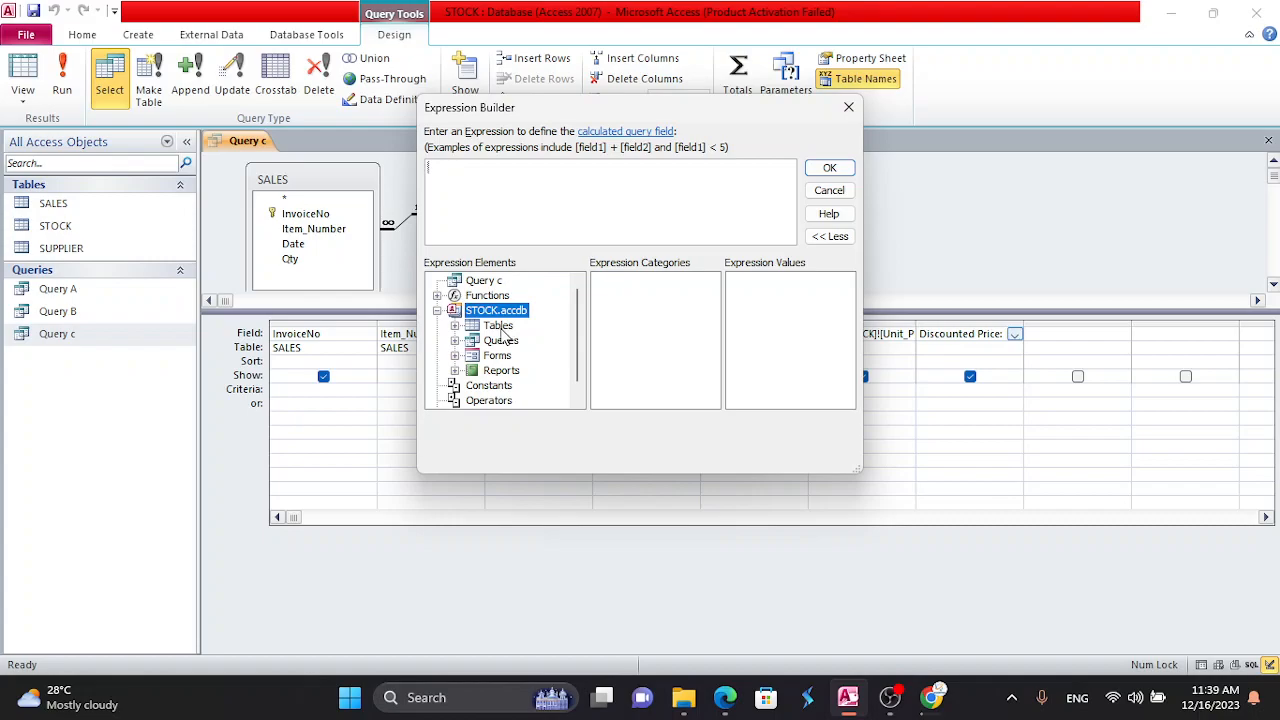
{"action": "double_click", "coordinate": [499, 327]}
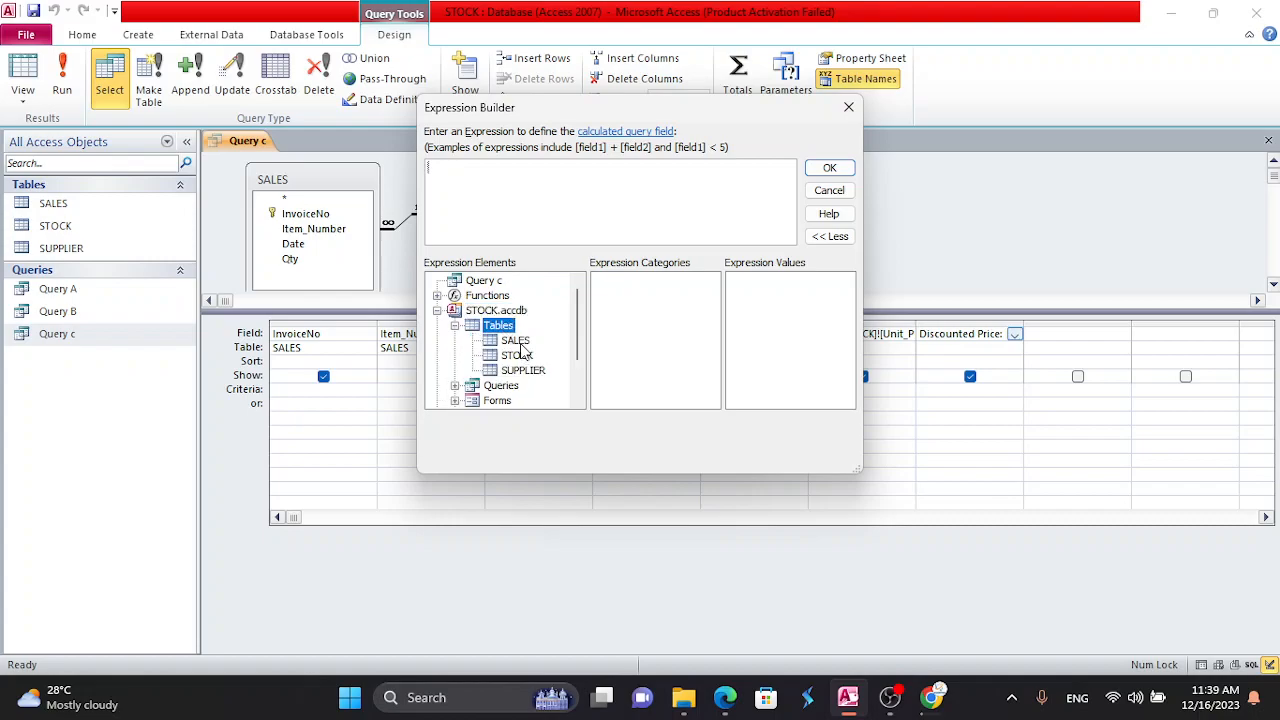
{"action": "left_click", "coordinate": [516, 341]}
{"action": "left_click", "coordinate": [517, 356]}
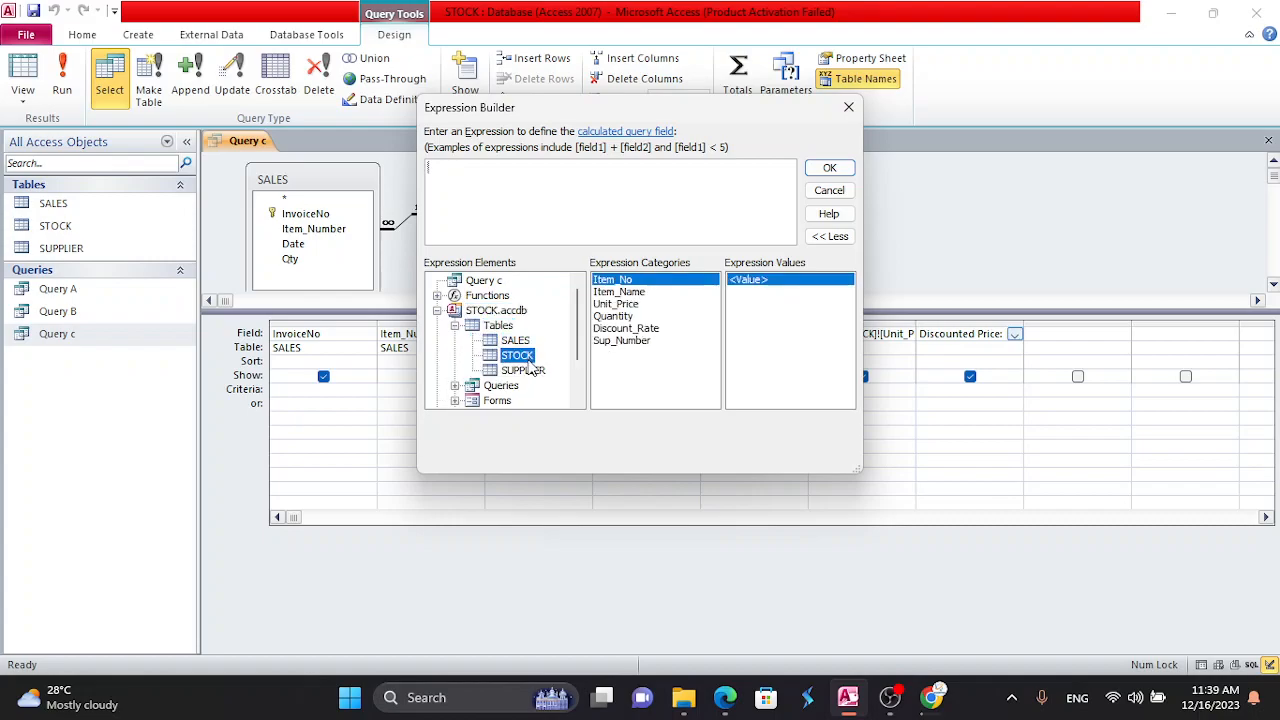
{"action": "double_click", "coordinate": [624, 305]}
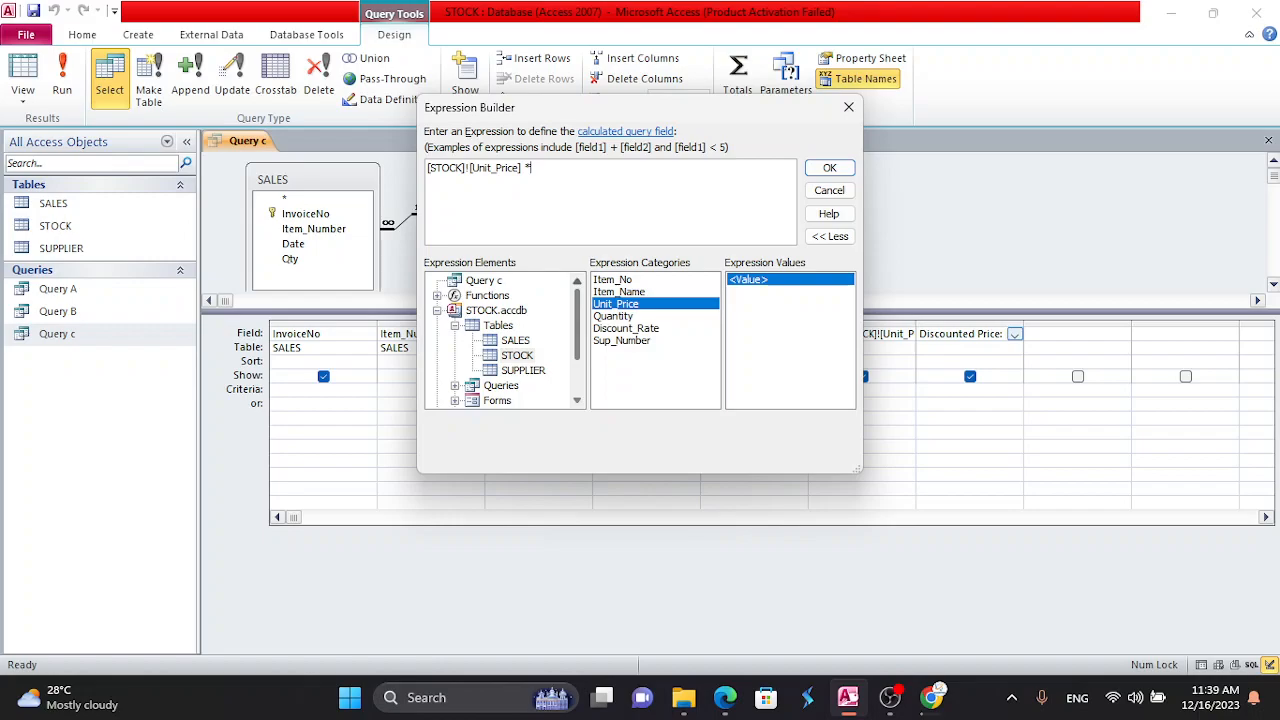
{"action": "double_click", "coordinate": [628, 328]}
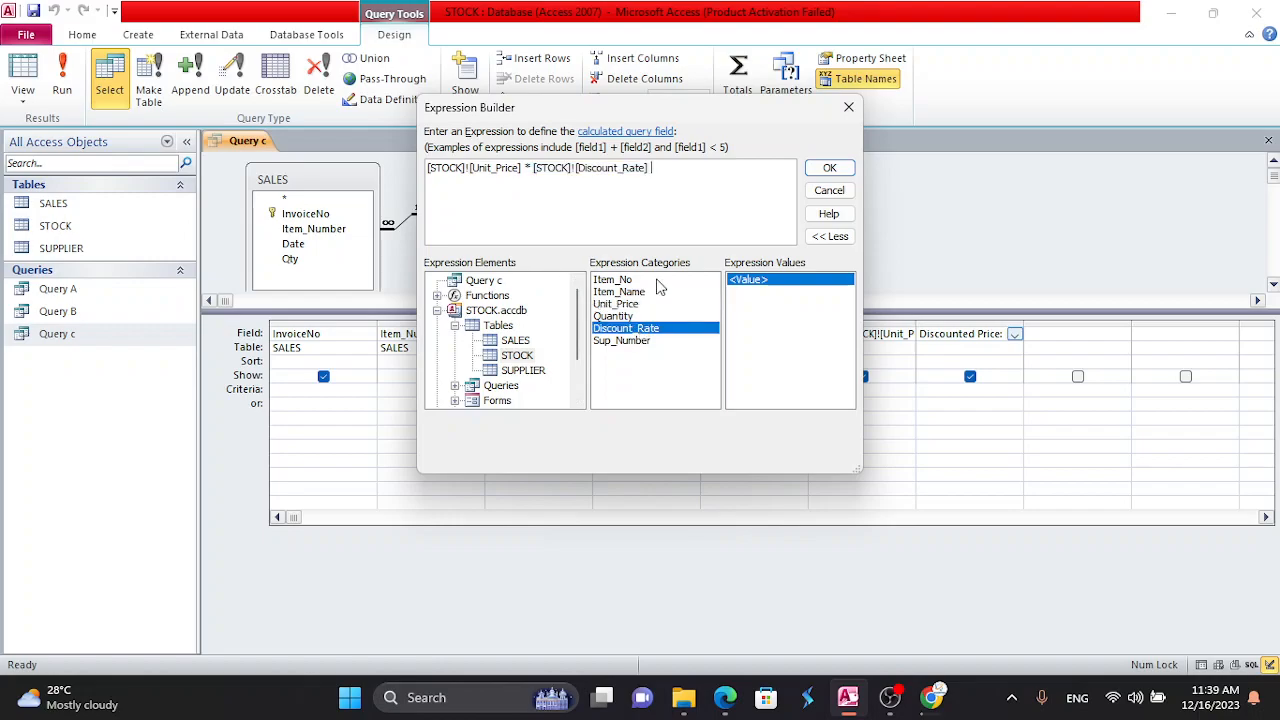
{"action": "left_click", "coordinate": [830, 168]}
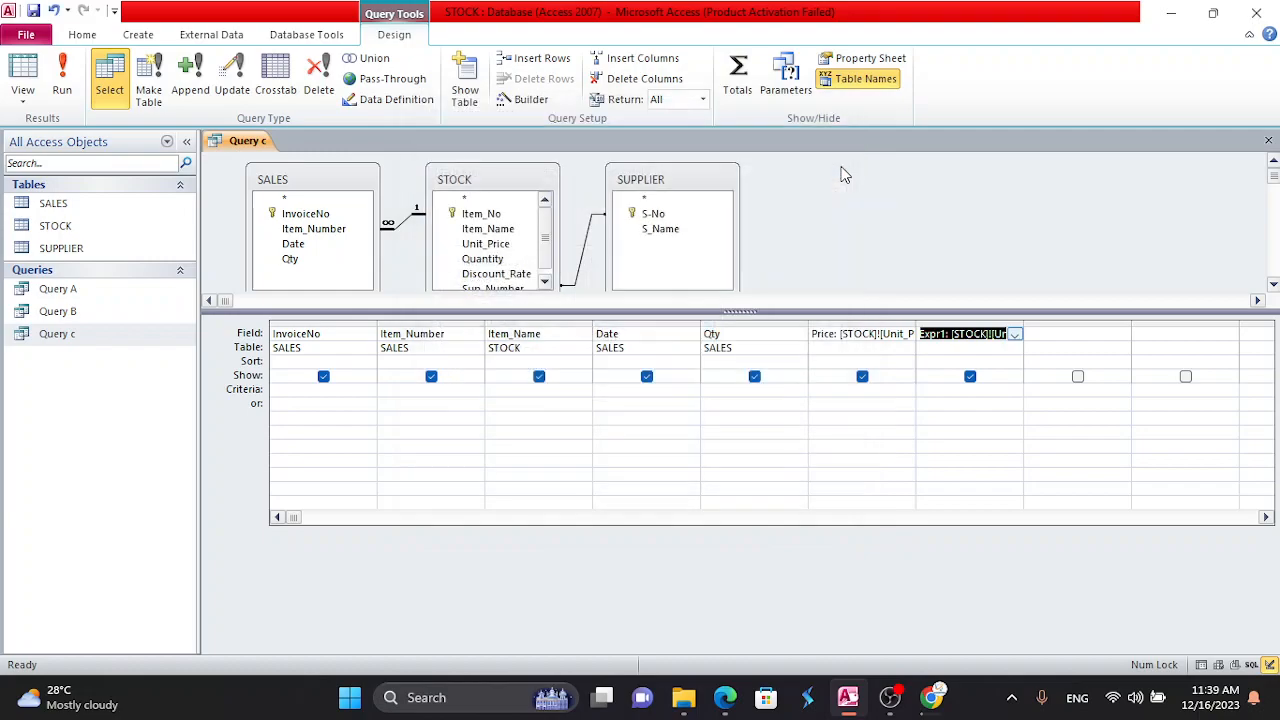
- Rename the rebuilt calculated field as Discount, run the query and fit the Discount column to its contents
{"action": "double_click", "coordinate": [934, 334]}
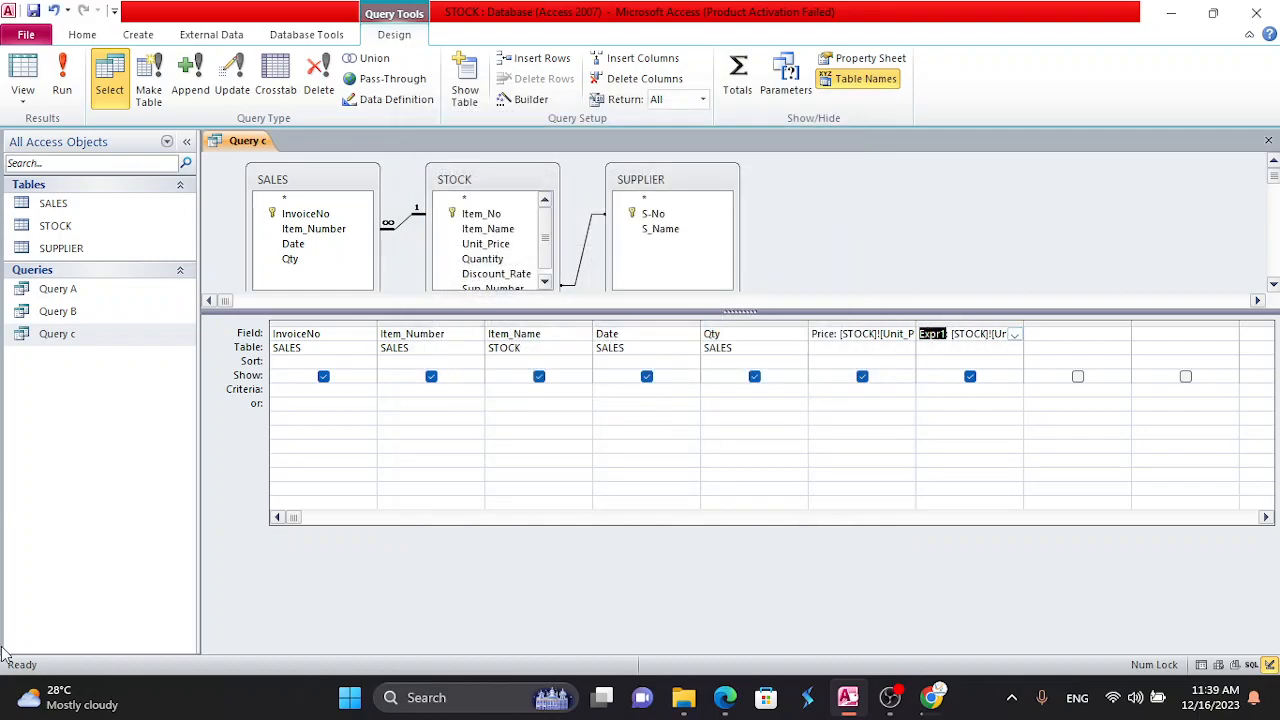
{"action": "type", "text": "Discount"}
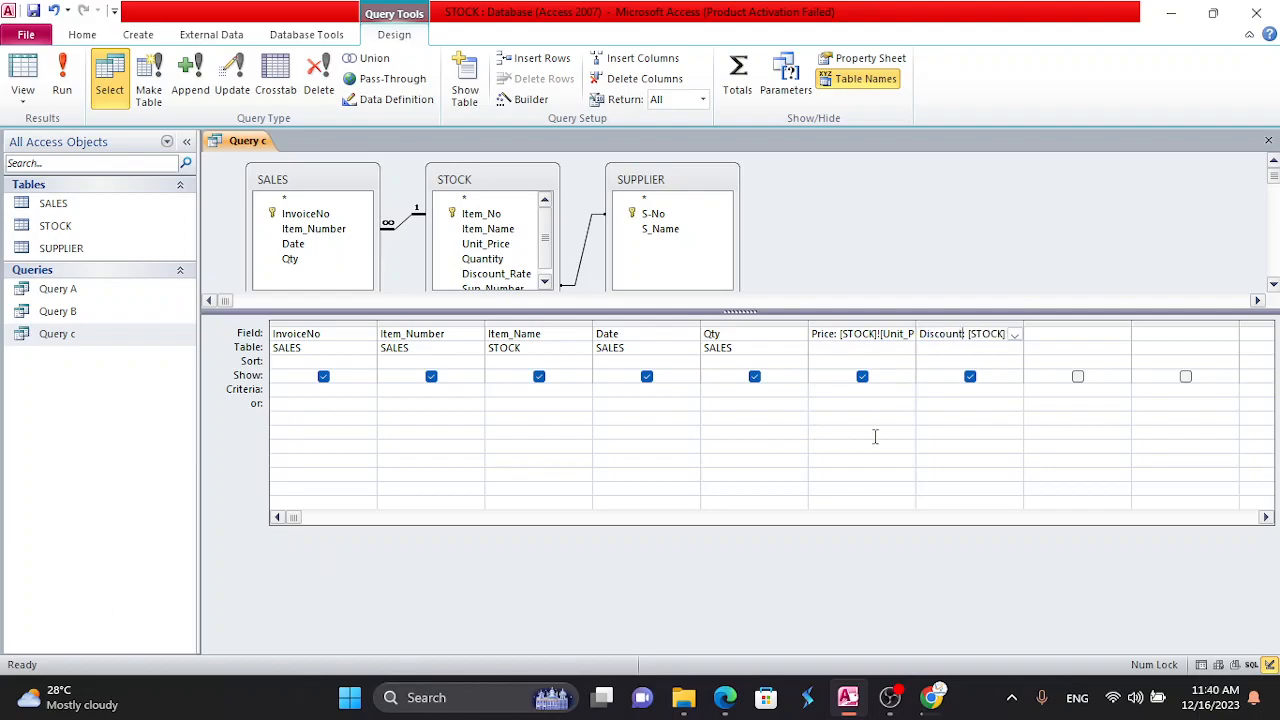
{"action": "left_click", "coordinate": [66, 86]}
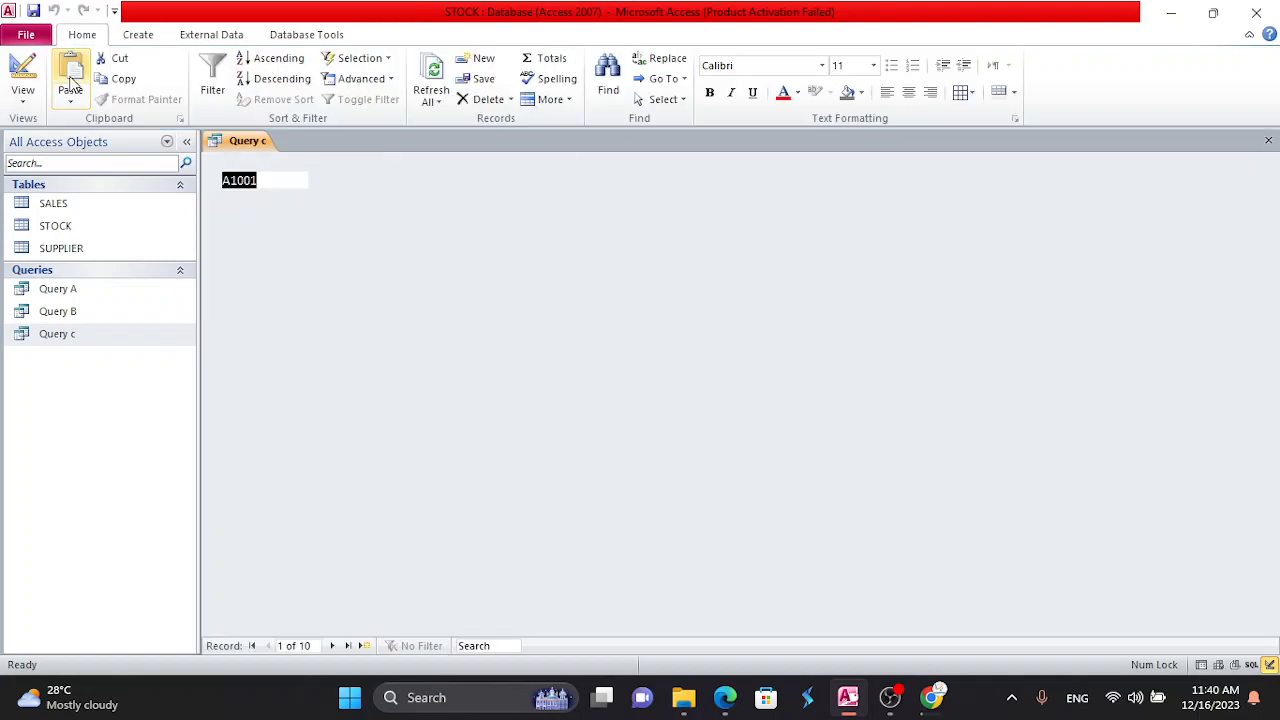
{"action": "double_click", "coordinate": [994, 155]}
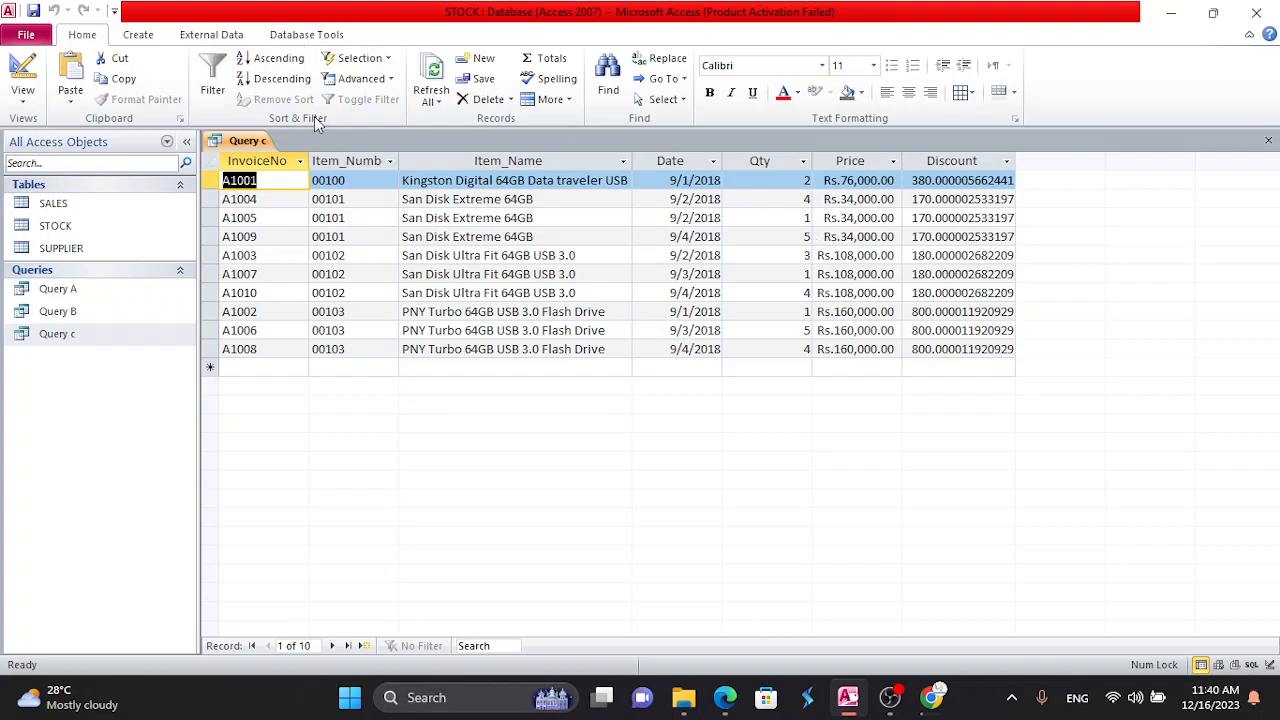
- Return to the design of Query c and set the Discount field's format to Currency
{"action": "right_click", "coordinate": [247, 141]}
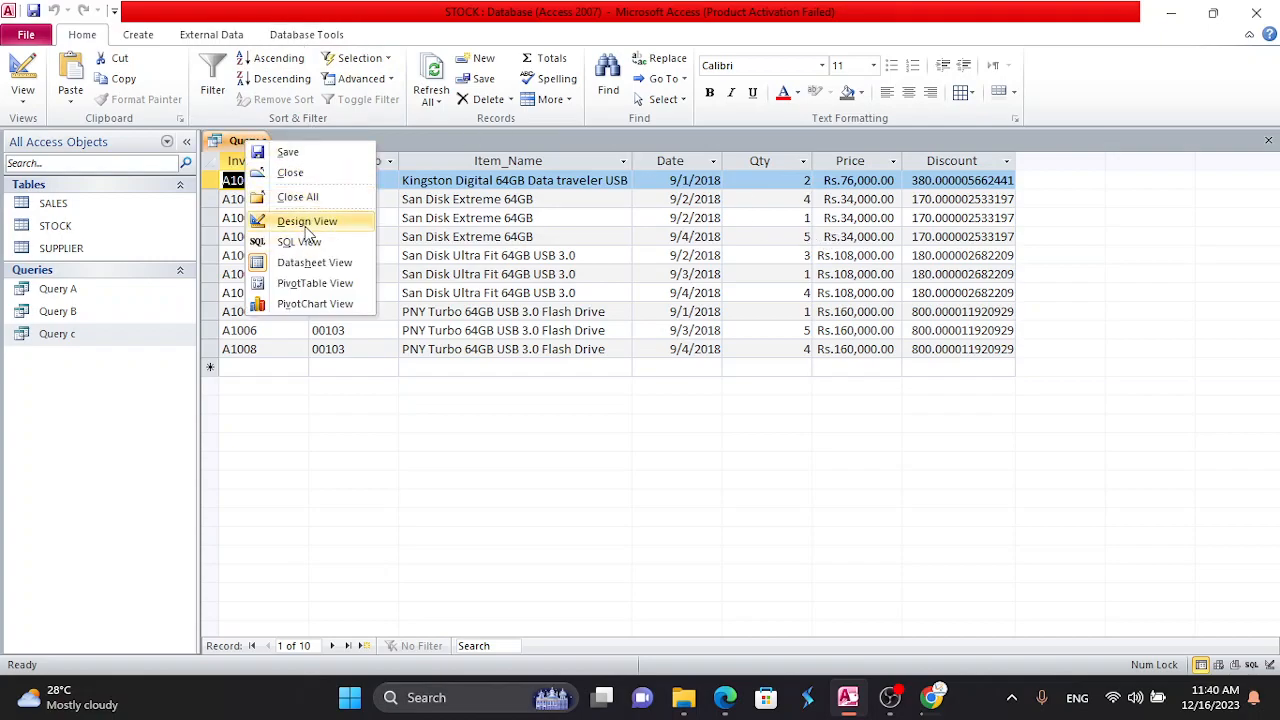
{"action": "left_click", "coordinate": [306, 222]}
{"action": "left_click", "coordinate": [972, 341]}
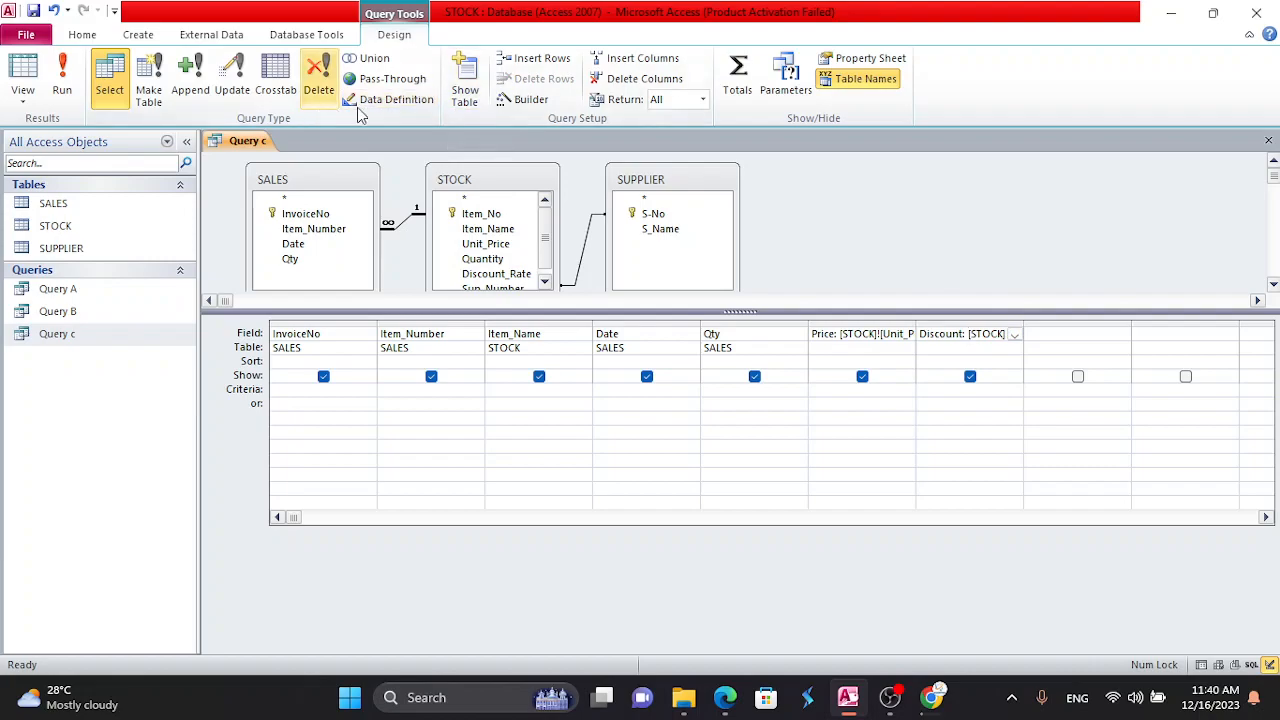
{"action": "left_click", "coordinate": [838, 68]}
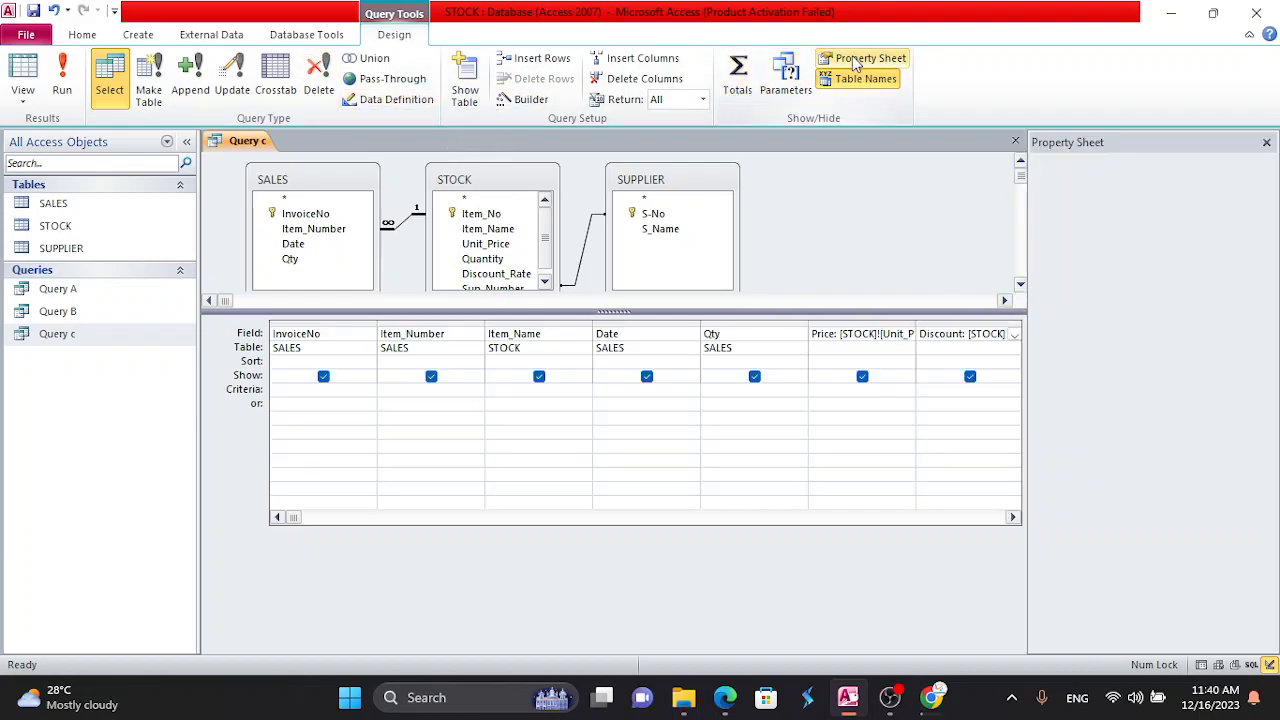
{"action": "left_click", "coordinate": [1250, 216]}
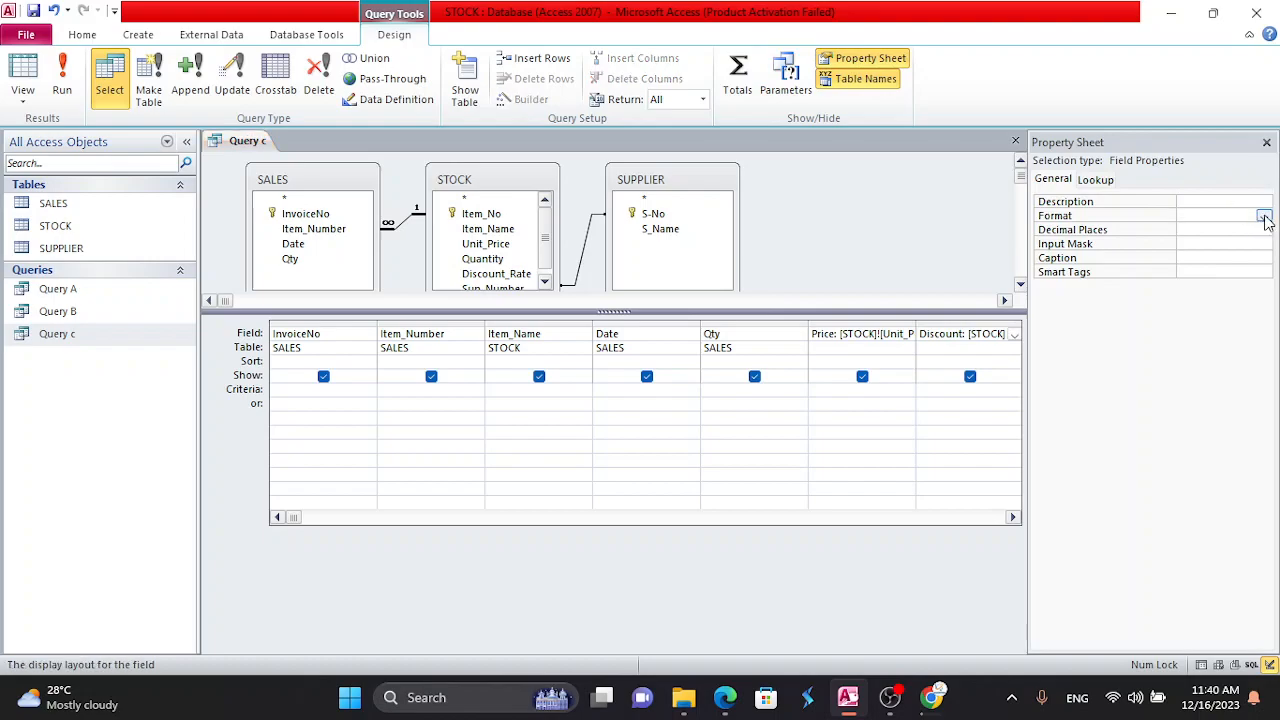
{"action": "left_click", "coordinate": [1264, 217]}
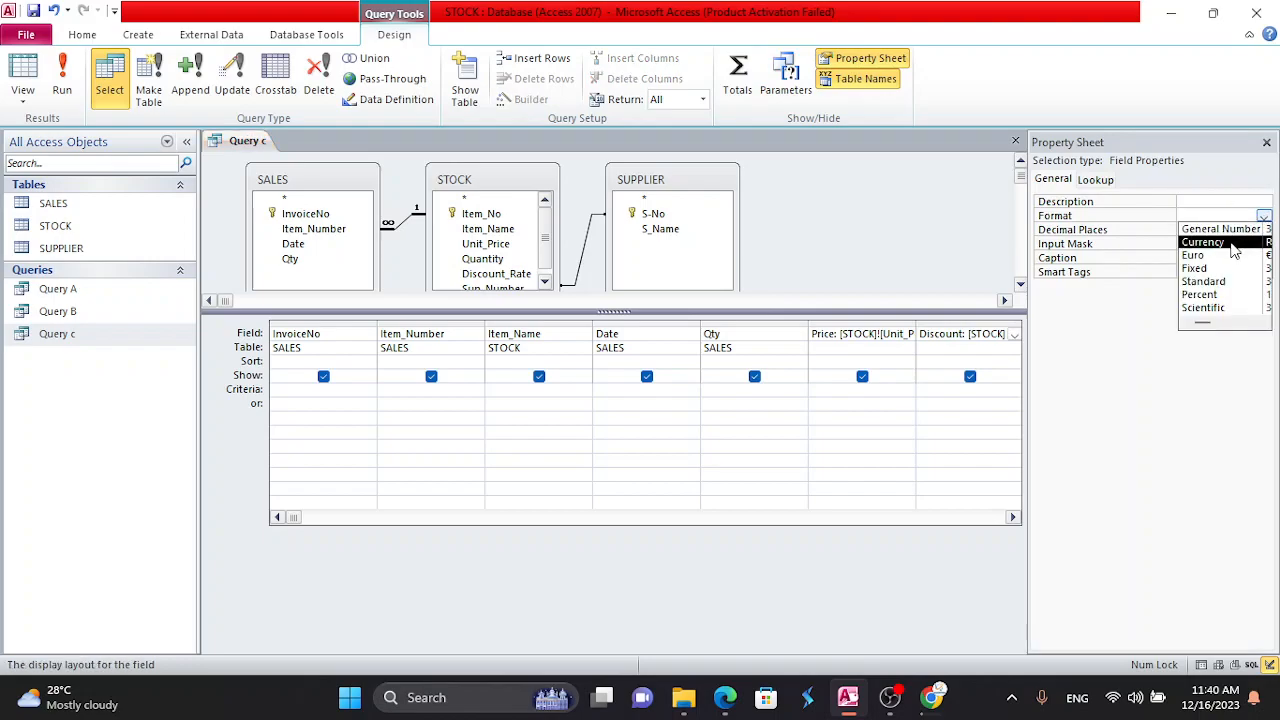
{"action": "left_click", "coordinate": [1233, 244]}
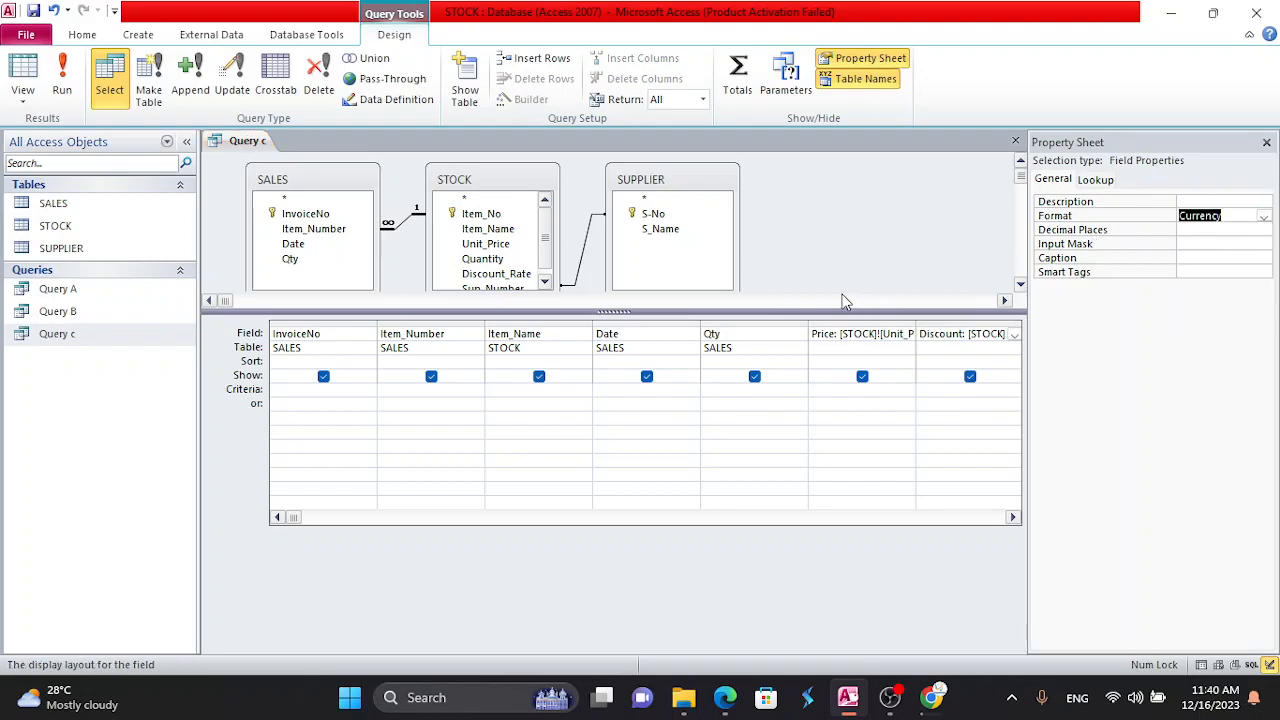
{"action": "left_click", "coordinate": [830, 265]}
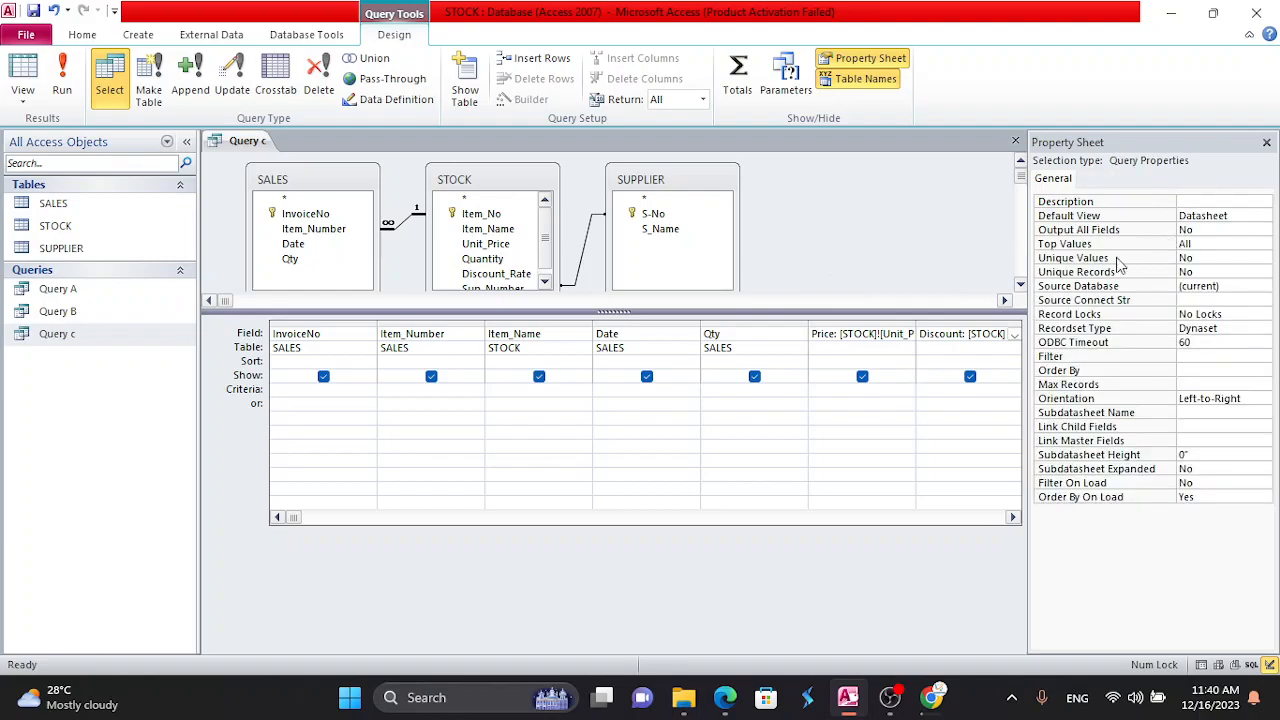
- Set the Price field's format to Currency and run the query to check its datasheet
{"action": "left_click", "coordinate": [960, 334]}
{"action": "left_click", "coordinate": [772, 334]}
{"action": "left_click", "coordinate": [1216, 215]}
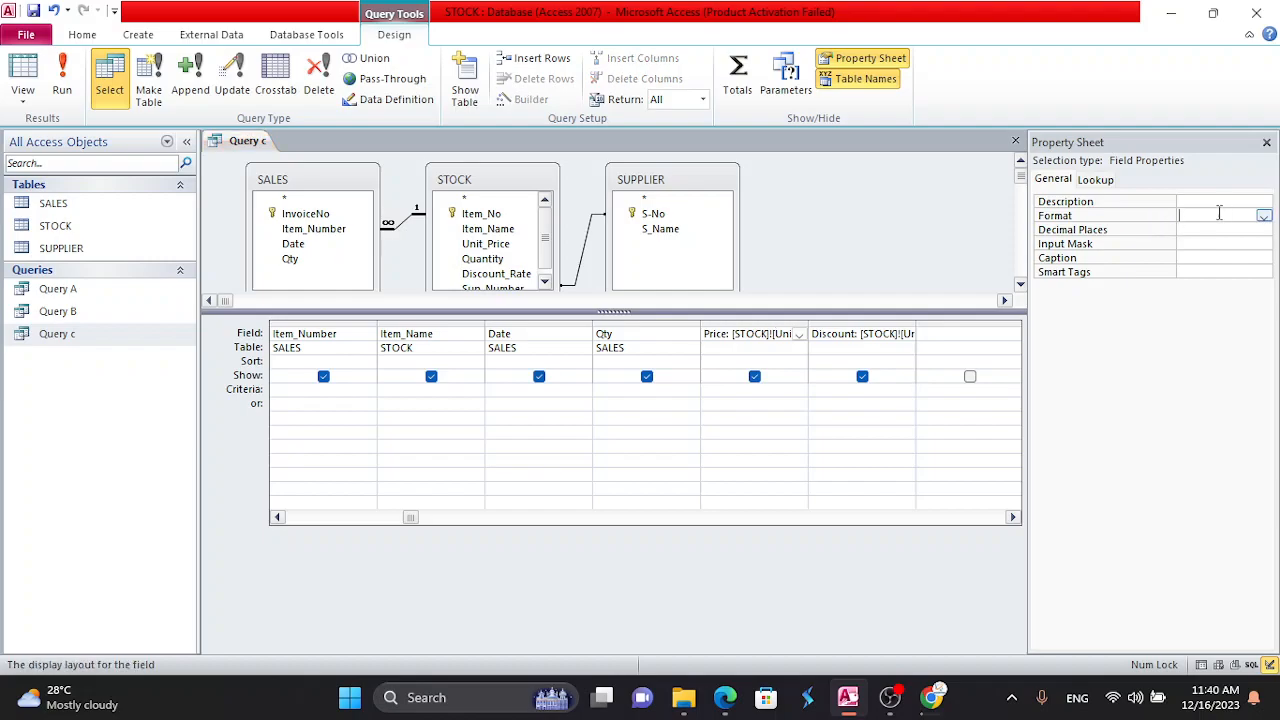
{"action": "left_click", "coordinate": [1265, 217]}
{"action": "left_click", "coordinate": [1216, 240]}
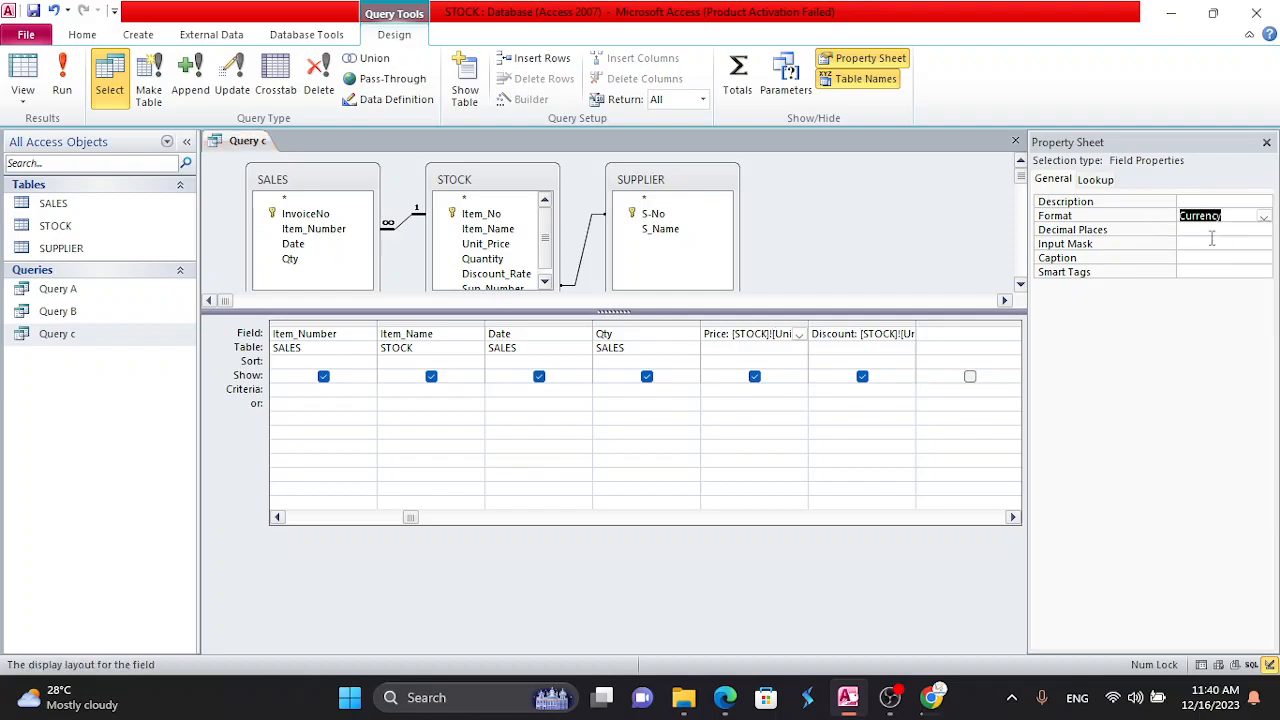
{"action": "left_click", "coordinate": [62, 78]}
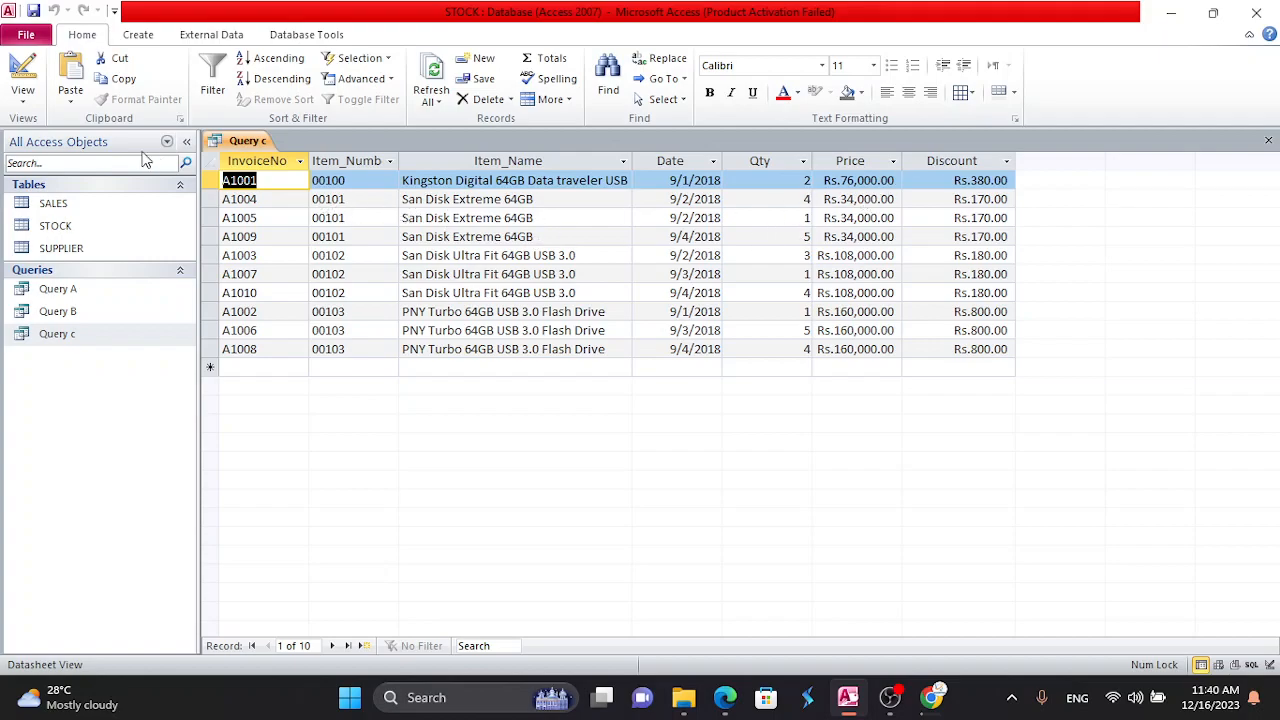
- Return to the query's design and start a calculated field after Discount with the partial expression [Price] -
{"action": "left_click", "coordinate": [22, 92]}
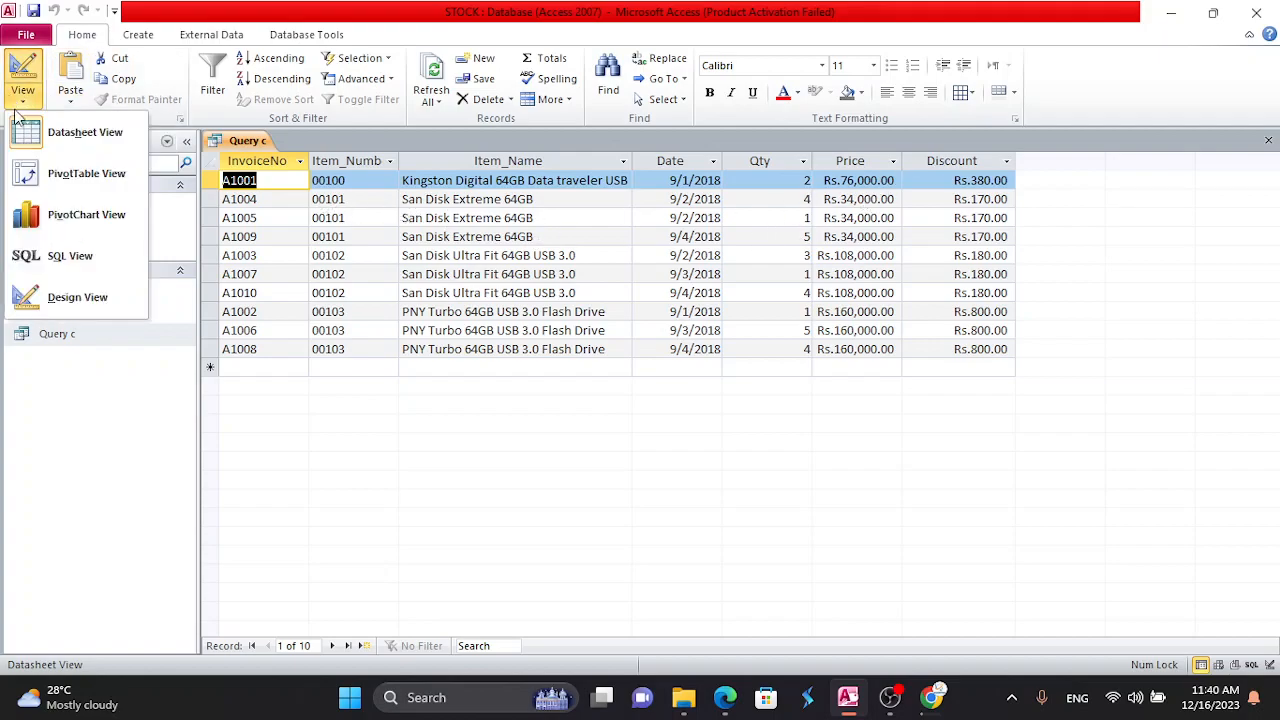
{"action": "left_click", "coordinate": [82, 310]}
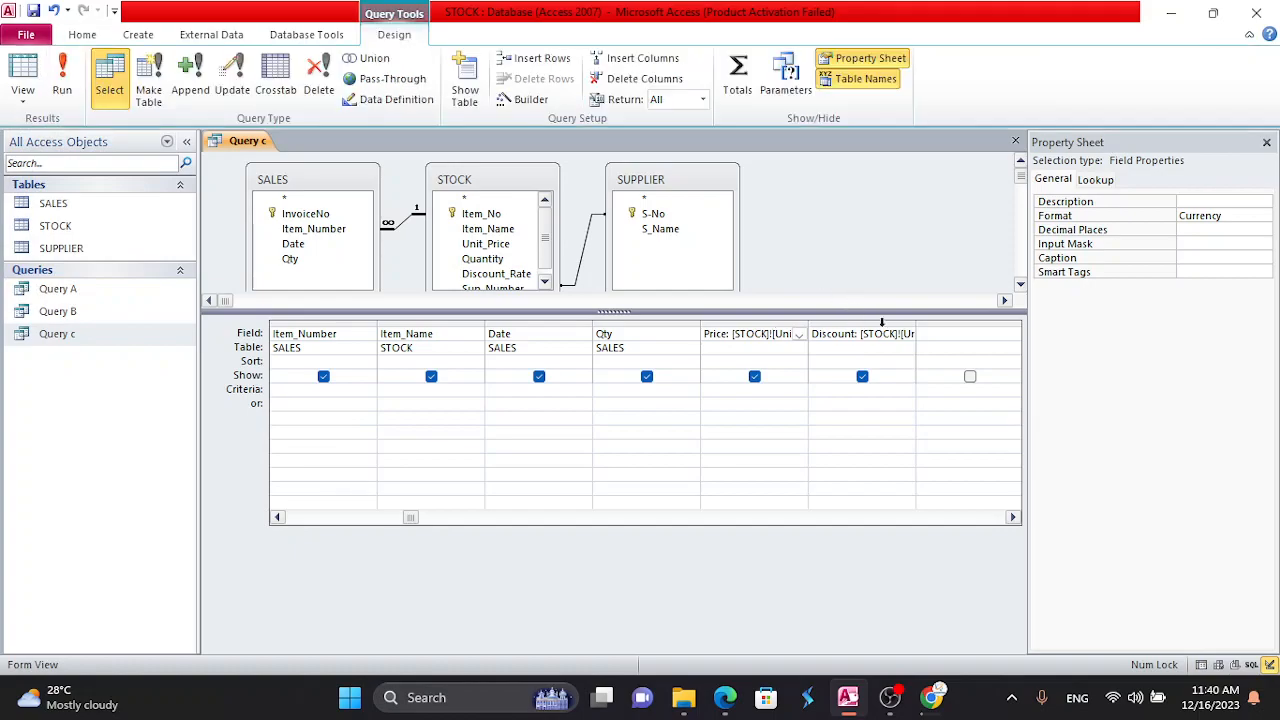
{"action": "left_click", "coordinate": [930, 334]}
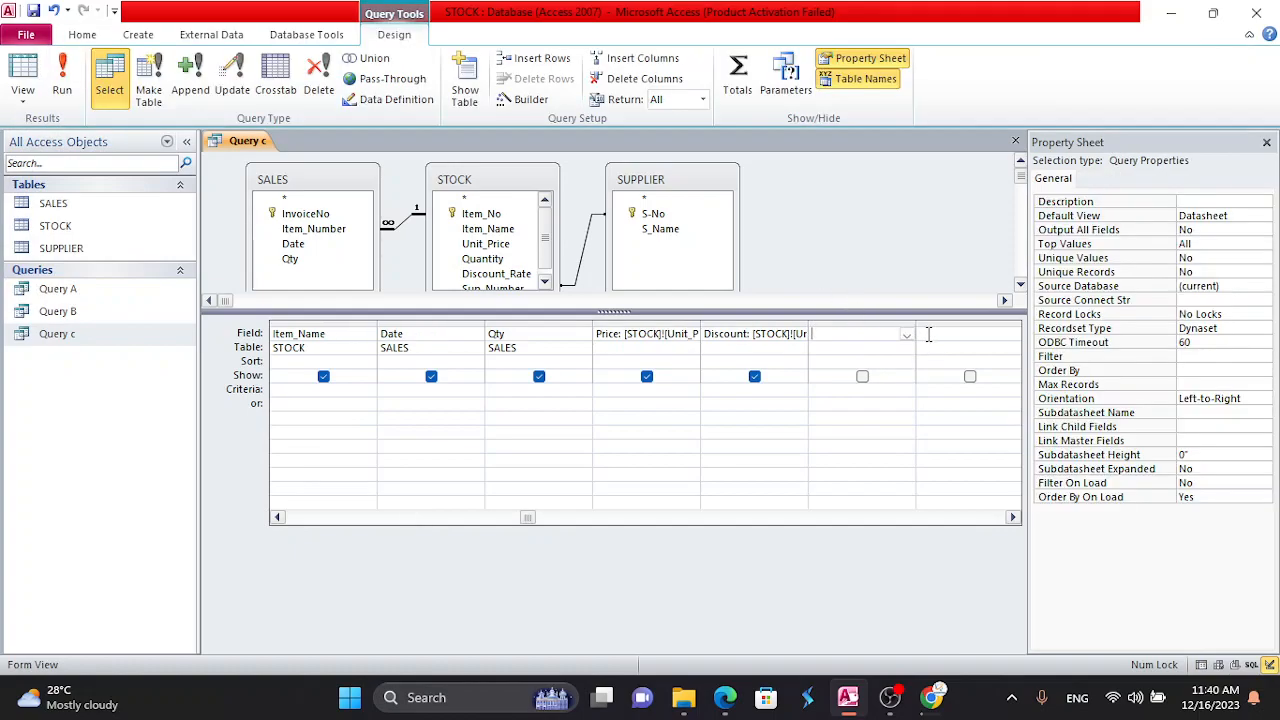
{"action": "right_click", "coordinate": [835, 334]}
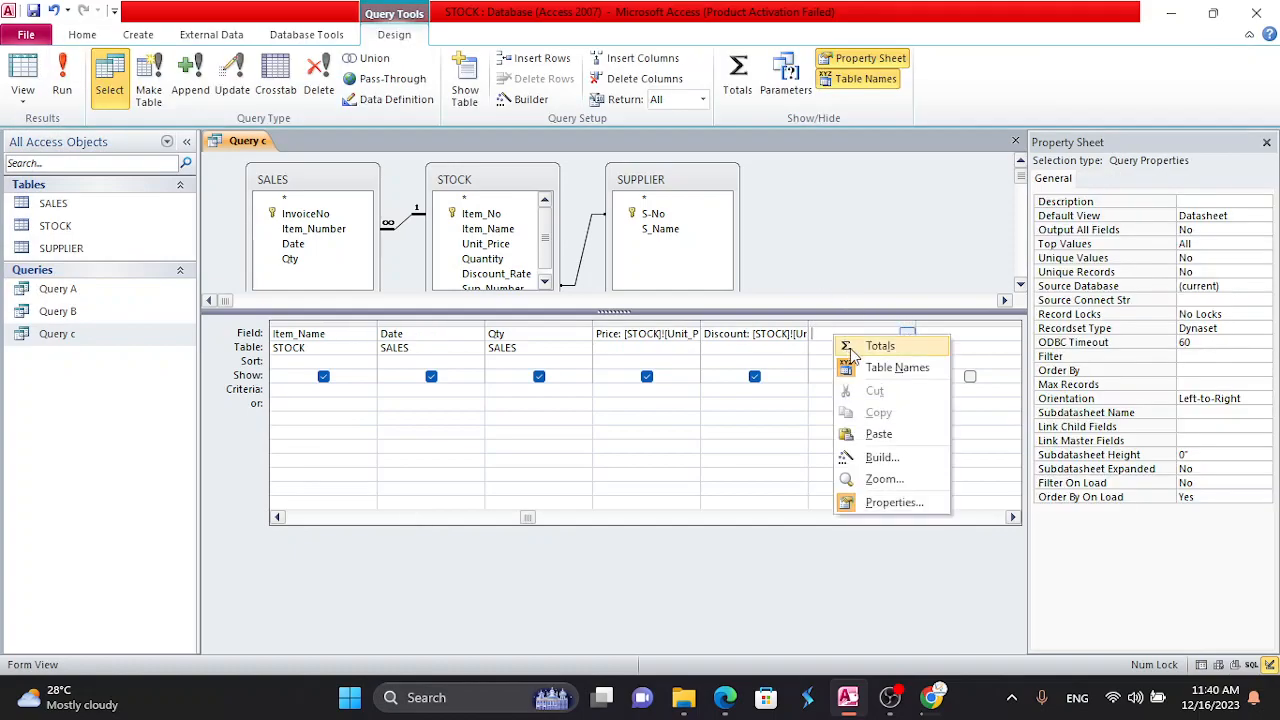
{"action": "left_click", "coordinate": [873, 460]}
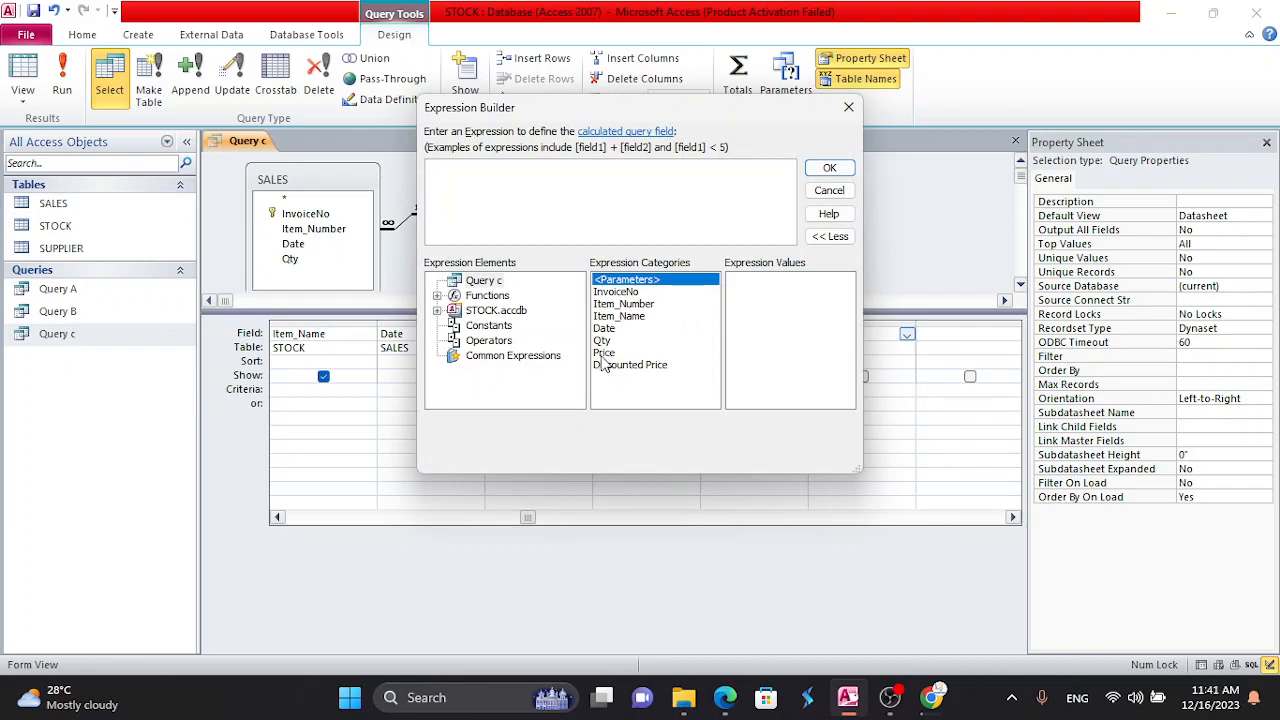
{"action": "double_click", "coordinate": [603, 354]}
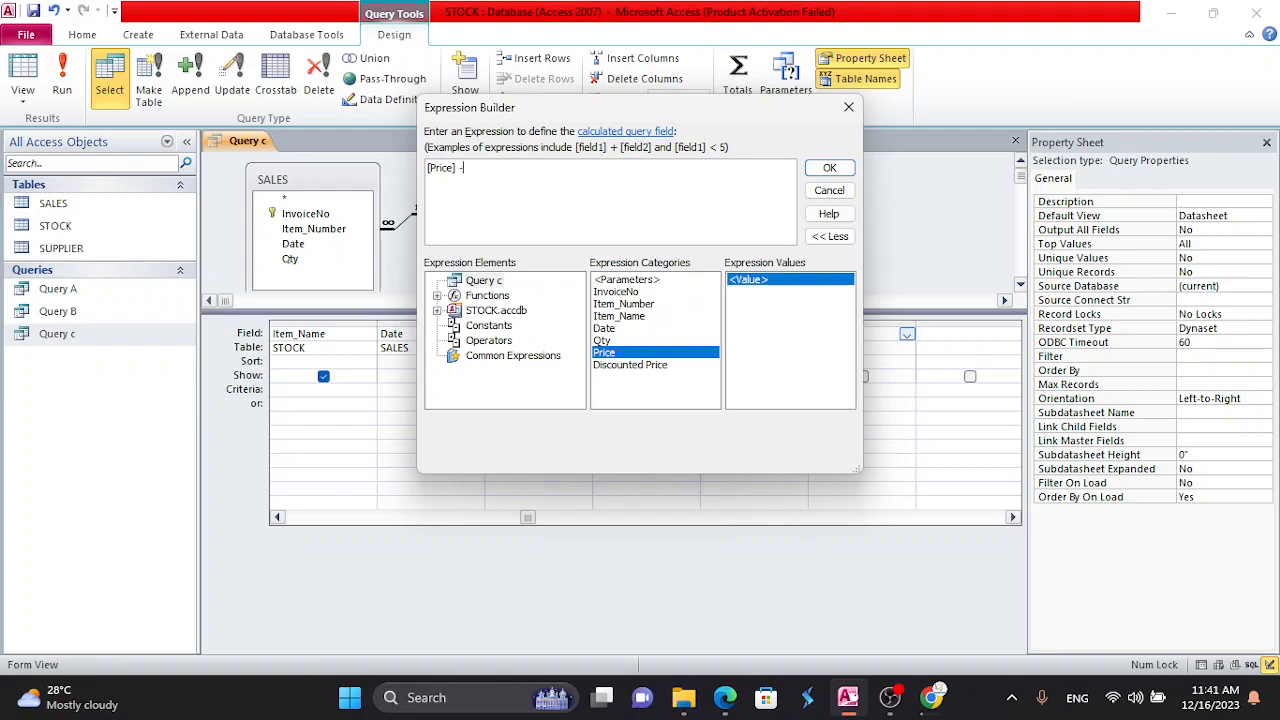
{"action": "left_click", "coordinate": [612, 366]}
{"action": "left_click", "coordinate": [829, 168]}
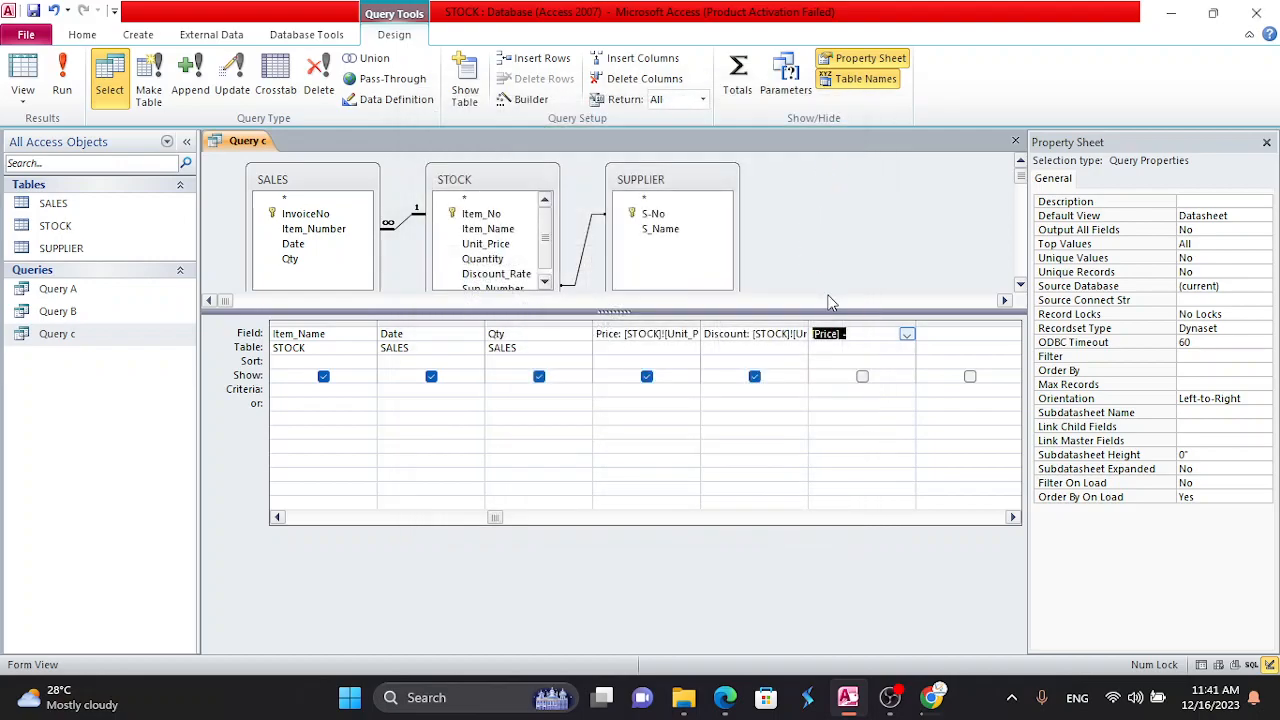
{"action": "left_click", "coordinate": [848, 337]}
{"action": "right_click", "coordinate": [865, 333]}
{"action": "left_click", "coordinate": [909, 456]}
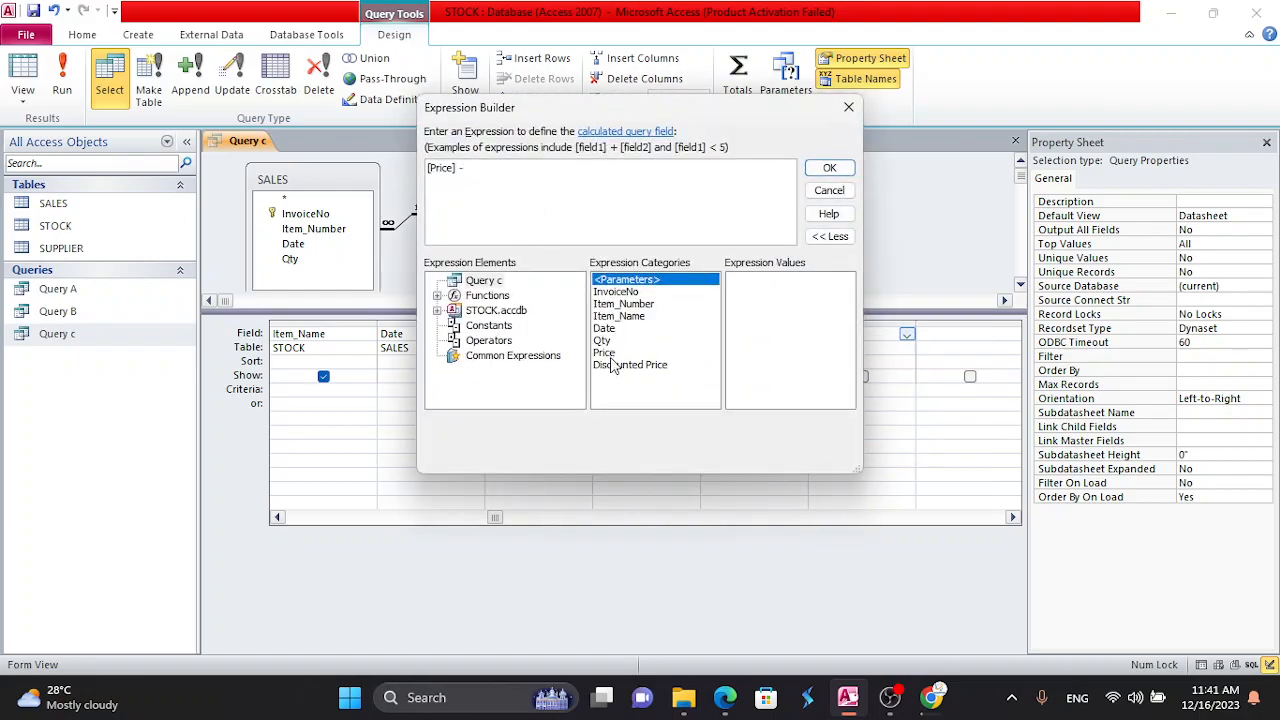
{"action": "left_click", "coordinate": [846, 192]}
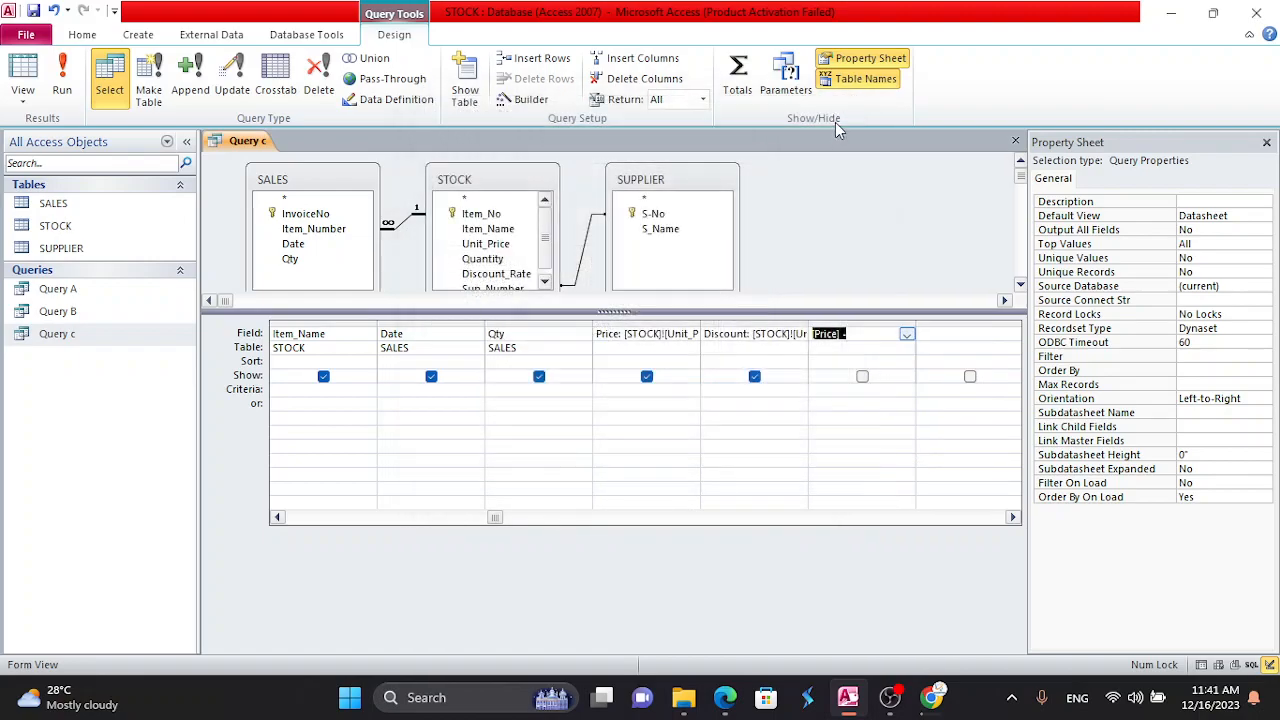
- Clear the unfinished calculated field after Discount, save Query c and close it after running it
{"action": "right_click", "coordinate": [246, 142]}
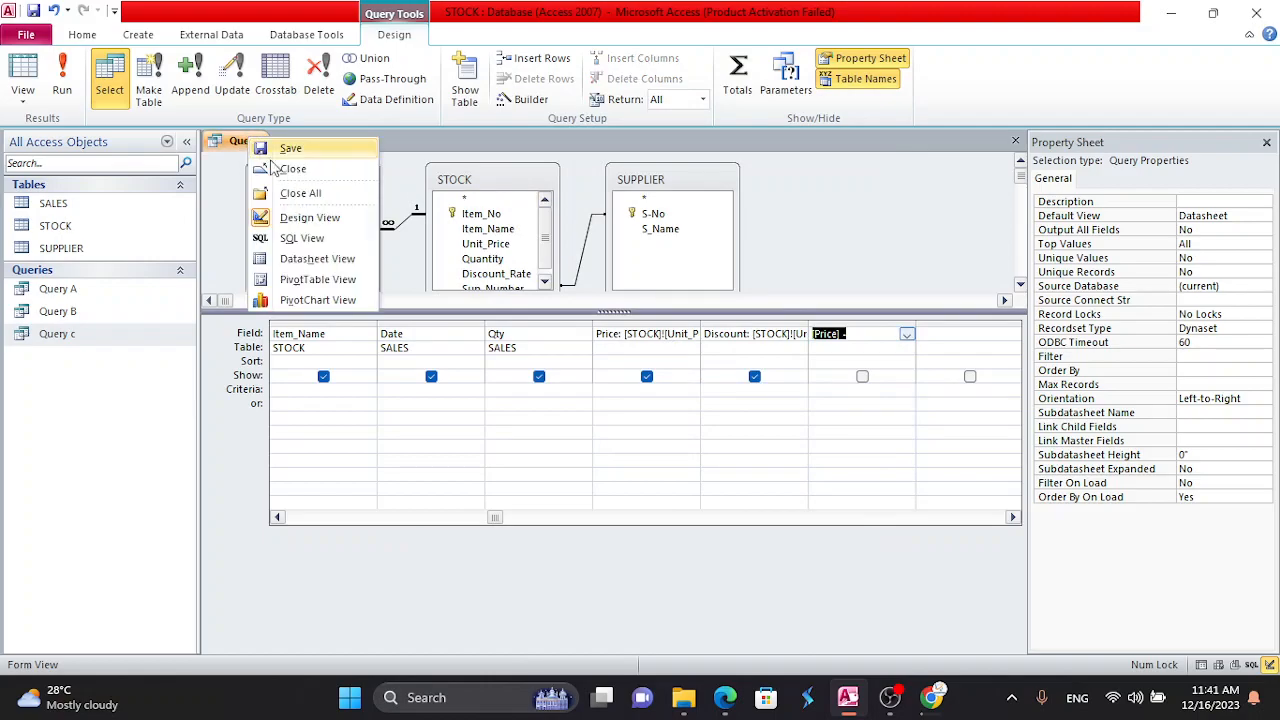
{"action": "left_click", "coordinate": [290, 148]}
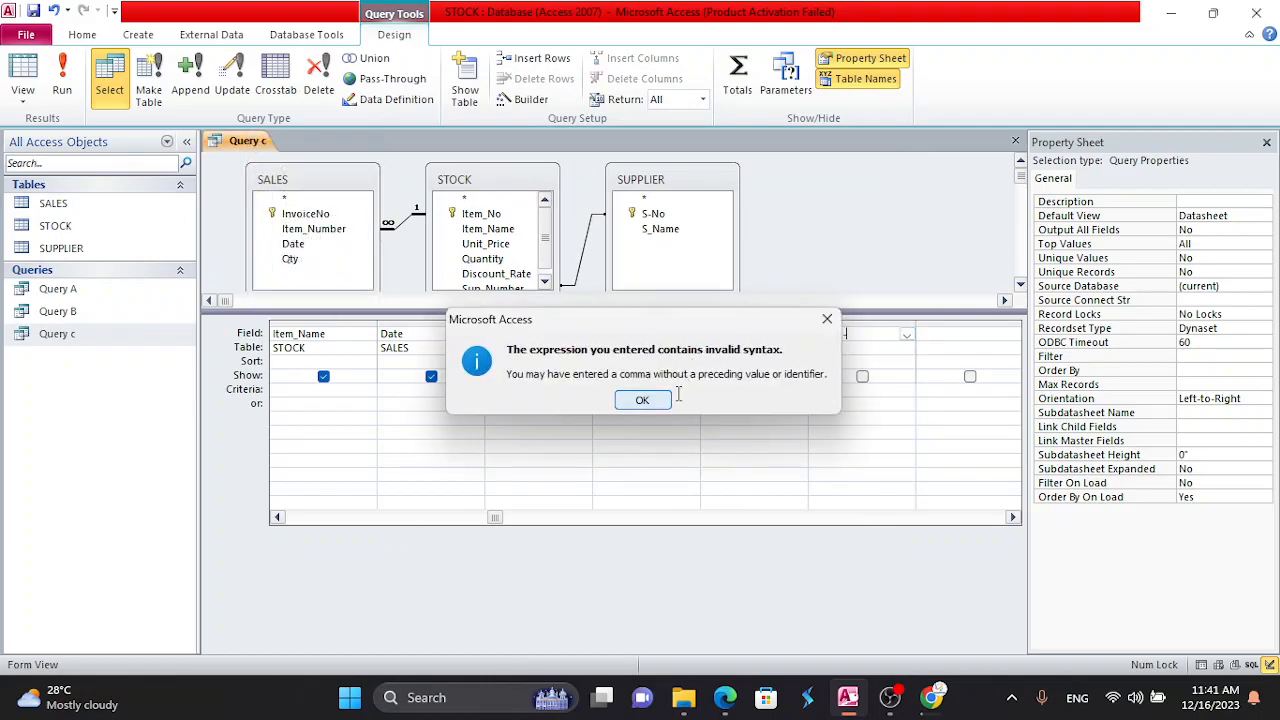
{"action": "left_click", "coordinate": [646, 397]}
{"action": "key", "text": "BackSpace"}
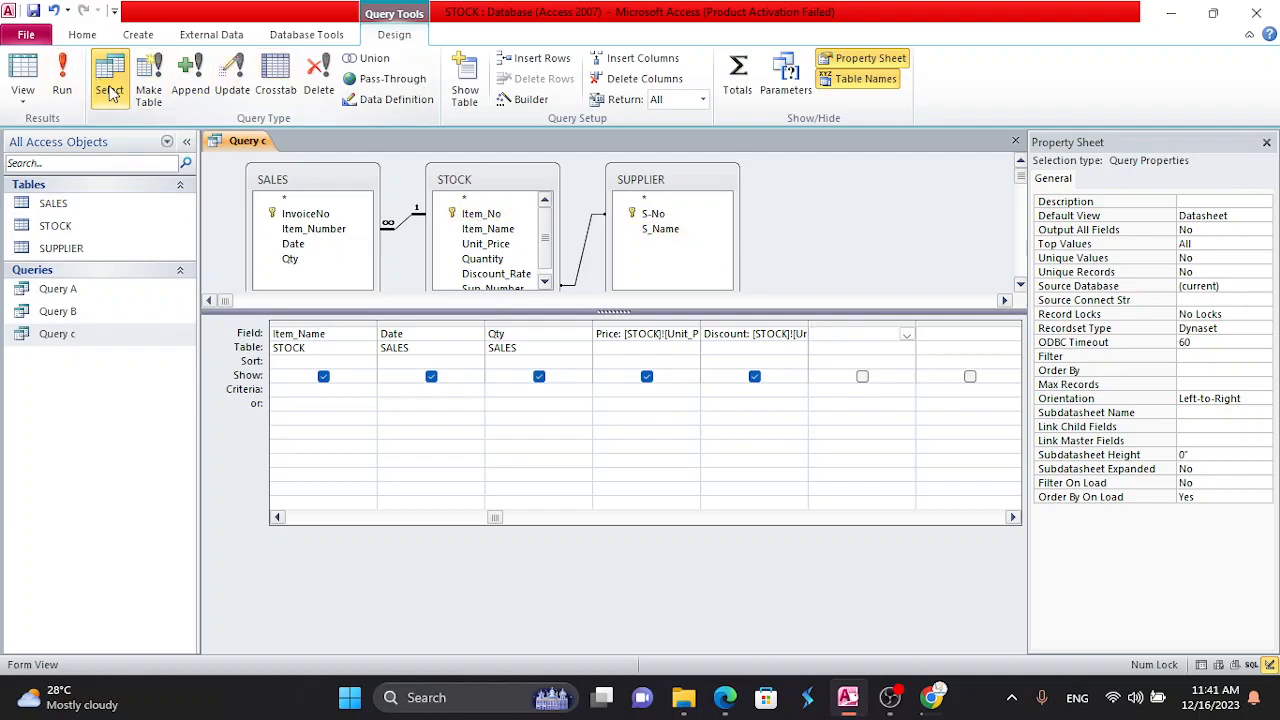
{"action": "right_click", "coordinate": [247, 141]}
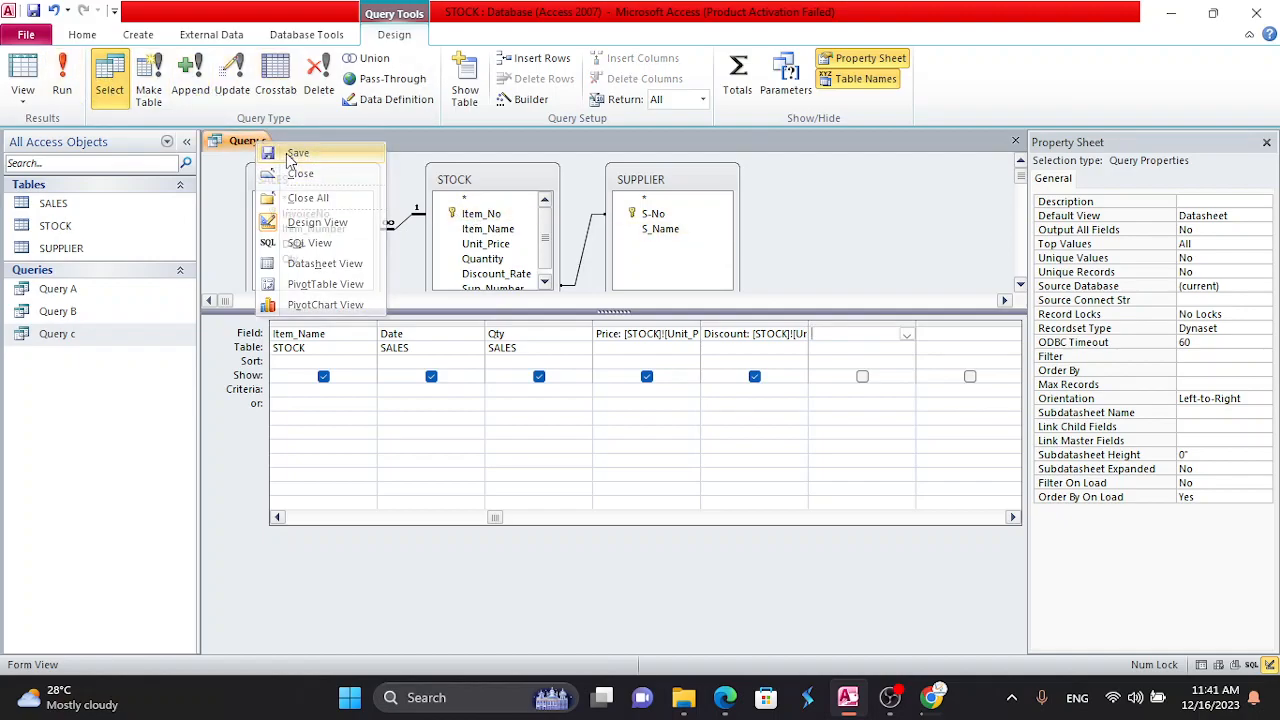
{"action": "left_click", "coordinate": [291, 155]}
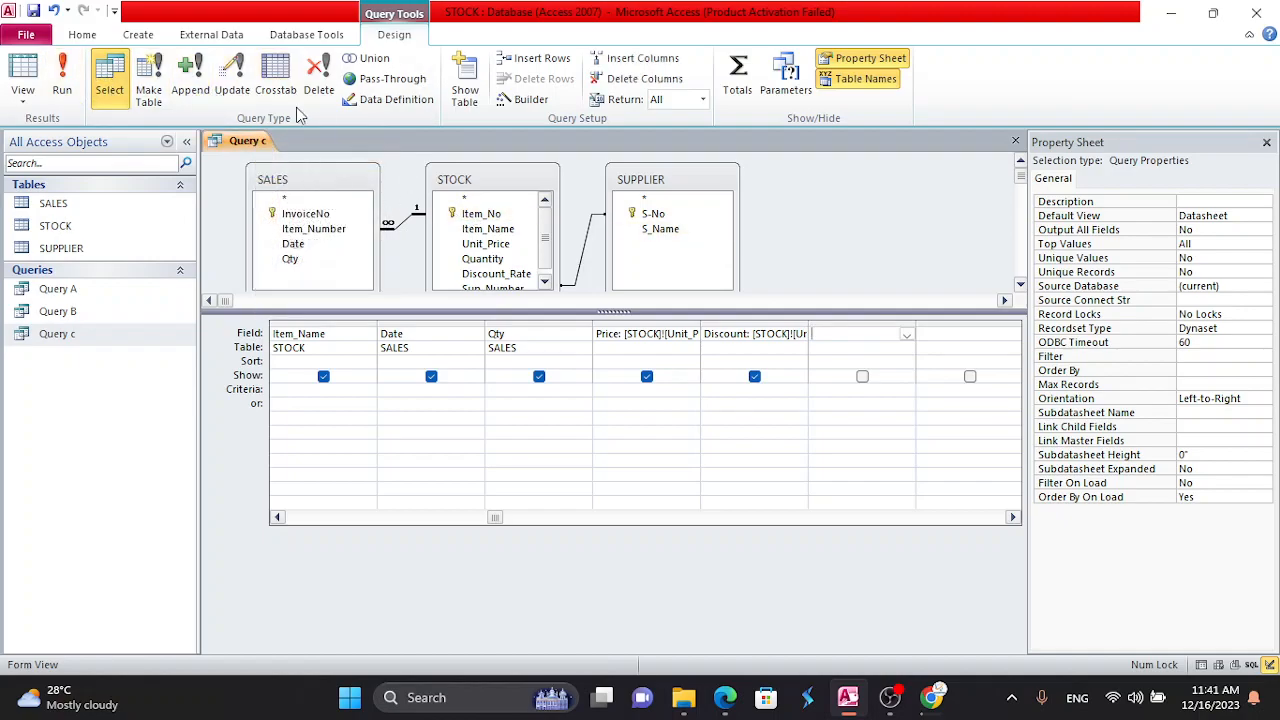
{"action": "left_click", "coordinate": [66, 88]}
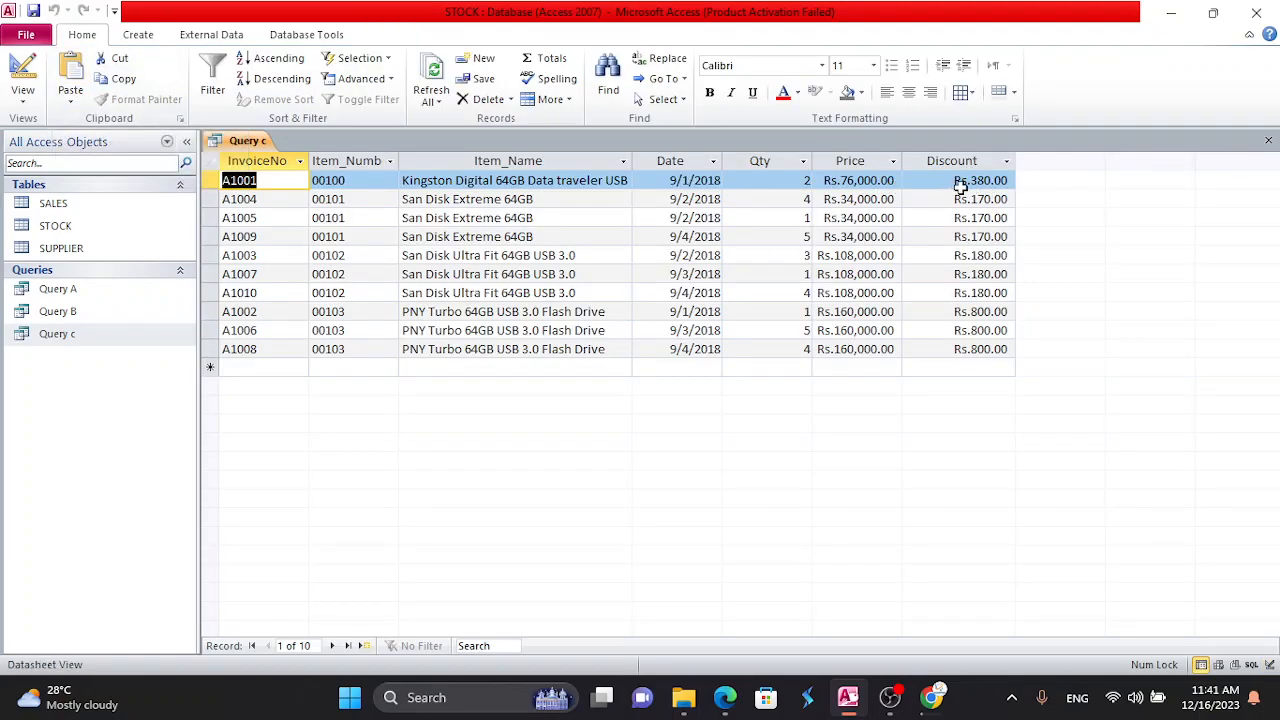
{"action": "left_click", "coordinate": [1268, 140]}
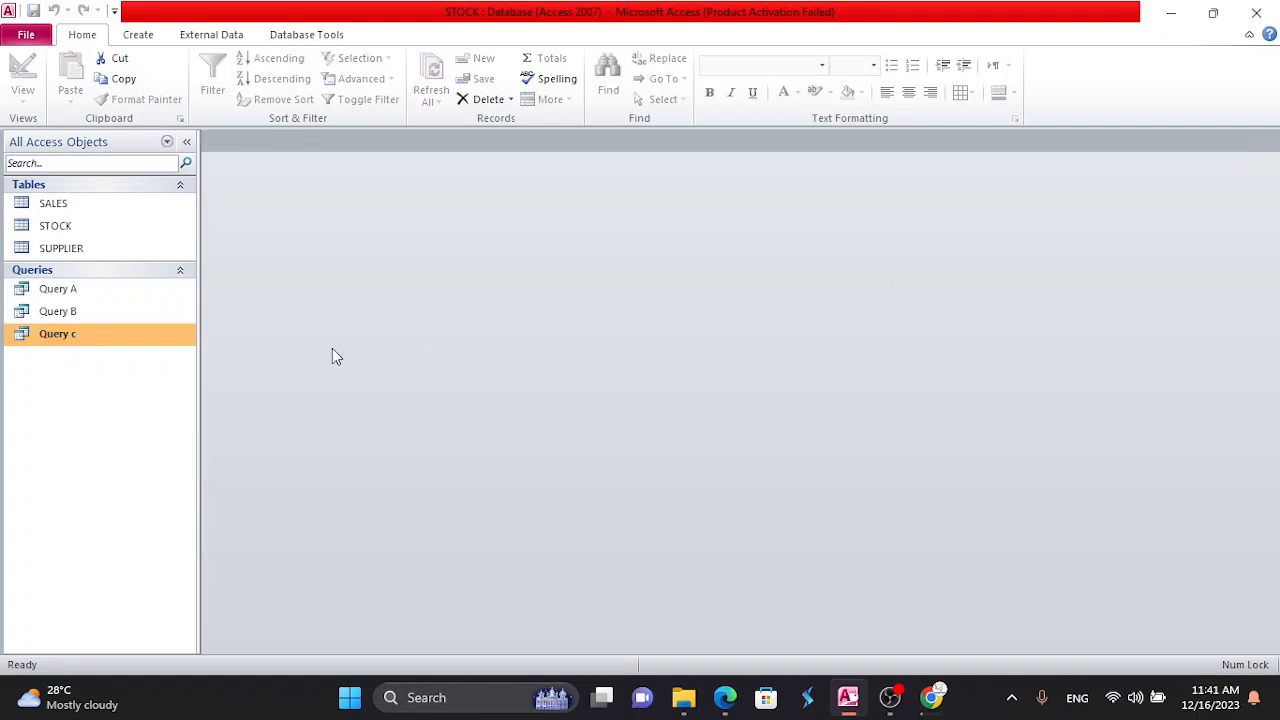
- Reopen Query c in Design view and hide the Property Sheet
{"action": "right_click", "coordinate": [118, 335]}
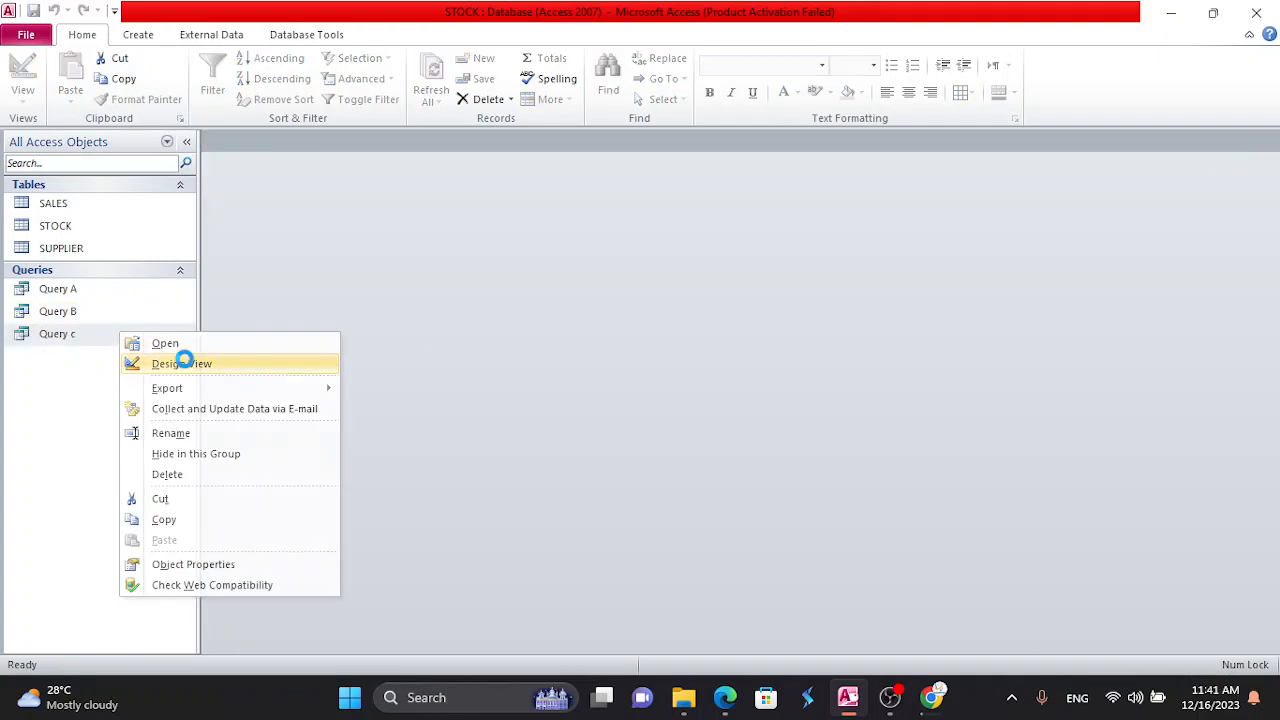
{"action": "left_click", "coordinate": [183, 357]}
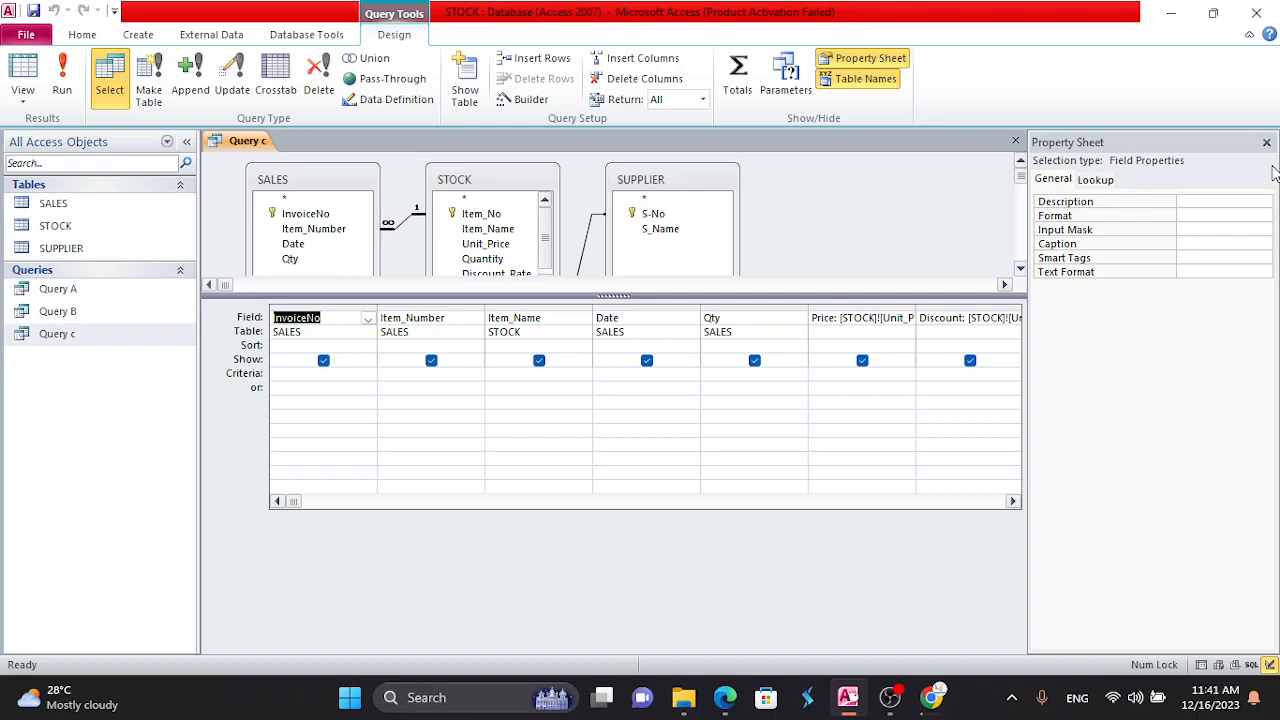
{"action": "left_click", "coordinate": [1266, 142]}
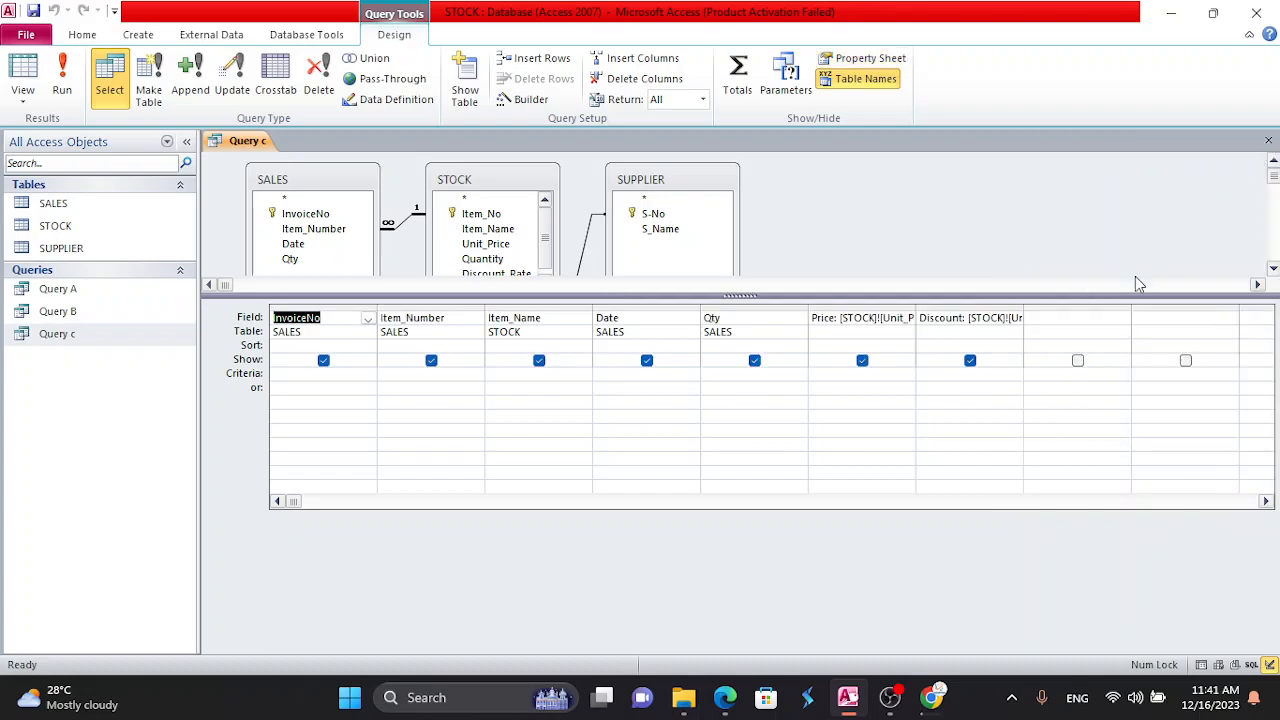
- Build an expression in the empty column after Discount, entering the partial expression [Price] -
{"action": "left_click", "coordinate": [1052, 318]}
{"action": "right_click", "coordinate": [1052, 318]}
{"action": "left_click", "coordinate": [1085, 442]}
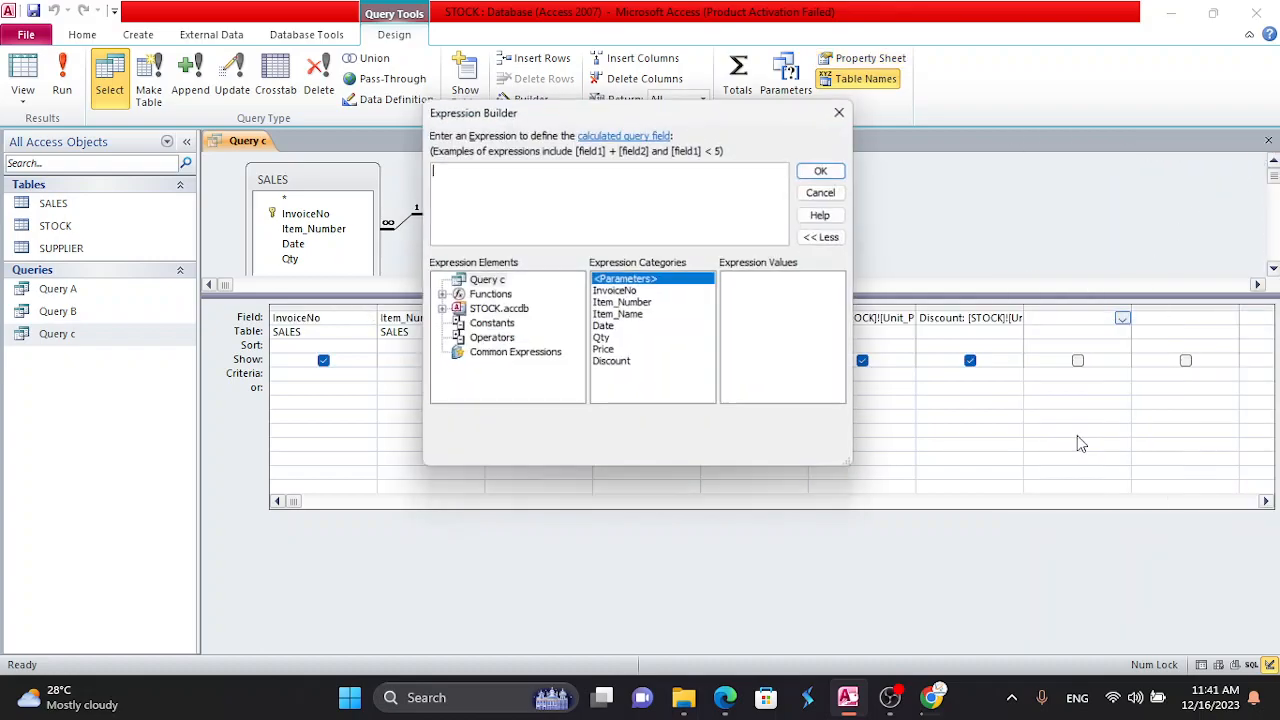
{"action": "double_click", "coordinate": [606, 355]}
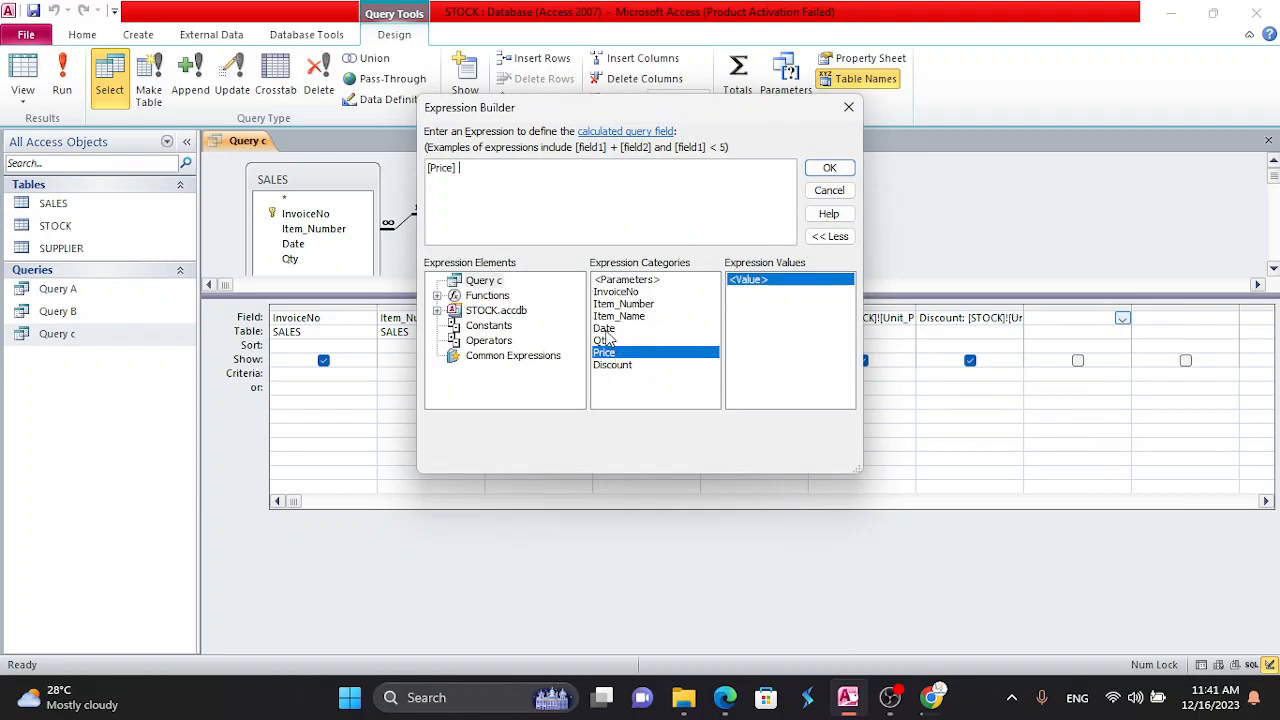
{"action": "type", "text": "-"}
{"action": "left_click", "coordinate": [640, 365]}
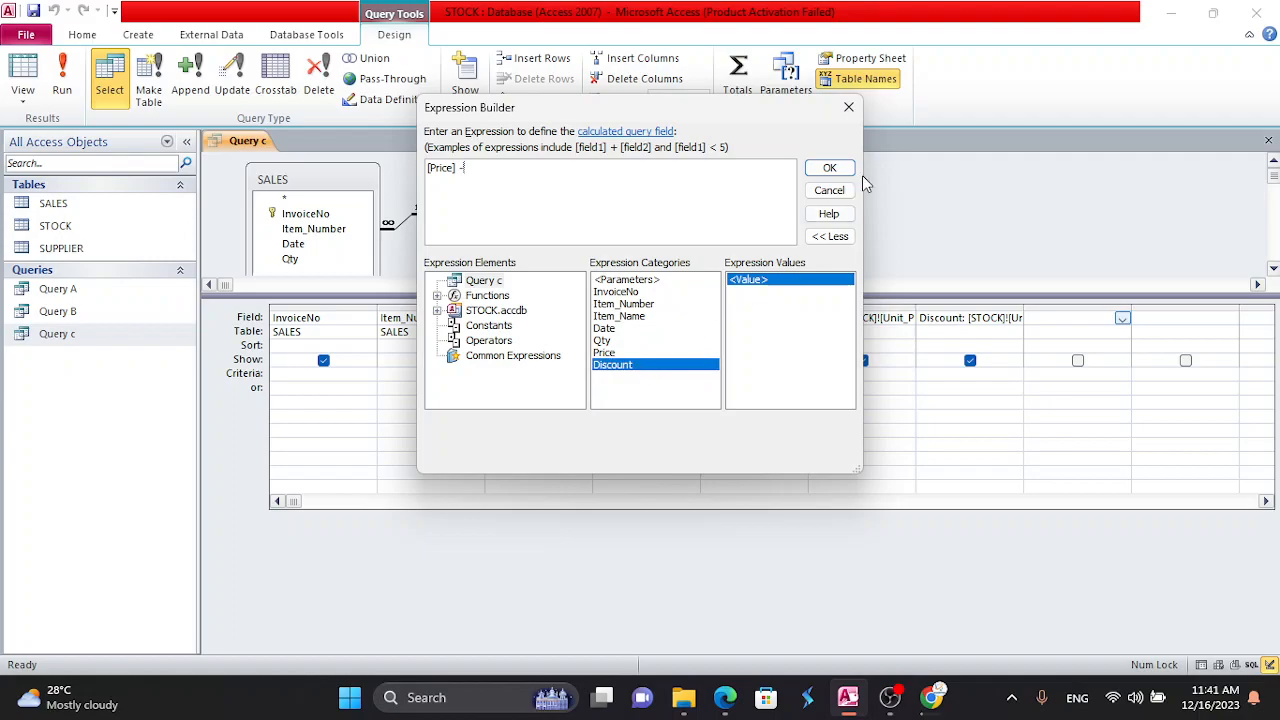
{"action": "left_click", "coordinate": [846, 170]}
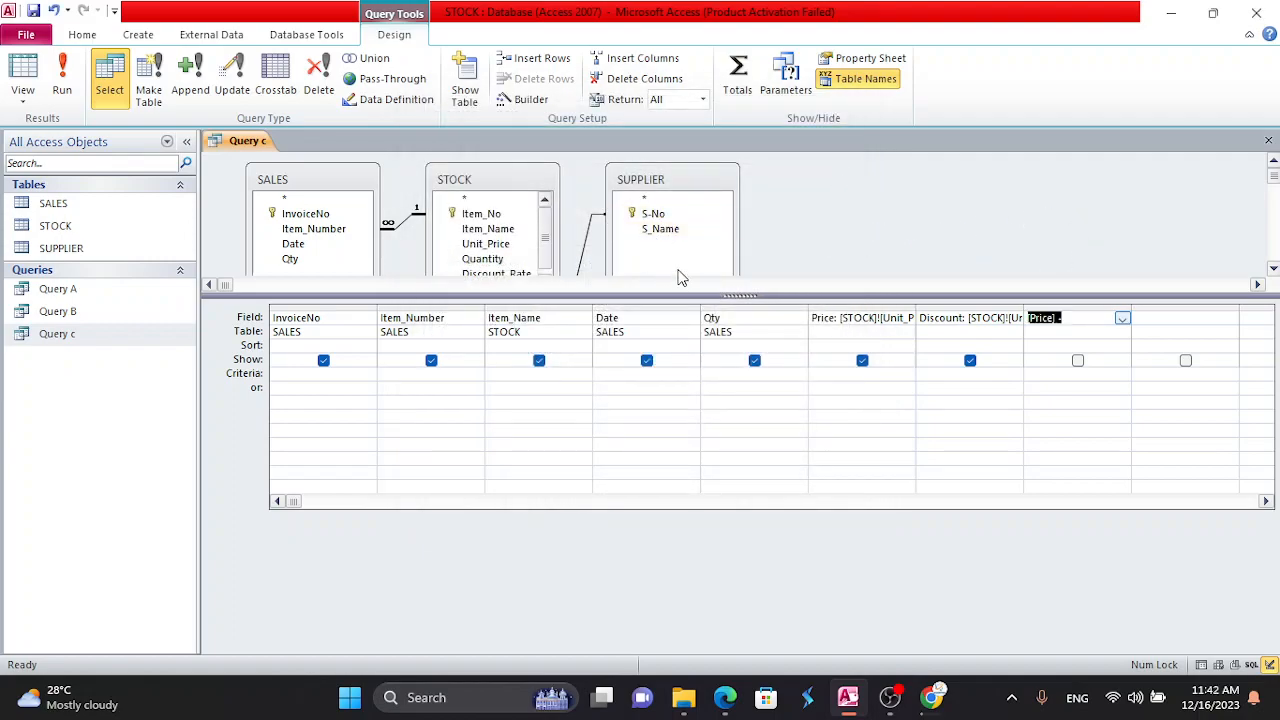
- Complete the new calculated field's expression as [Price]-[Discount] in the Expression Builder
{"action": "scroll", "coordinate": [534, 258], "scroll_direction": "down", "scroll_amount": 1}
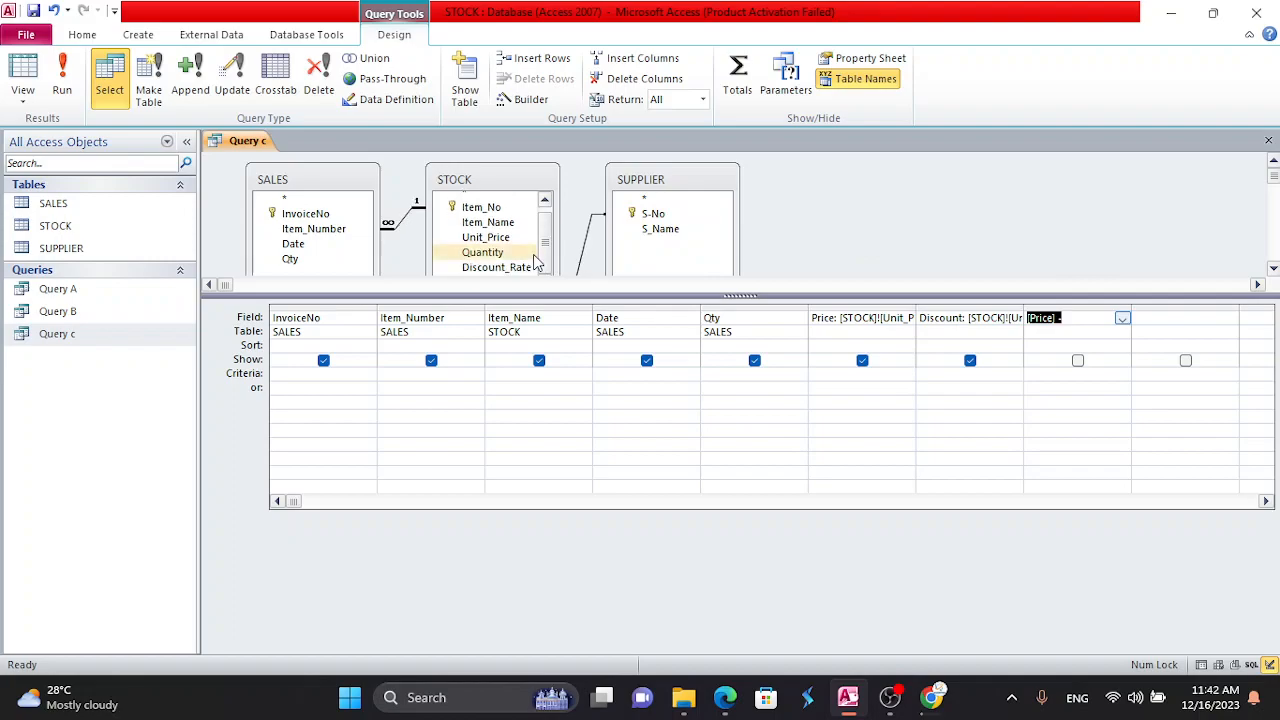
{"action": "right_click", "coordinate": [1040, 318]}
{"action": "left_click", "coordinate": [1085, 441]}
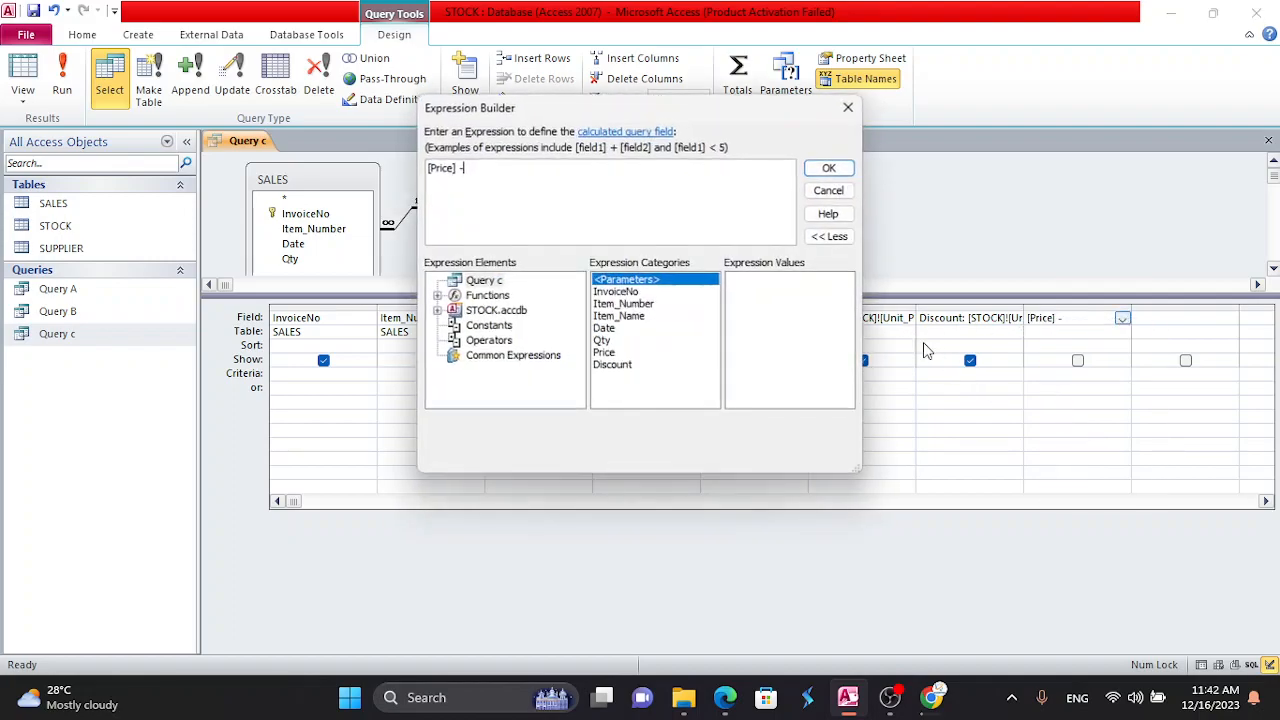
{"action": "double_click", "coordinate": [612, 365]}
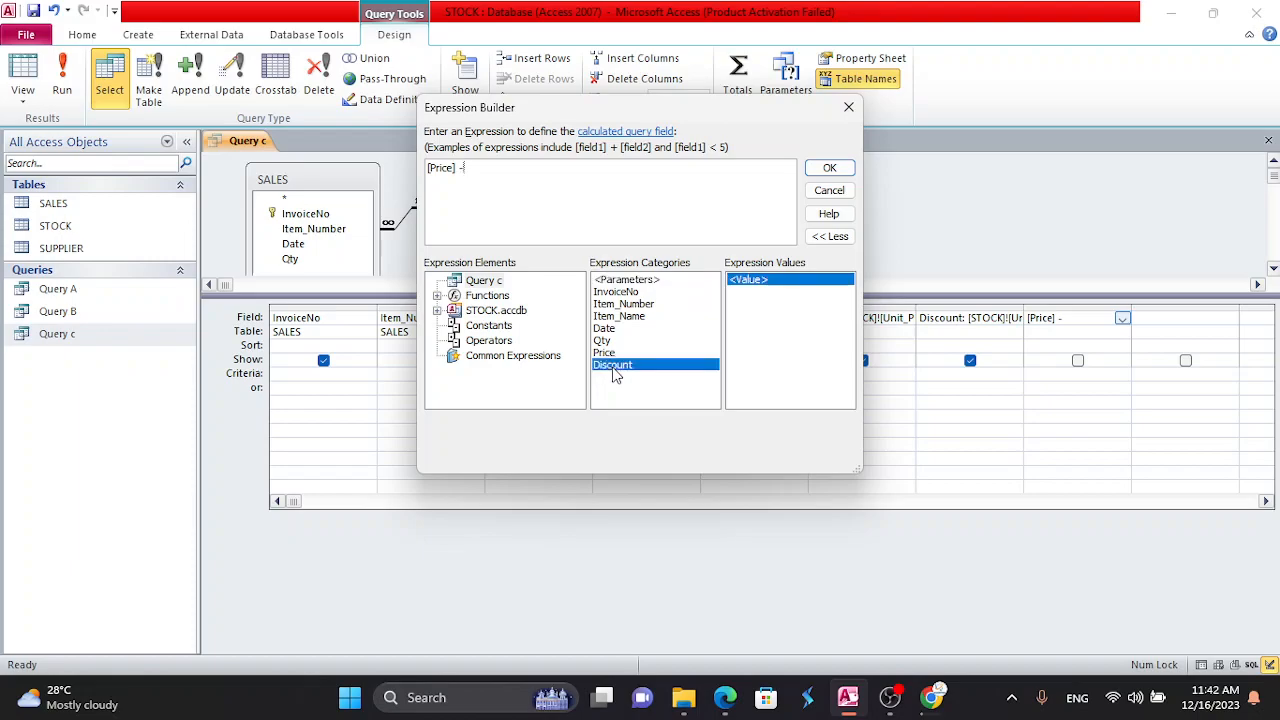
{"action": "left_click", "coordinate": [830, 169]}
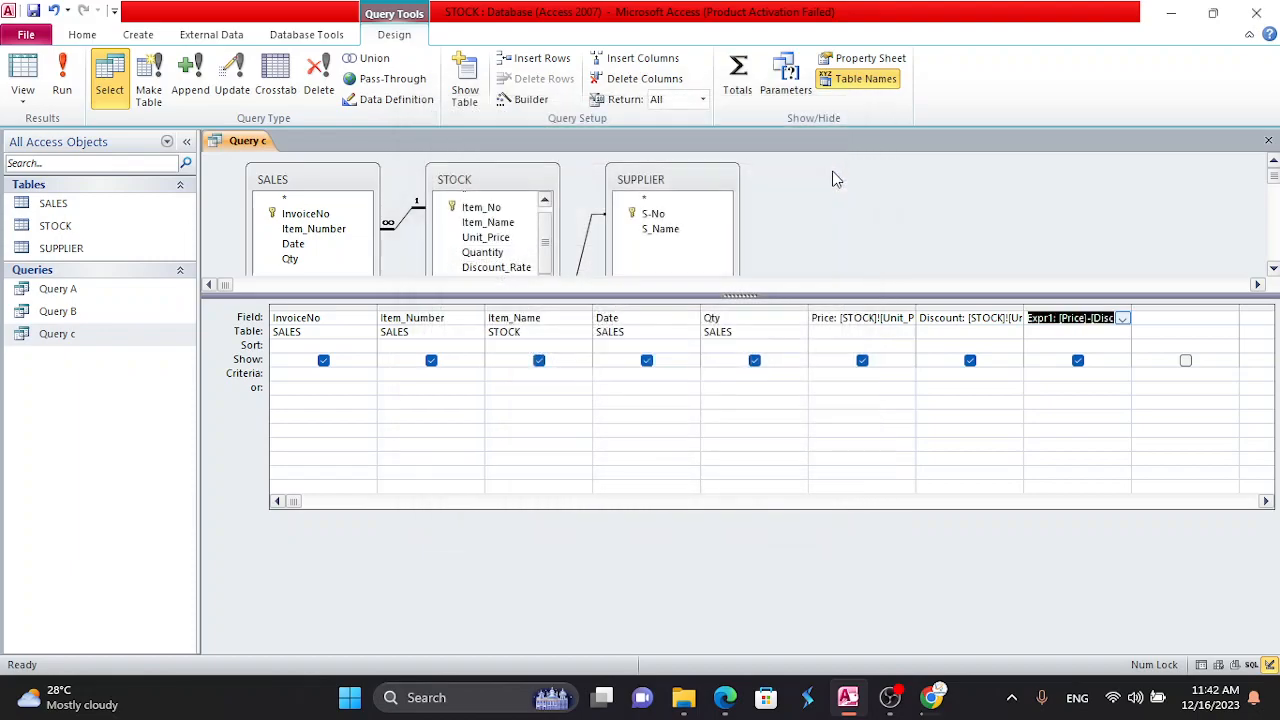
- Rename the calculated field as Dicounted Price, then close Query c and save its design changes
{"action": "double_click", "coordinate": [1036, 318]}
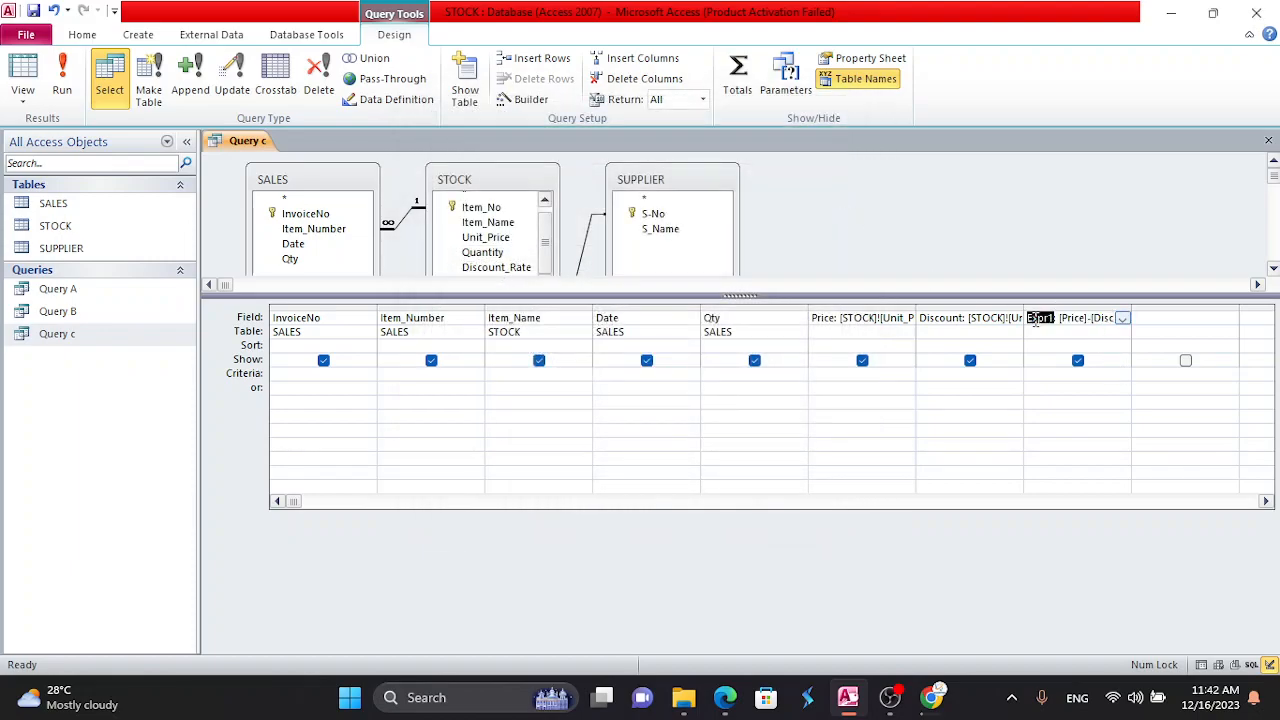
{"action": "type", "text": "D"}
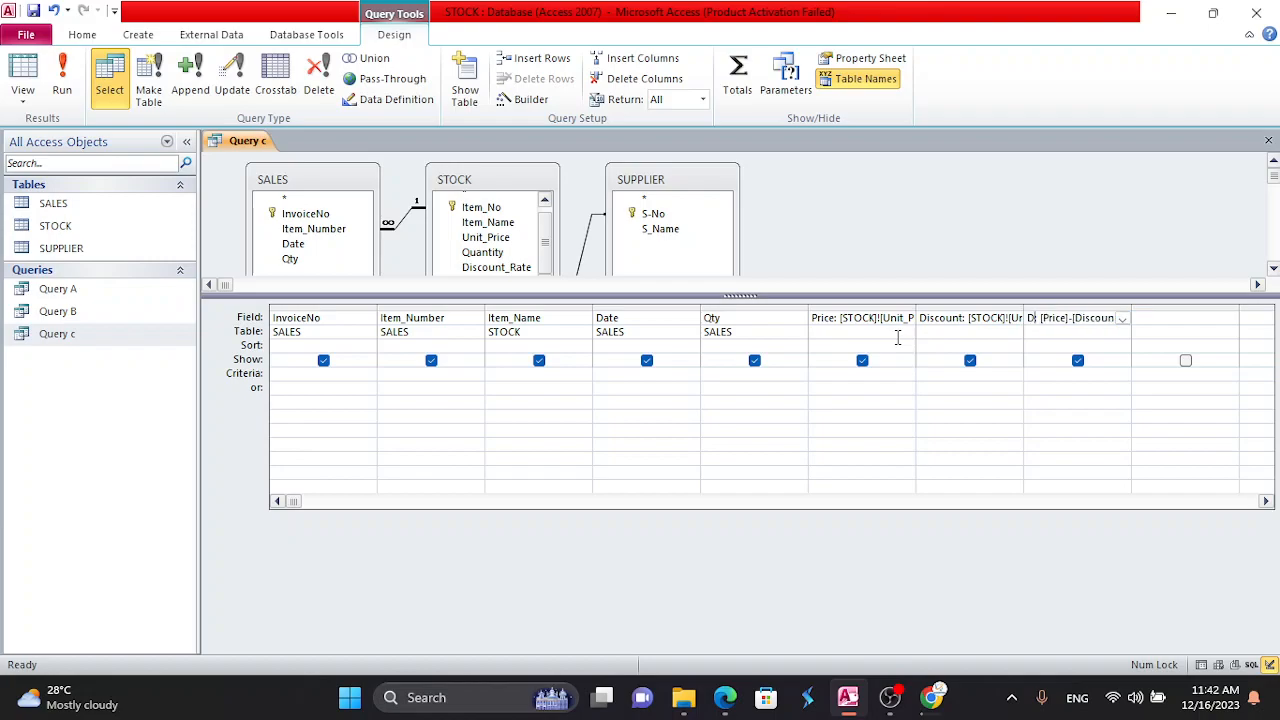
{"action": "type", "text": "iscounted Price: ["}
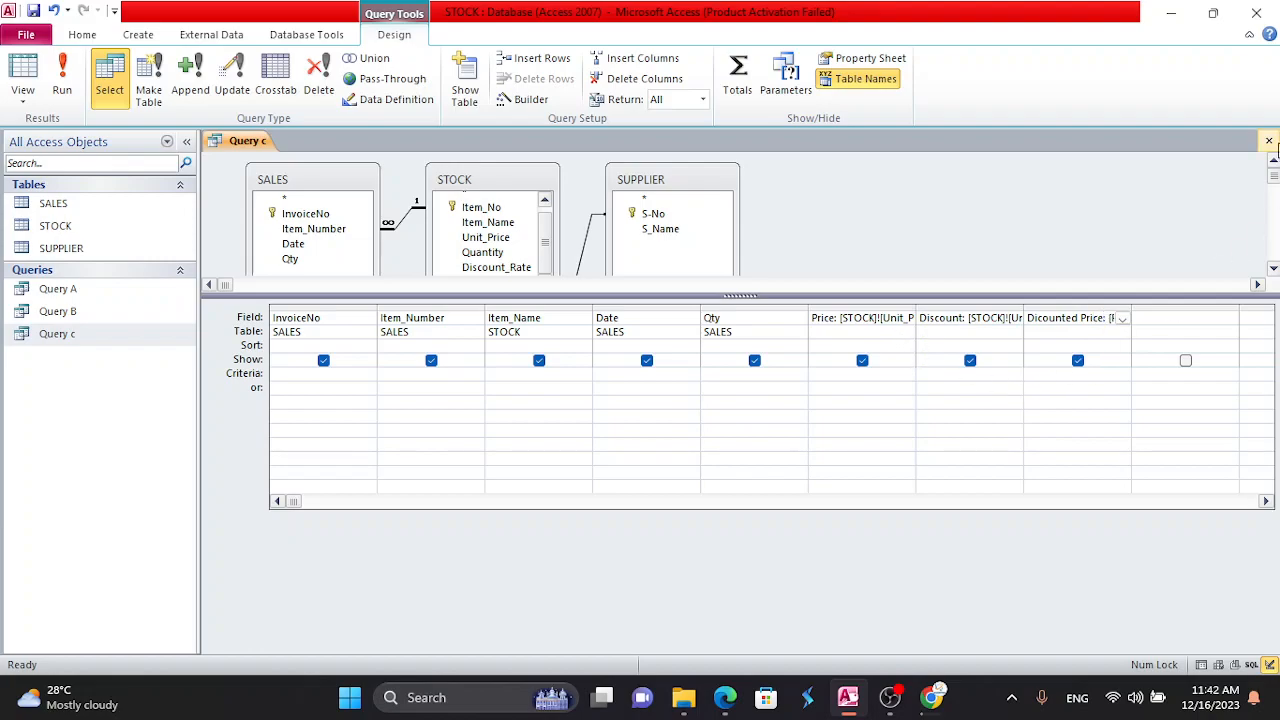
{"action": "left_click", "coordinate": [1268, 140]}
{"action": "left_click", "coordinate": [570, 394]}
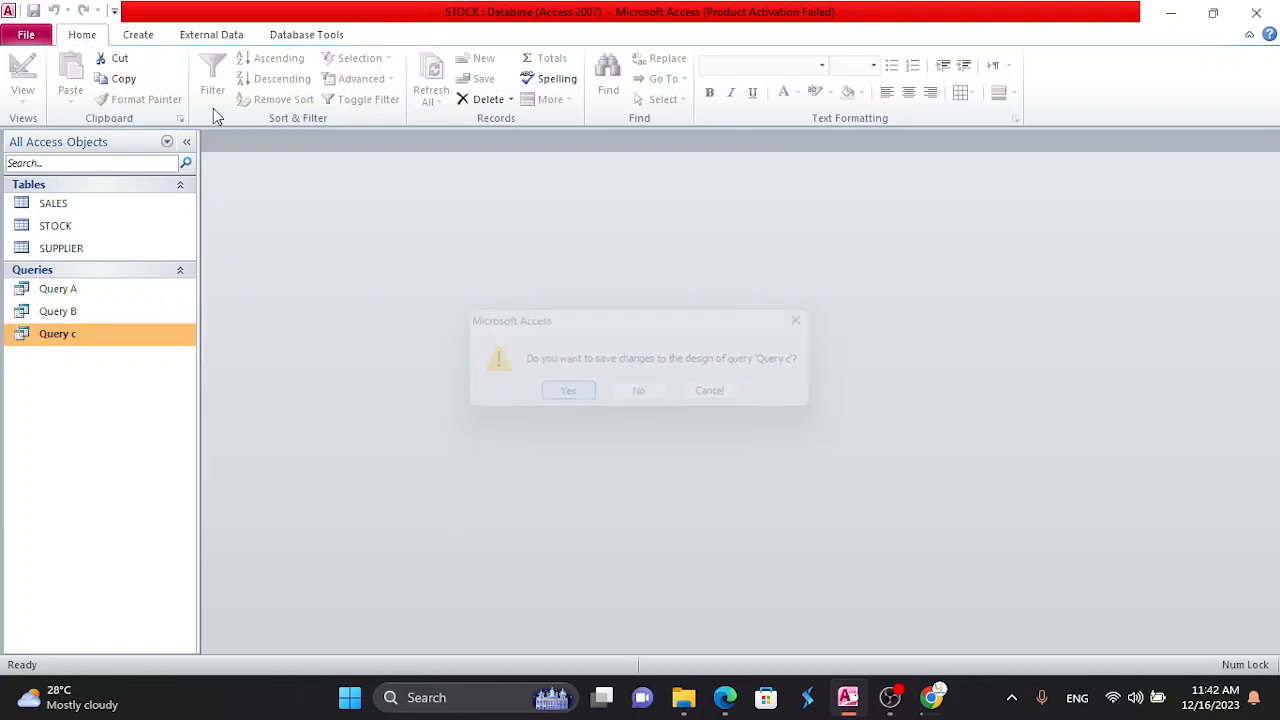
- Open Query c's datasheet to check the Price, Discount and discounted price columns, then close it
{"action": "left_click", "coordinate": [138, 36]}
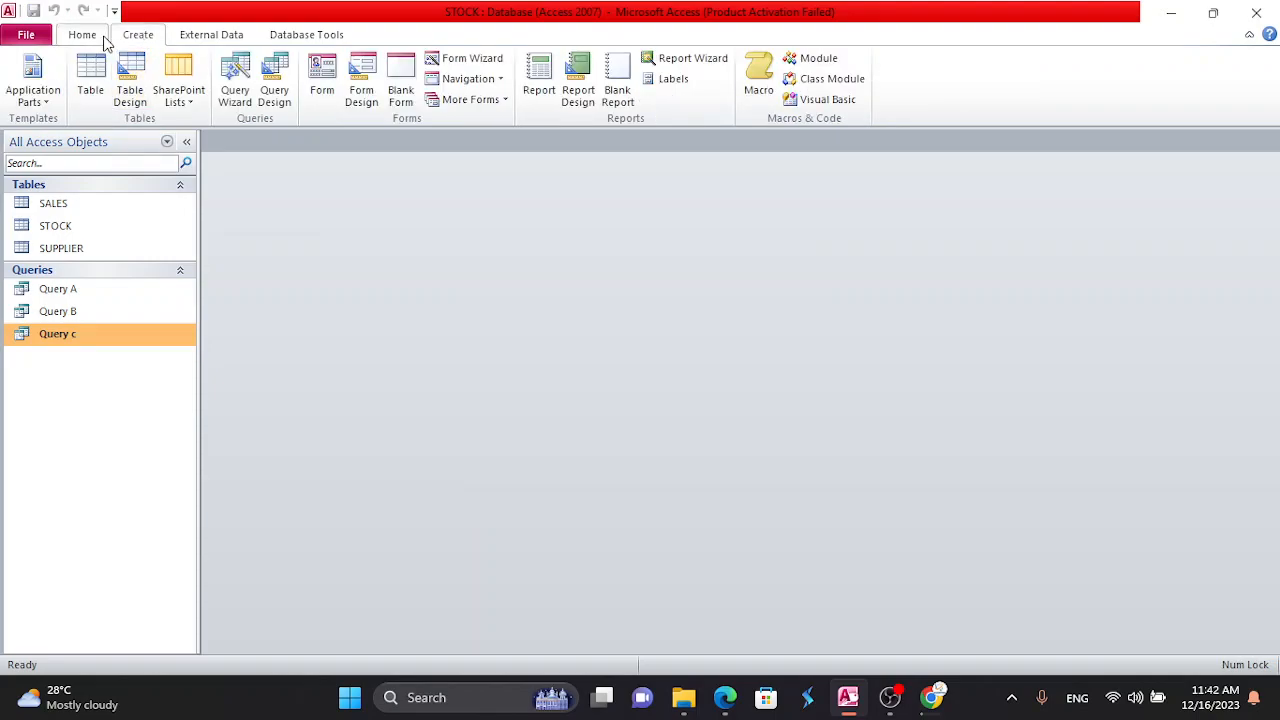
{"action": "double_click", "coordinate": [89, 336]}
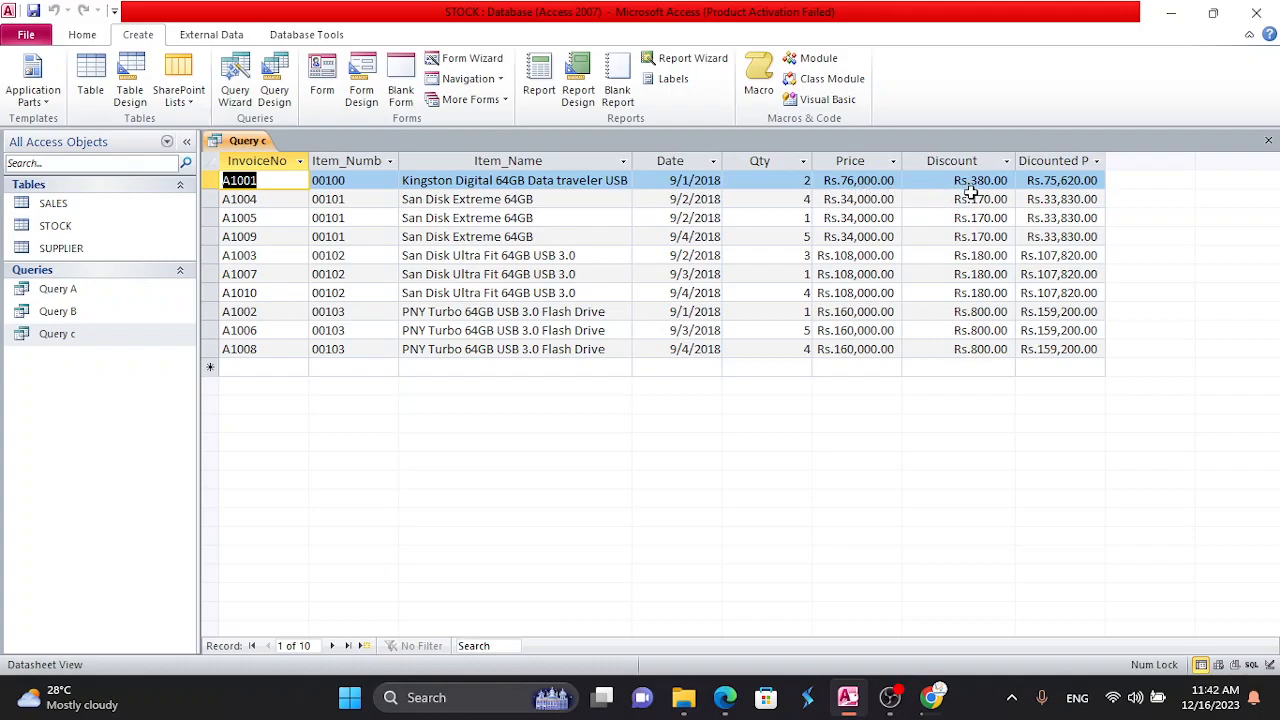
{"action": "left_click", "coordinate": [1268, 140]}
- Open the SALES and STOCK tables to review their records, then close STOCK
{"action": "double_click", "coordinate": [81, 210]}
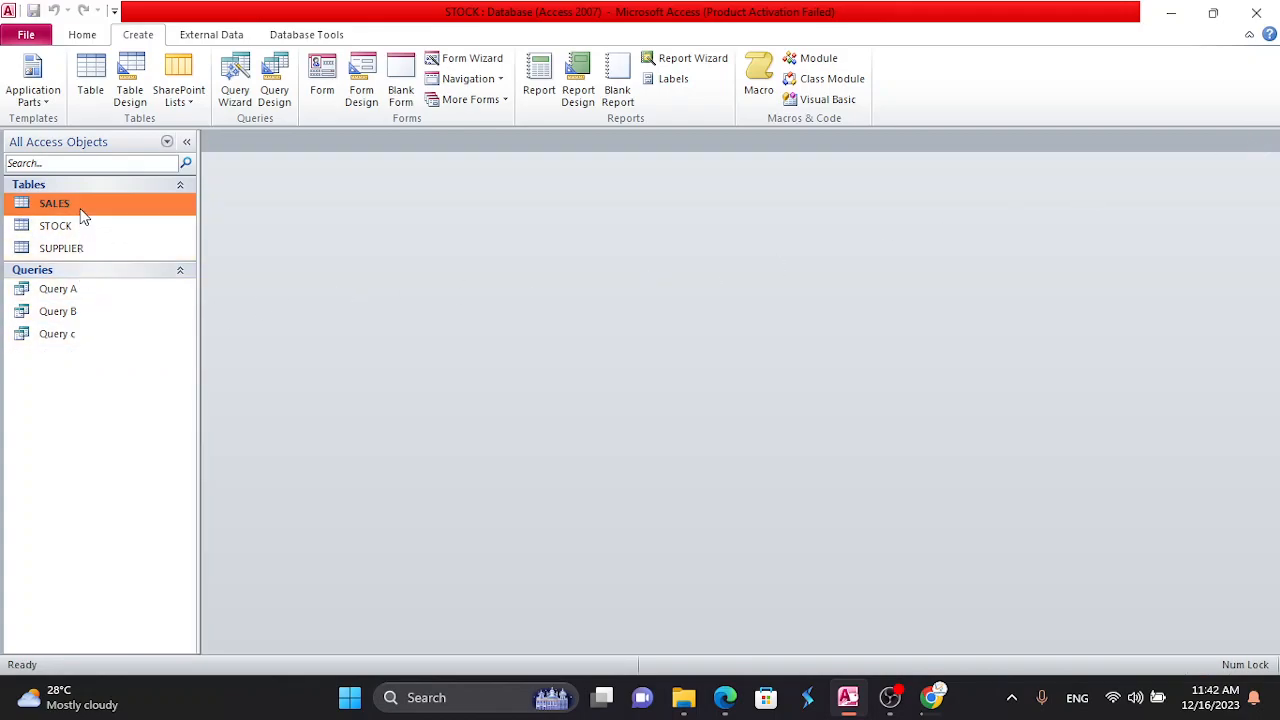
{"action": "double_click", "coordinate": [88, 228]}
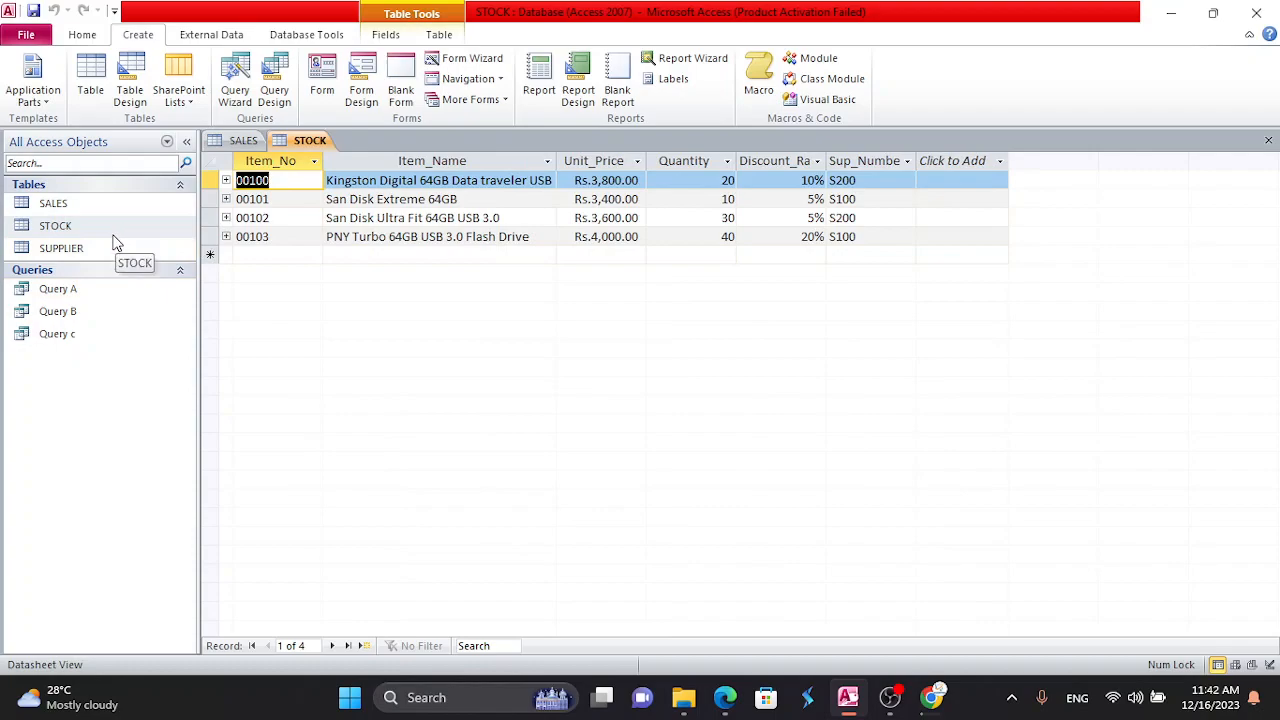
{"action": "left_click", "coordinate": [1268, 140]}
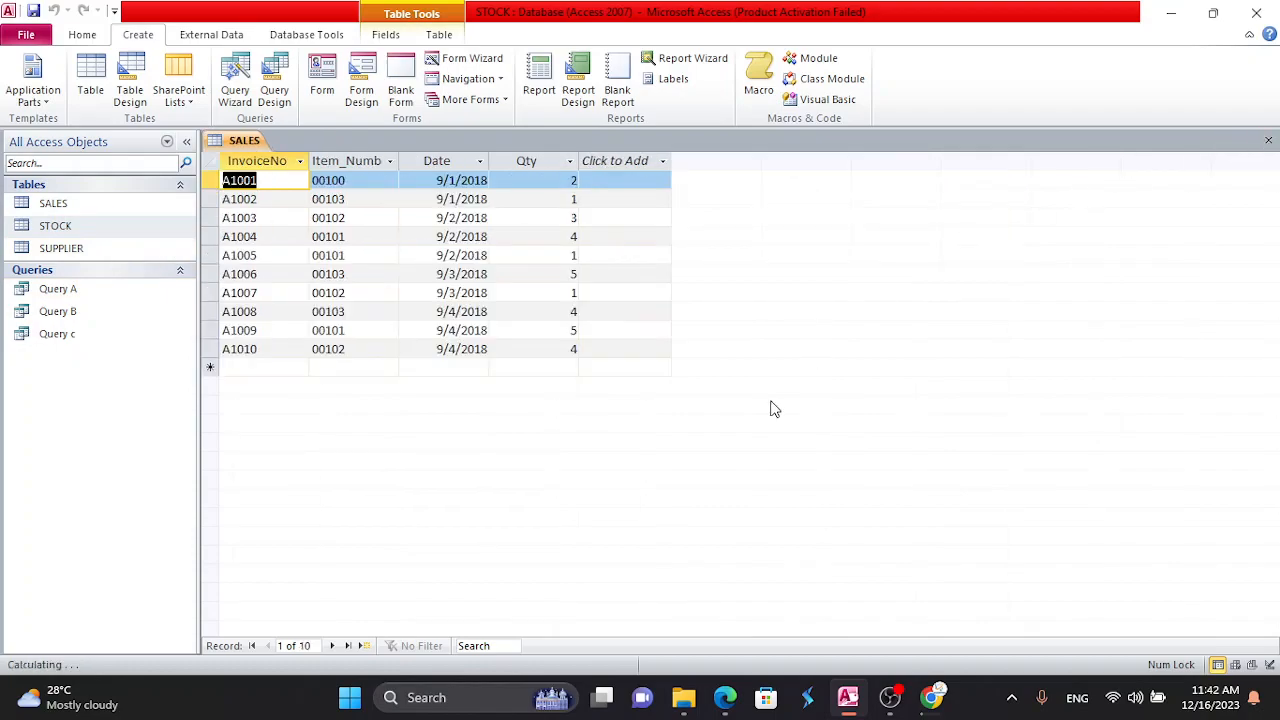
- Switch to the practical sheet PDF in Edge and review query task d with the Stock and Sales tables
{"action": "left_click", "coordinate": [725, 697]}
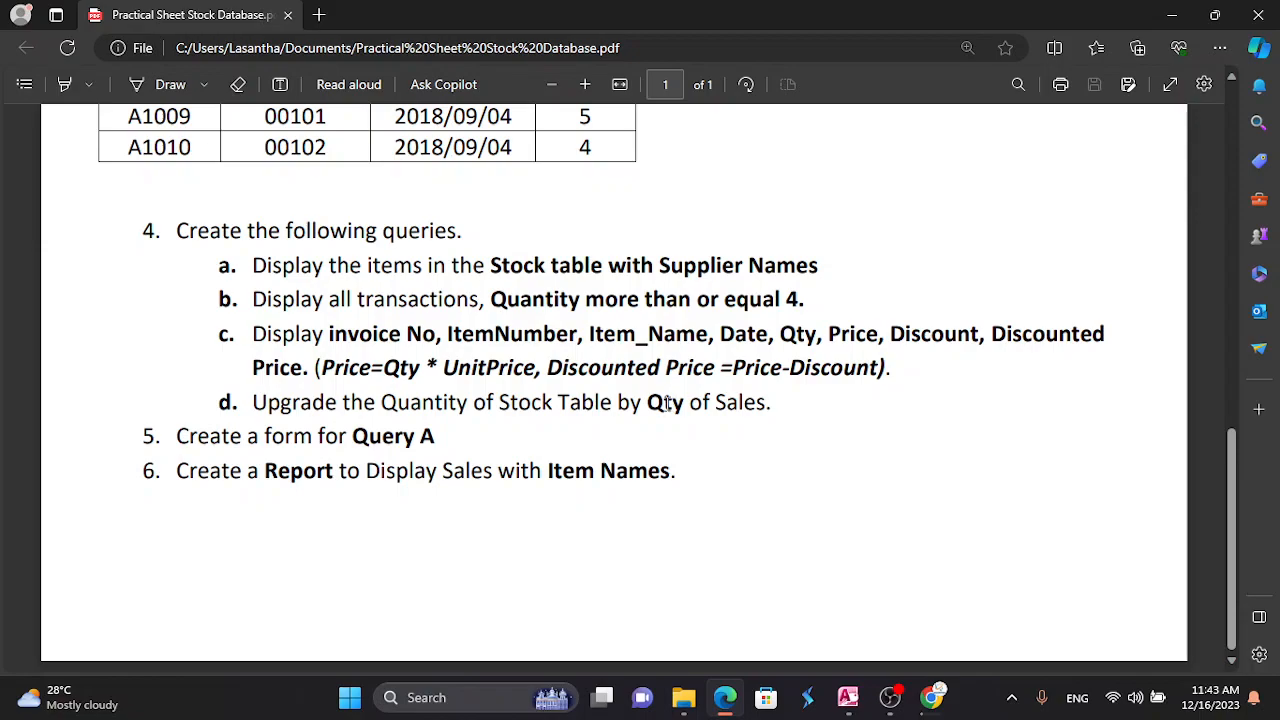
{"action": "scroll", "coordinate": [386, 325], "scroll_direction": "up", "scroll_amount": 5}
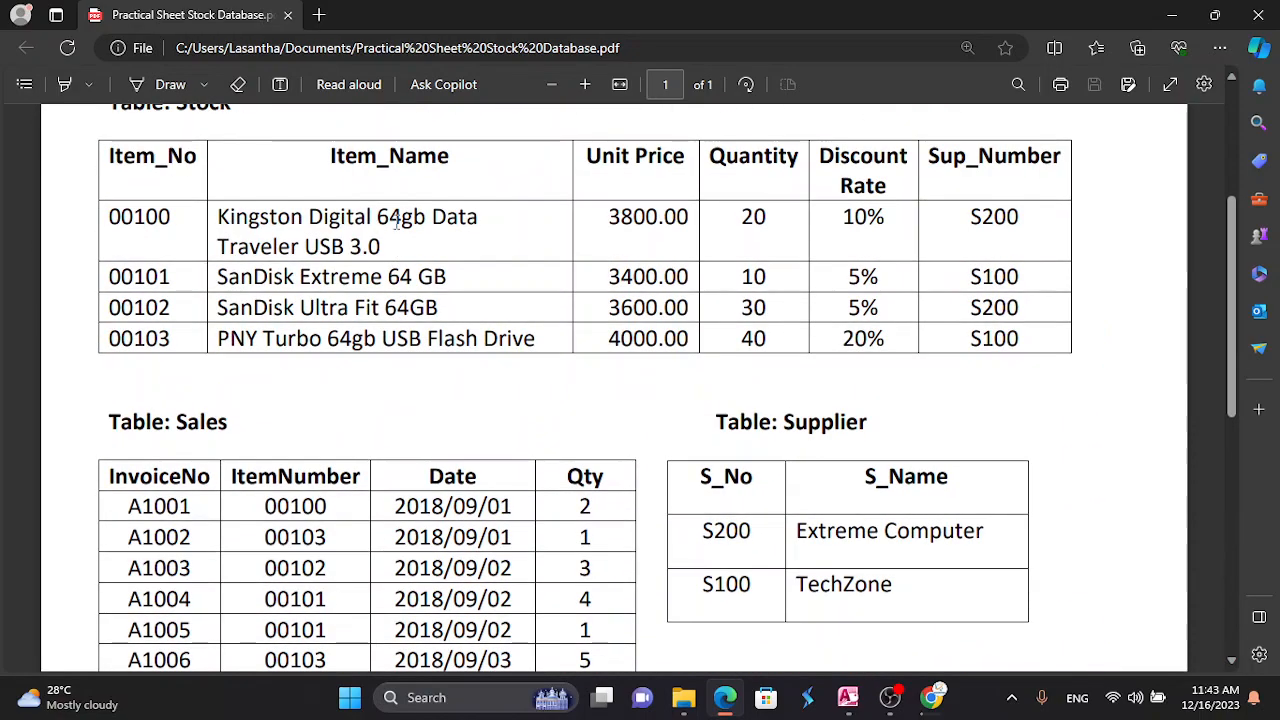
{"action": "scroll", "coordinate": [465, 360], "scroll_direction": "up", "scroll_amount": 1}
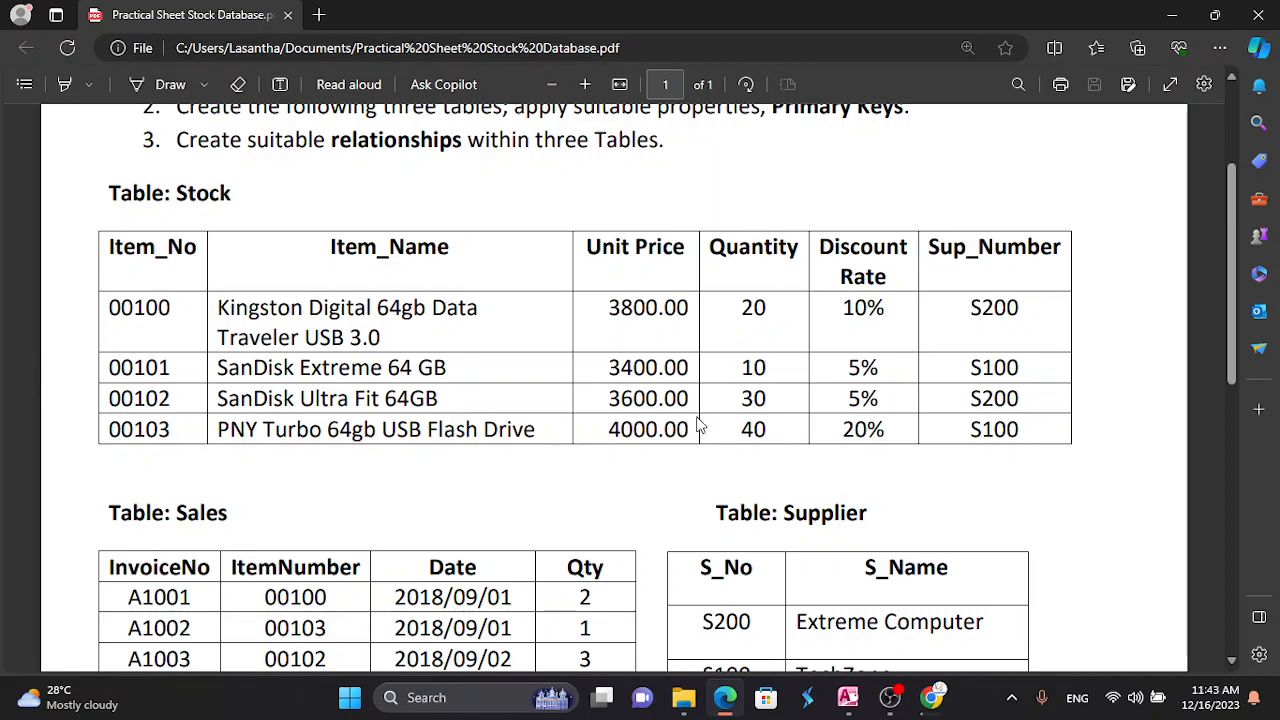
{"action": "scroll", "coordinate": [760, 440], "scroll_direction": "down", "scroll_amount": 3}
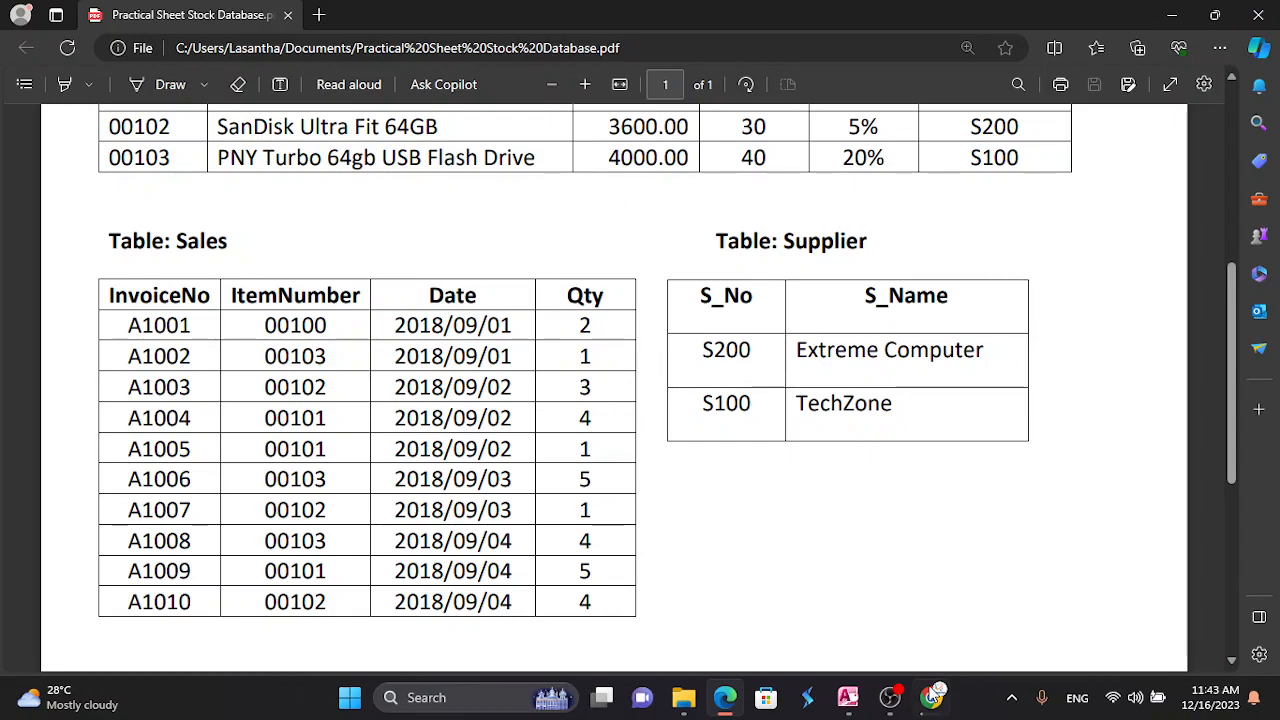
- Return to Access and create a new query with the SALES, STOCK and SUPPLIER tables, adding STOCK's Quantity field
{"action": "mouse_move", "coordinate": [929, 702]}
{"action": "left_click", "coordinate": [848, 697]}
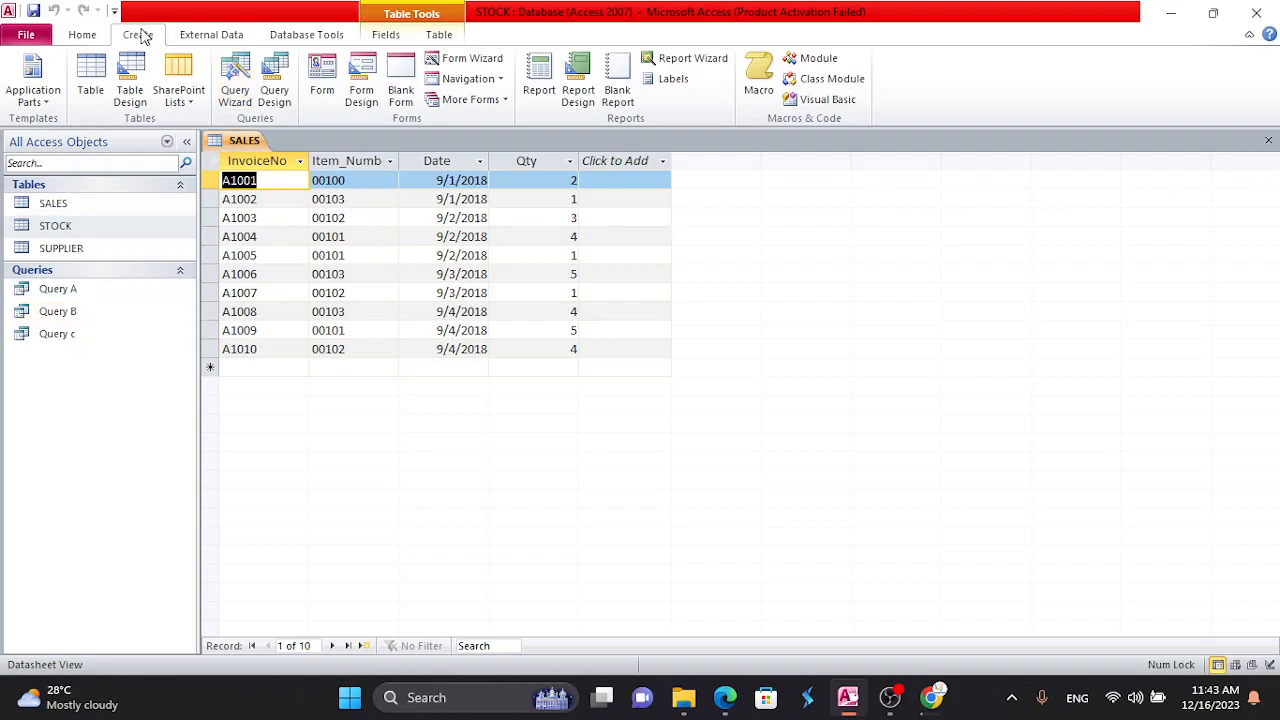
{"action": "left_click", "coordinate": [274, 82]}
{"action": "left_click_drag", "start_coordinate": [577, 488], "coordinate": [493, 445]}
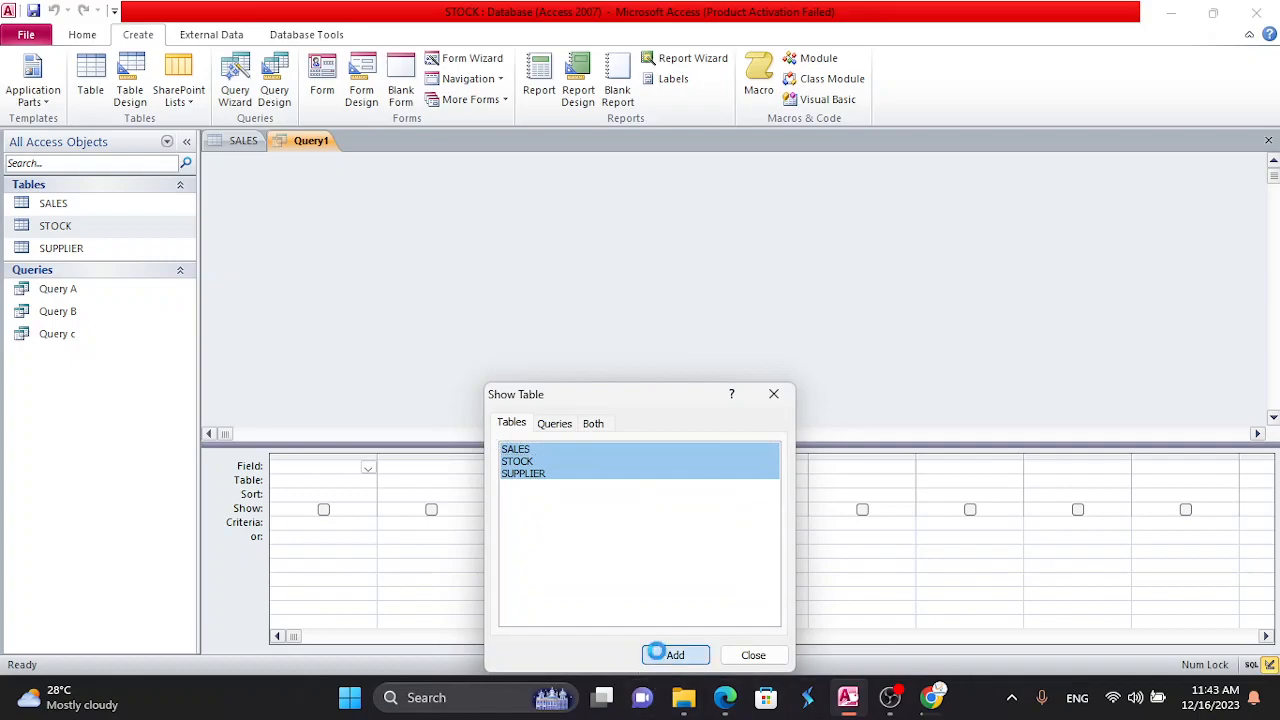
{"action": "left_click", "coordinate": [675, 655]}
{"action": "left_click", "coordinate": [753, 655]}
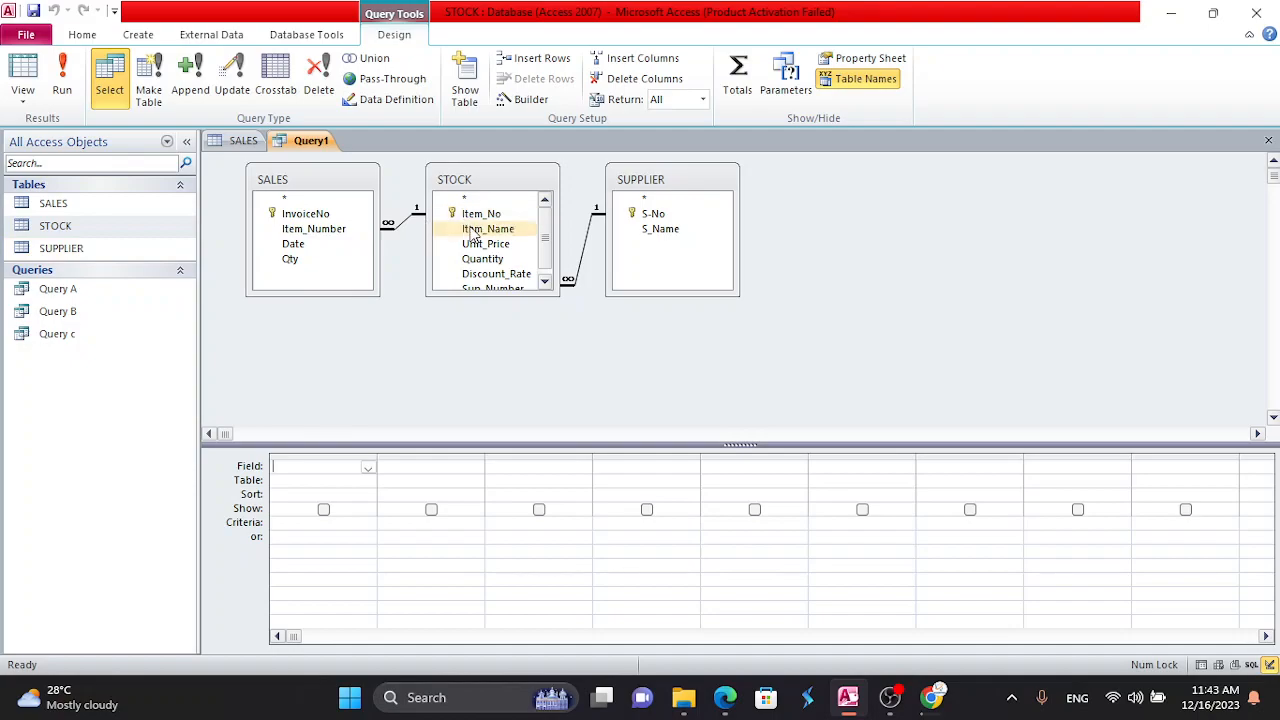
{"action": "scroll", "coordinate": [500, 262], "scroll_direction": "down", "scroll_amount": 1}
{"action": "double_click", "coordinate": [498, 254]}
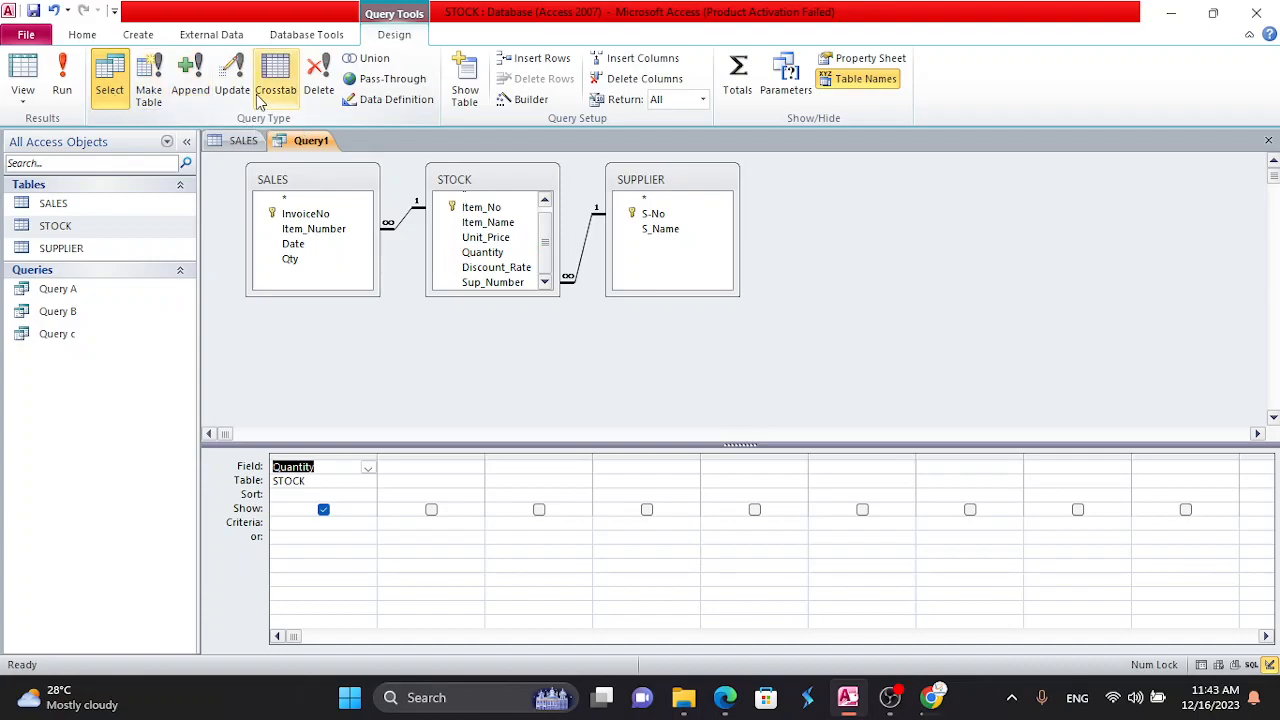
- Convert the query to an Update query and build STOCK Quantity's update expression as [STOCK]![Quantity] - [SALES]![Qty]
{"action": "left_click", "coordinate": [232, 78]}
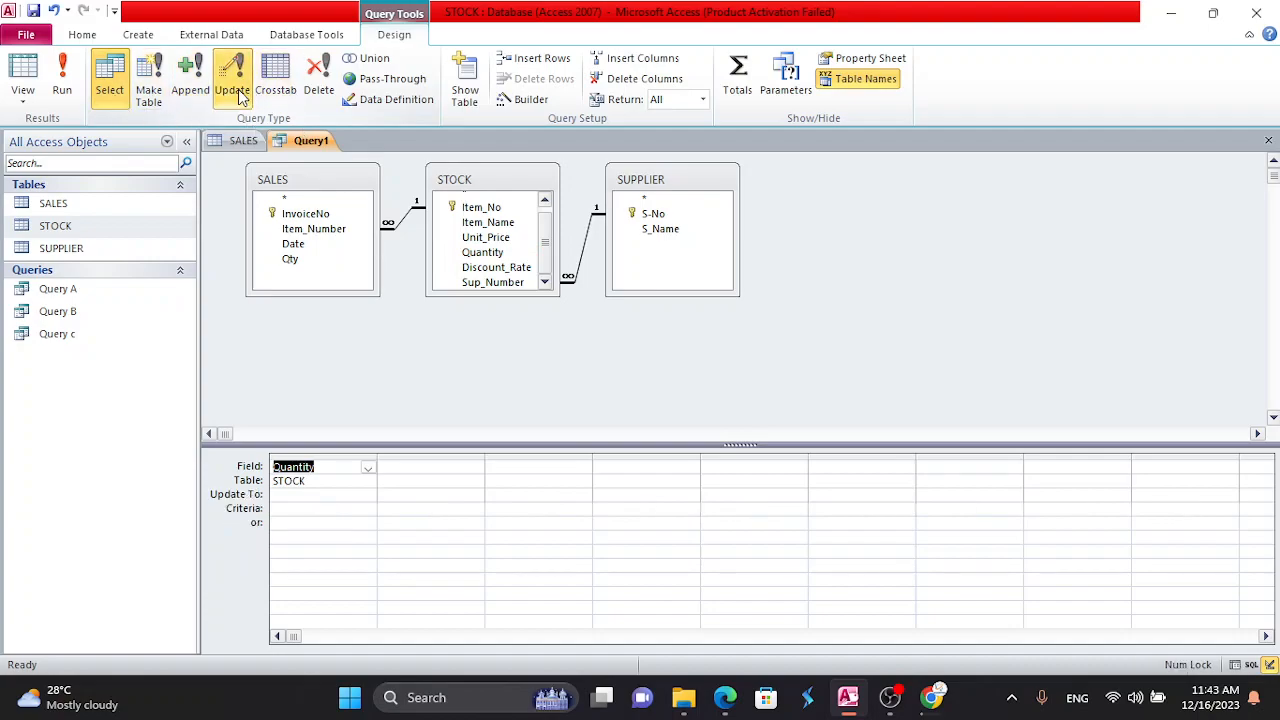
{"action": "right_click", "coordinate": [297, 494]}
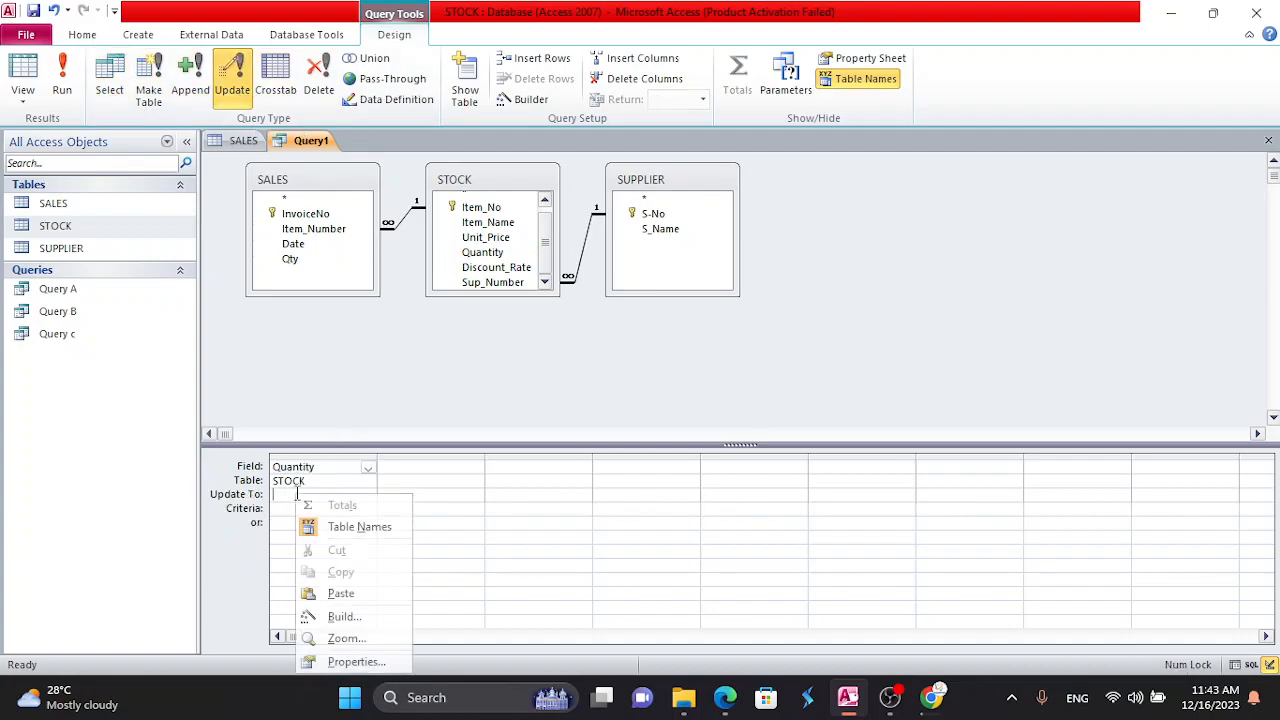
{"action": "left_click", "coordinate": [343, 617]}
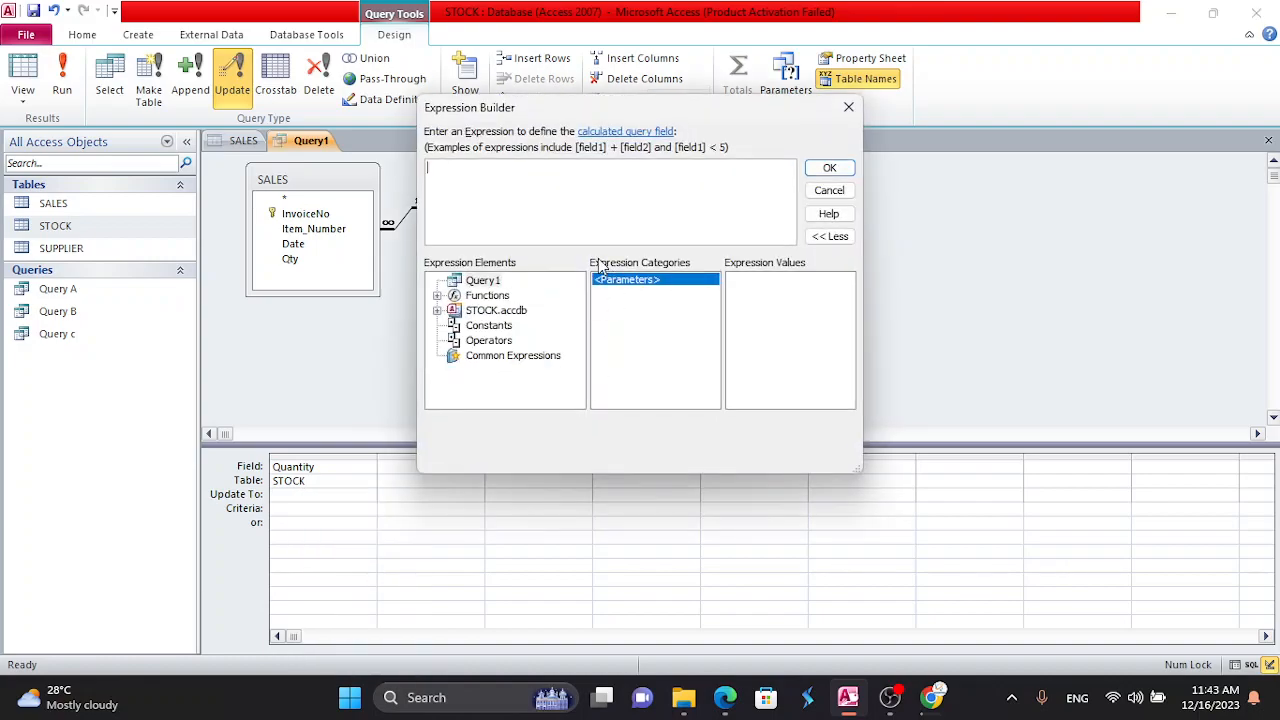
{"action": "double_click", "coordinate": [496, 310]}
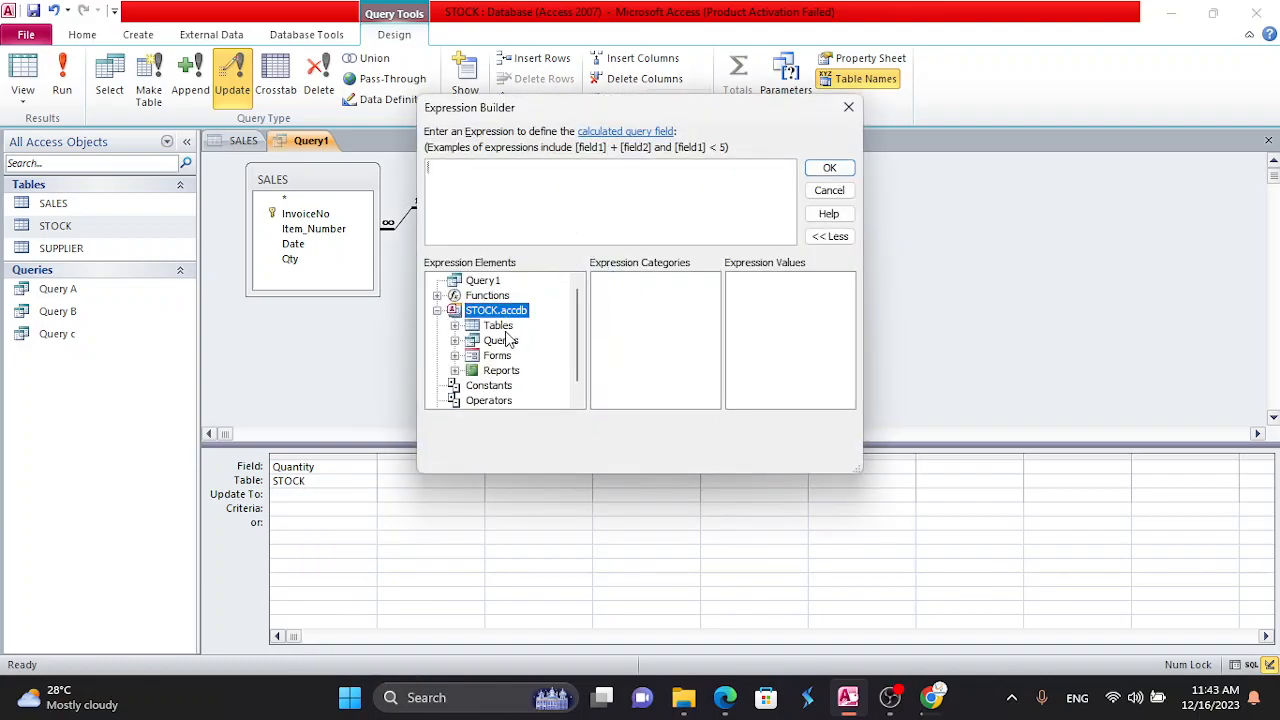
{"action": "double_click", "coordinate": [500, 326]}
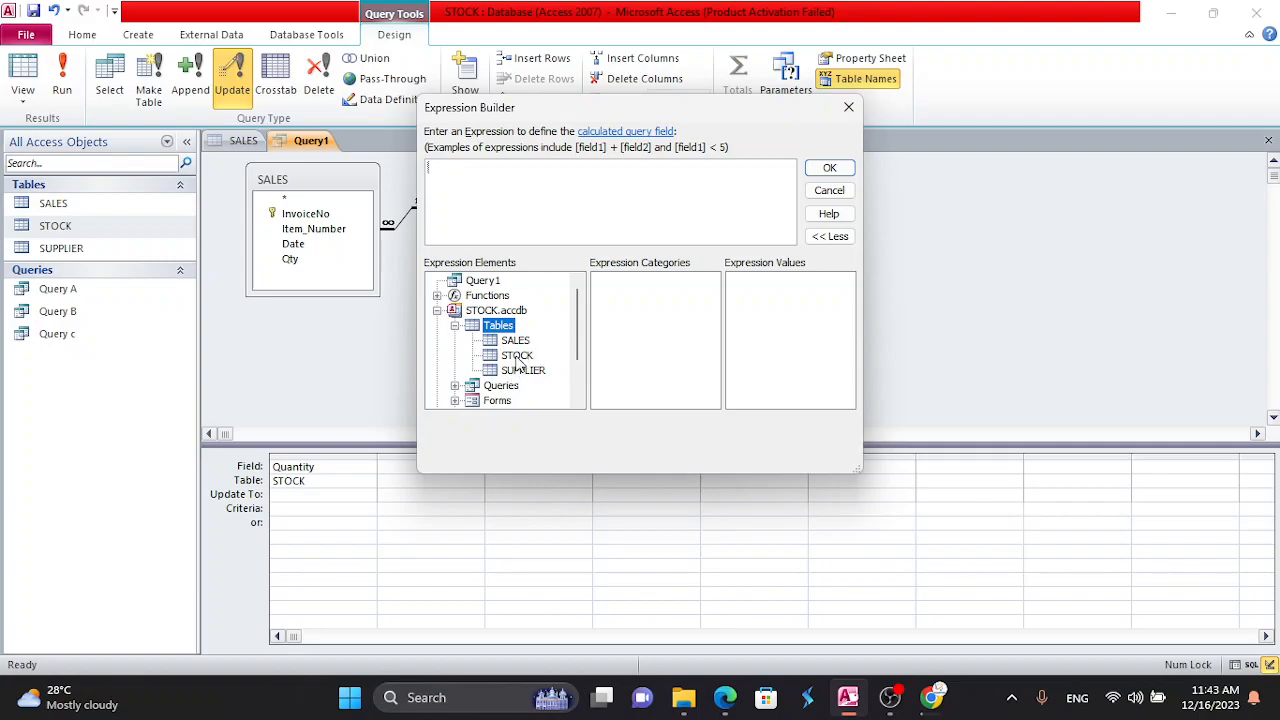
{"action": "left_click", "coordinate": [518, 357]}
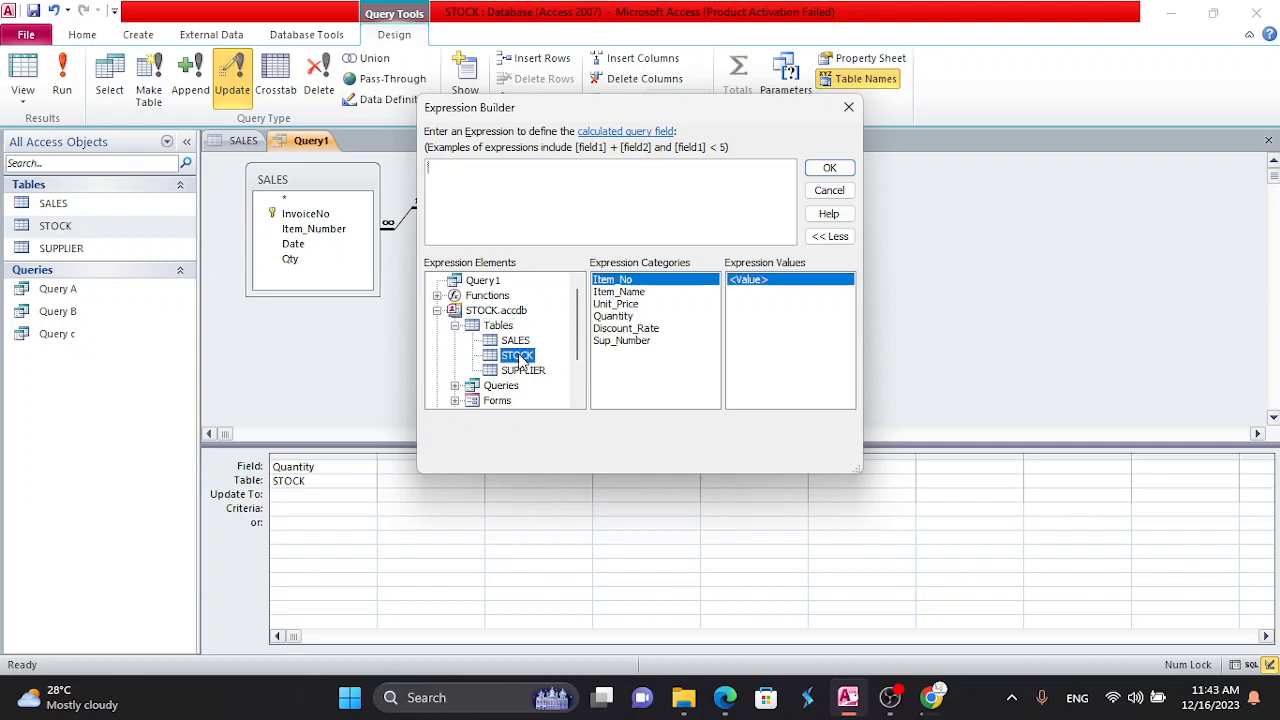
{"action": "double_click", "coordinate": [613, 317]}
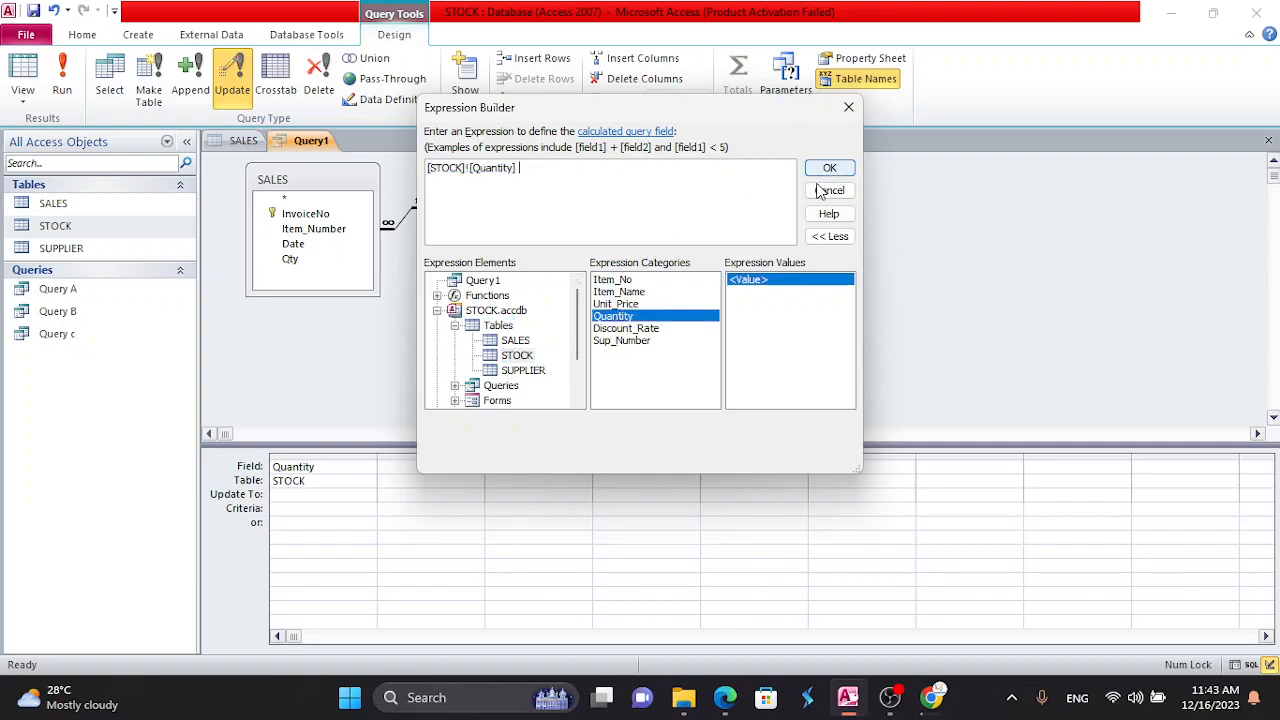
{"action": "type", "text": "-"}
{"action": "left_click", "coordinate": [520, 342]}
{"action": "double_click", "coordinate": [601, 317]}
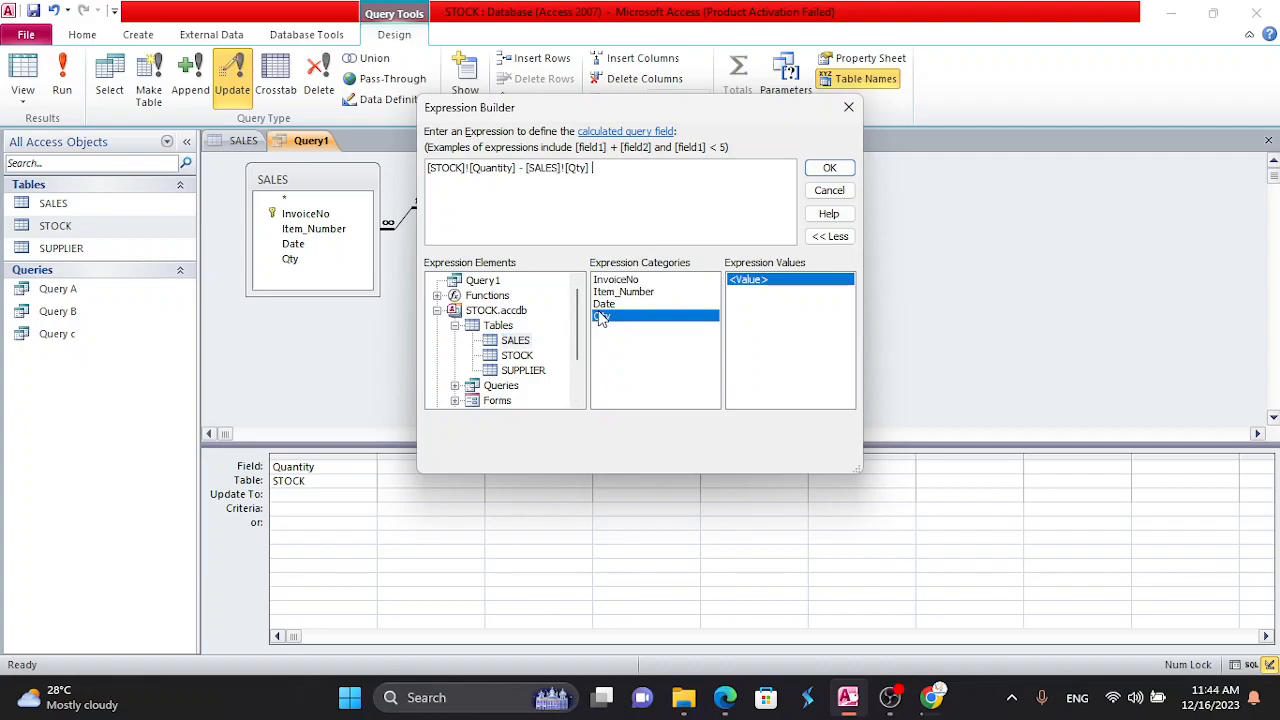
{"action": "left_click", "coordinate": [829, 167]}
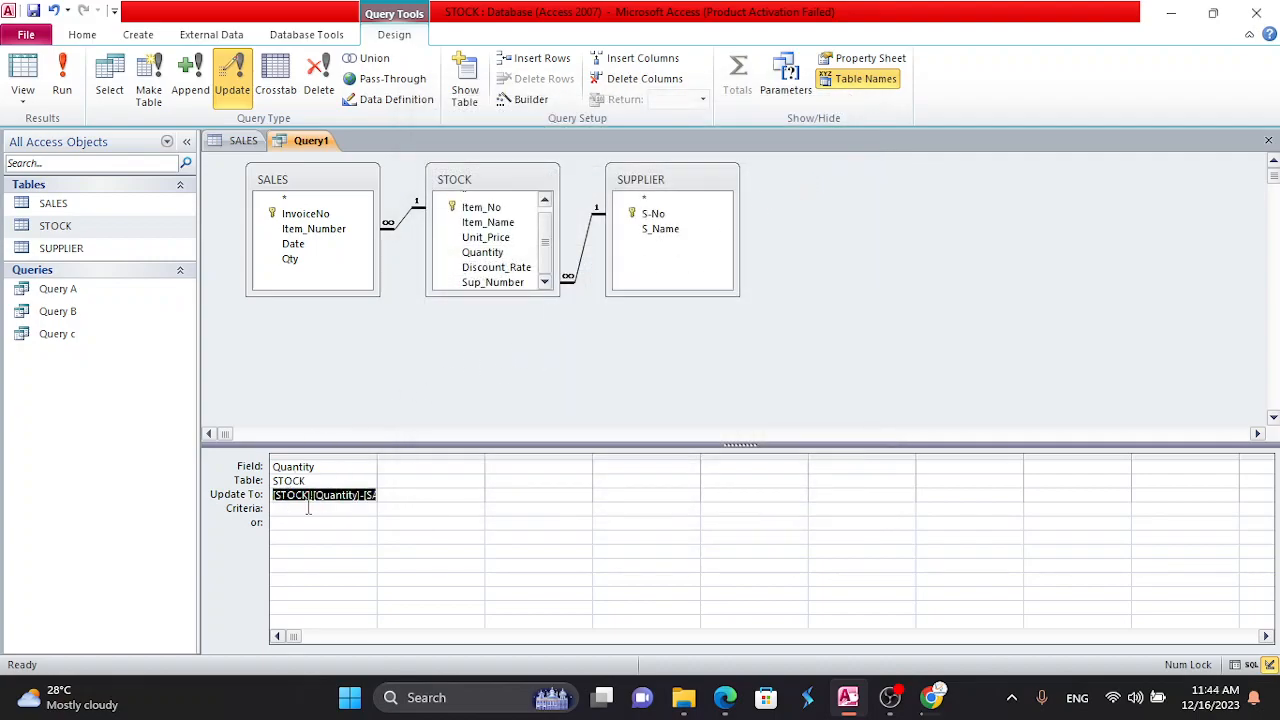
- Close the query, saving it as "Update query", and close the SALES table
{"action": "left_click", "coordinate": [1268, 140]}
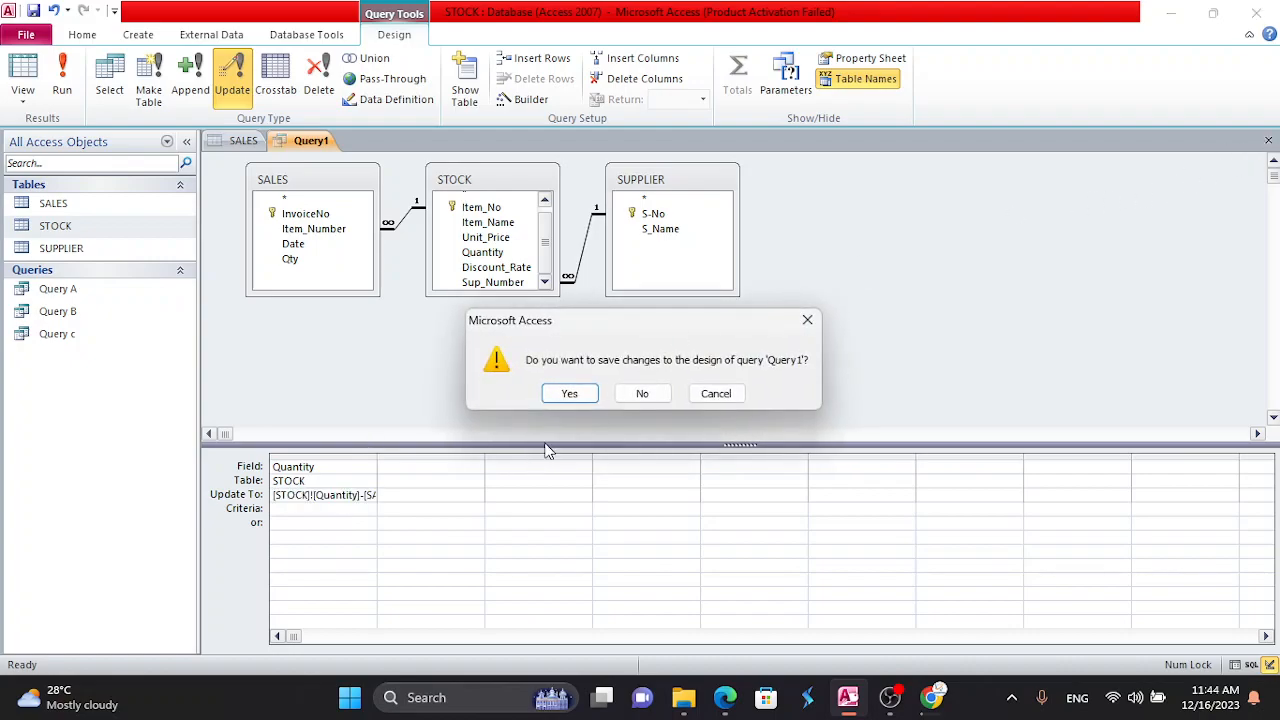
{"action": "left_click", "coordinate": [586, 394]}
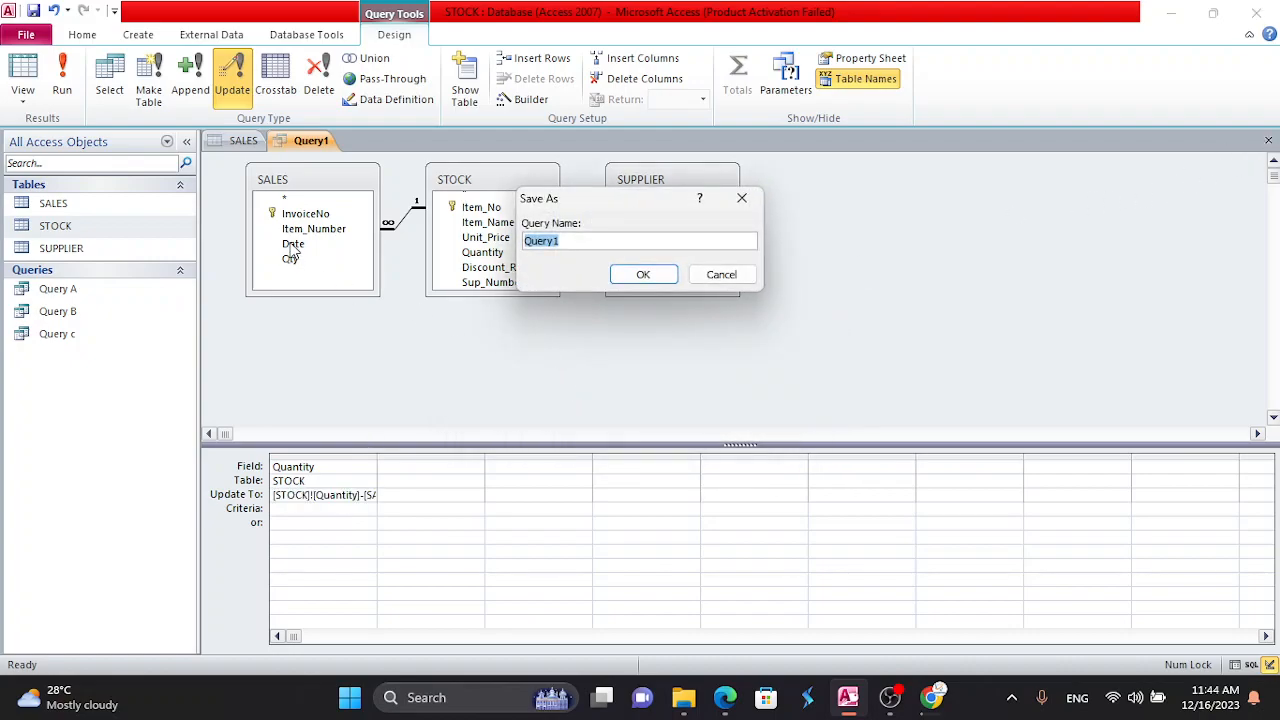
{"action": "type", "text": "Update q"}
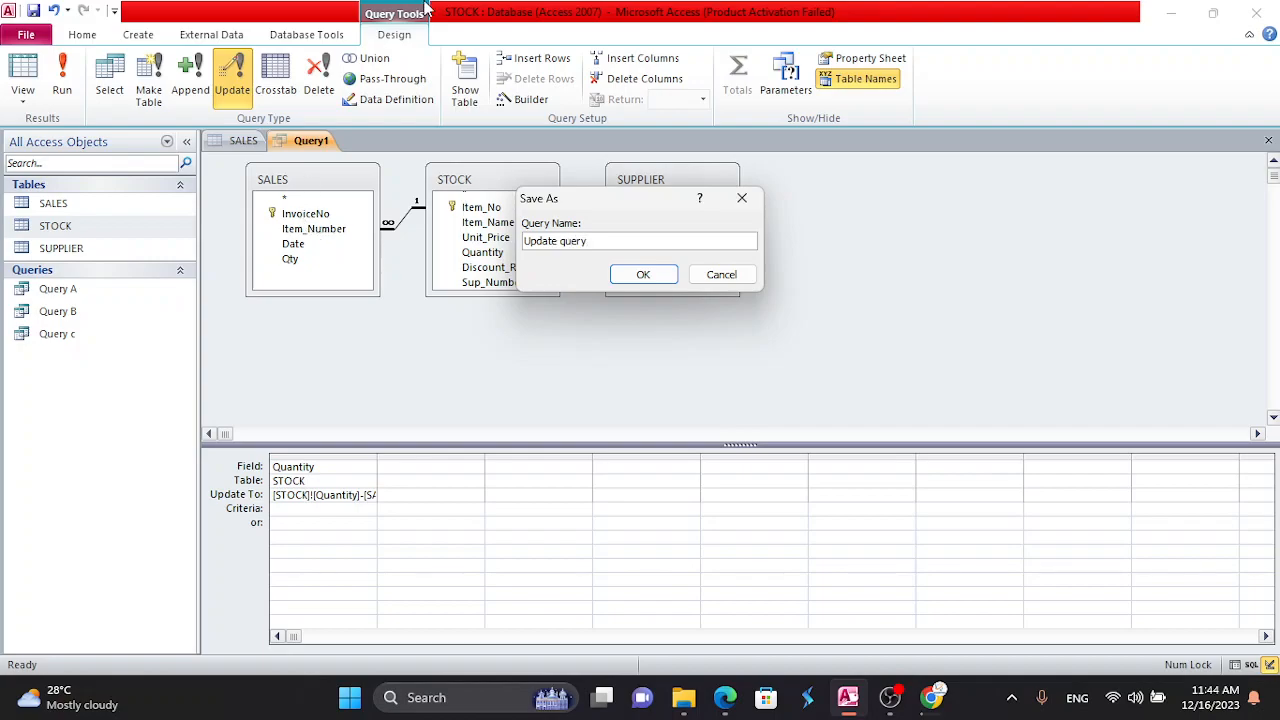
{"action": "left_click", "coordinate": [652, 274]}
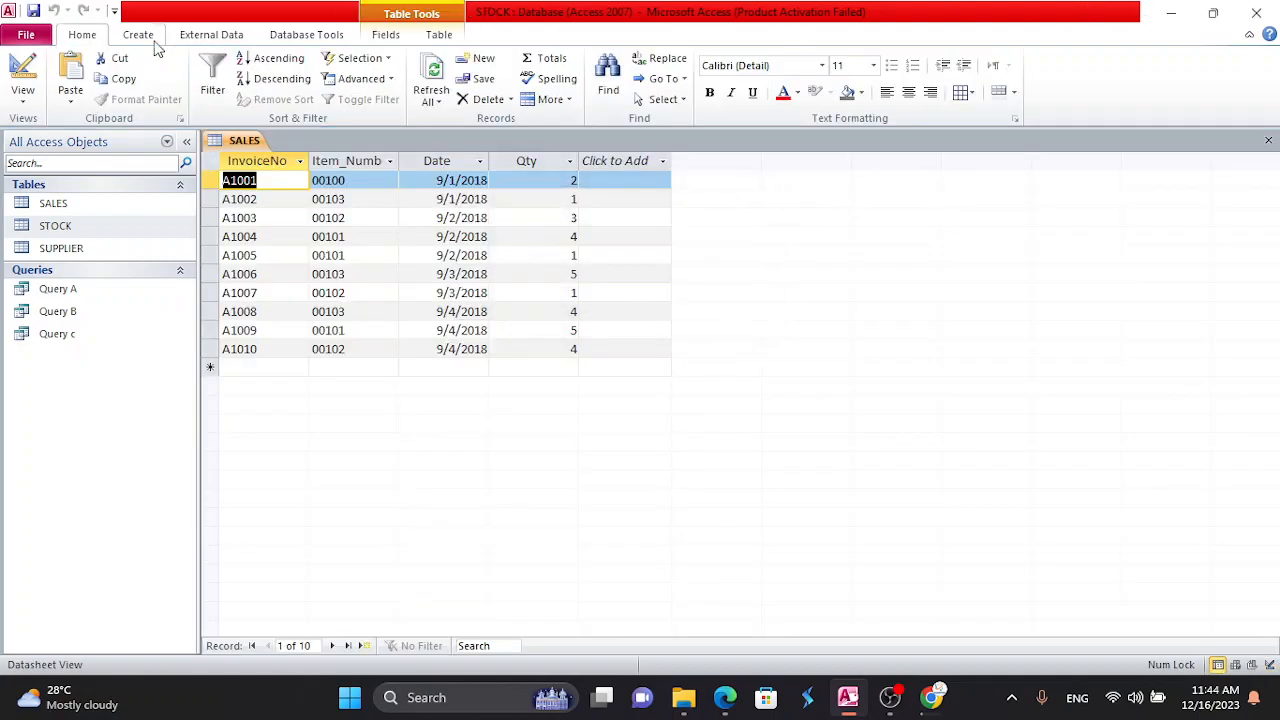
{"action": "left_click", "coordinate": [1268, 140]}
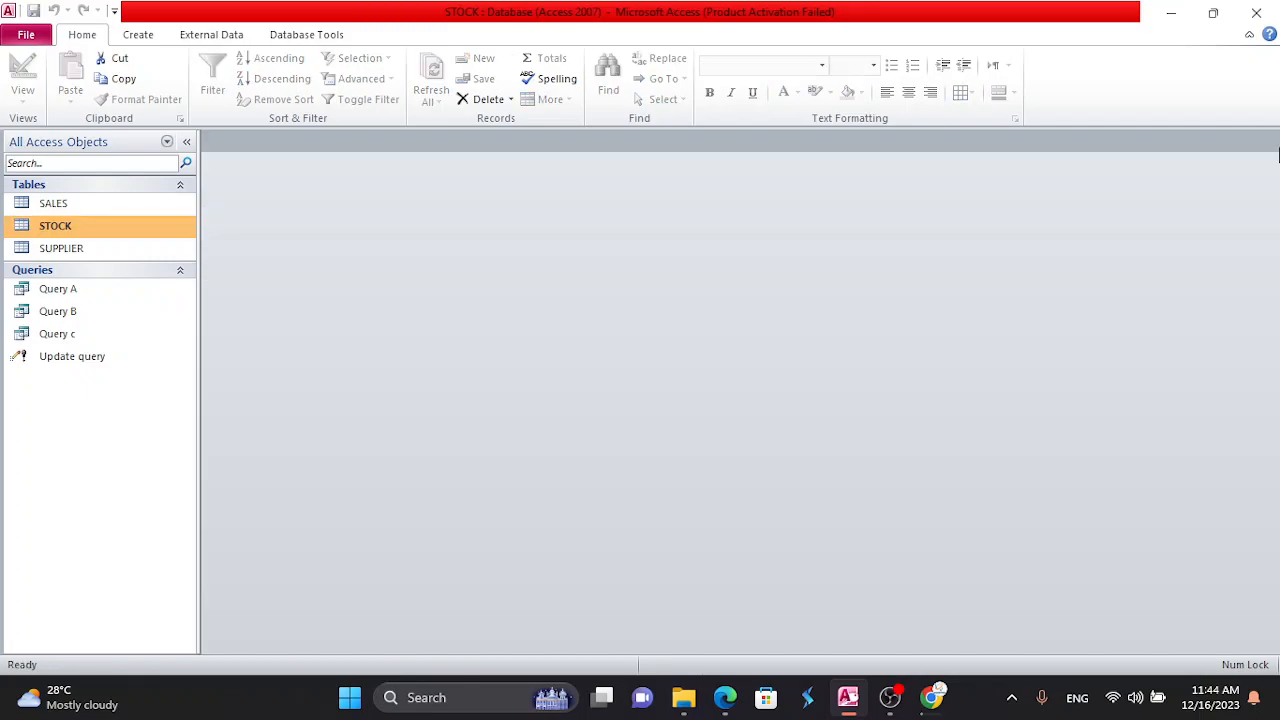
- Run Update query and accept the update of the STOCK records
{"action": "double_click", "coordinate": [88, 363]}
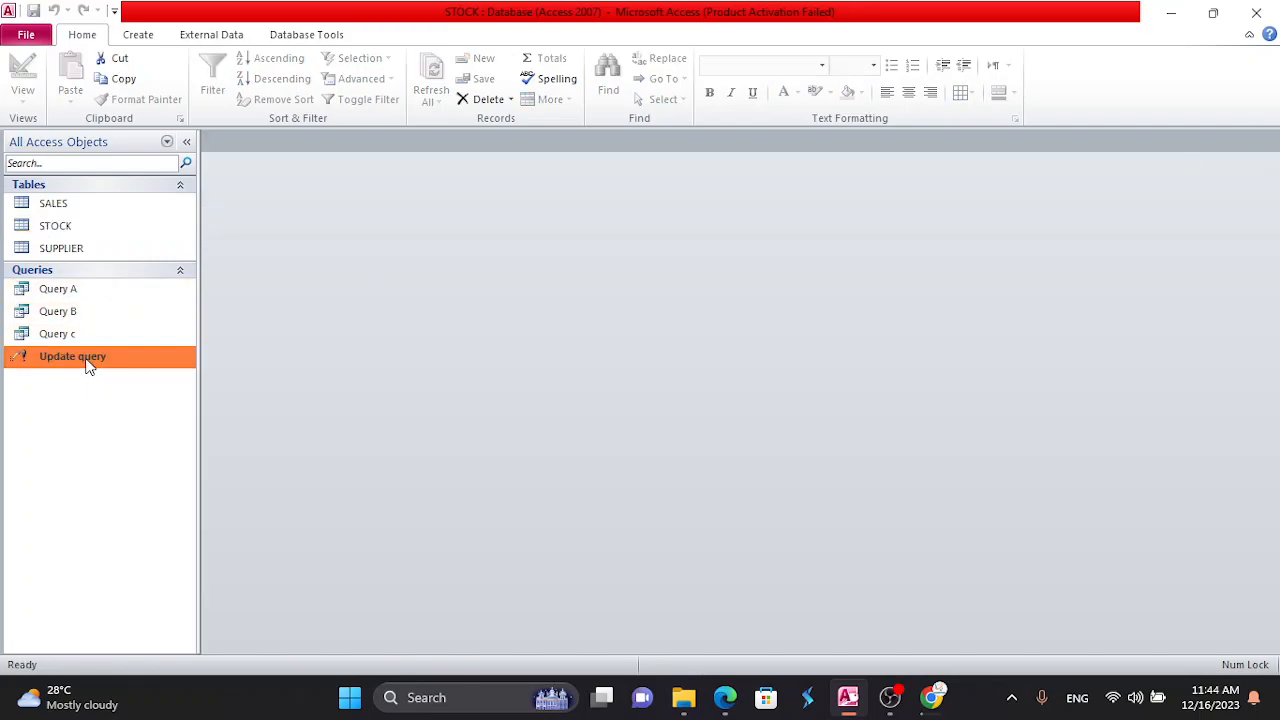
{"action": "left_click", "coordinate": [566, 427]}
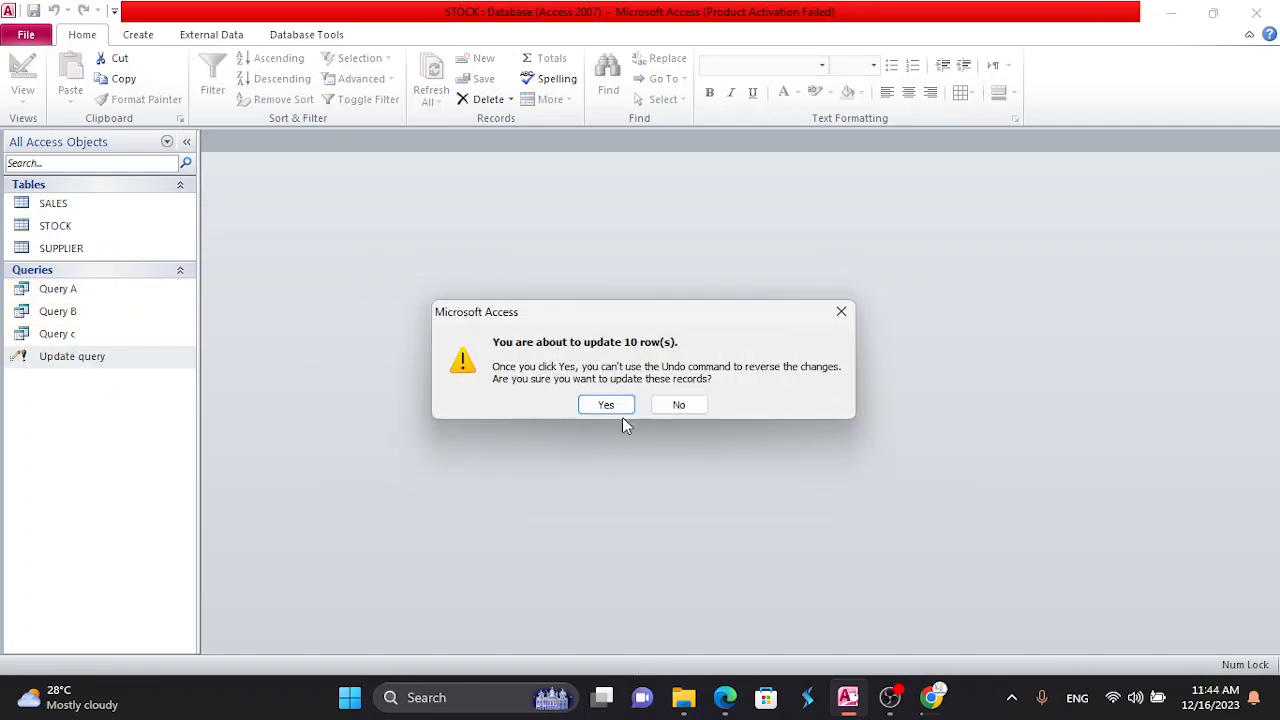
{"action": "left_click", "coordinate": [603, 405]}
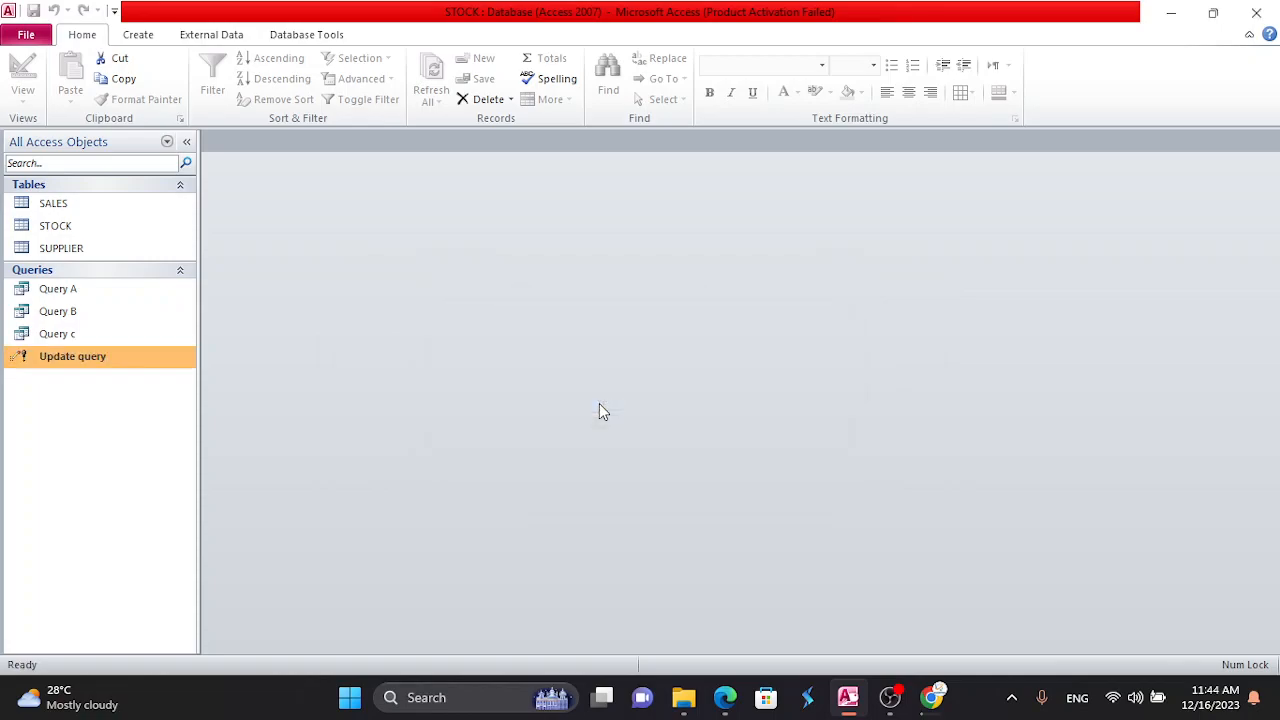
- Open the STOCK table and Query A in turn to check the Quantity values, closing each one
{"action": "left_click", "coordinate": [73, 226]}
{"action": "double_click", "coordinate": [73, 224]}
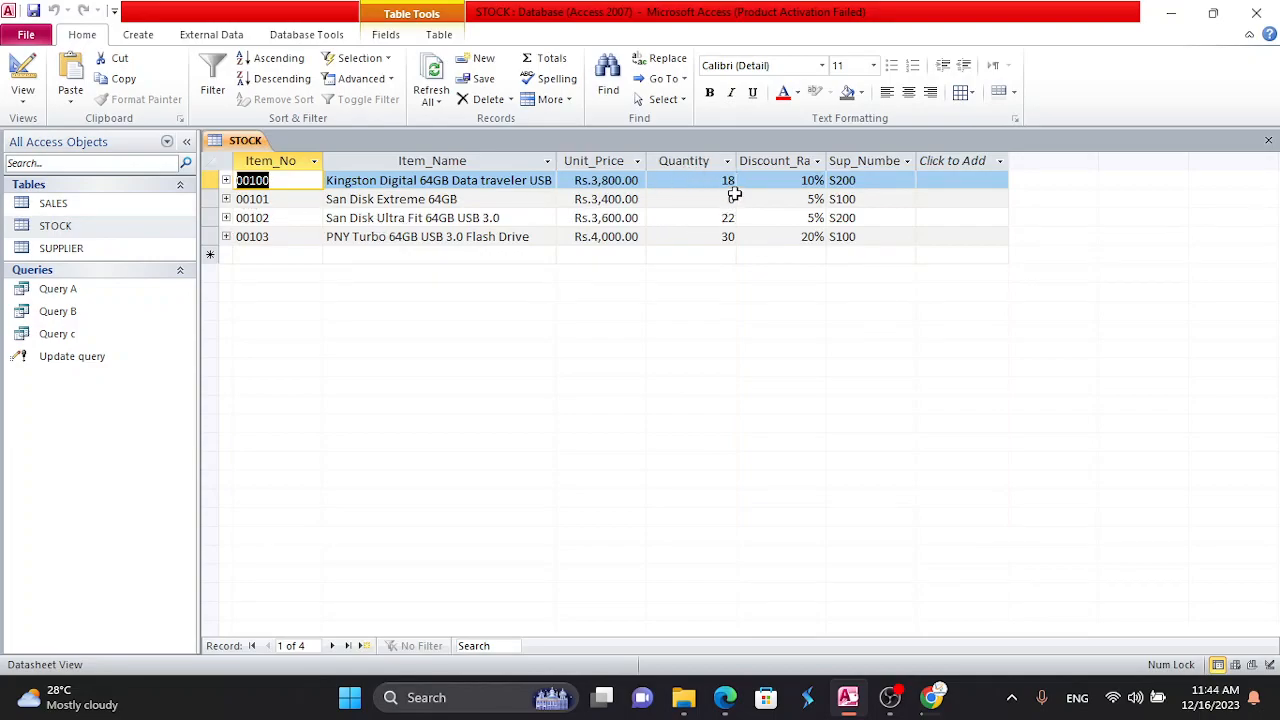
{"action": "left_click", "coordinate": [1266, 142]}
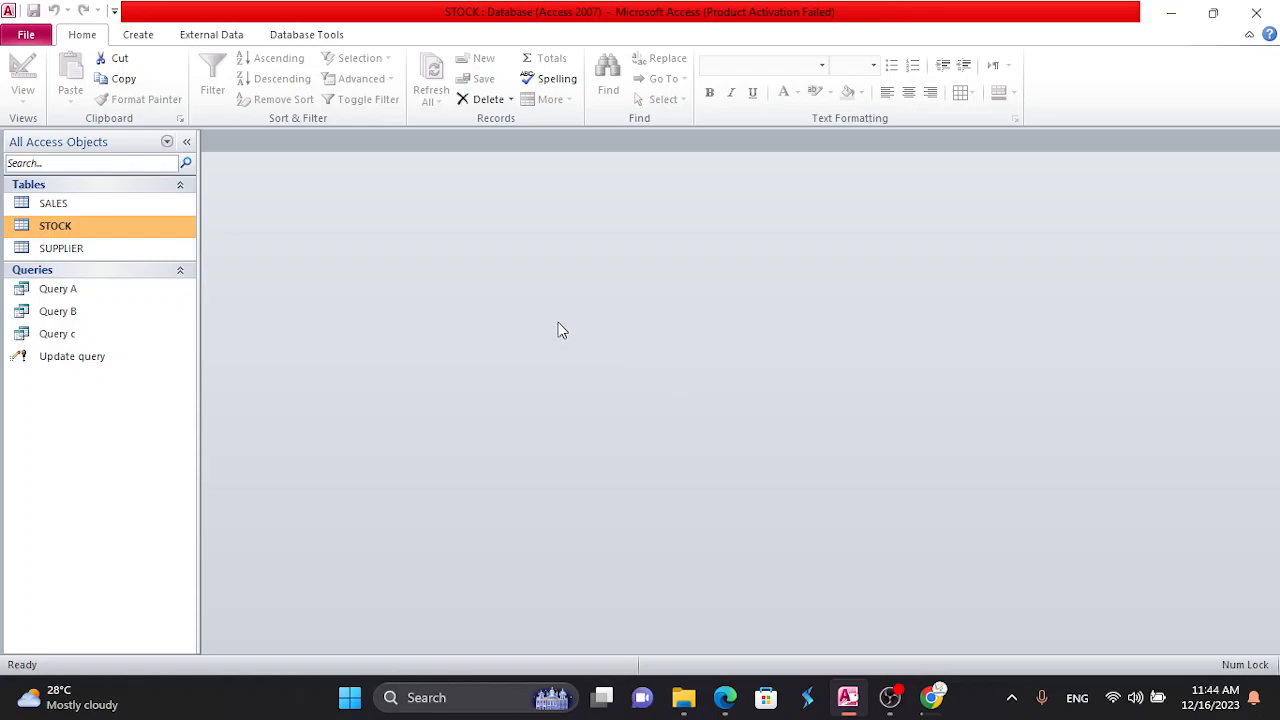
{"action": "left_click", "coordinate": [73, 292]}
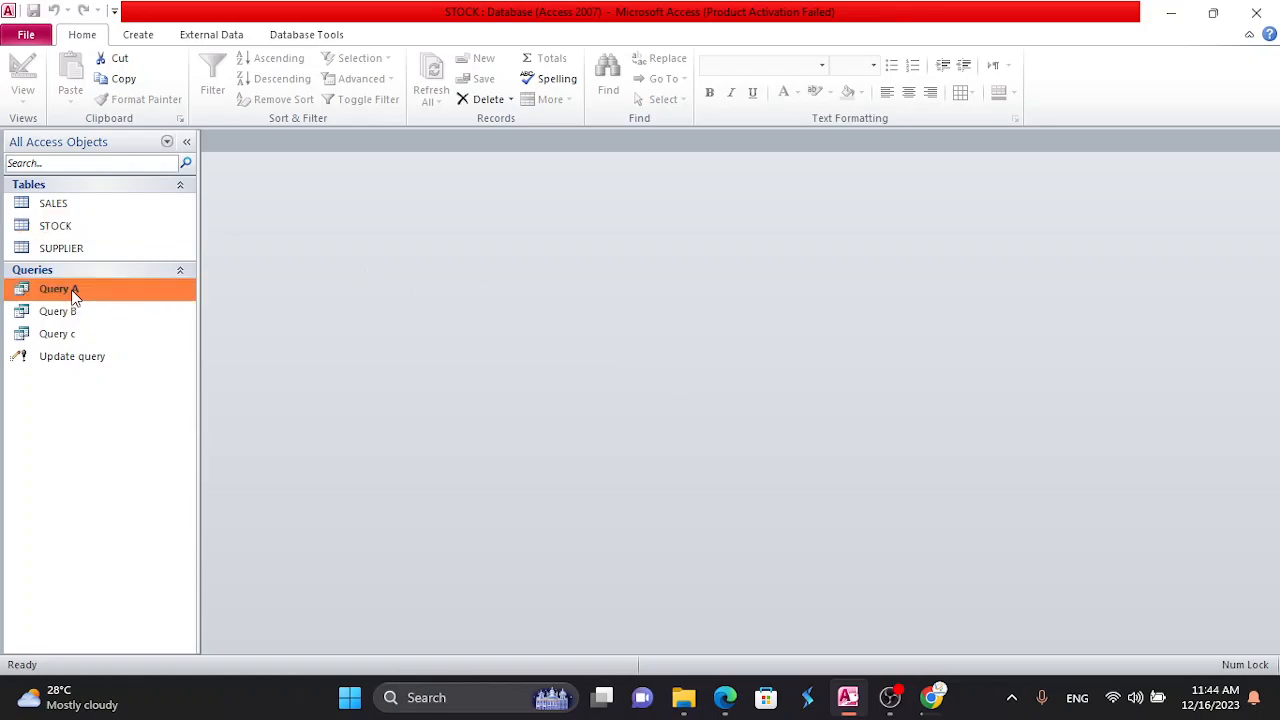
{"action": "double_click", "coordinate": [73, 292]}
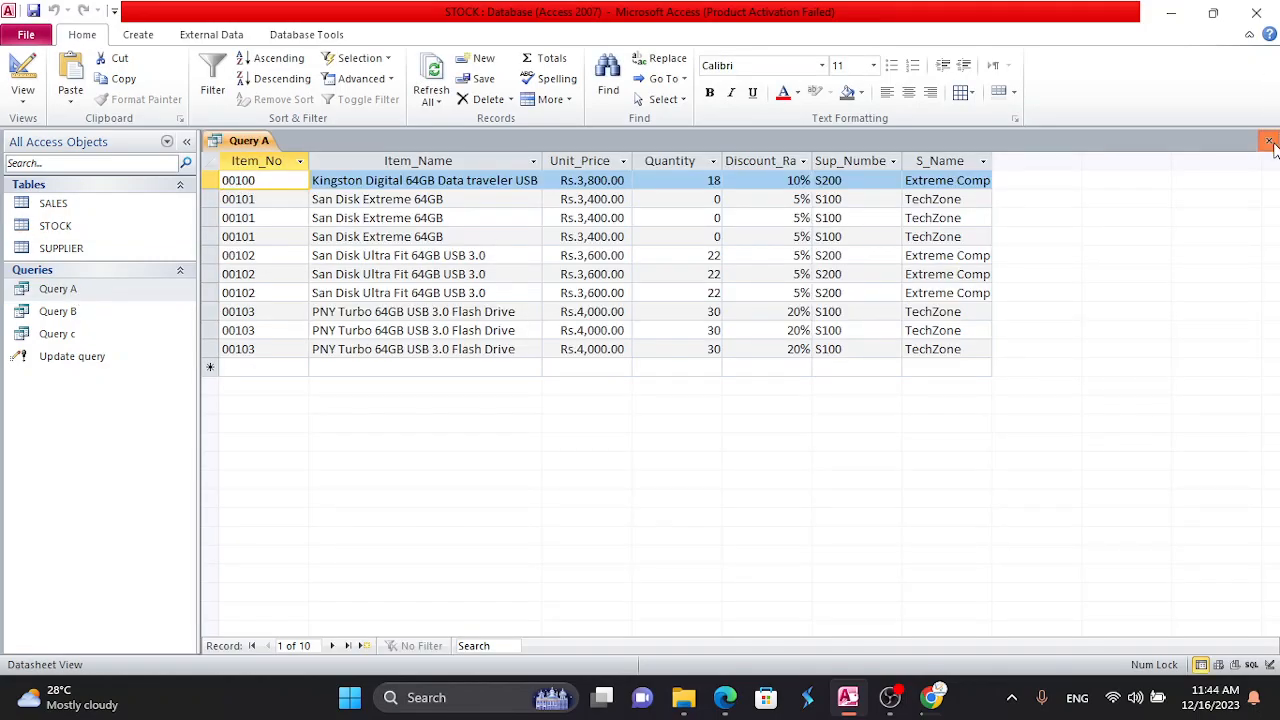
{"action": "left_click", "coordinate": [1268, 140]}
- Create a form with the Form Wizard from all Query A fields, viewed by SUPPLIER with a datasheet subform, titled SUPPLIER and STOCK Subform
{"action": "left_click", "coordinate": [145, 36]}
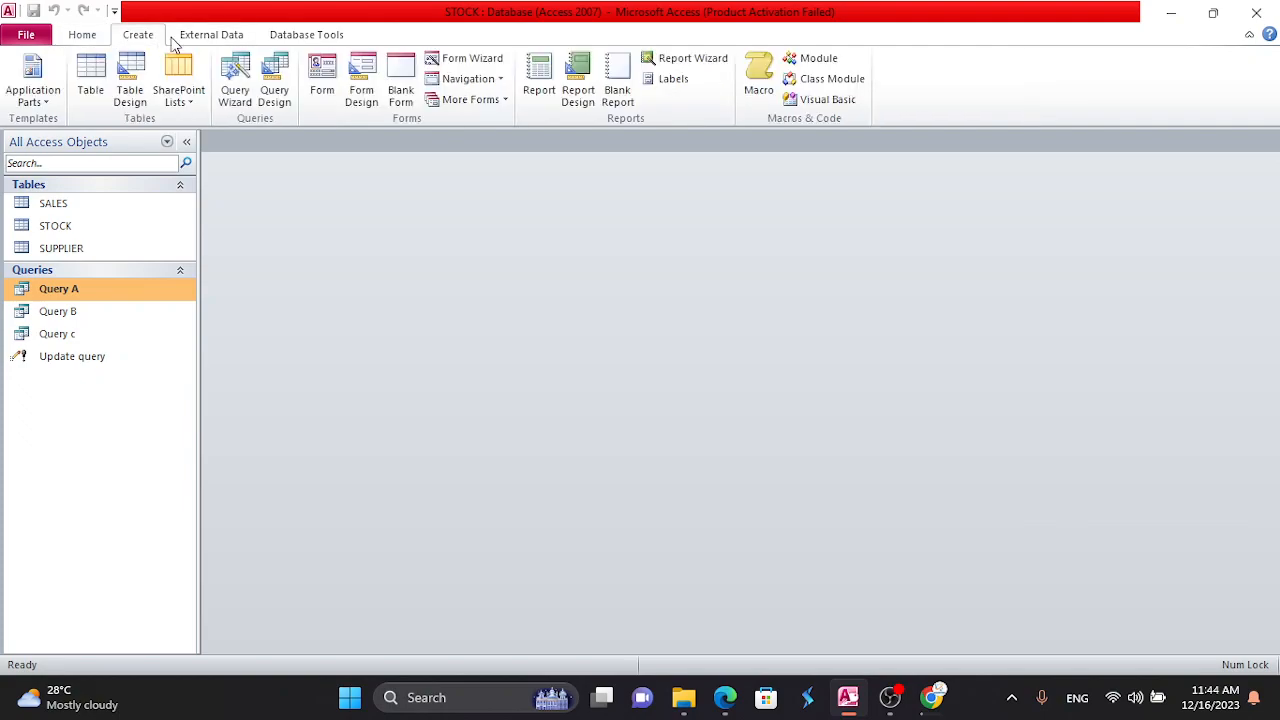
{"action": "left_click", "coordinate": [467, 60]}
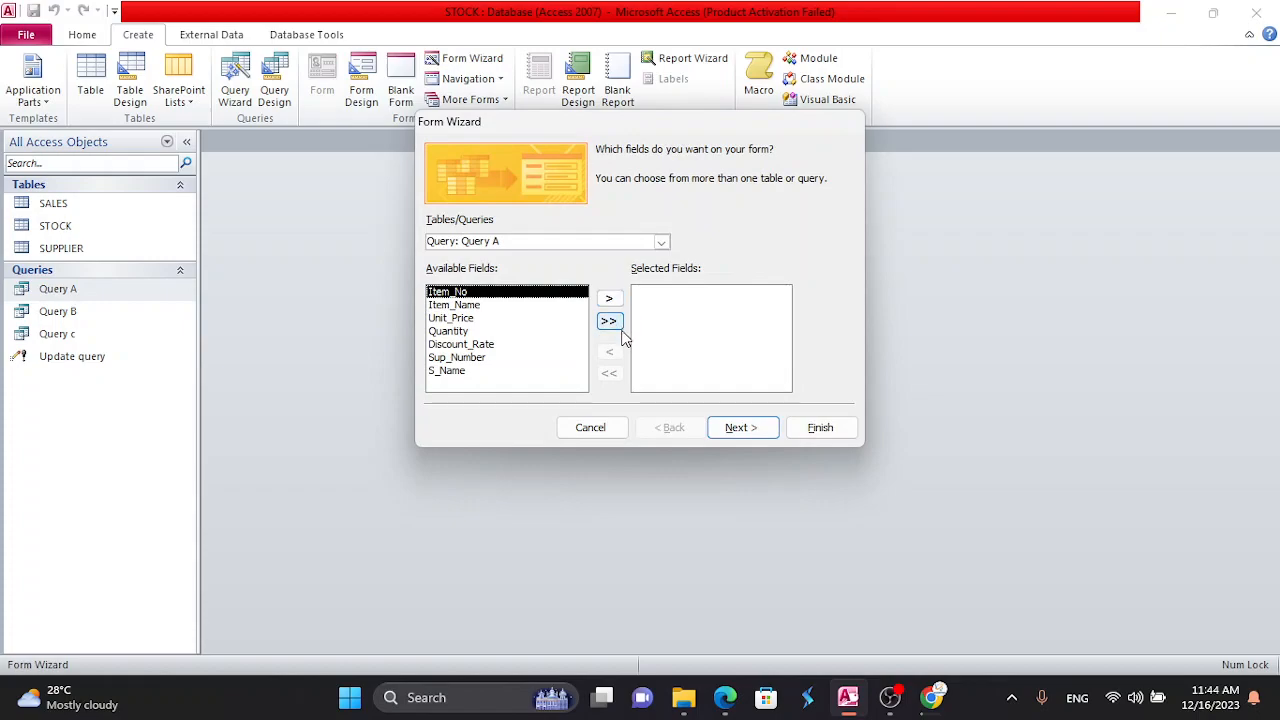
{"action": "left_click", "coordinate": [612, 322]}
{"action": "left_click", "coordinate": [741, 427]}
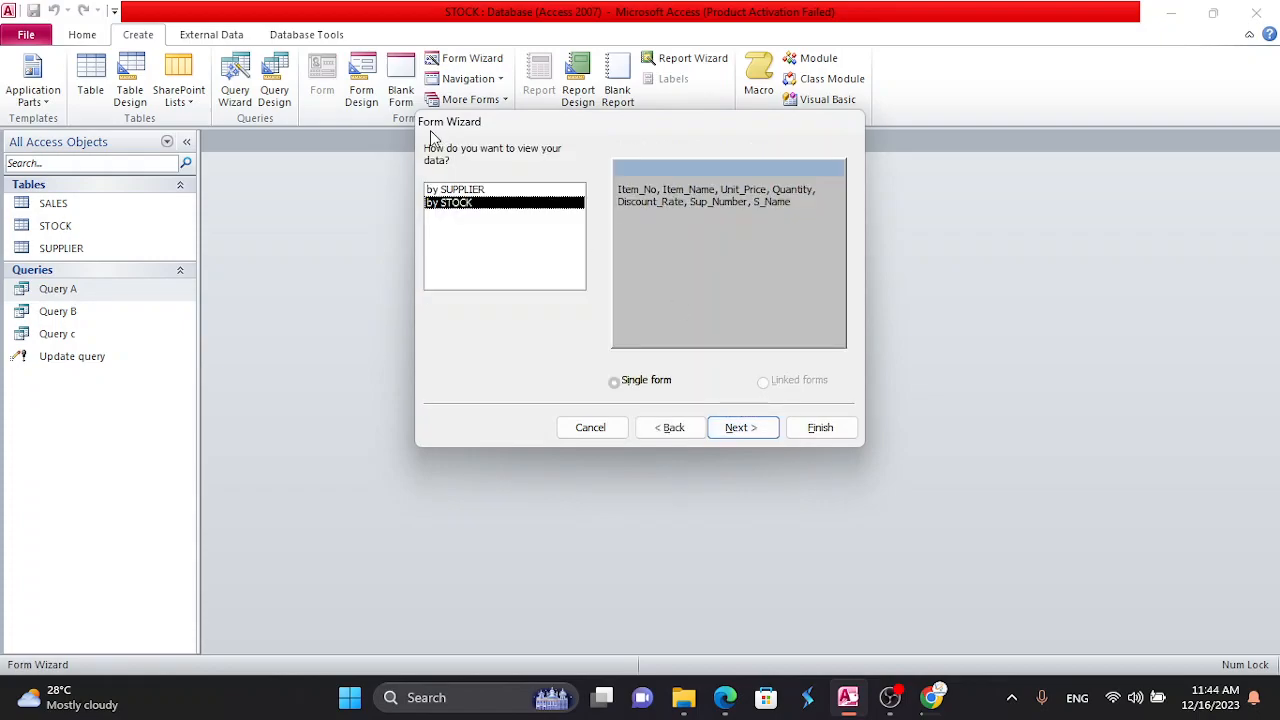
{"action": "left_click", "coordinate": [476, 193]}
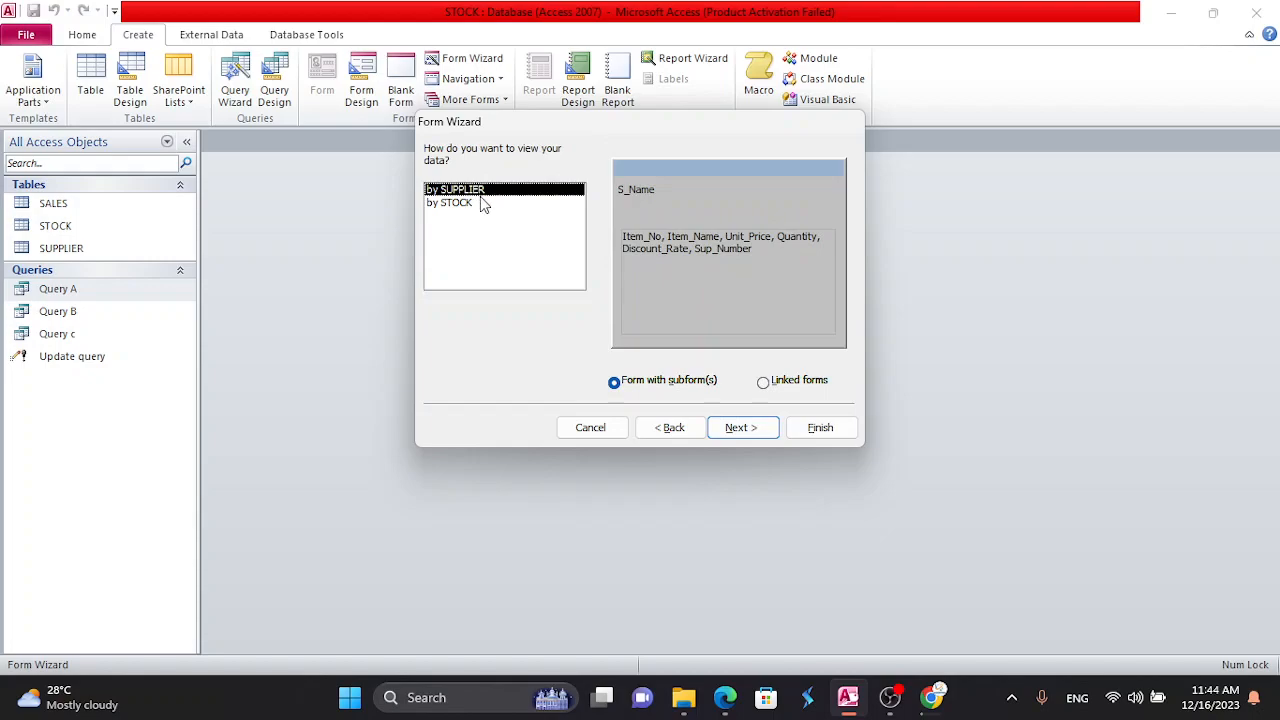
{"action": "left_click", "coordinate": [743, 427]}
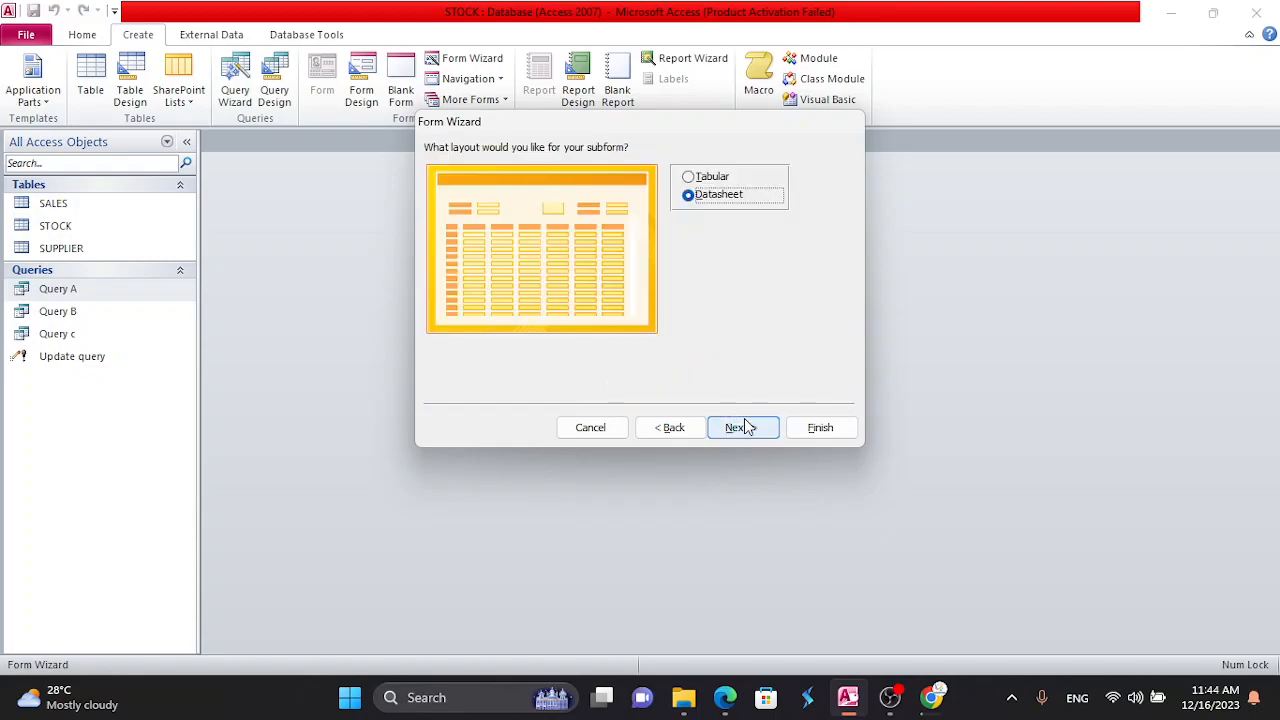
{"action": "left_click", "coordinate": [743, 427]}
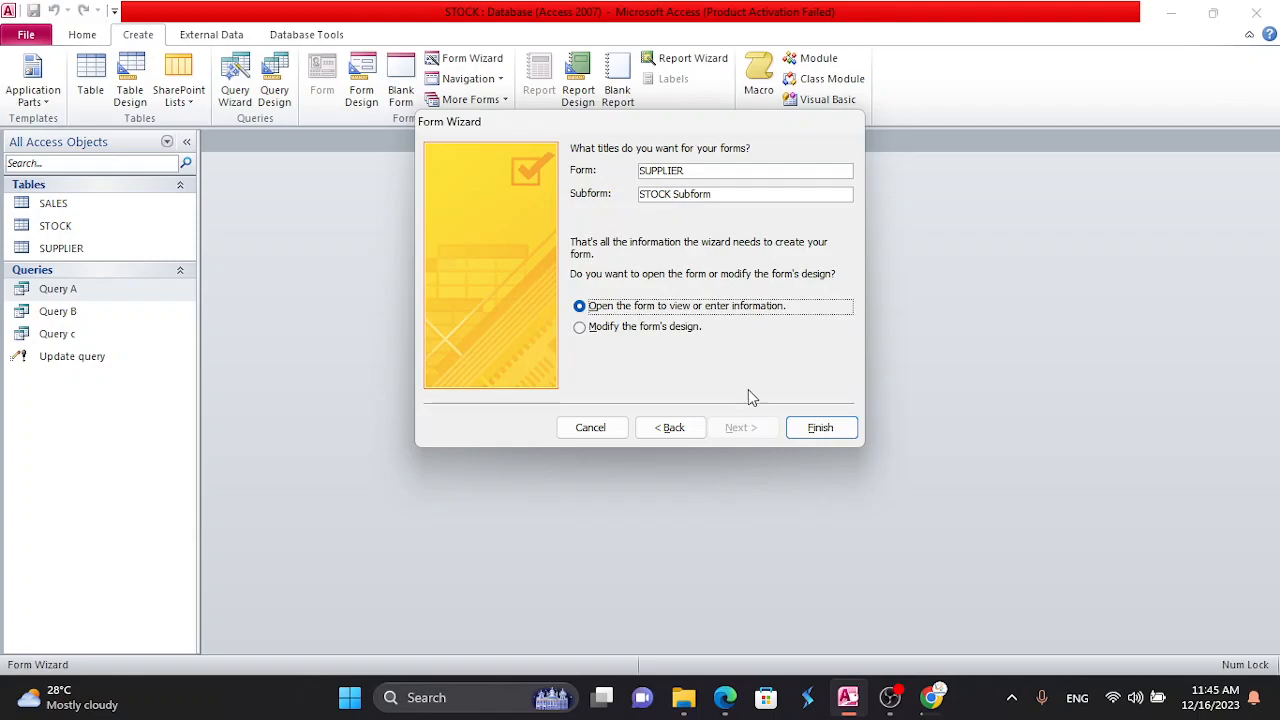
{"action": "left_click", "coordinate": [814, 431]}
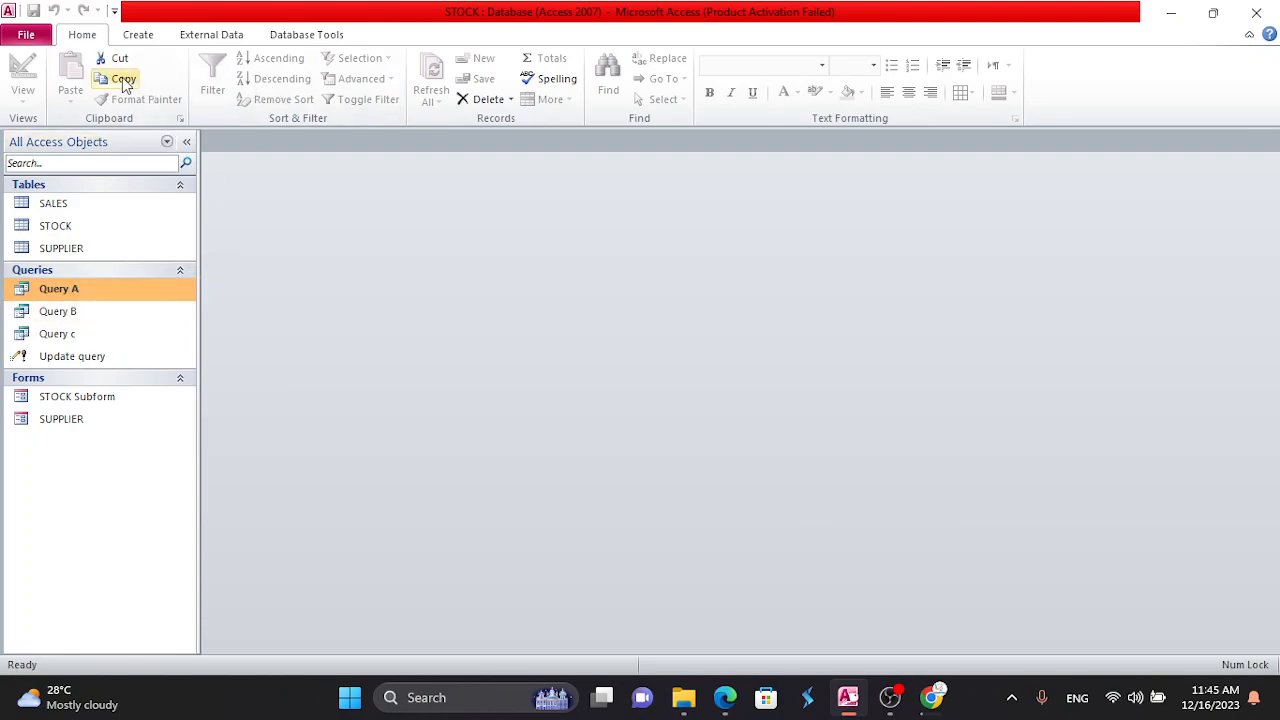
- Create a single form with the Form Wizard from all Query A fields, viewed by STOCK and titled "STOCK Form", and close it
{"action": "left_click", "coordinate": [140, 36]}
{"action": "left_click", "coordinate": [475, 64]}
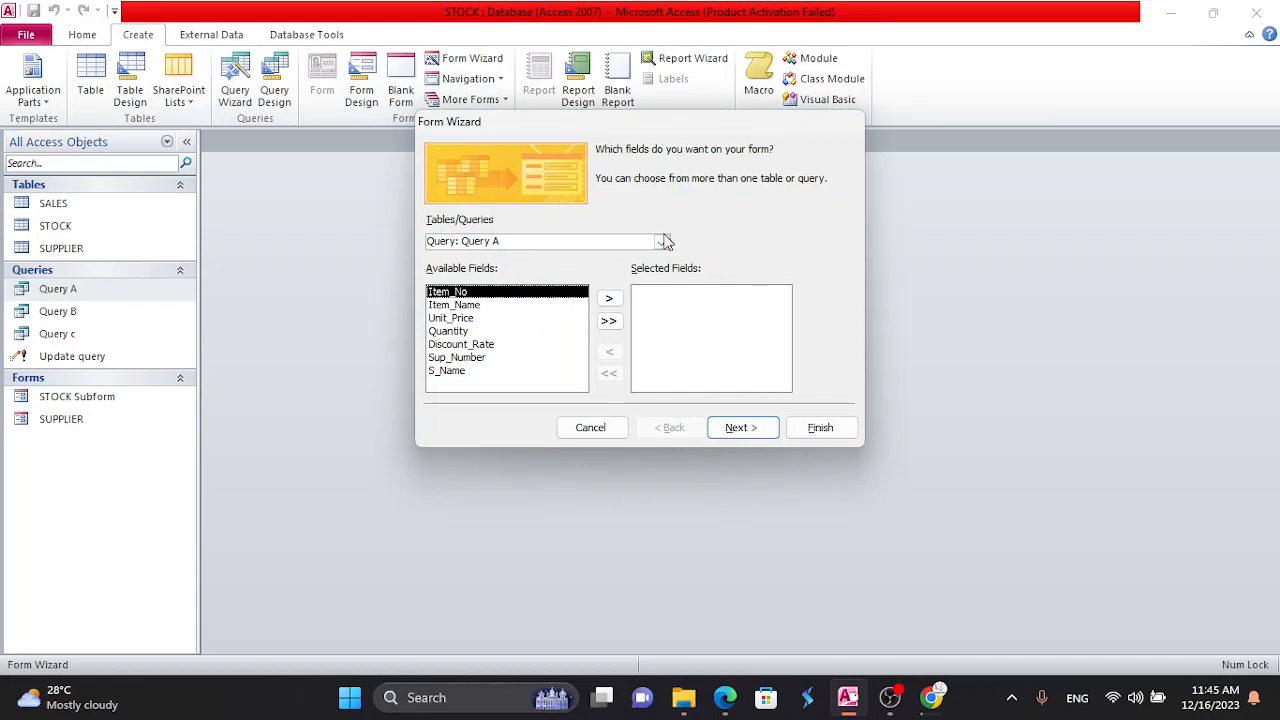
{"action": "left_click", "coordinate": [608, 320]}
{"action": "left_click", "coordinate": [737, 428]}
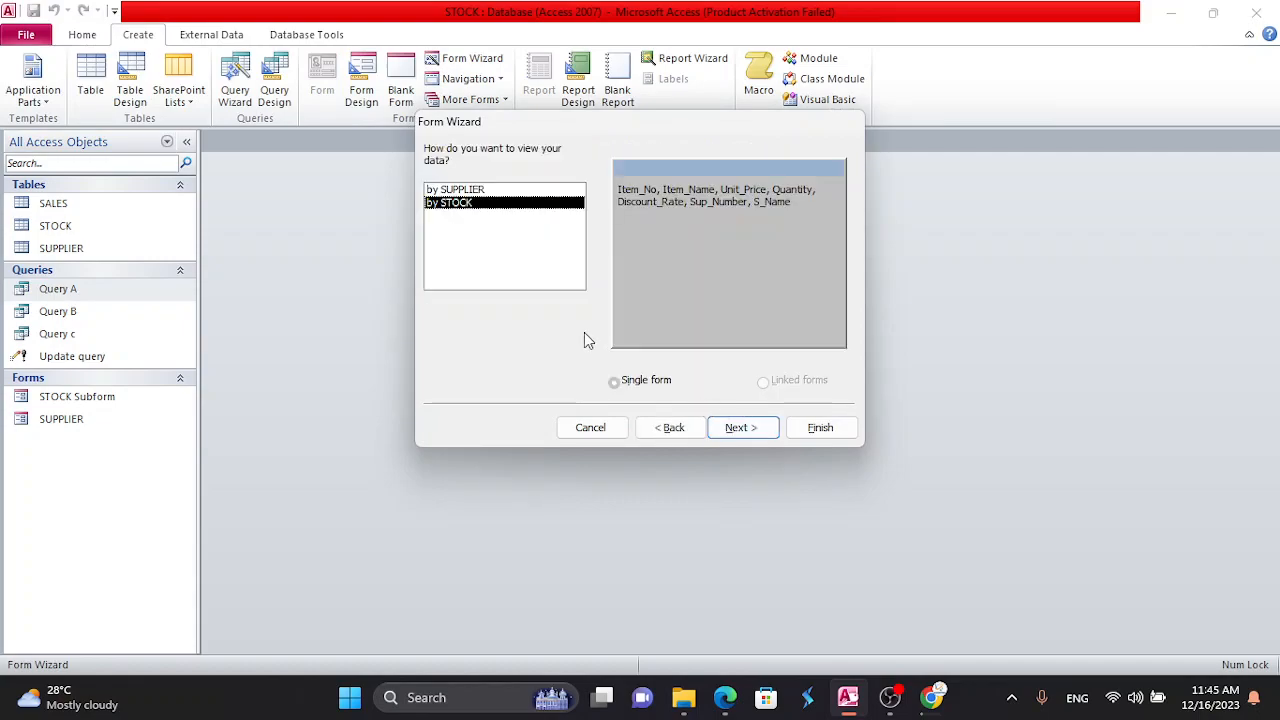
{"action": "left_click", "coordinate": [737, 428]}
{"action": "left_click", "coordinate": [756, 427]}
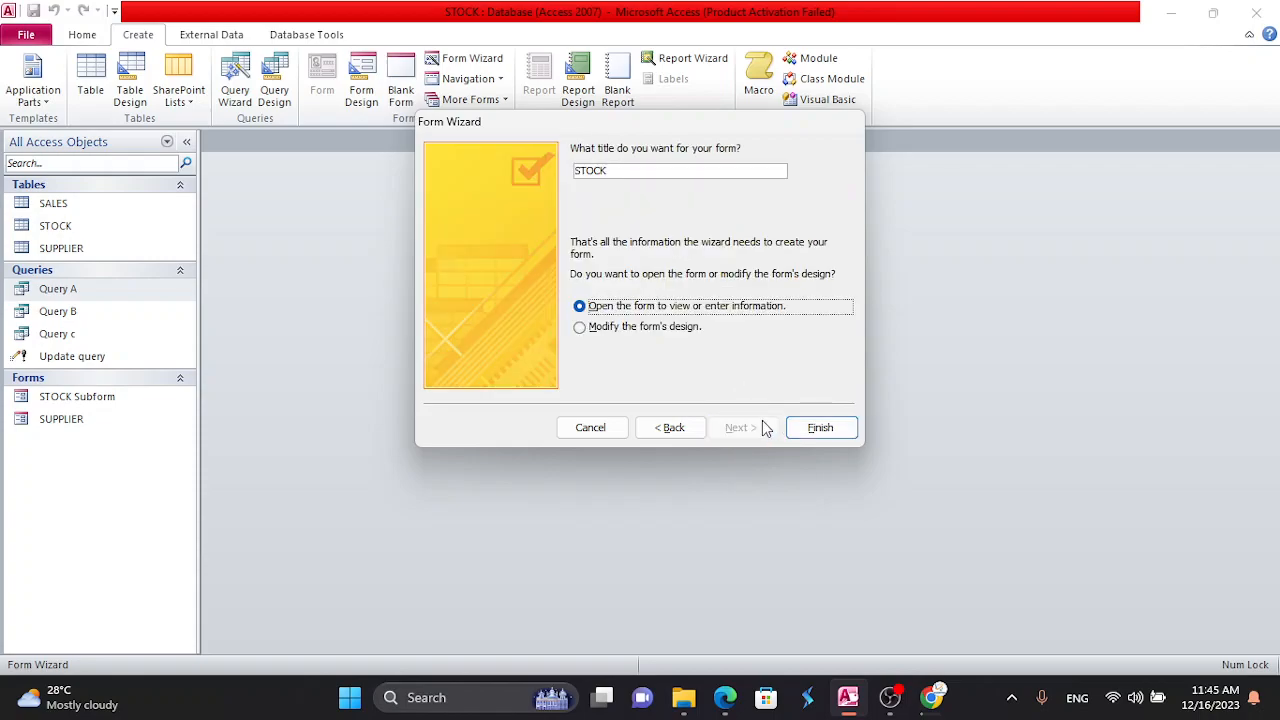
{"action": "left_click", "coordinate": [638, 170]}
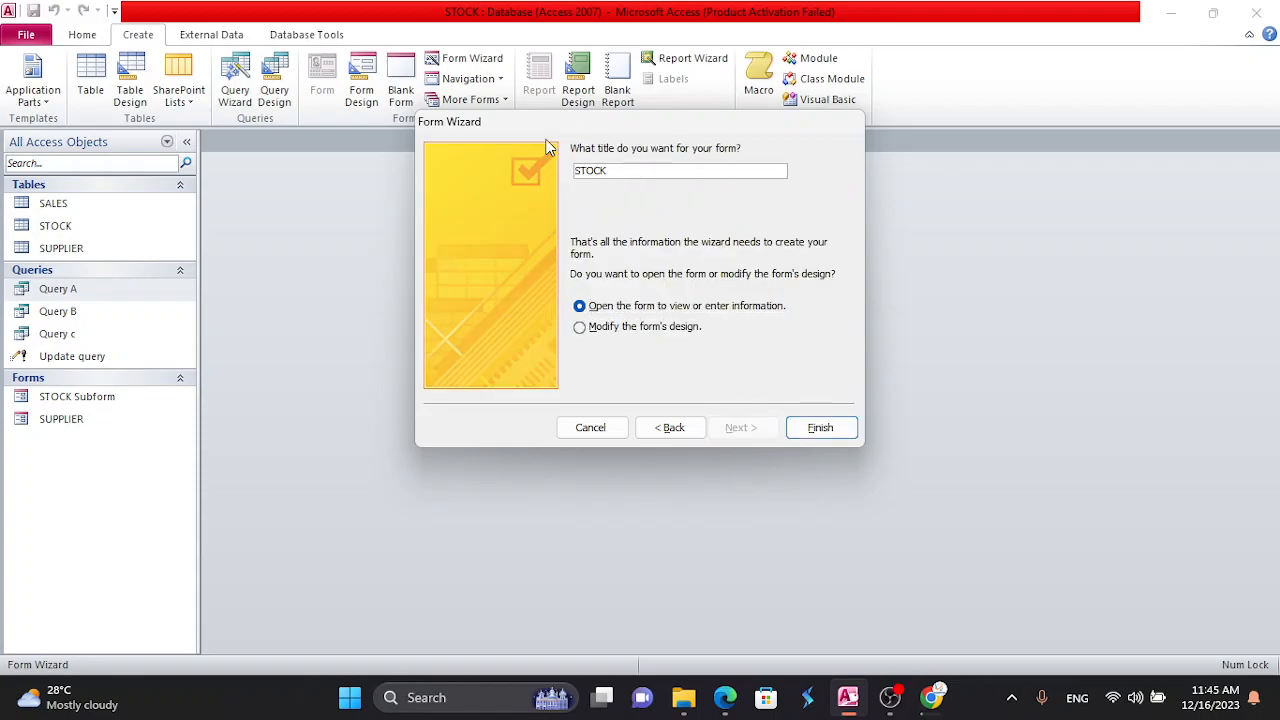
{"action": "key", "text": "BackSpace"}
{"action": "type", "text": "Form"}
{"action": "left_click", "coordinate": [816, 430]}
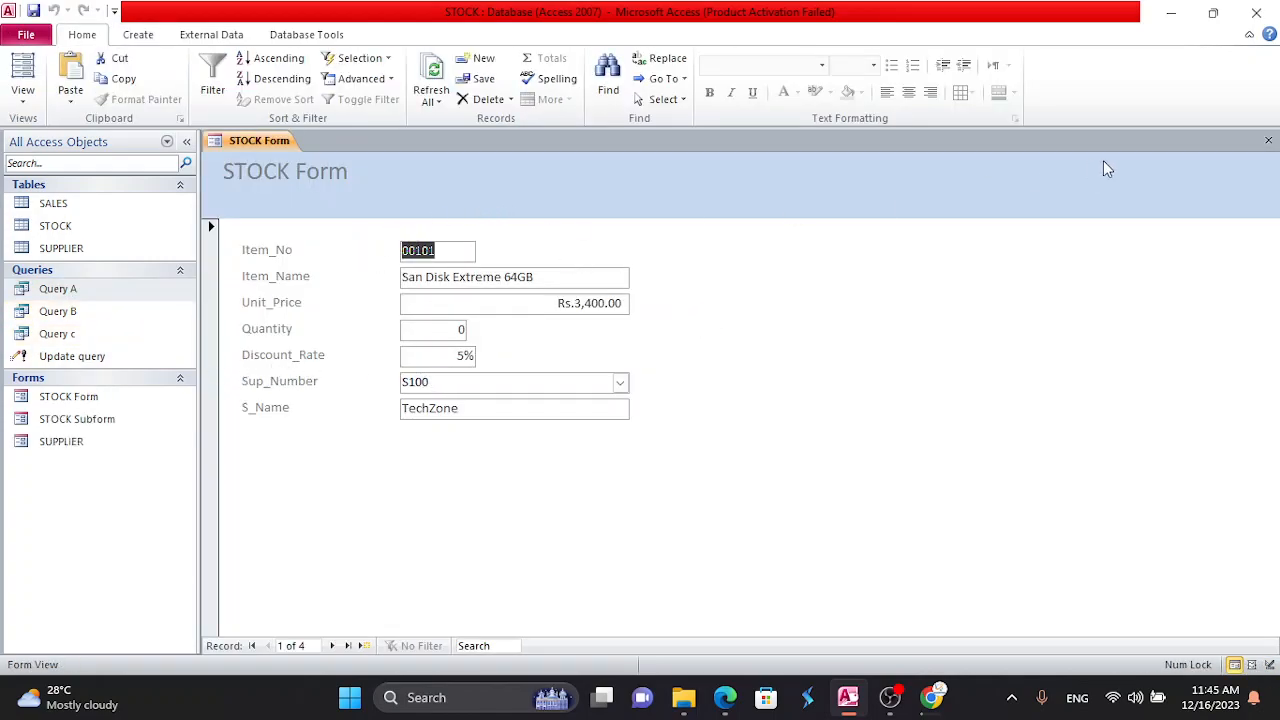
{"action": "left_click", "coordinate": [1270, 141]}
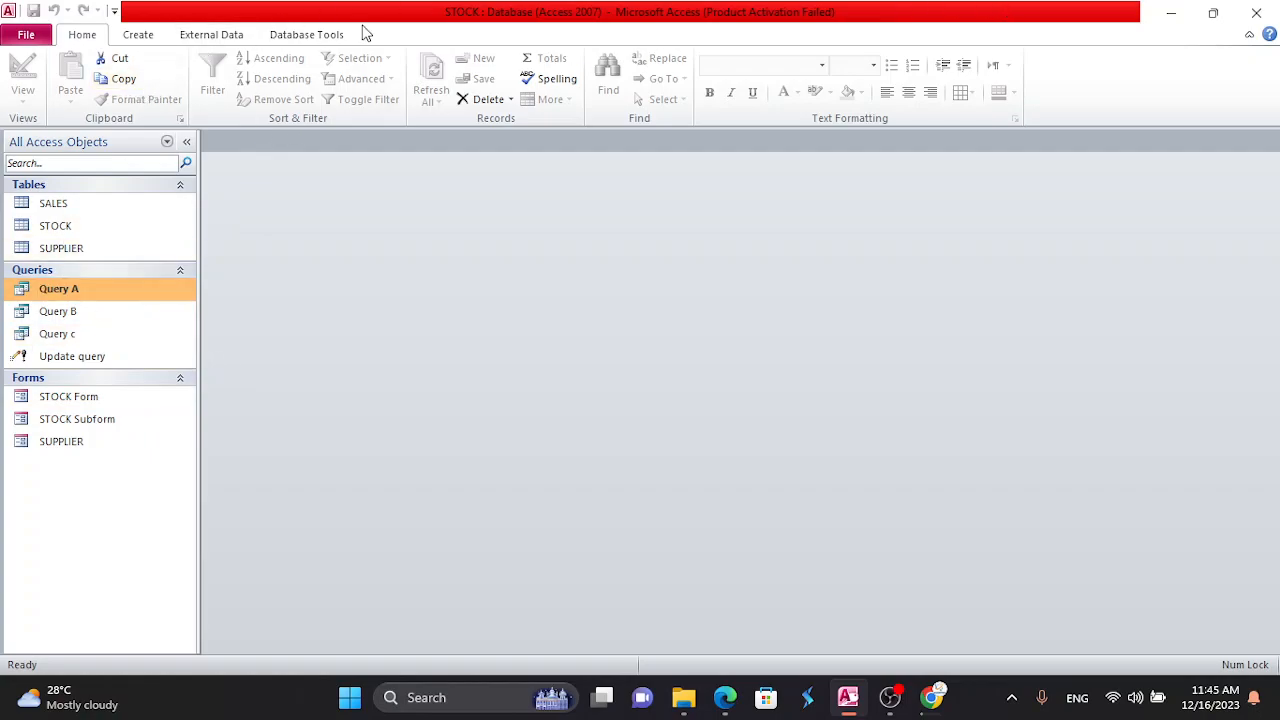
- Start a report with the Report Wizard using all fields from the SALES table plus Item_Name from the STOCK table
{"action": "left_click", "coordinate": [150, 38]}
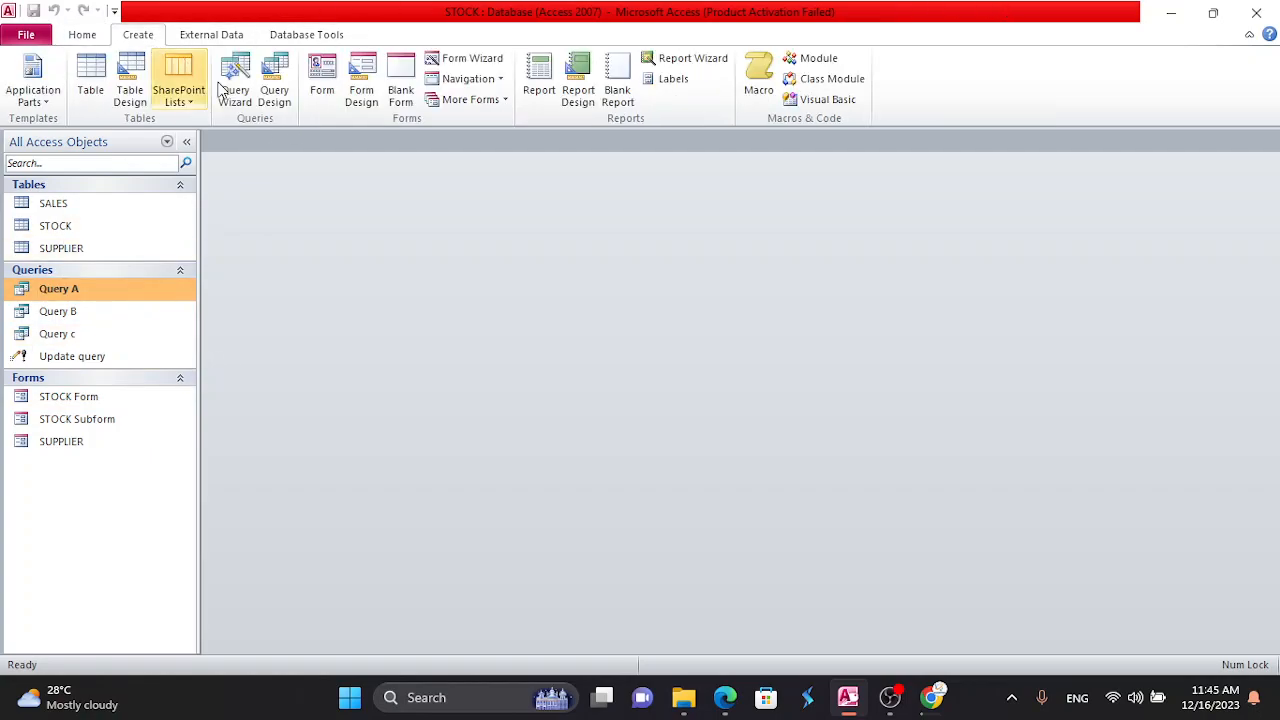
{"action": "left_click", "coordinate": [703, 58]}
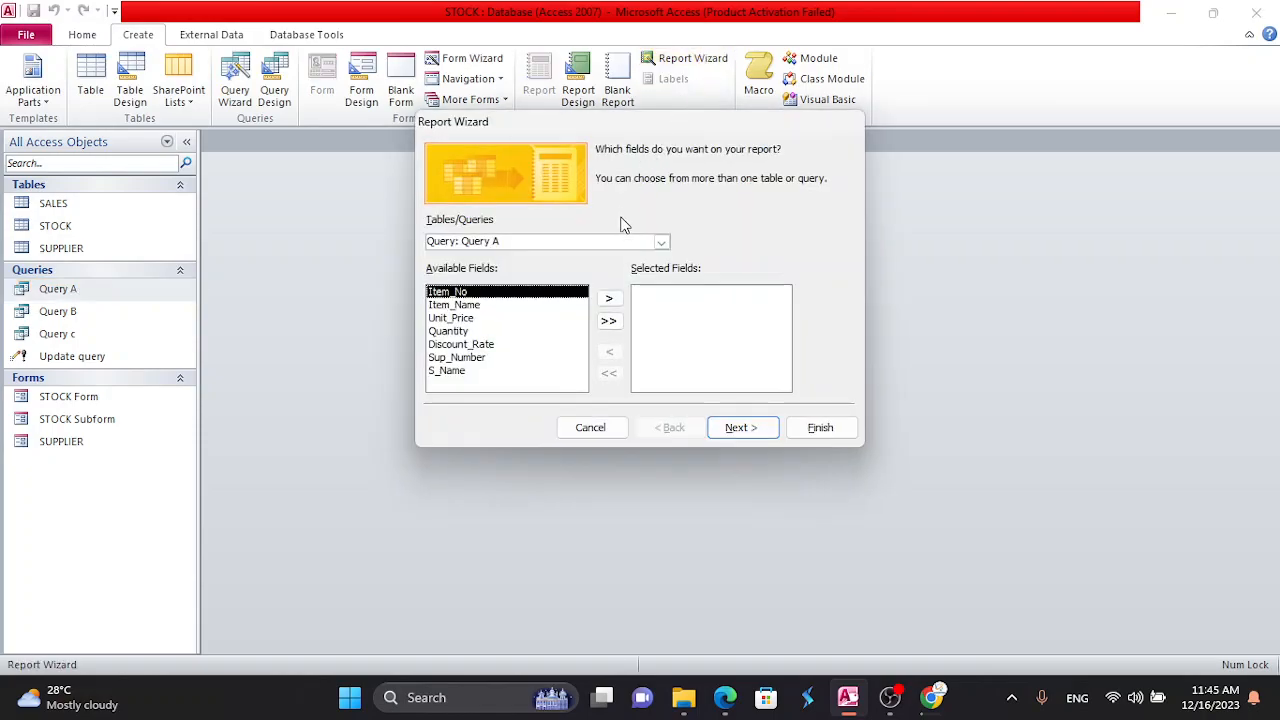
{"action": "left_click", "coordinate": [660, 244]}
{"action": "left_click", "coordinate": [505, 256]}
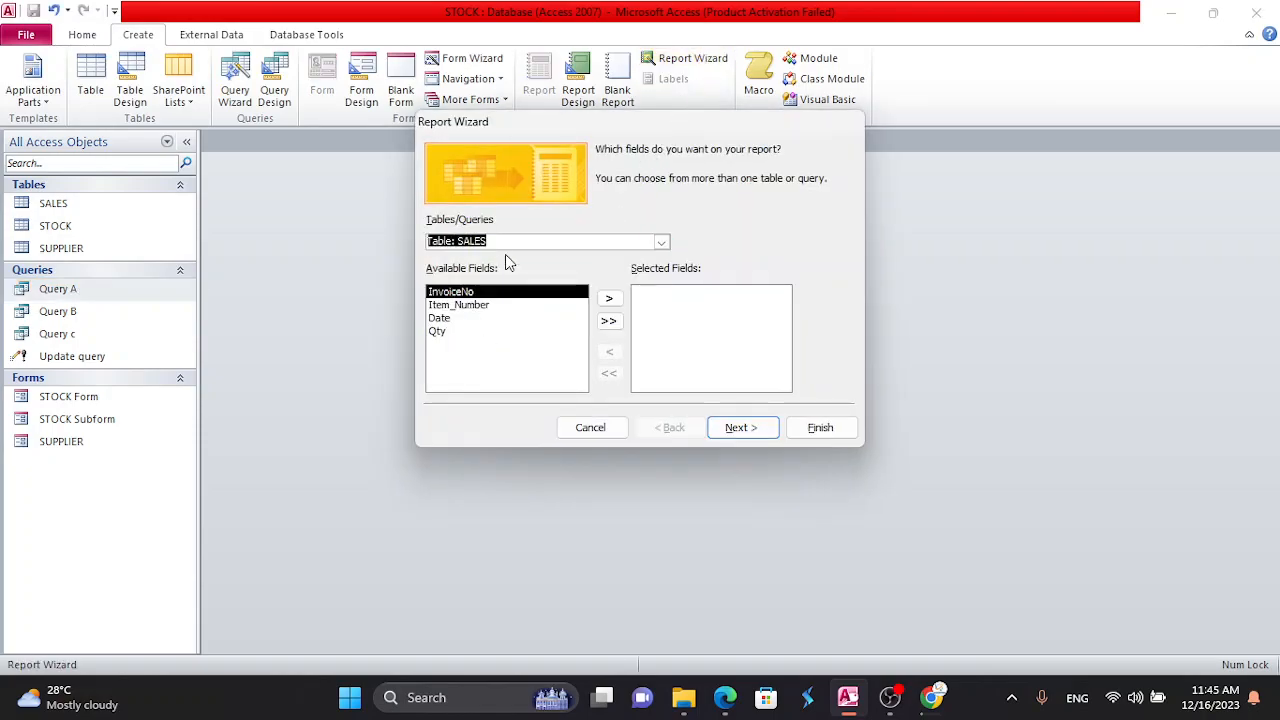
{"action": "left_click", "coordinate": [610, 324]}
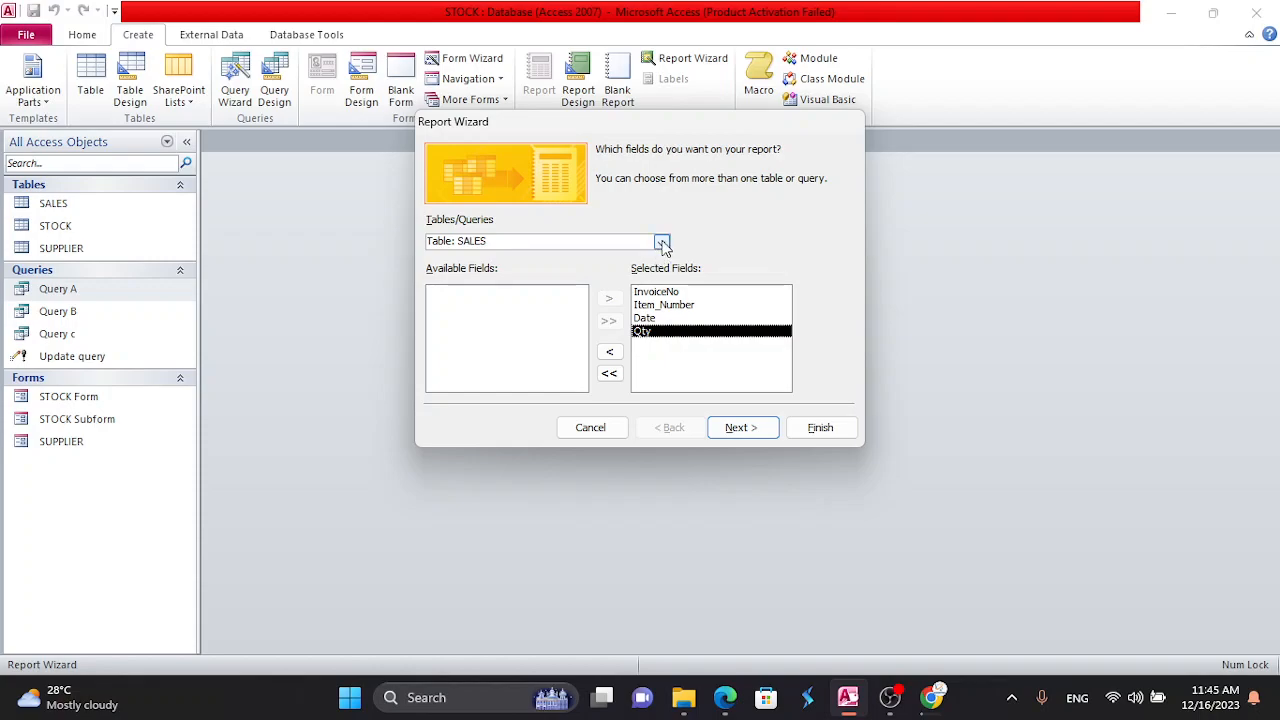
{"action": "left_click", "coordinate": [661, 242]}
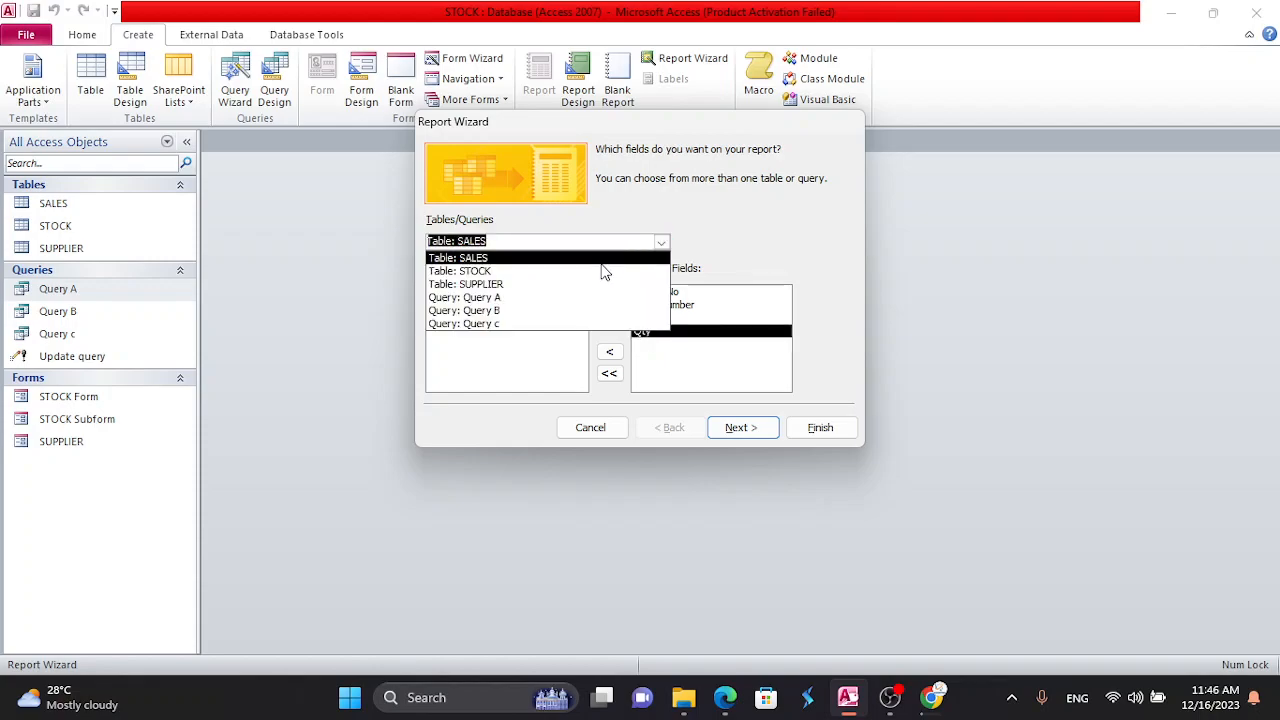
{"action": "left_click", "coordinate": [504, 271]}
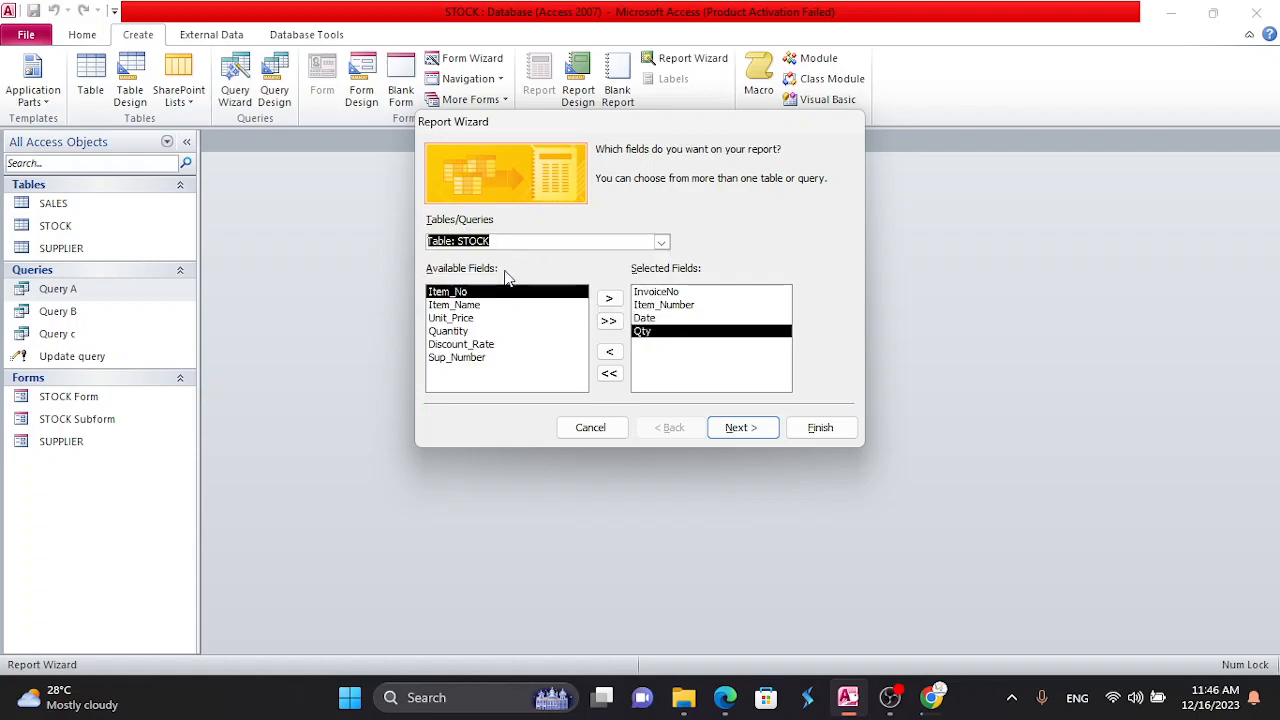
{"action": "left_click", "coordinate": [526, 304]}
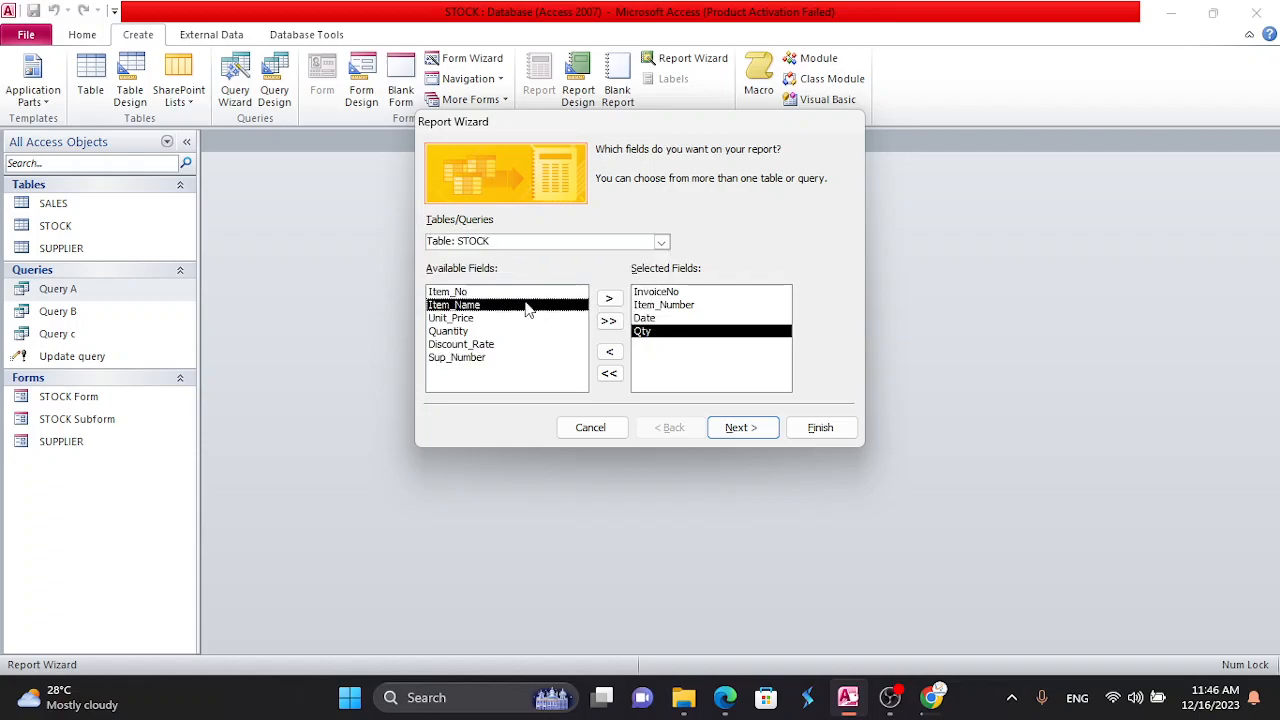
{"action": "left_click", "coordinate": [608, 298]}
{"action": "left_click", "coordinate": [741, 427]}
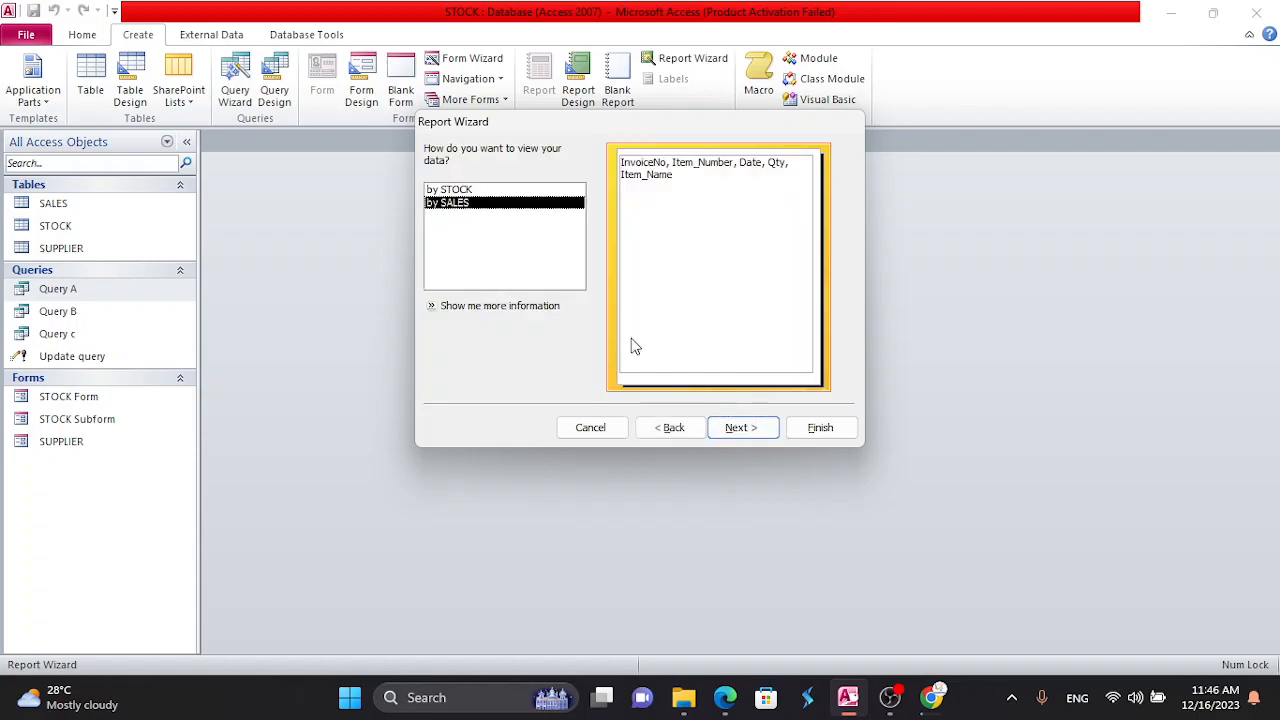
- Arrange the report data by STOCK without extra grouping levels, and look at the summary options without choosing any
{"action": "left_click", "coordinate": [495, 192]}
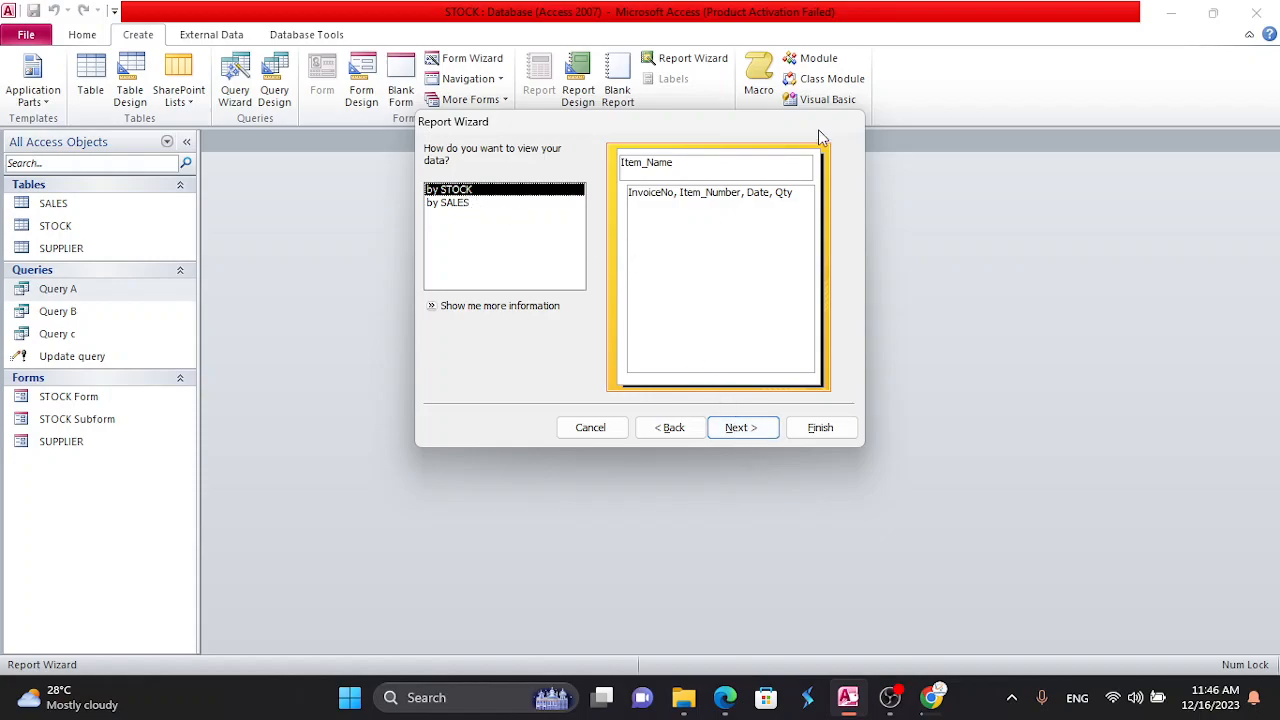
{"action": "left_click", "coordinate": [757, 431]}
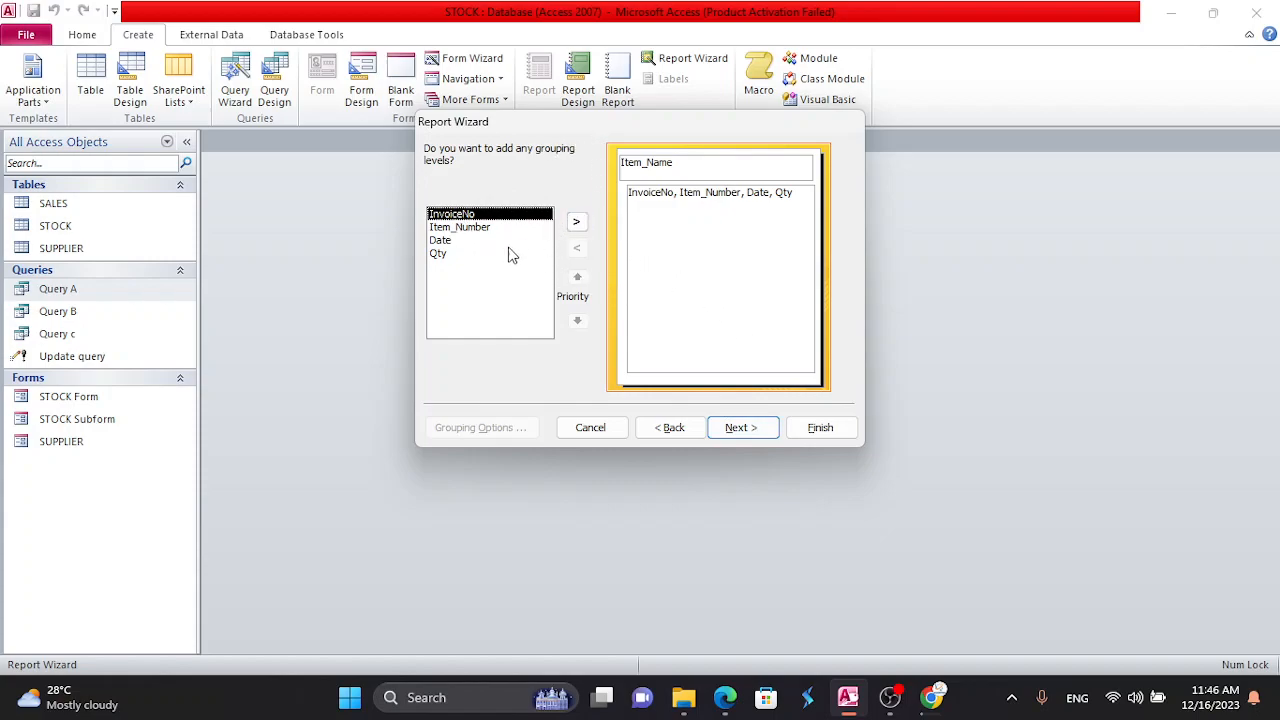
{"action": "left_click", "coordinate": [740, 428]}
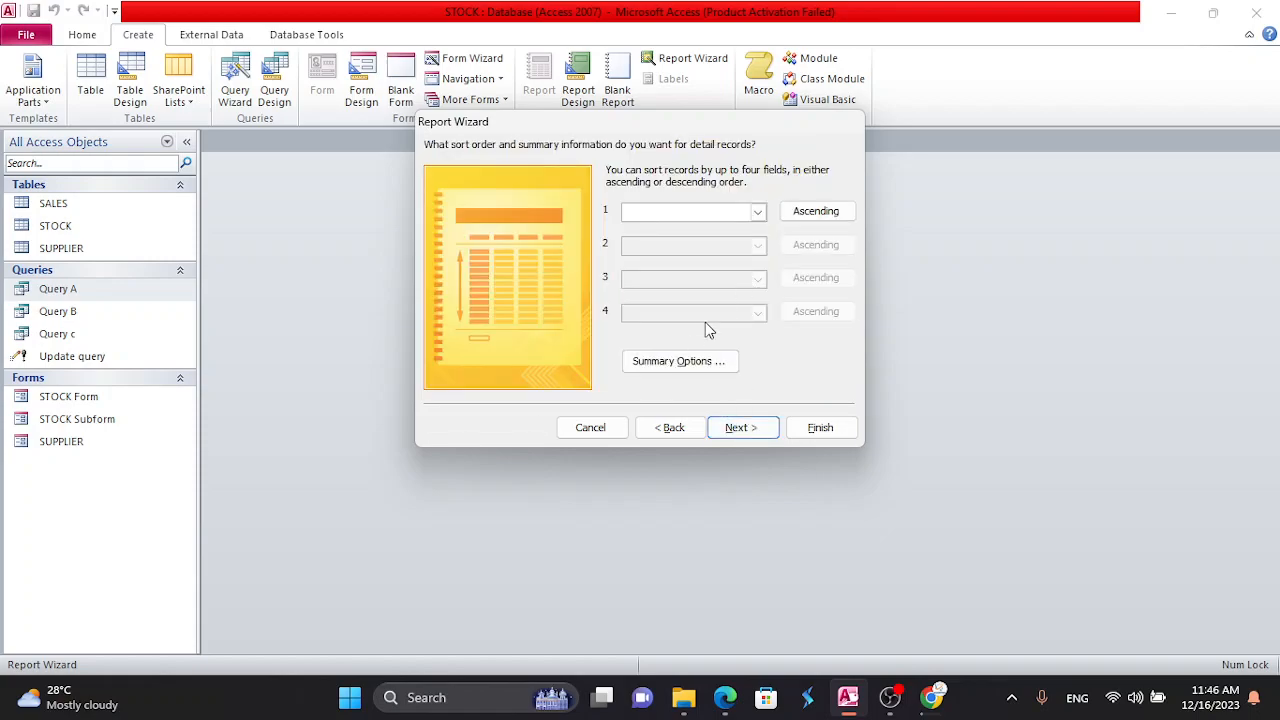
{"action": "left_click", "coordinate": [686, 362]}
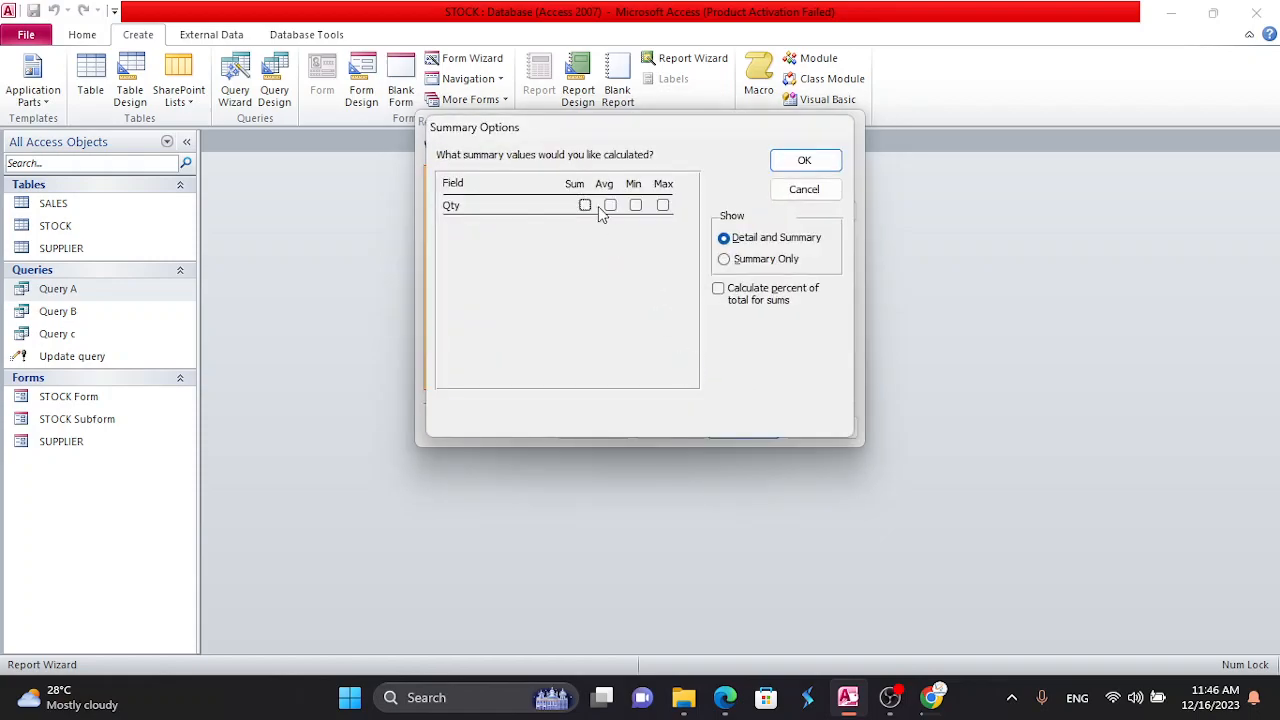
{"action": "left_click", "coordinate": [800, 194]}
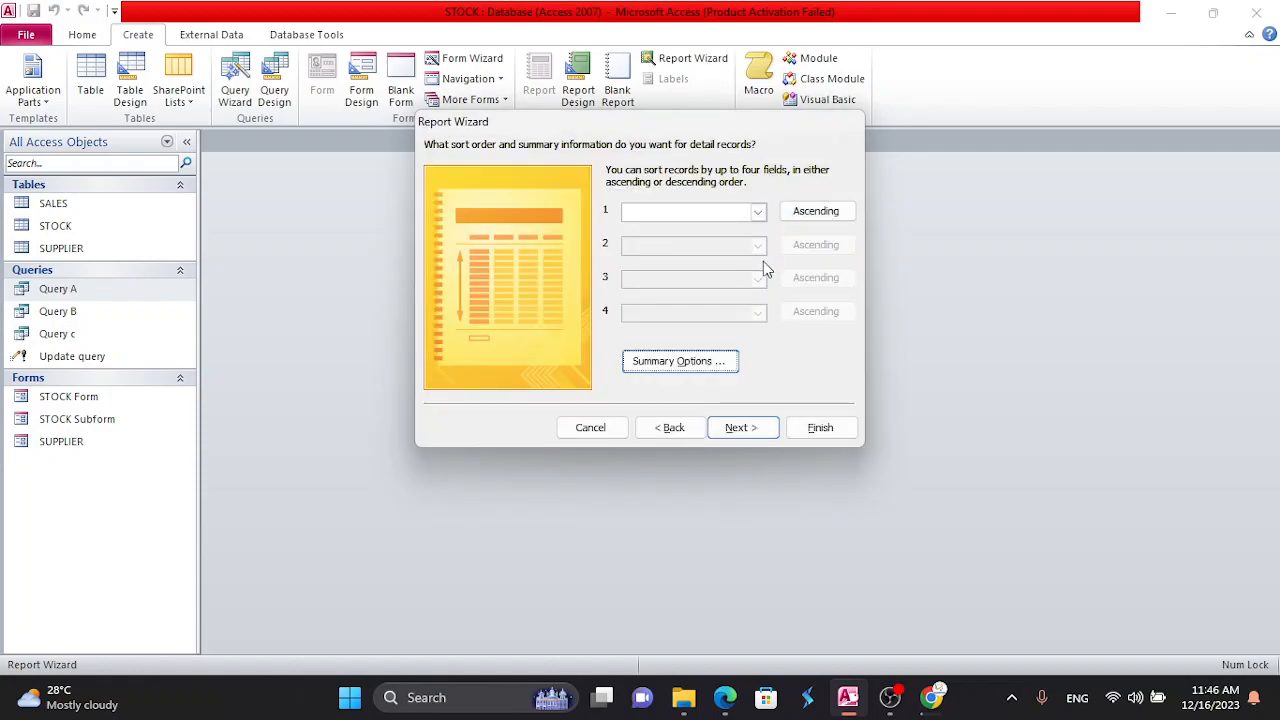
- Leave the sort order empty, set the report to landscape orientation, title it "Sales Report" and finish the wizard
{"action": "left_click", "coordinate": [745, 429]}
{"action": "left_click", "coordinate": [800, 215]}
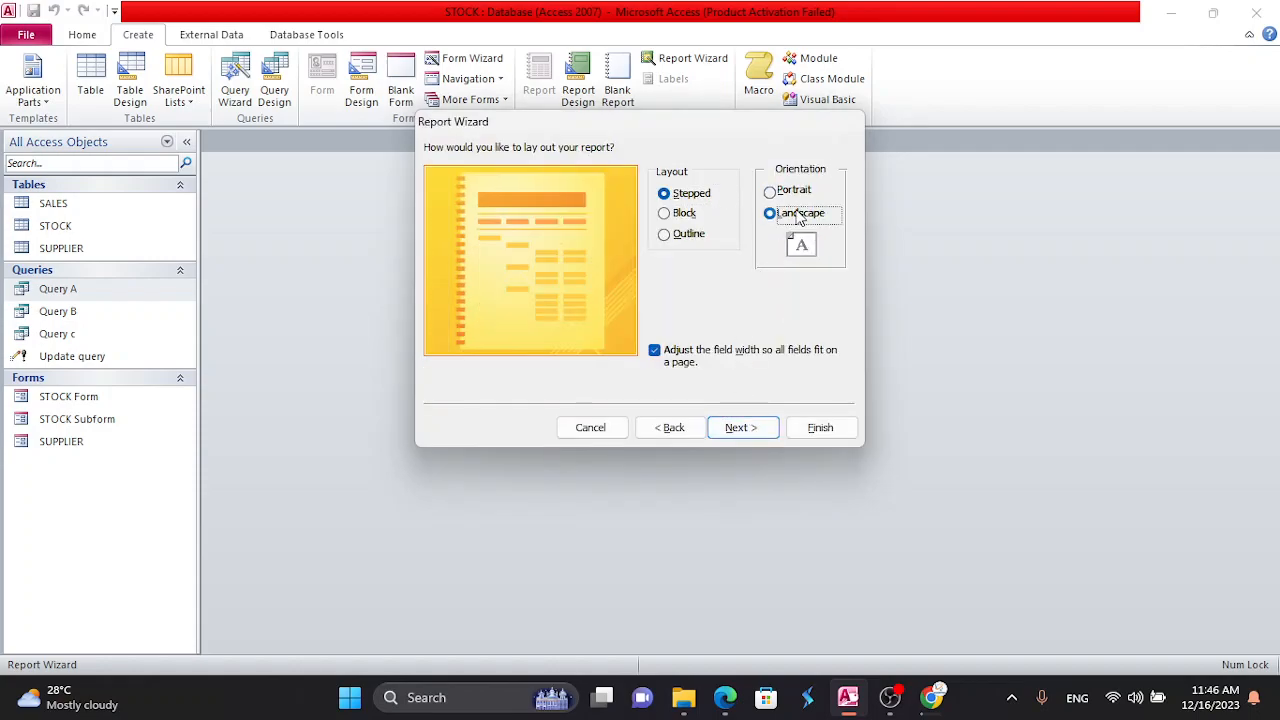
{"action": "left_click", "coordinate": [745, 429]}
{"action": "left_click", "coordinate": [628, 168]}
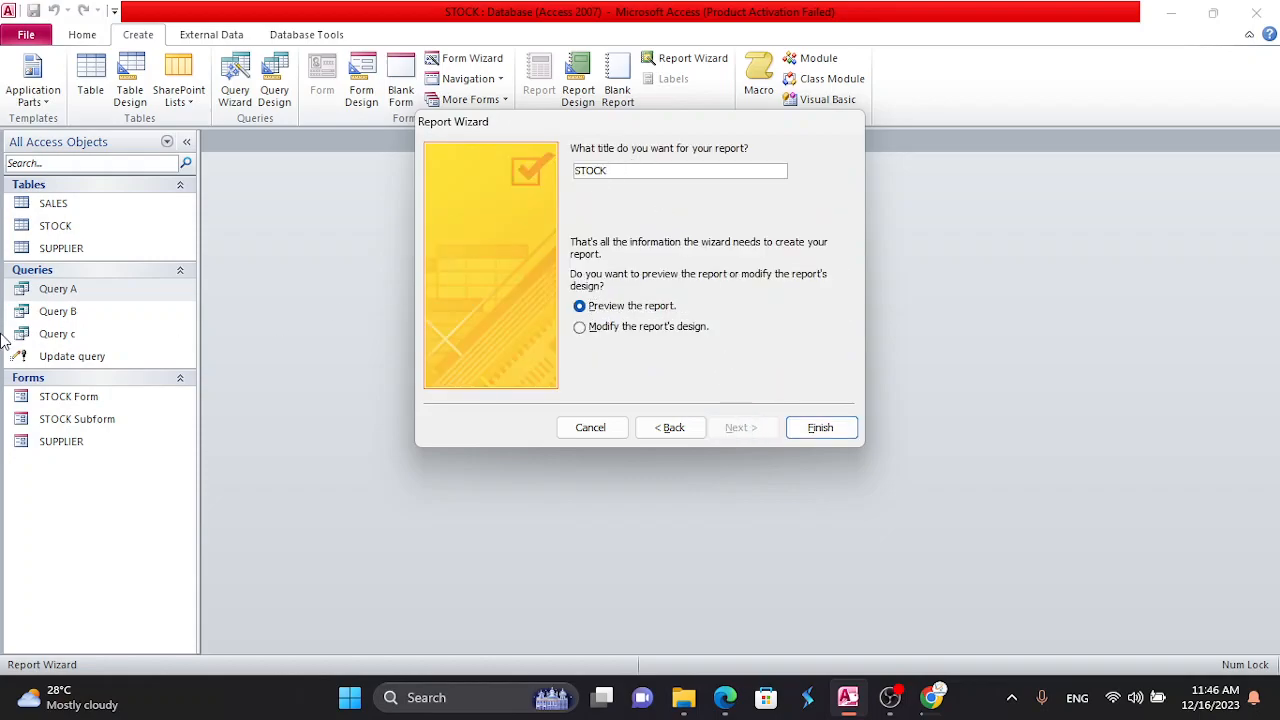
{"action": "type", "text": "Sales Report"}
{"action": "left_click", "coordinate": [838, 430]}
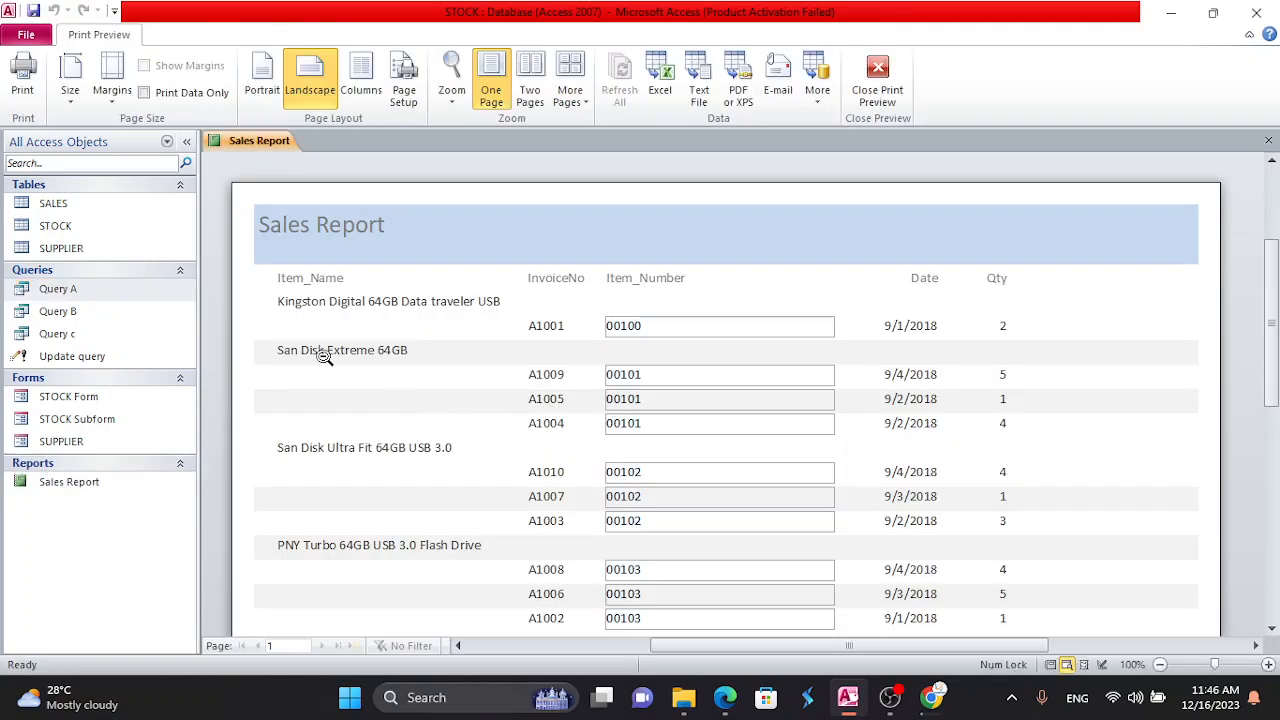
- Review the Sales Report, close its print preview, and widen the title label in the report header to almost the 3 mark on the ruler
{"action": "scroll", "coordinate": [623, 406], "scroll_direction": "down", "scroll_amount": 2}
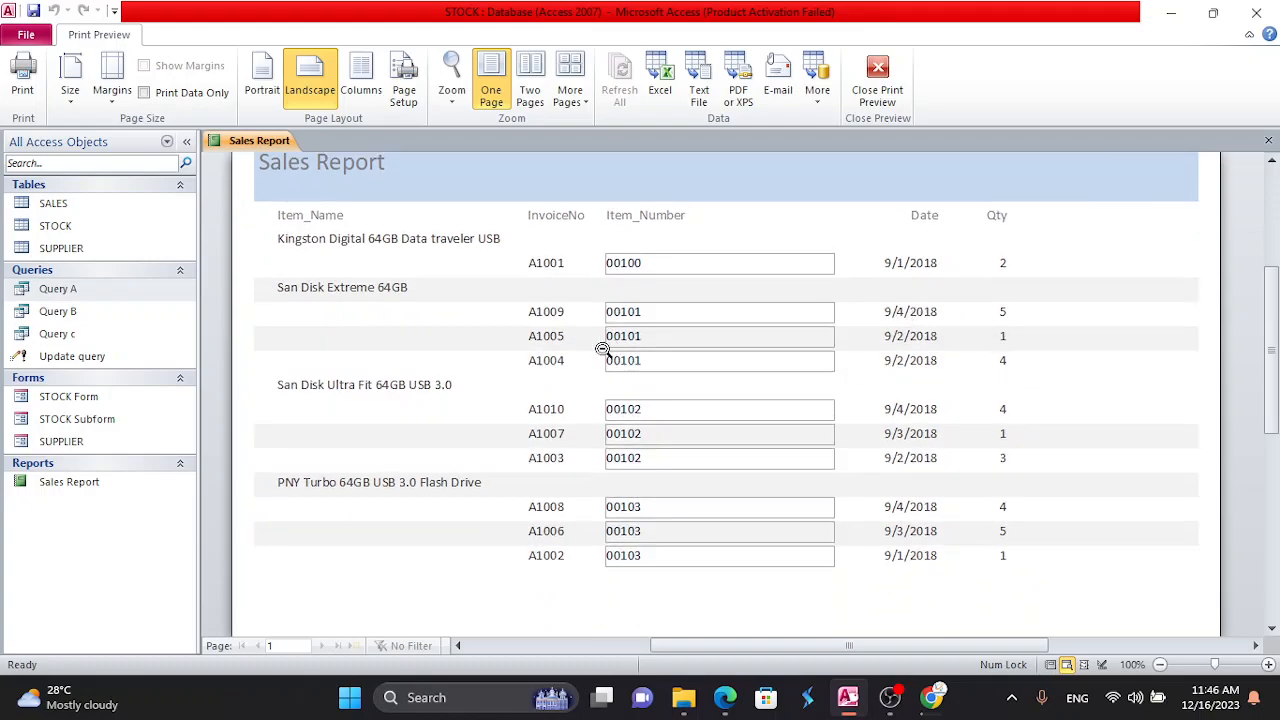
{"action": "scroll", "coordinate": [691, 470], "scroll_direction": "down", "scroll_amount": 2}
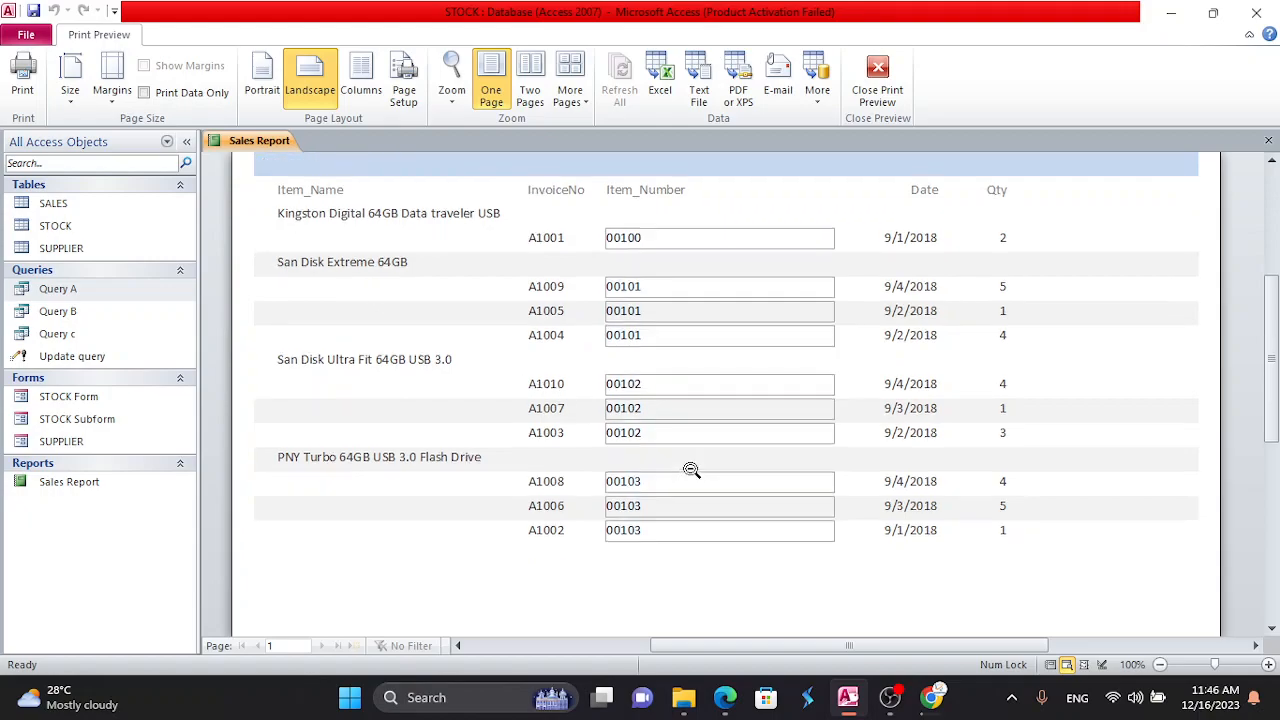
{"action": "scroll", "coordinate": [692, 468], "scroll_direction": "up", "scroll_amount": 2}
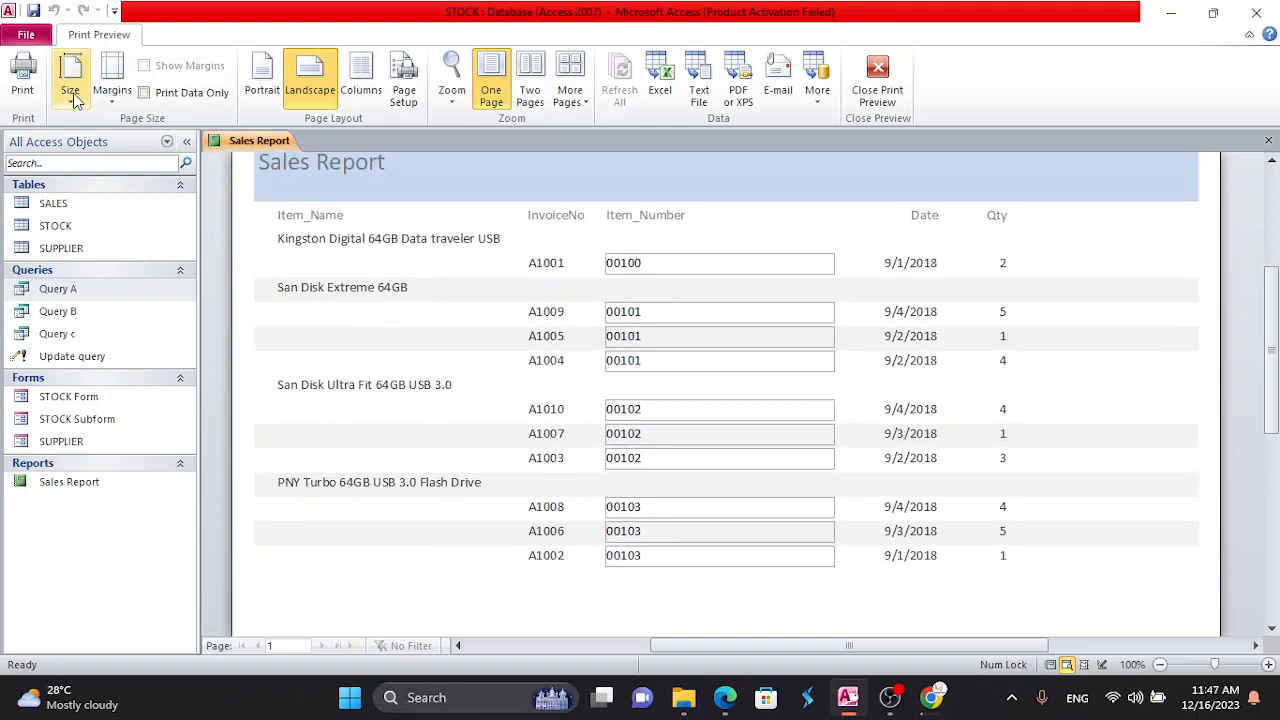
{"action": "left_click", "coordinate": [818, 70]}
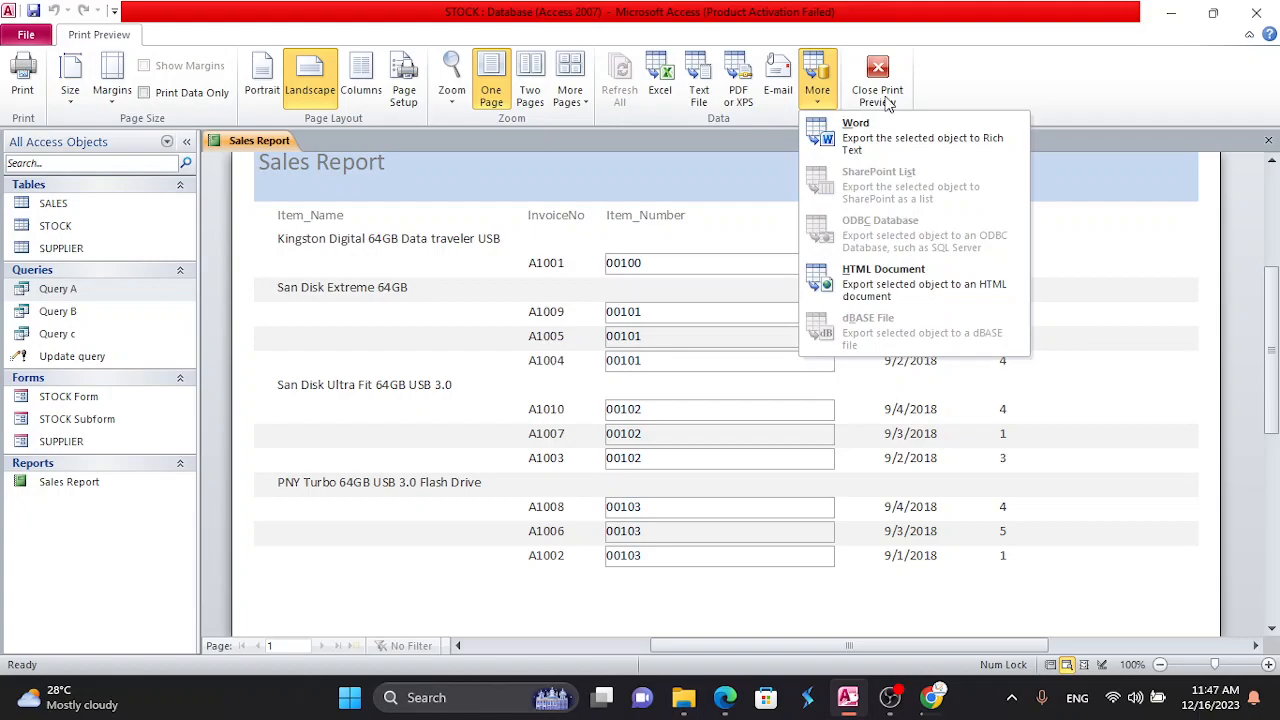
{"action": "left_click", "coordinate": [880, 92]}
{"action": "left_click", "coordinate": [357, 211]}
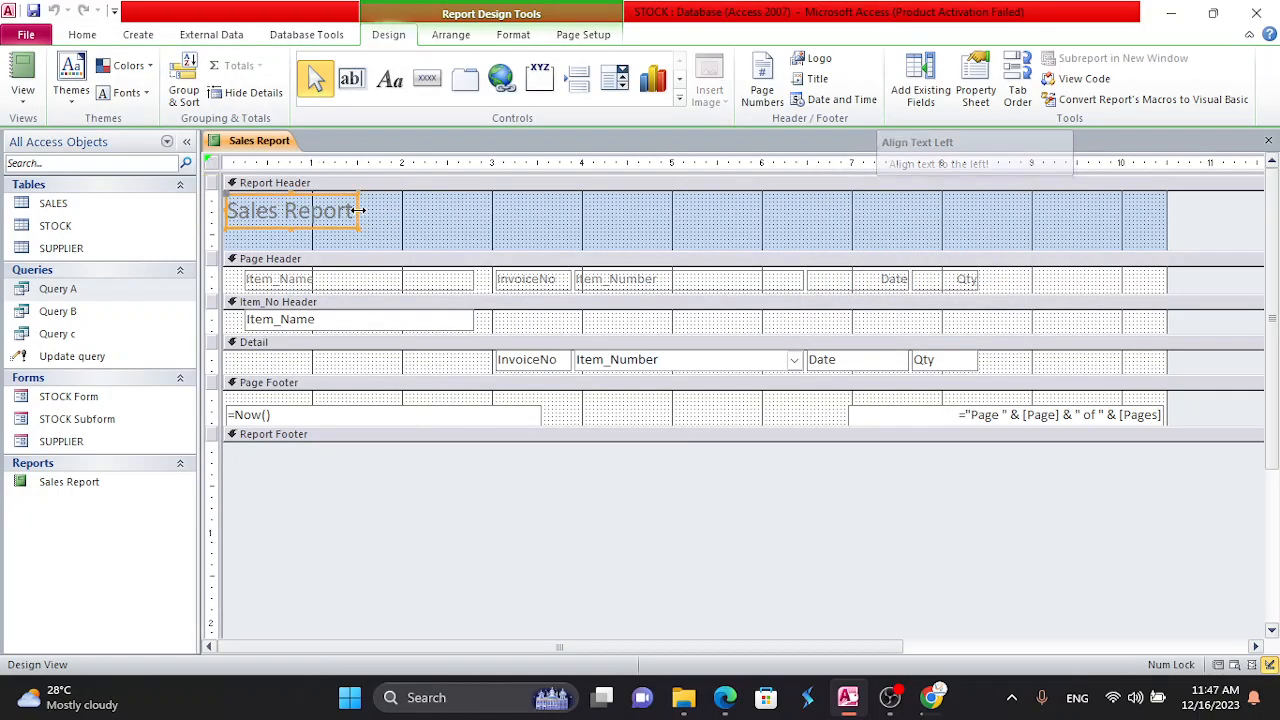
{"action": "left_click_drag", "start_coordinate": [357, 211], "coordinate": [488, 208]}
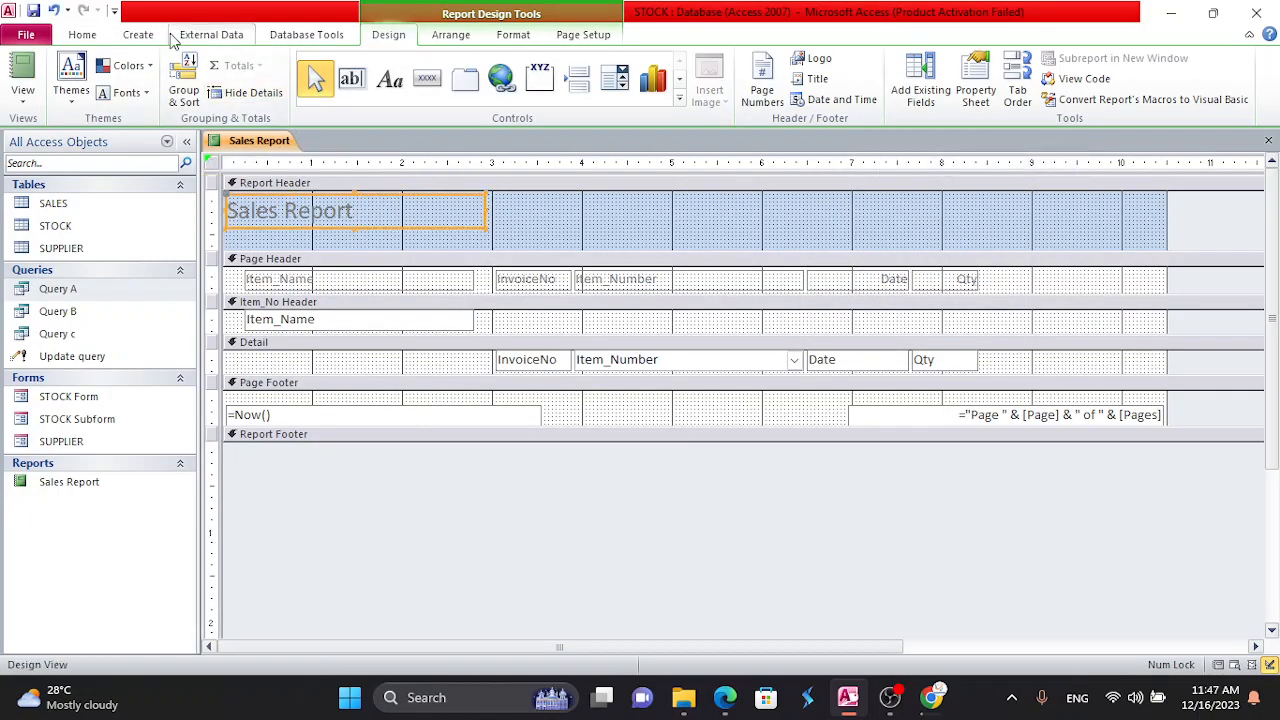
- Format the Sales Report title with font size 26, bold and a light orange fill, and make its label slightly taller
{"action": "left_click", "coordinate": [78, 34]}
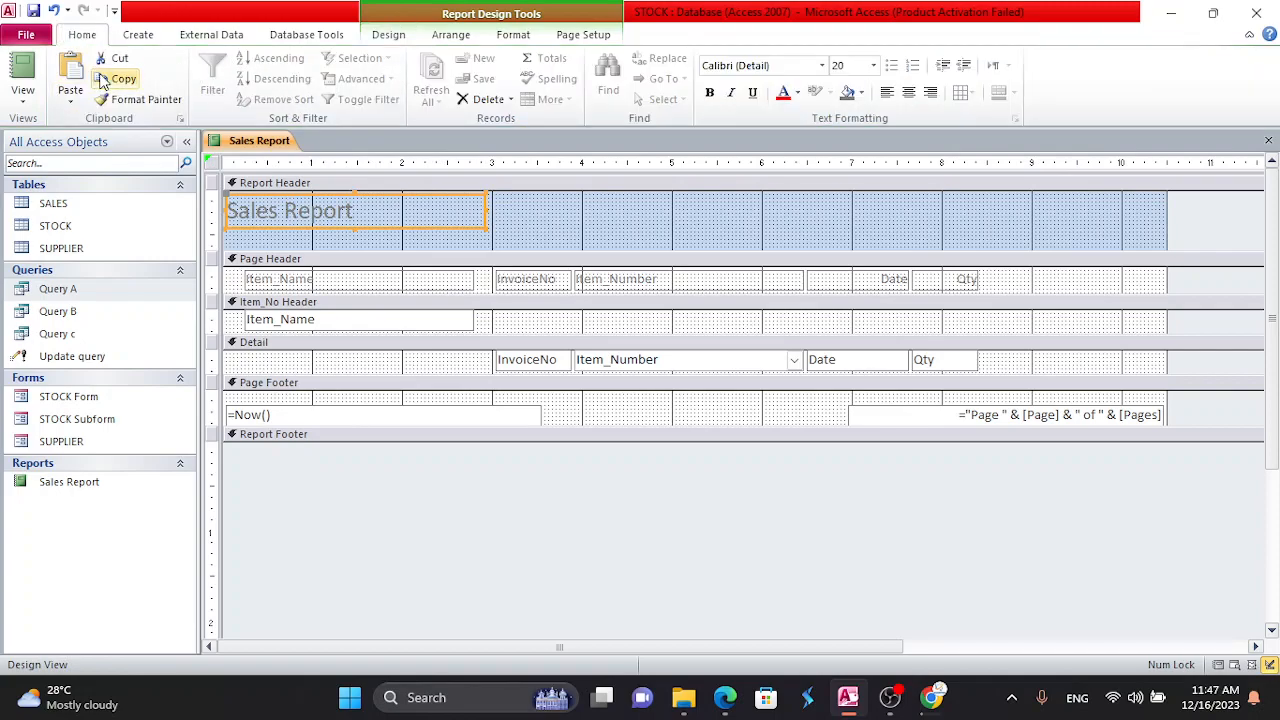
{"action": "left_click", "coordinate": [873, 65]}
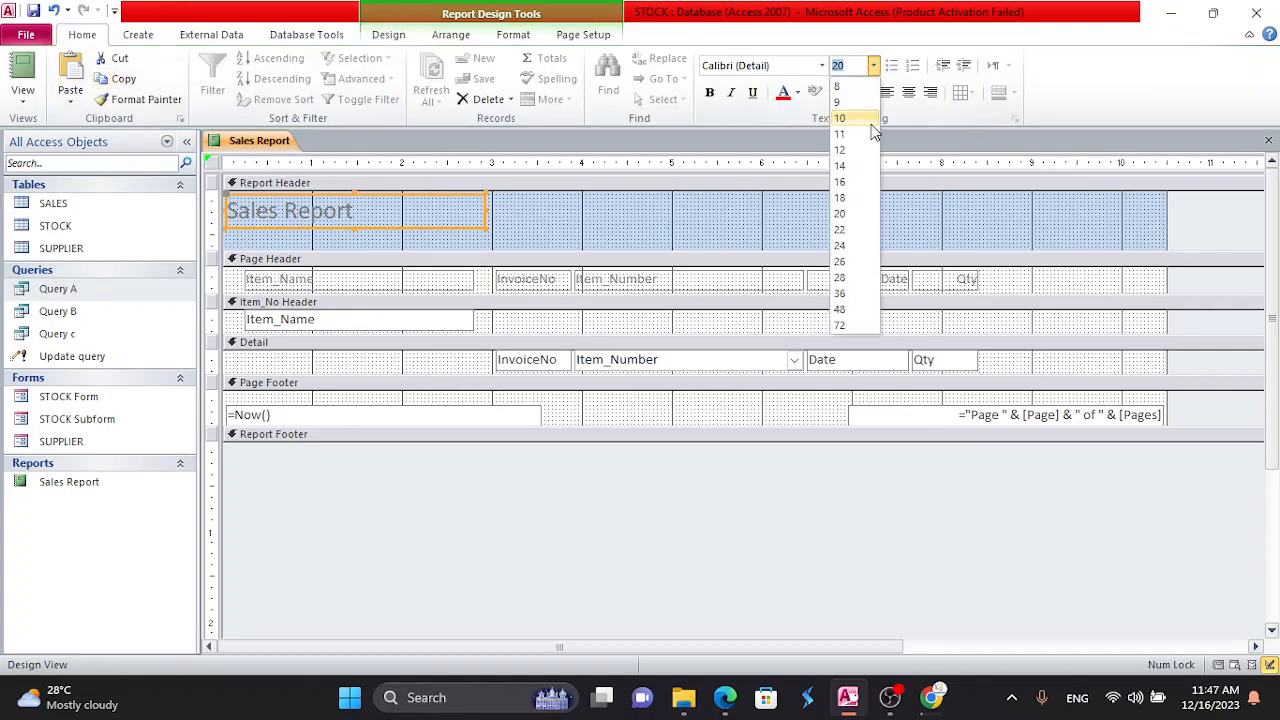
{"action": "left_click", "coordinate": [842, 263]}
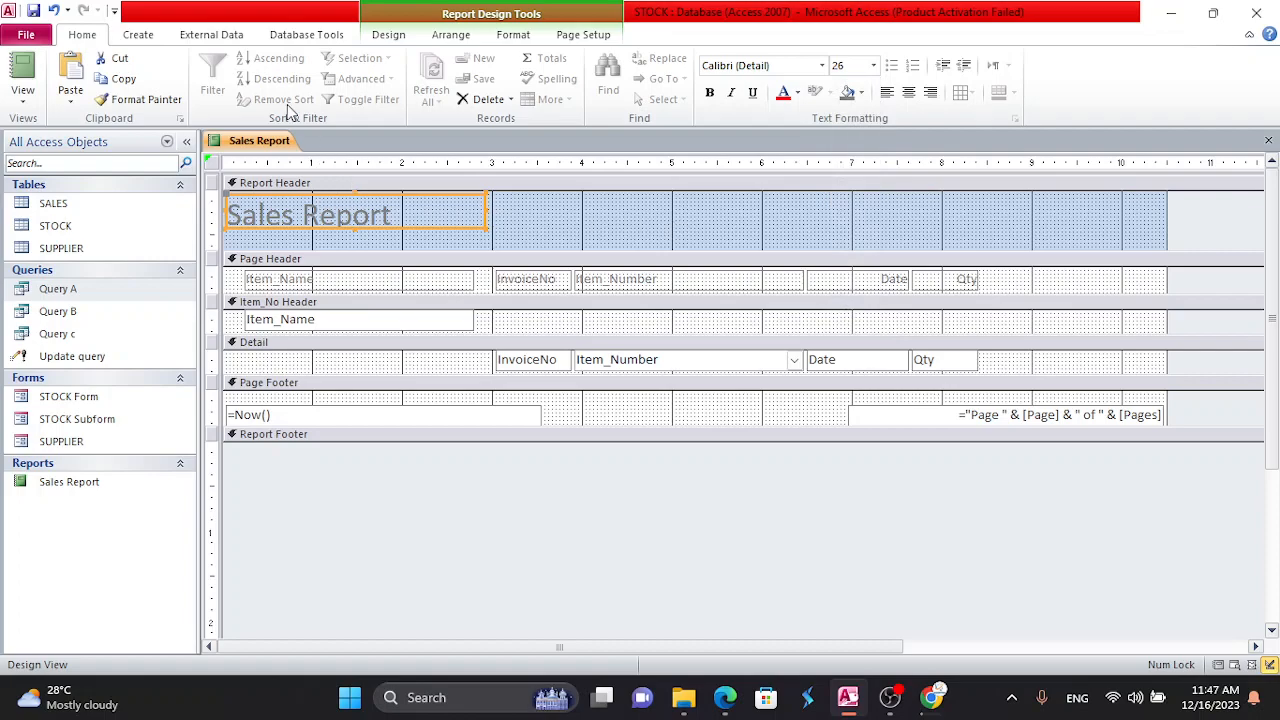
{"action": "left_click", "coordinate": [709, 92]}
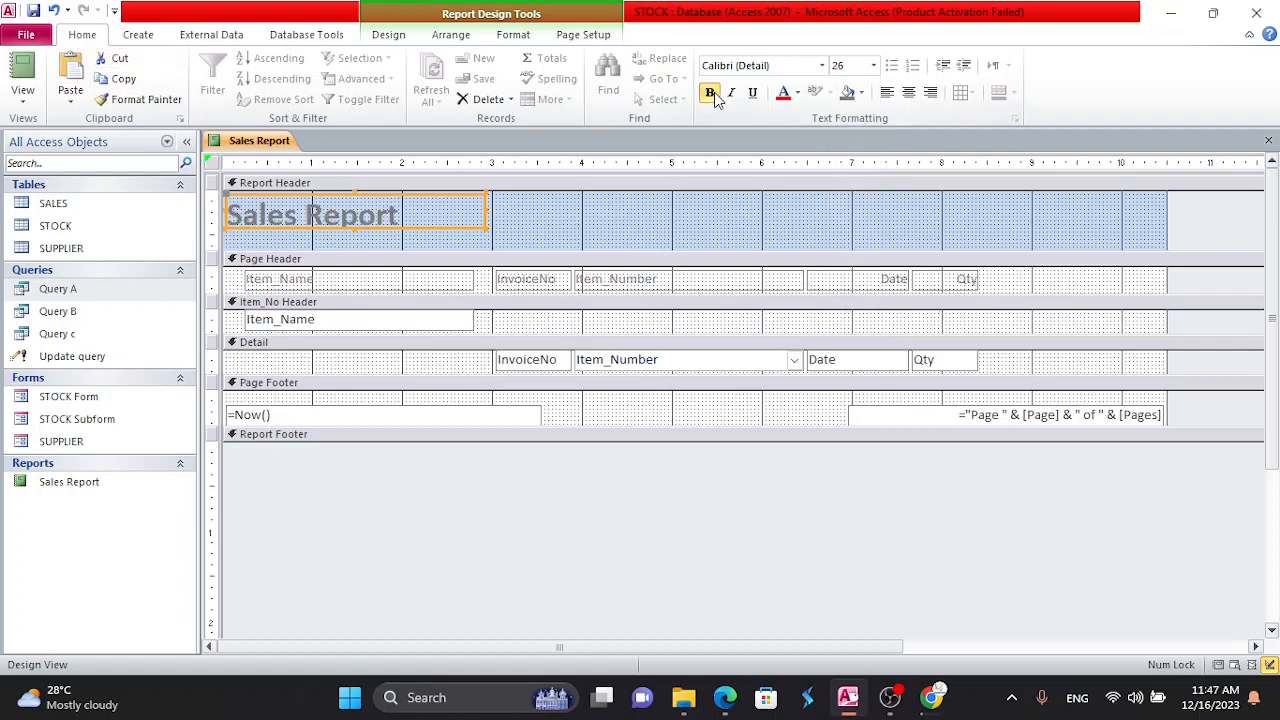
{"action": "left_click", "coordinate": [860, 92]}
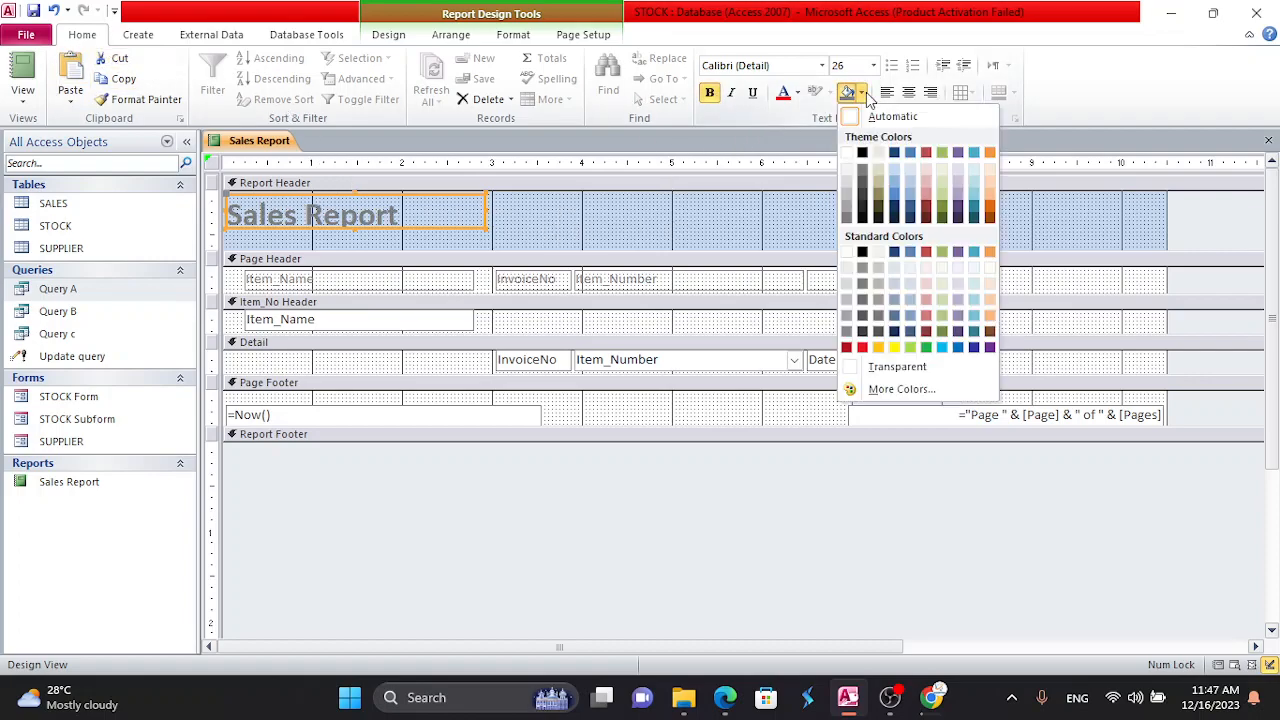
{"action": "left_click", "coordinate": [990, 188]}
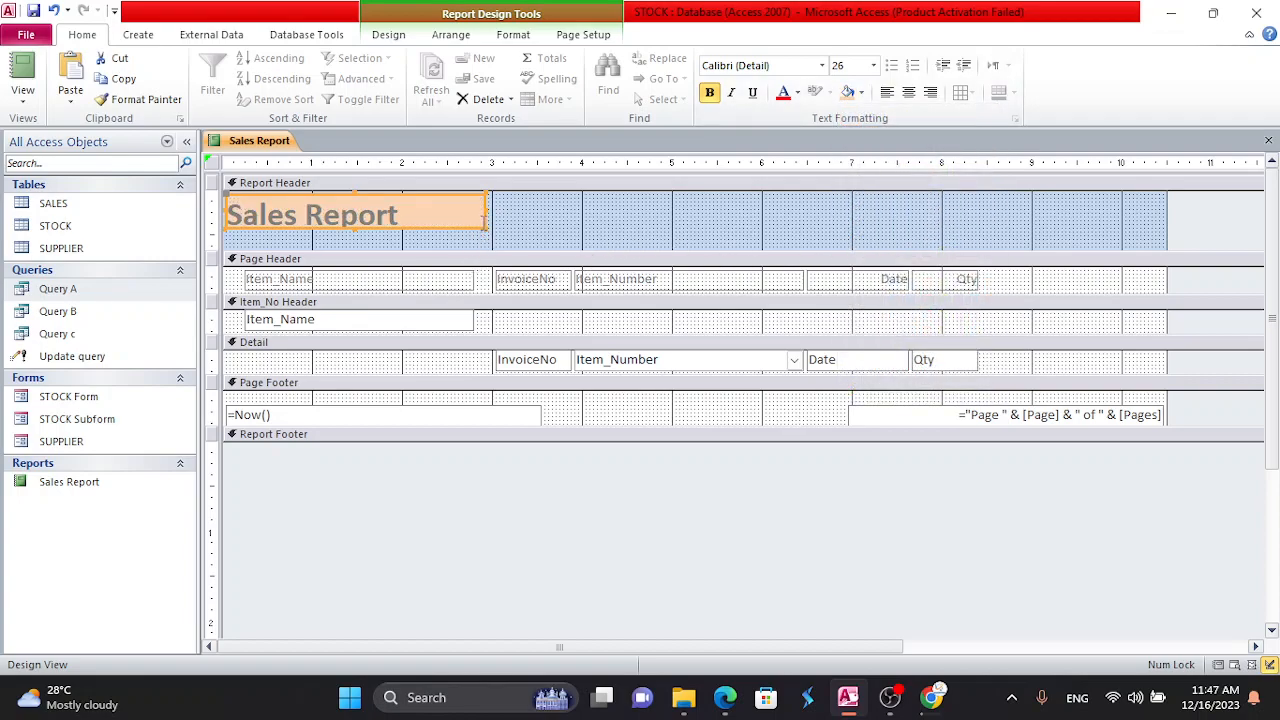
{"action": "left_click_drag", "start_coordinate": [485, 226], "coordinate": [489, 238]}
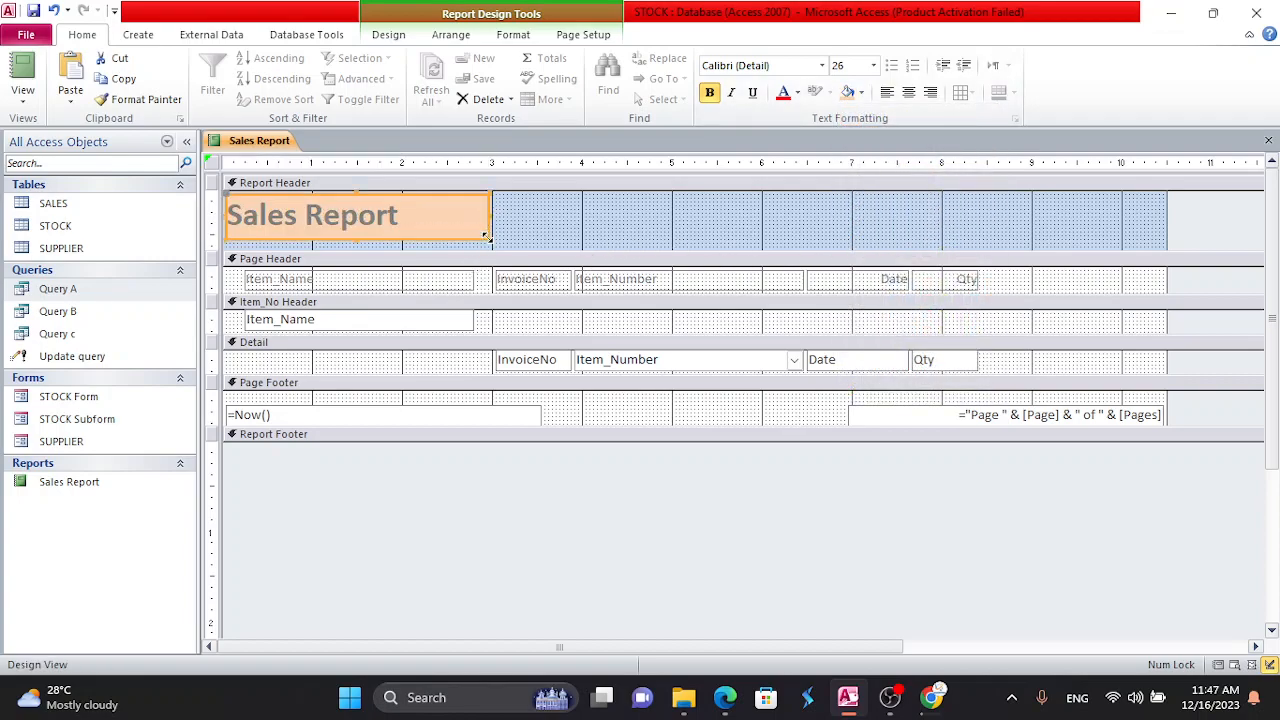
- Give the Item_Name, InvoiceNo, Item_Number, Date and Qty labels in the page header a yellow fill and black text
{"action": "left_click", "coordinate": [394, 288]}
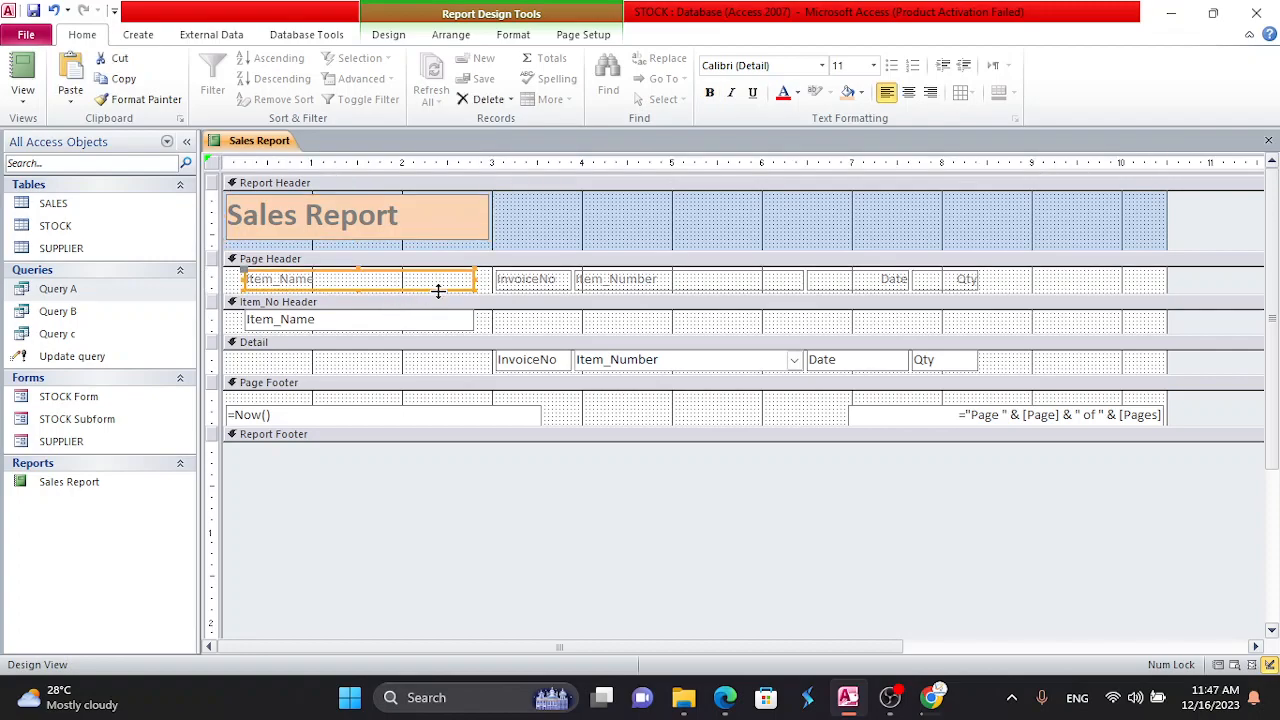
{"action": "left_click", "coordinate": [554, 287], "text": "shift"}
{"action": "left_click", "coordinate": [628, 288], "text": "shift"}
{"action": "left_click", "coordinate": [886, 286], "text": "shift"}
{"action": "left_click", "coordinate": [967, 281], "text": "shift"}
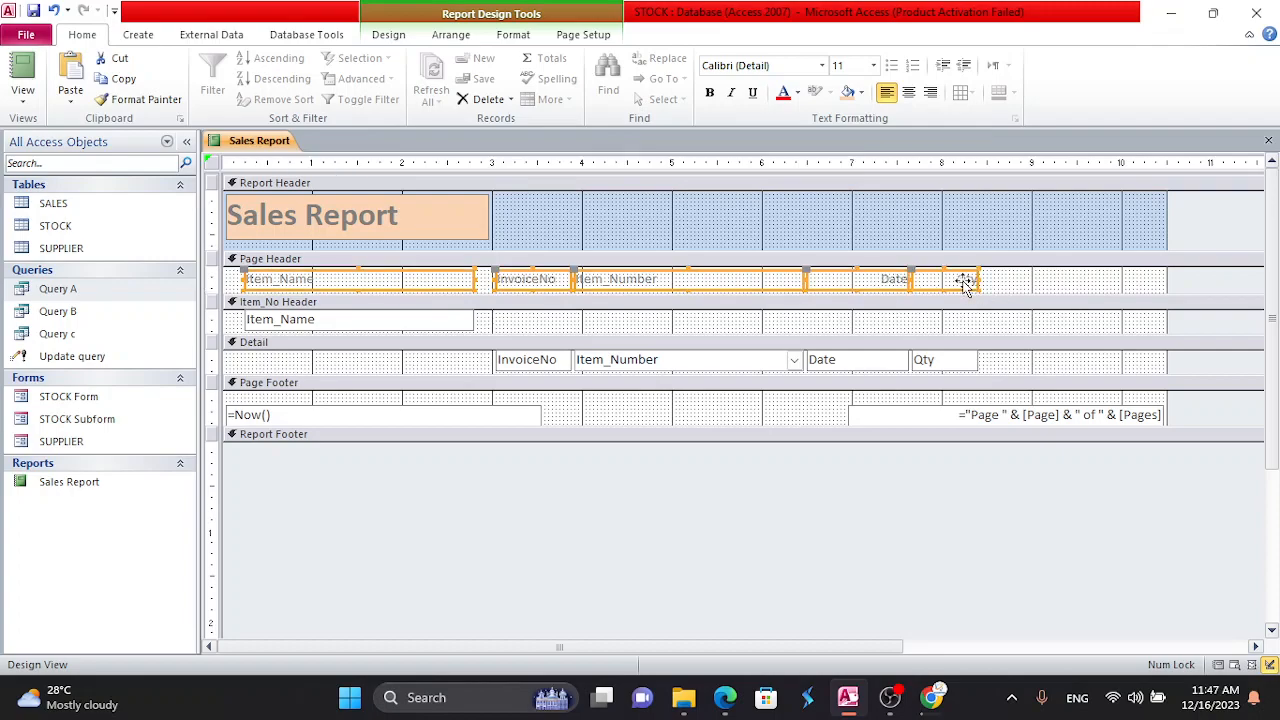
{"action": "left_click", "coordinate": [861, 93]}
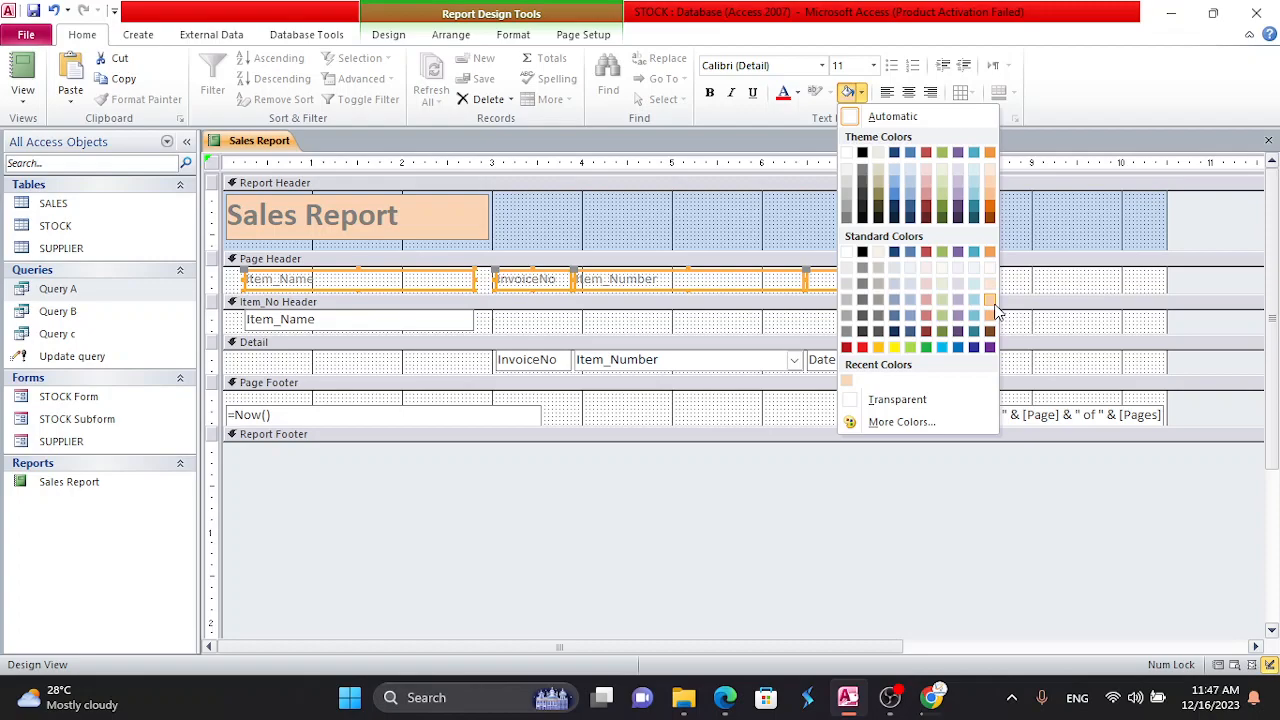
{"action": "left_click", "coordinate": [892, 347]}
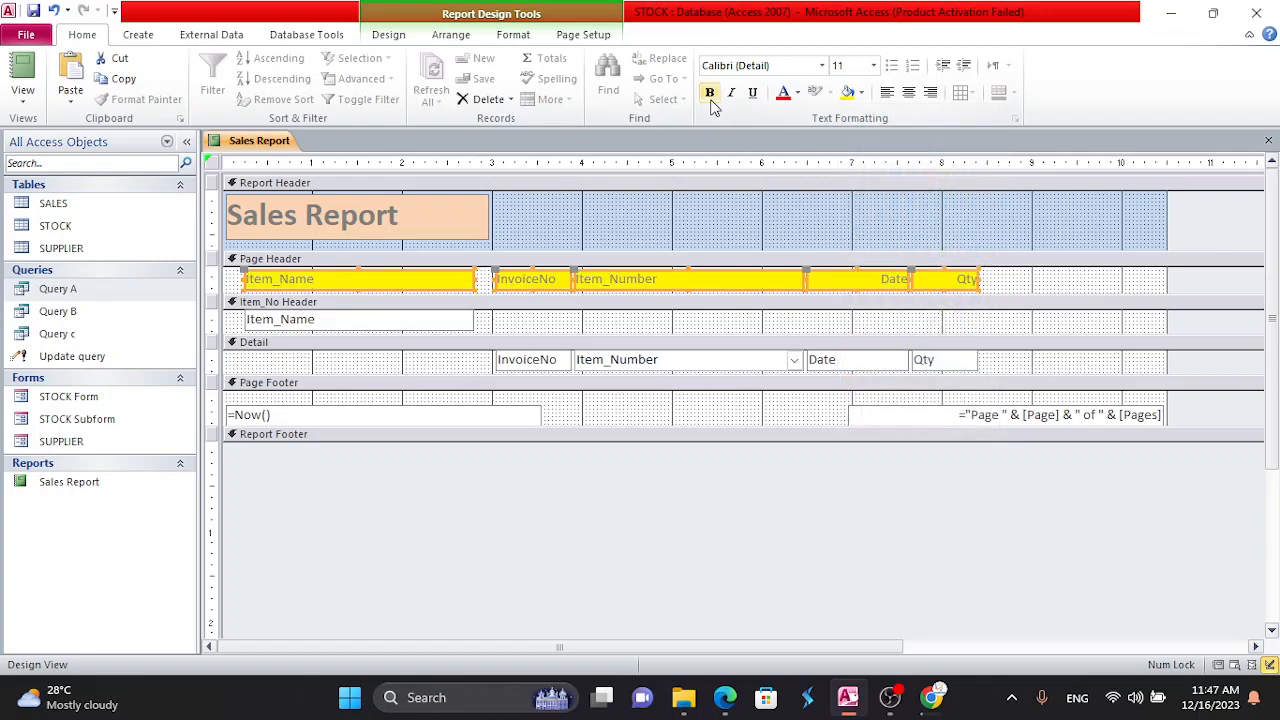
{"action": "left_click", "coordinate": [797, 93]}
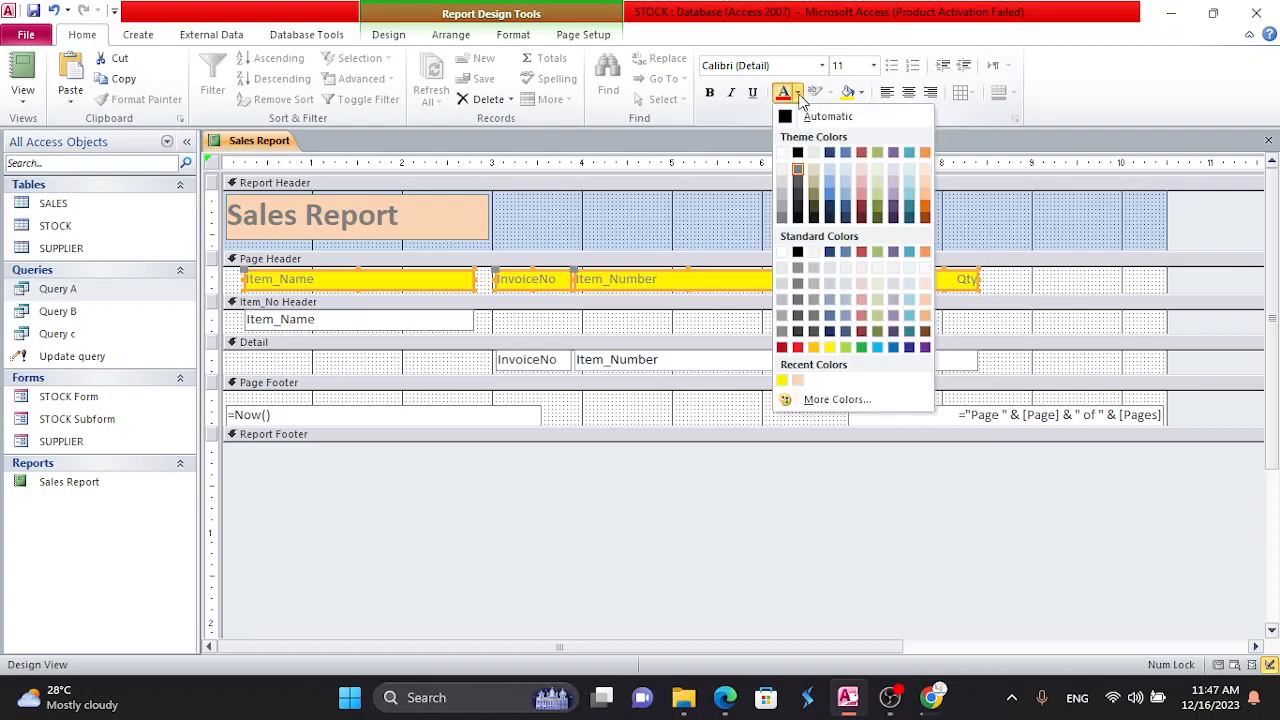
{"action": "left_click", "coordinate": [797, 153]}
- Display the Sales Report in Report View, check the STOCK table, and close both, saving the report's design changes
{"action": "left_click", "coordinate": [22, 70]}
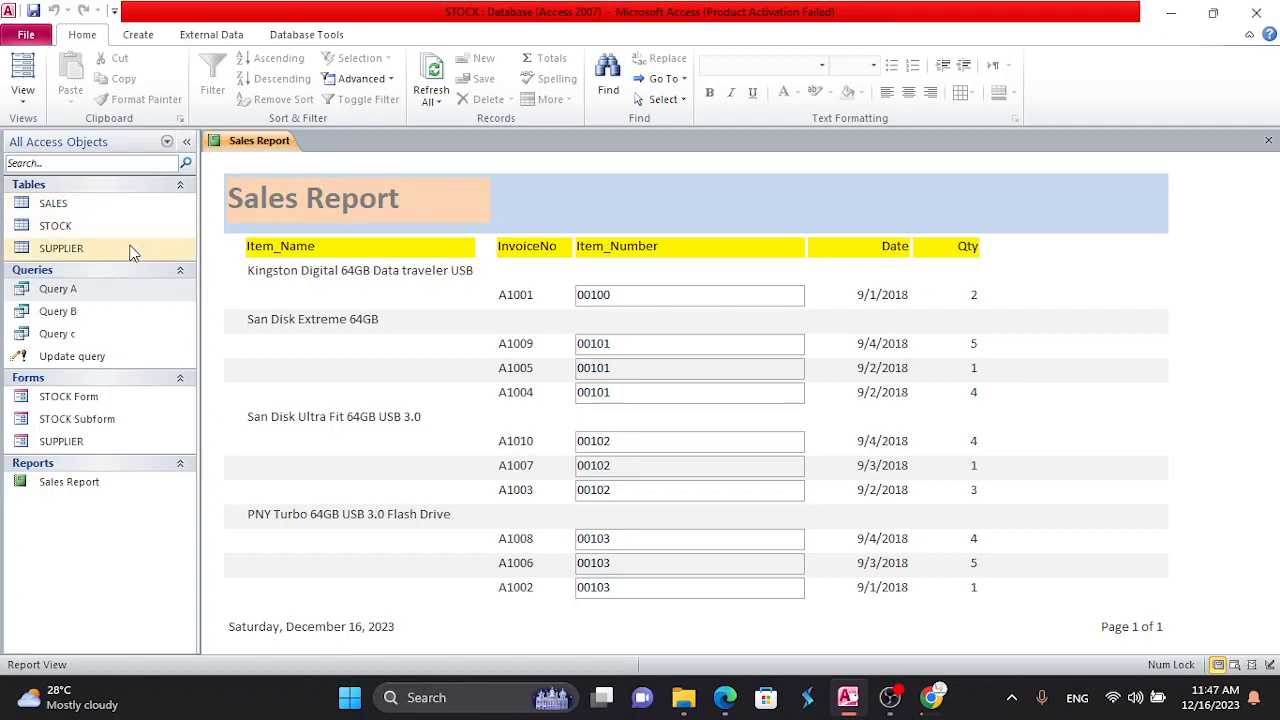
{"action": "double_click", "coordinate": [100, 229]}
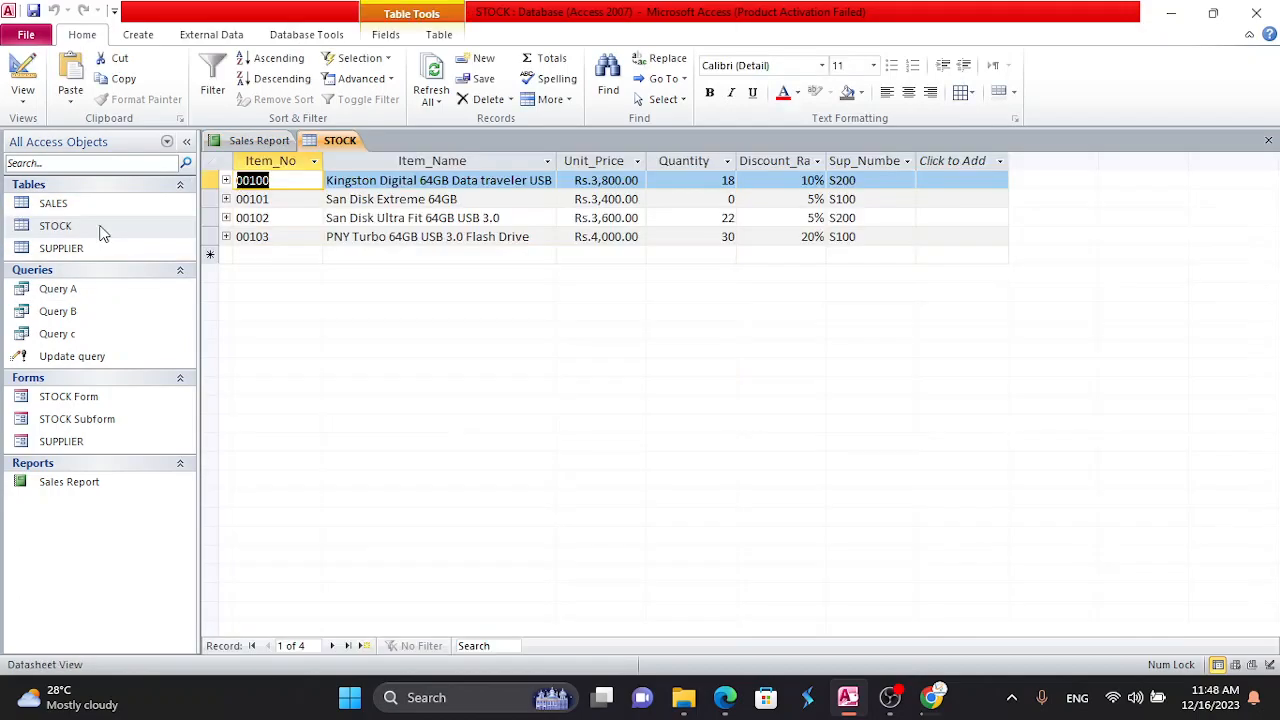
{"action": "left_click", "coordinate": [1268, 140]}
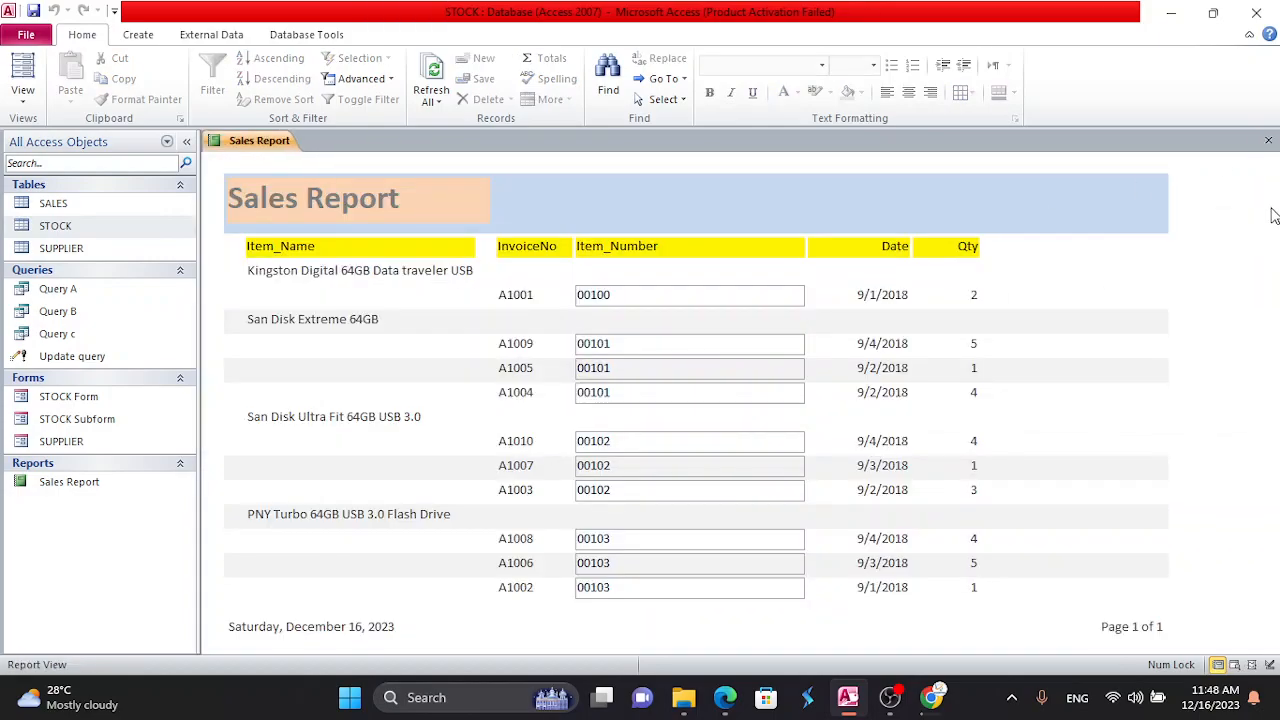
{"action": "left_click", "coordinate": [1268, 140]}
{"action": "left_click", "coordinate": [568, 394]}
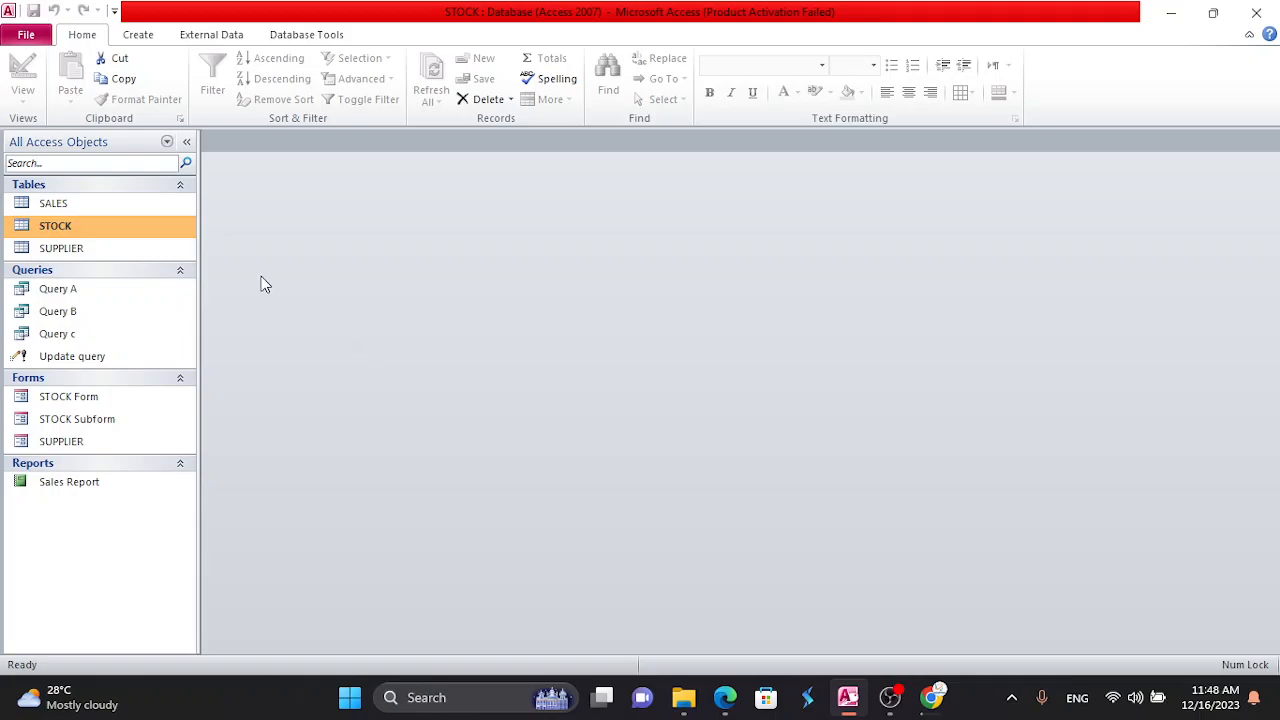
{"action": "left_click", "coordinate": [890, 697]}
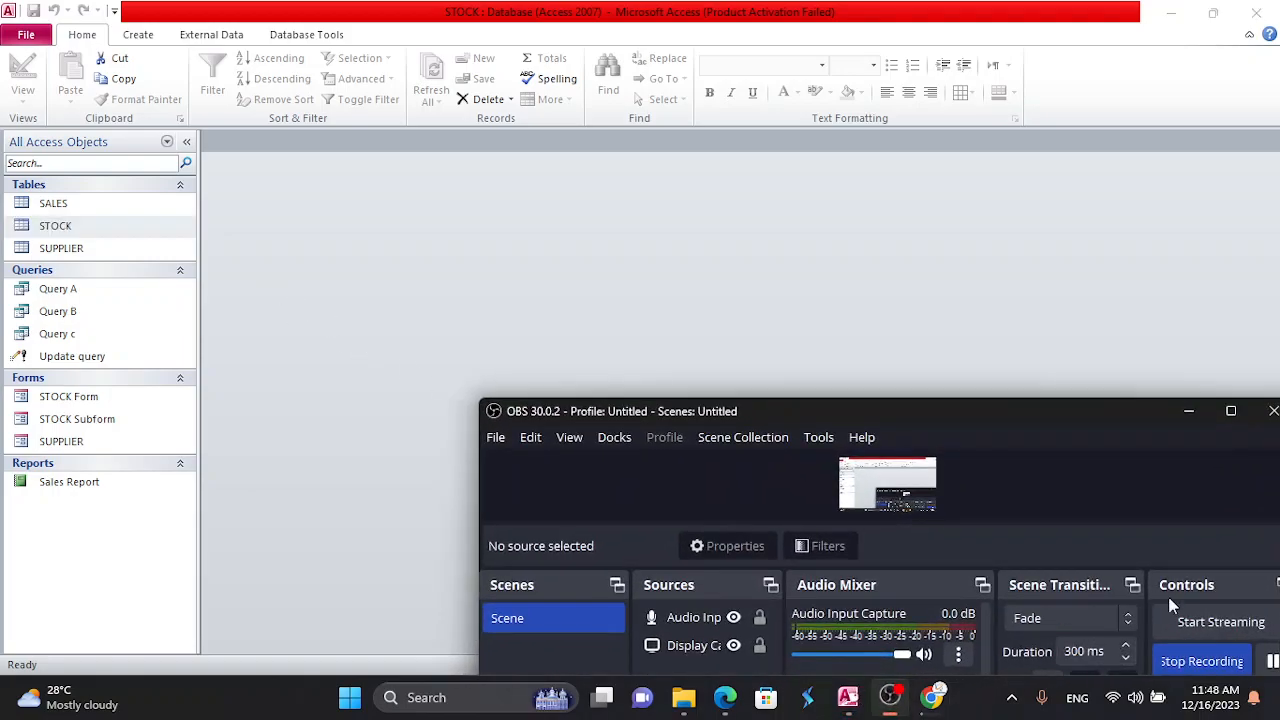